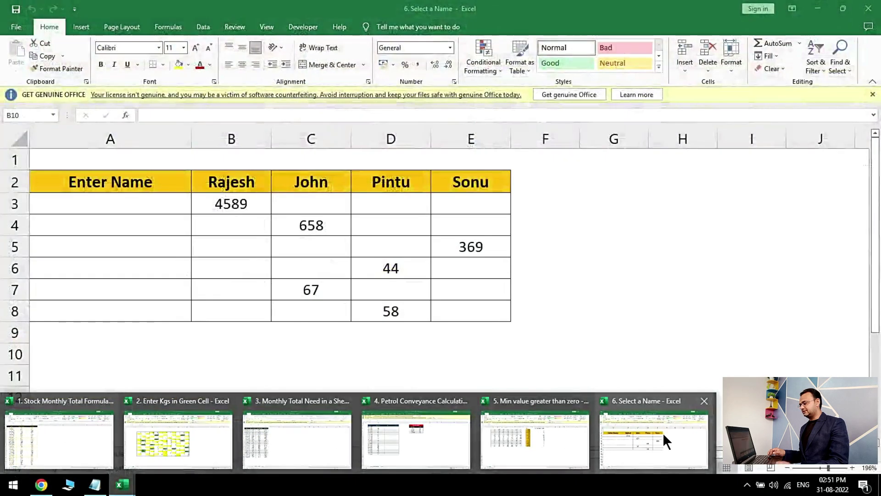
Bring up the Stock Monthly Total Formula workbook and select its Date, Qty. Purchase and Qty. Sales columns.
left_click(90, 451)
left_click(271, 173)
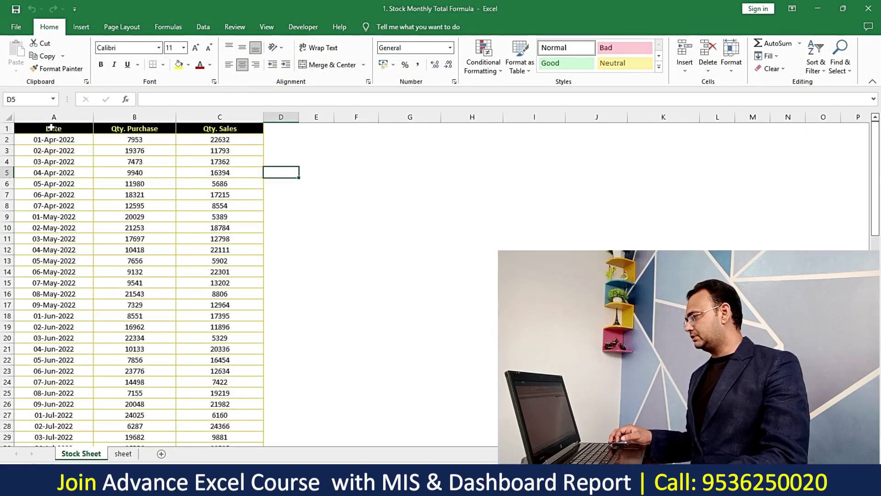
left_click(51, 128)
key("ctrl+shift+Down")
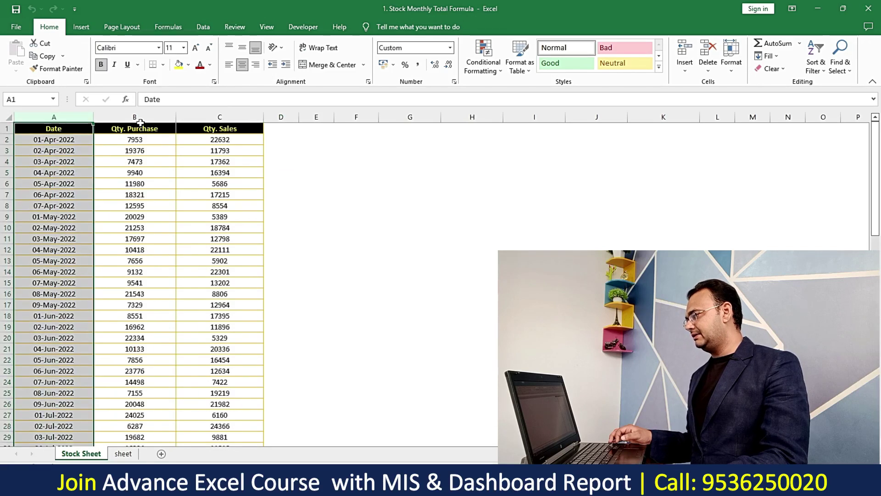
left_click(140, 124)
key("ctrl+shift+Down")
left_click(220, 117)
left_click(205, 230)
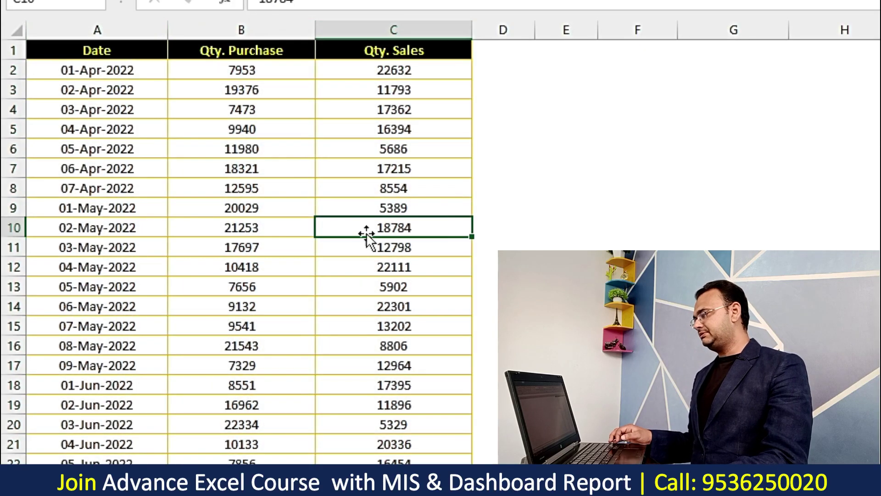
left_click_drag(98, 59, 505, 473)
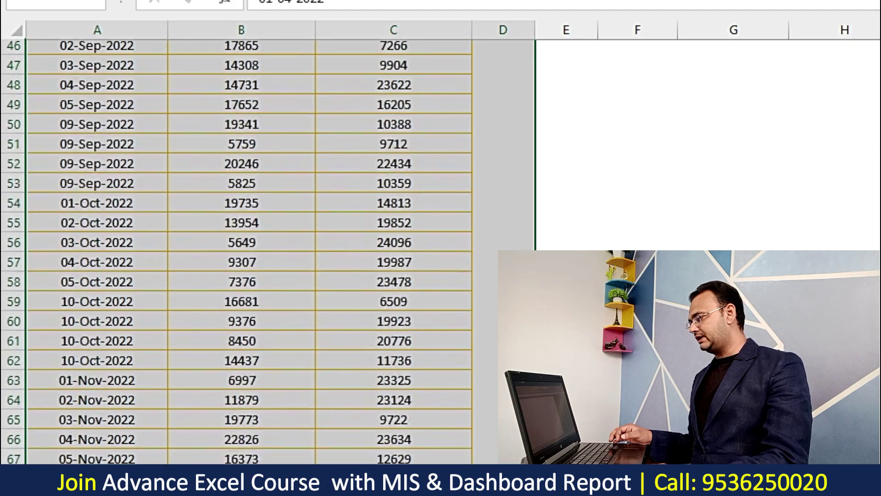
Mark out the empty area beside the stock table reserved for a monthly summary.
left_click(567, 346)
scroll(236, 248, "up", 9)
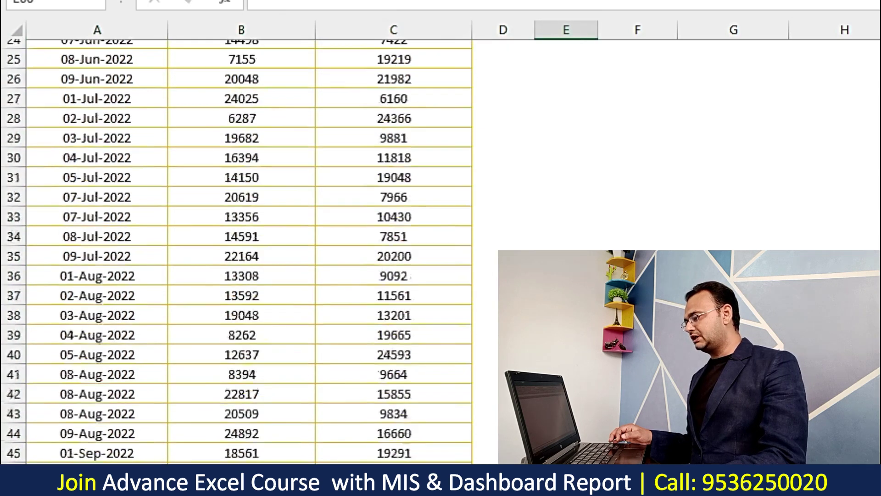
scroll(236, 248, "up", 8)
left_click_drag(514, 145, 814, 125)
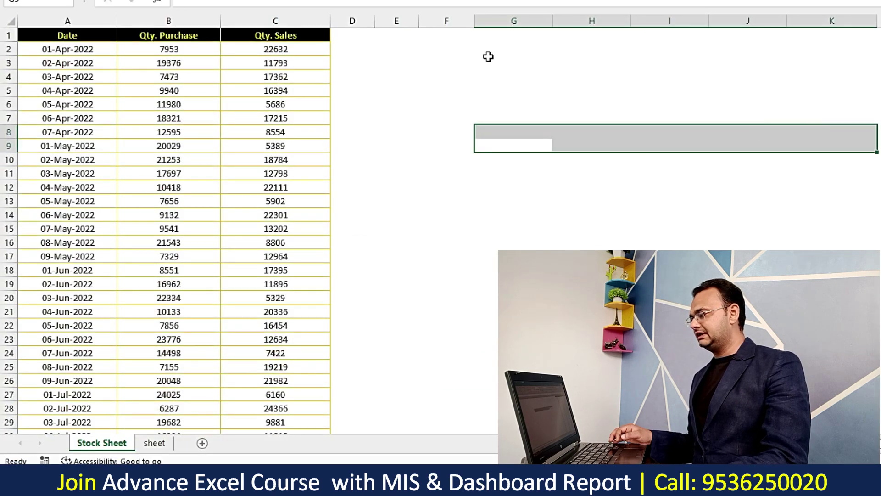
left_click_drag(488, 57, 808, 219)
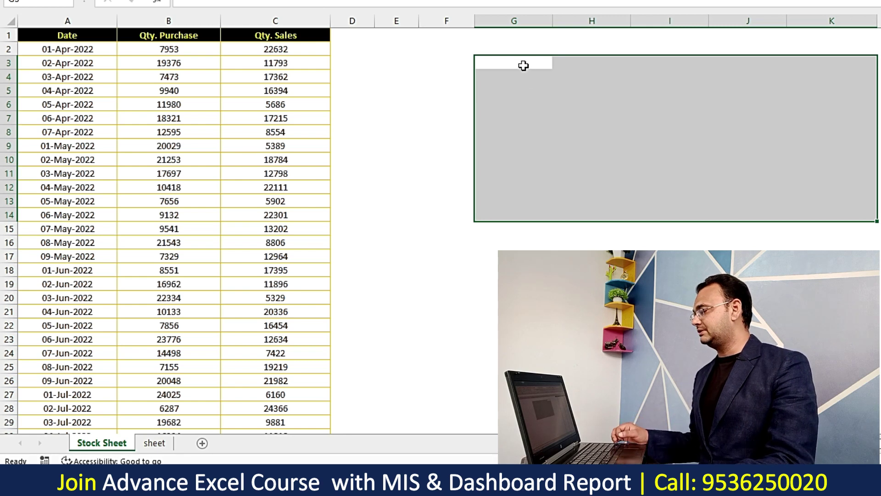
left_click_drag(69, 37, 262, 204)
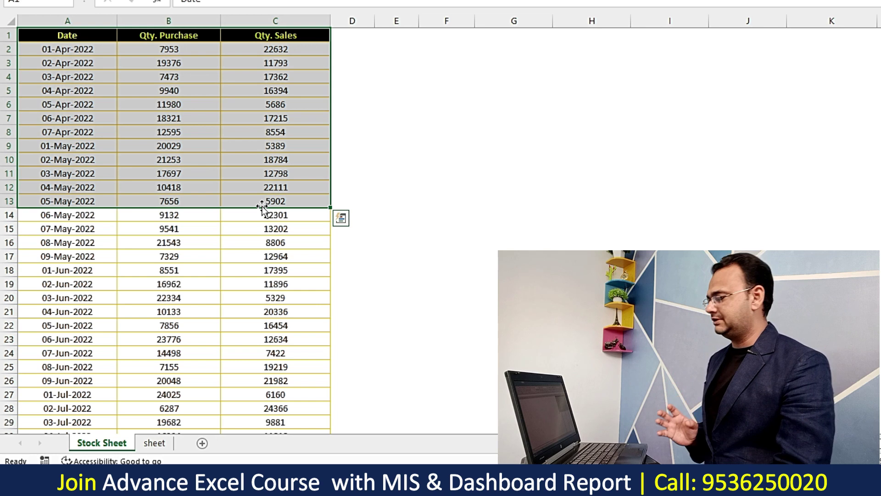
left_click(587, 89)
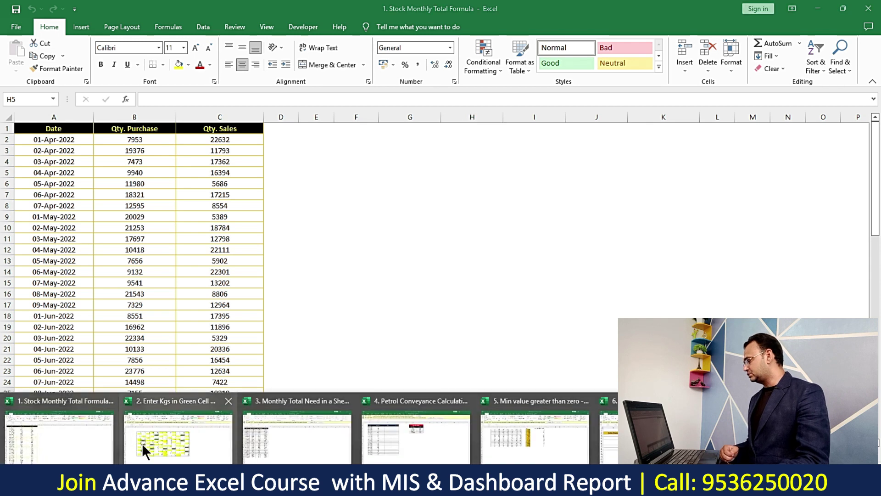
Switch to the Enter Kgs in Green Cell workbook and pick out its dark green cells.
left_click(142, 442)
left_click_drag(134, 178, 519, 366)
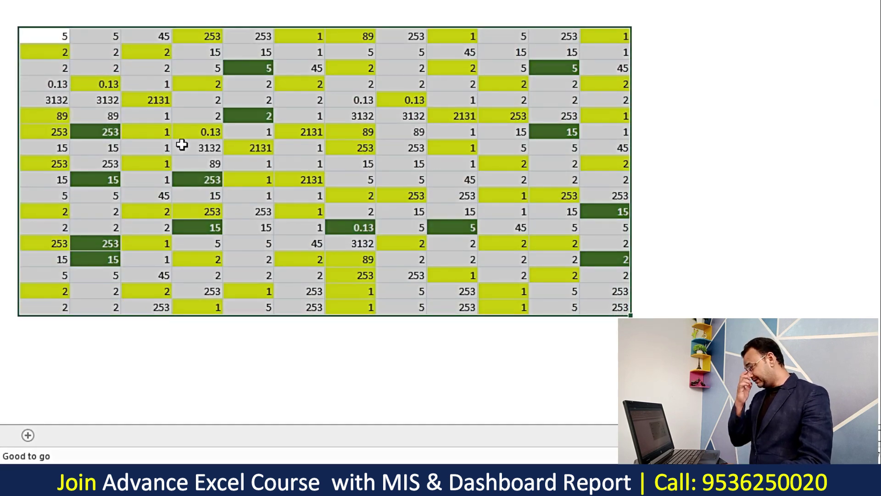
left_click(108, 132)
left_click(107, 179, "ctrl")
left_click(180, 179, "ctrl")
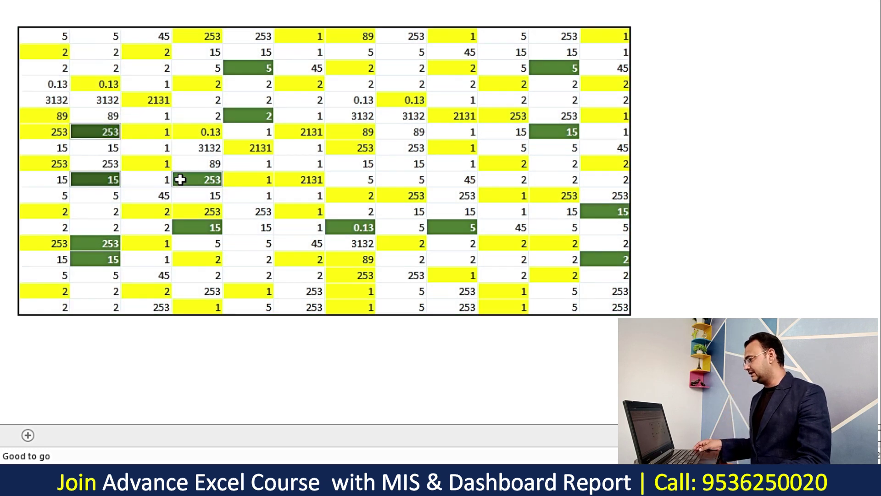
left_click(262, 111, "ctrl")
left_click(261, 69, "ctrl")
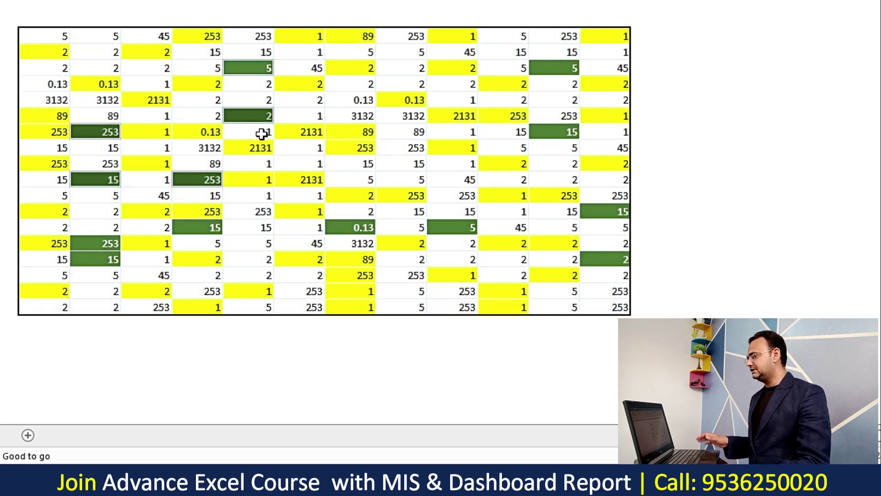
Point out the cell holding 253 and the green cells holding 2, including J6.
left_click(351, 154)
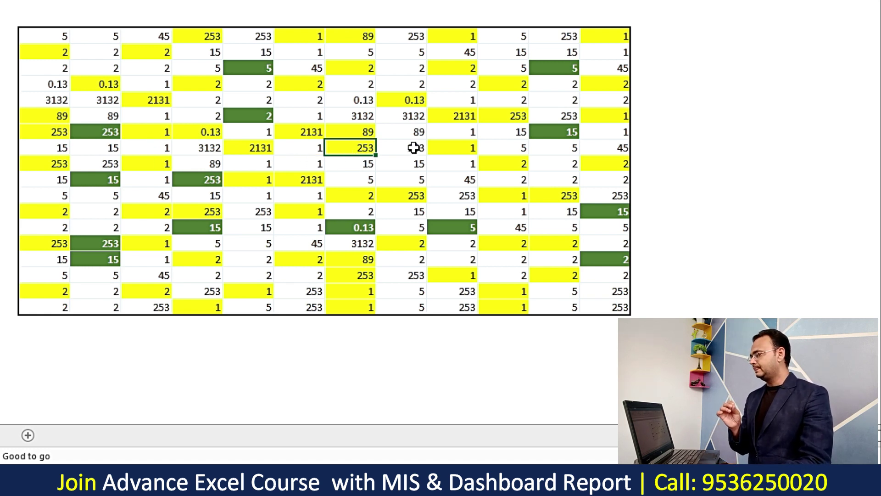
left_click(259, 117)
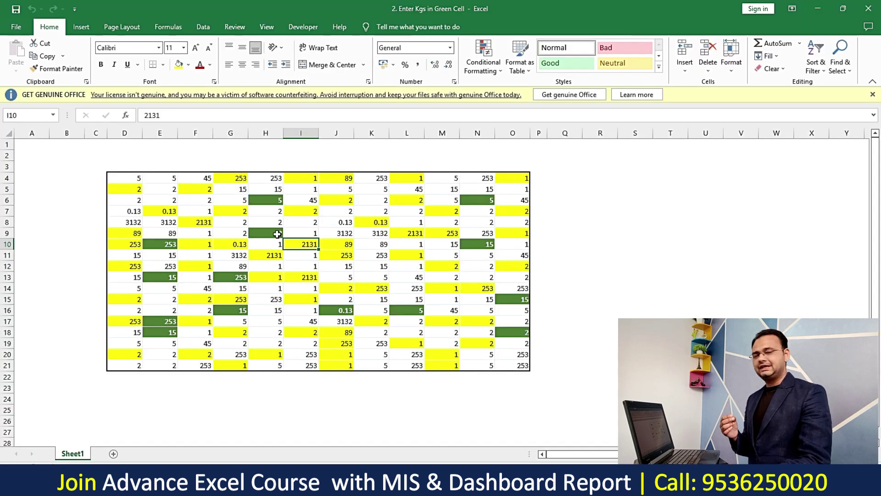
left_click(277, 234)
left_click(334, 202)
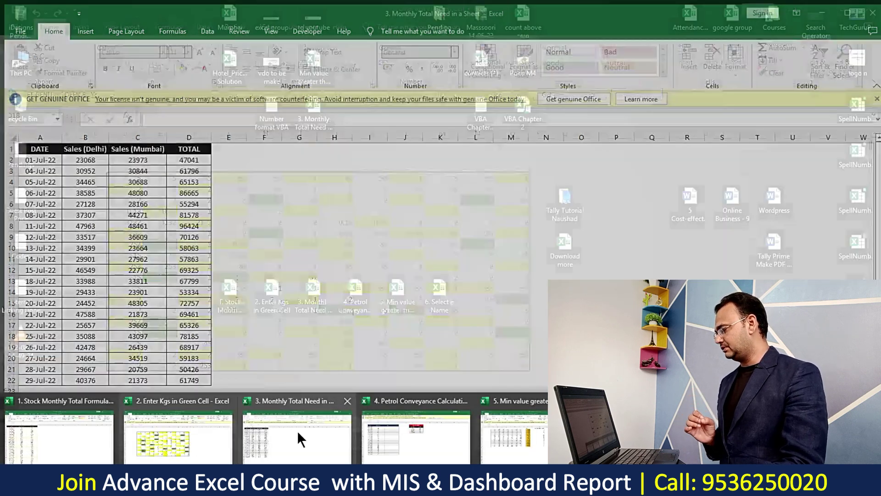
Review the APRIL sheet's Sales (Delhi), Sales (Mumbai) and Total table.
left_click(297, 437)
left_click(281, 255)
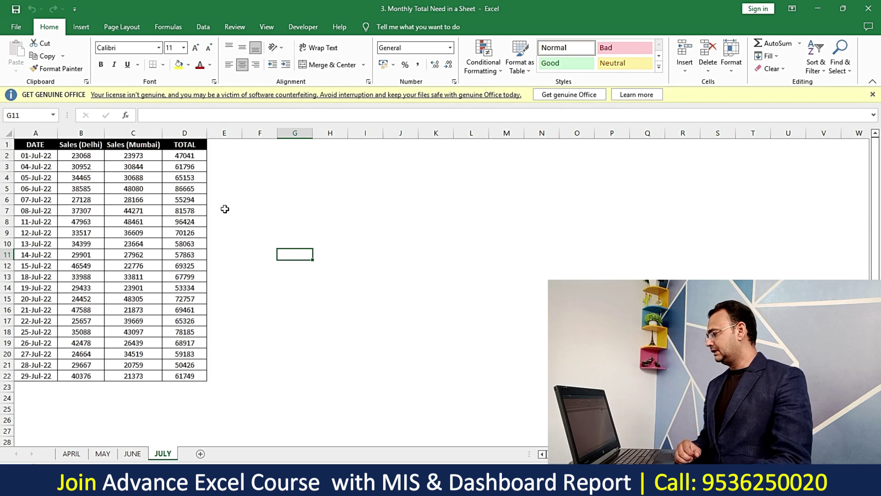
left_click(268, 187)
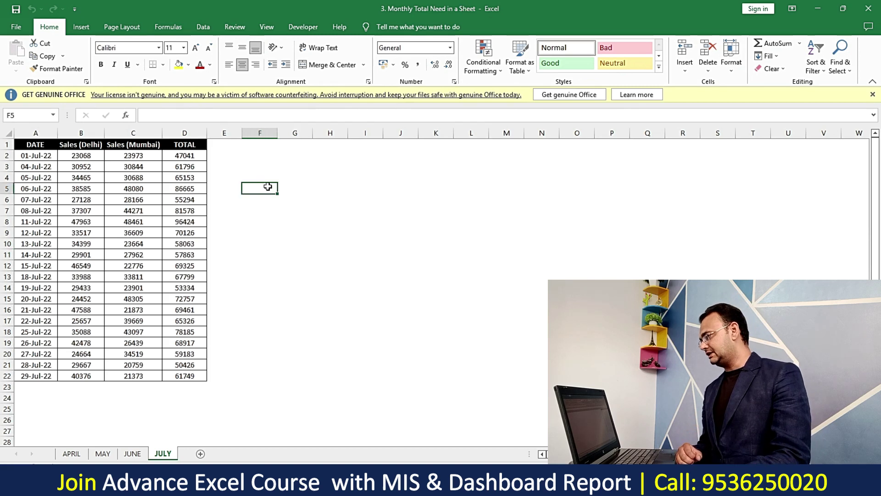
left_click(71, 453)
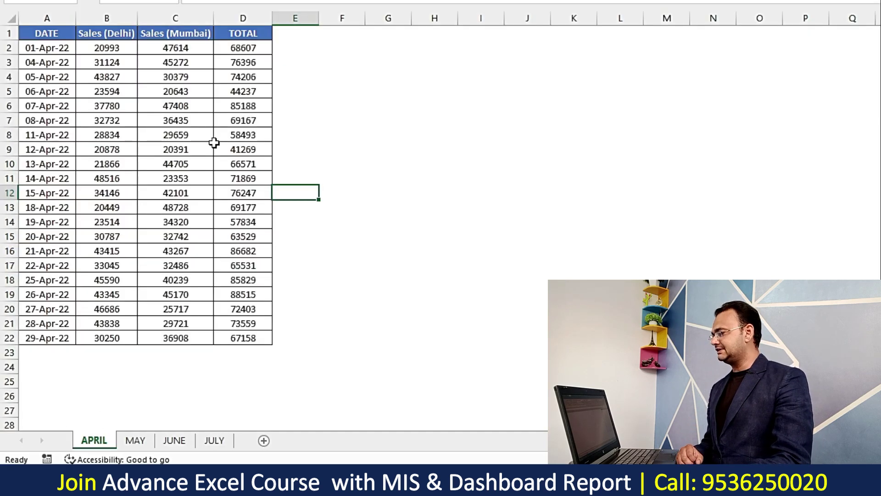
left_click(214, 144)
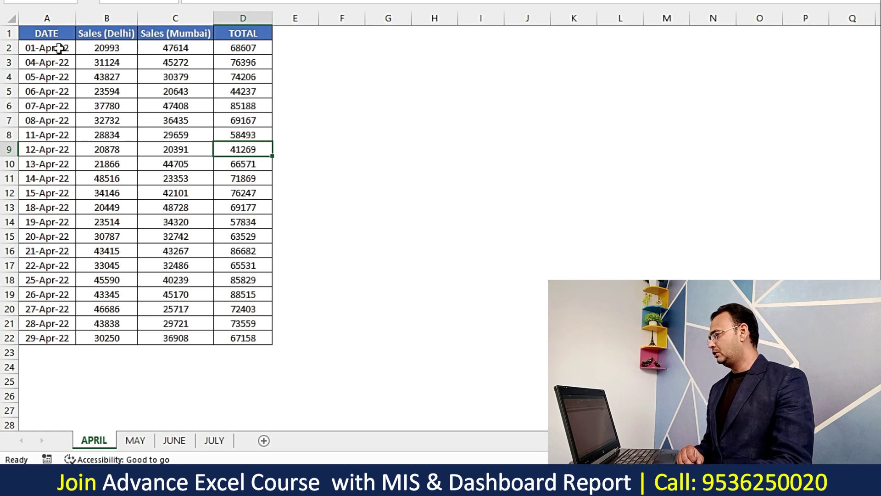
left_click(89, 19)
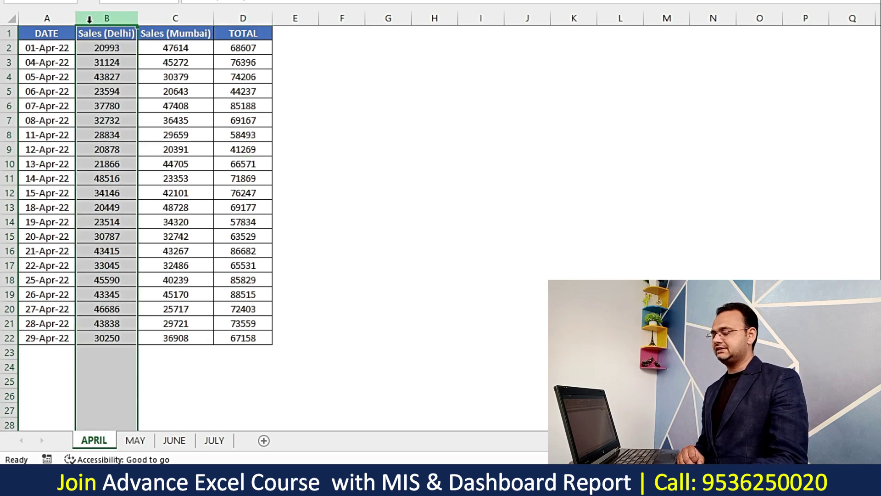
left_click(166, 19)
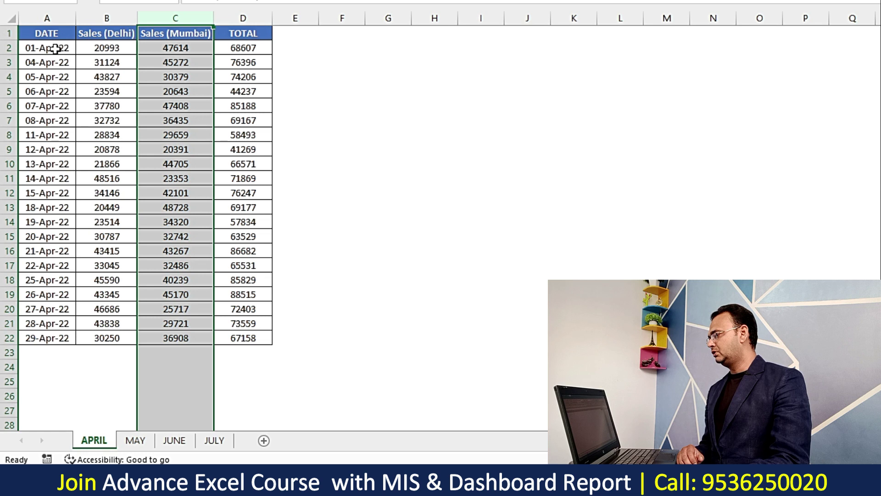
left_click_drag(56, 49, 214, 54)
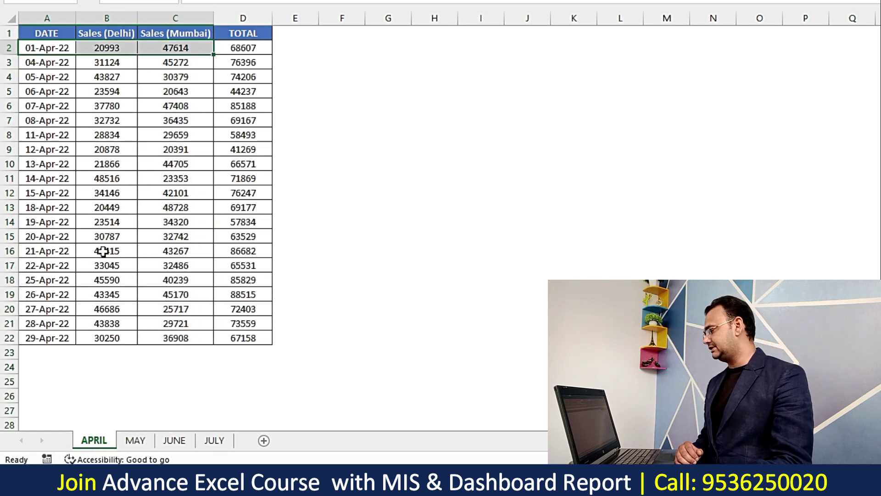
mouse_move(52, 36)
left_mouse_down()
mouse_move(213, 49)
mouse_move(238, 292)
mouse_move(229, 309)
left_mouse_up()
Look through the MAY, JUNE and JULY sheets, then add a new blank Sheet1.
left_click(149, 444)
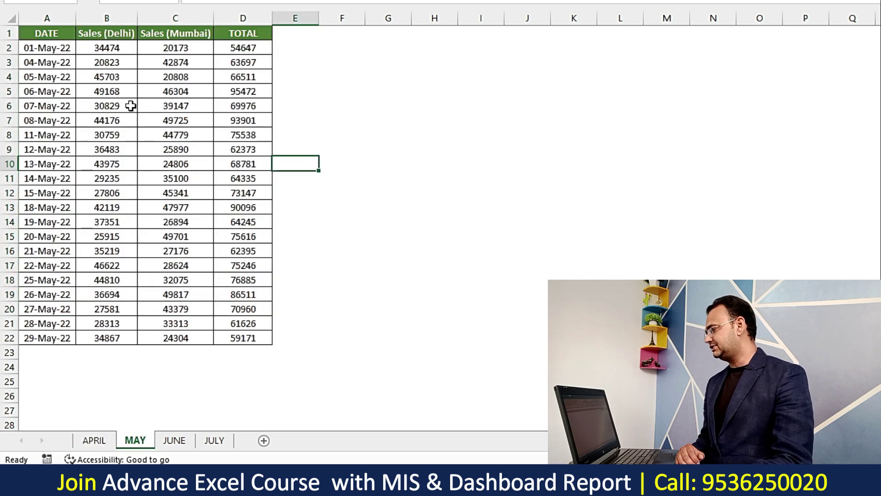
left_click(174, 438)
left_click(227, 437)
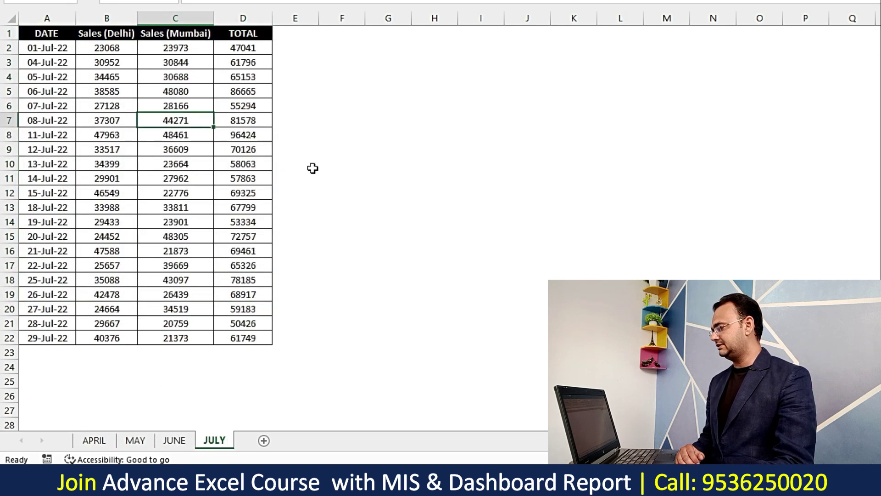
left_click_drag(102, 357, 239, 351)
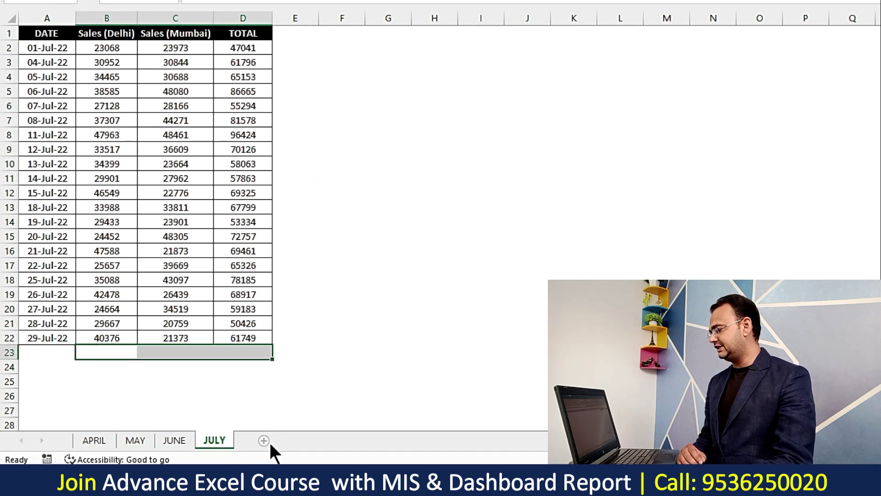
left_click(264, 440)
left_click_drag(133, 47, 276, 281)
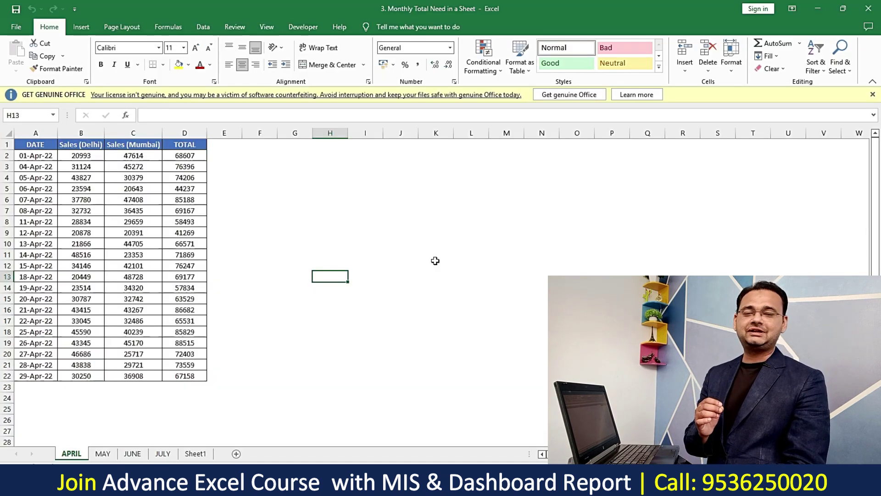
left_click(436, 262)
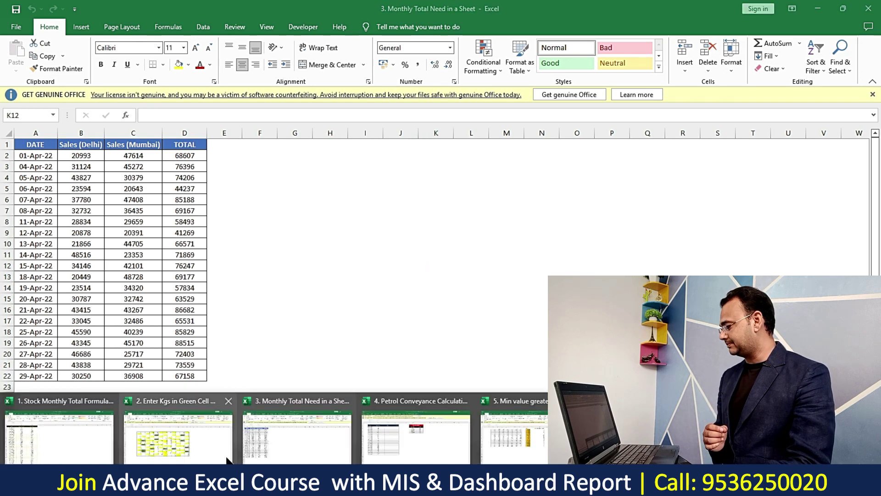
In the Petrol Conveyance Calculation workbook, point out the price chart bands and rates 2.75, 1.95, 1.75.
left_click(427, 433)
left_click(312, 243)
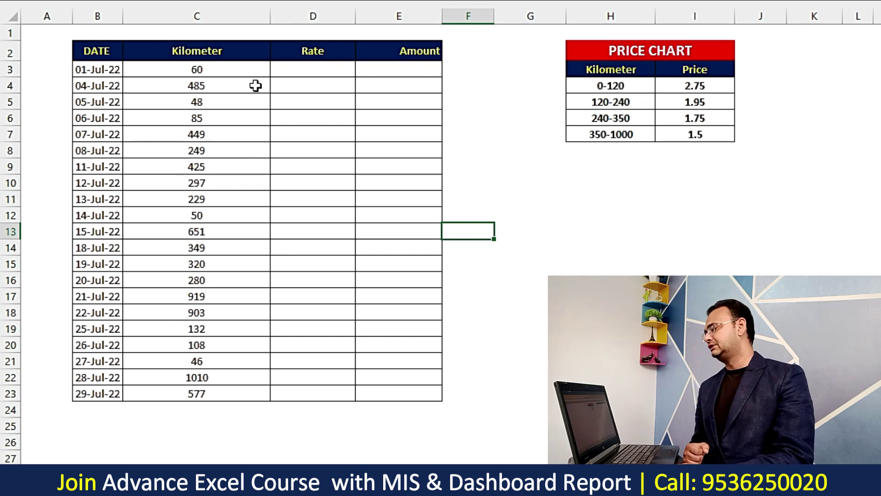
left_click(597, 84)
left_click_drag(641, 54, 666, 134)
left_click(635, 85)
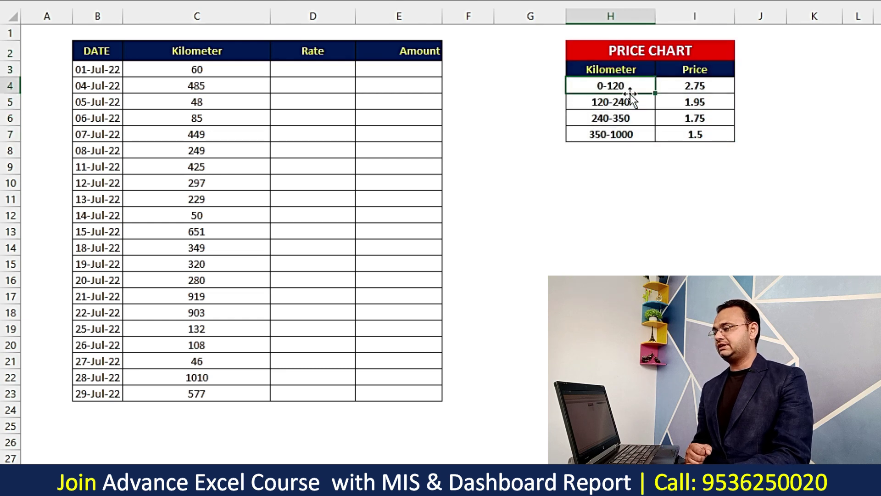
left_click(686, 86)
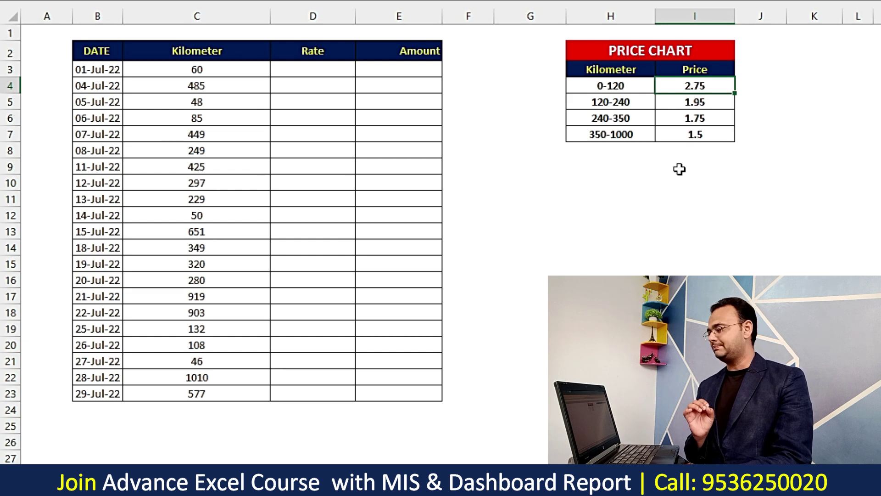
left_click(693, 101)
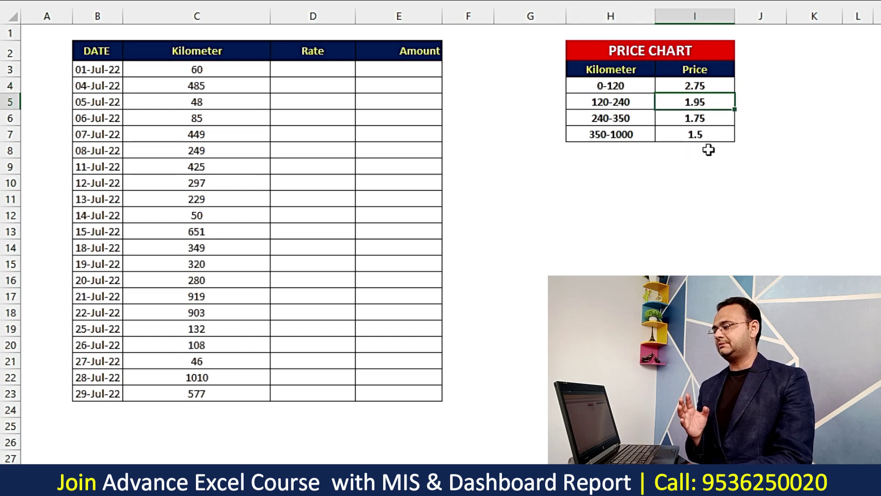
left_click(591, 121)
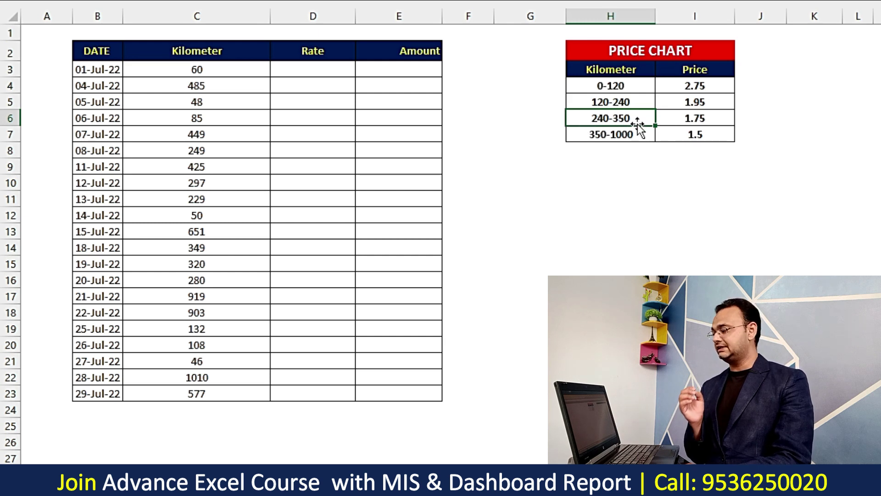
left_click(667, 120)
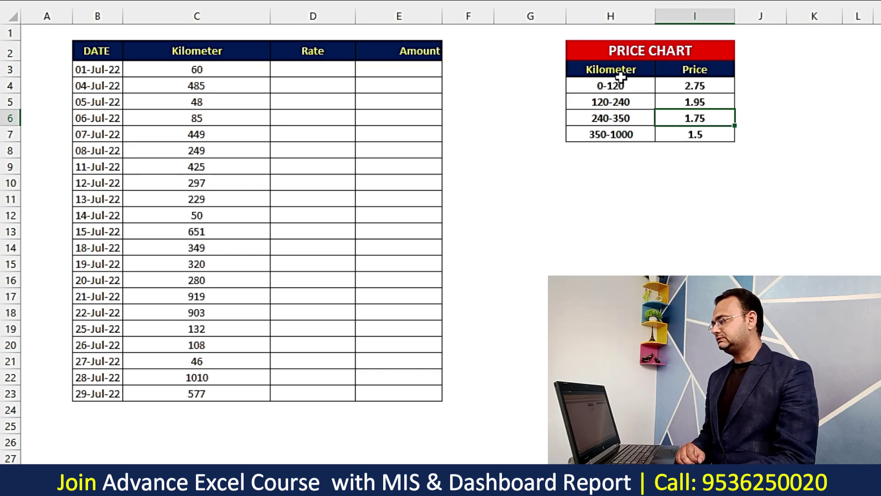
left_click_drag(620, 75, 692, 145)
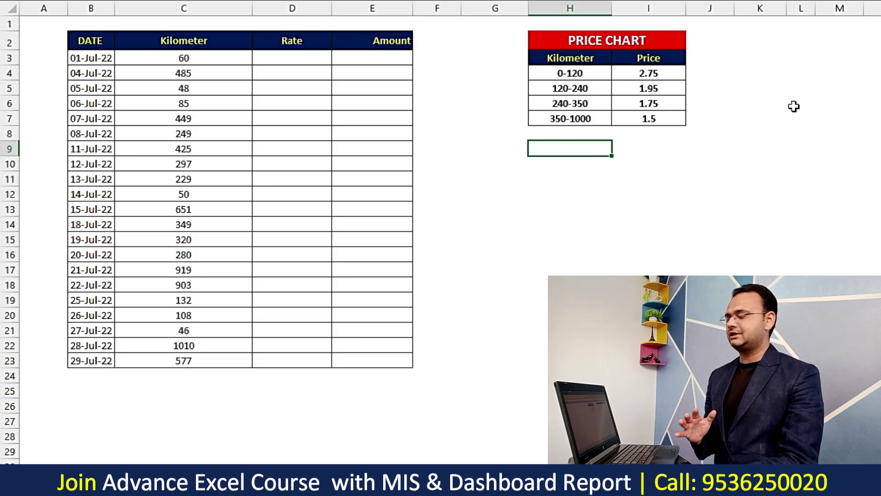
Mark the Kilometer values, the blank Rate and Amount cells, and the four Price values.
left_click_drag(230, 62, 232, 330)
left_click(311, 56)
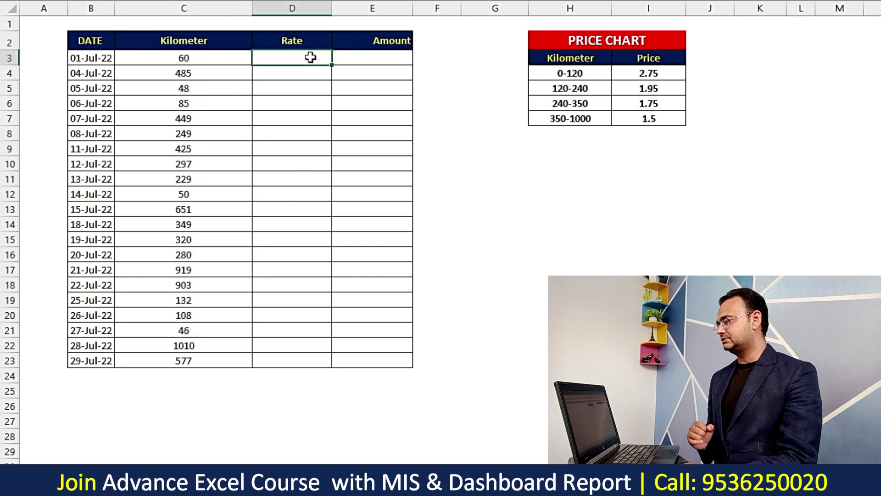
left_click_drag(311, 57, 311, 210)
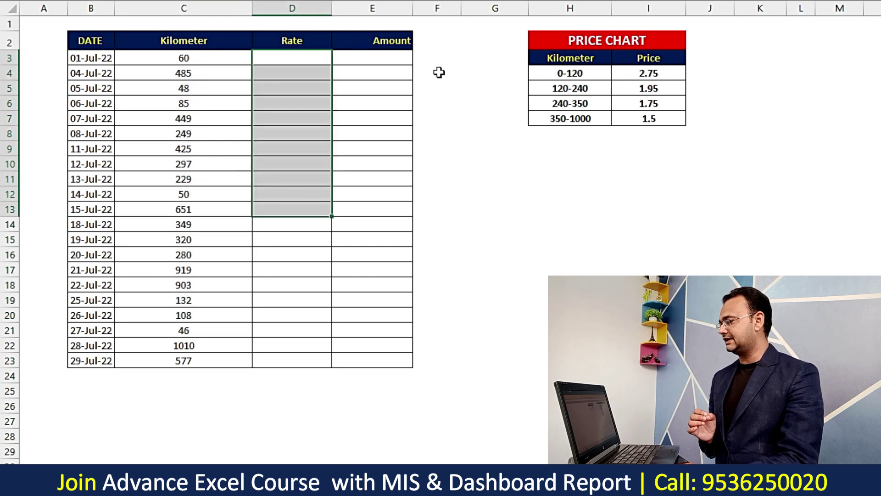
left_click_drag(356, 55, 381, 210)
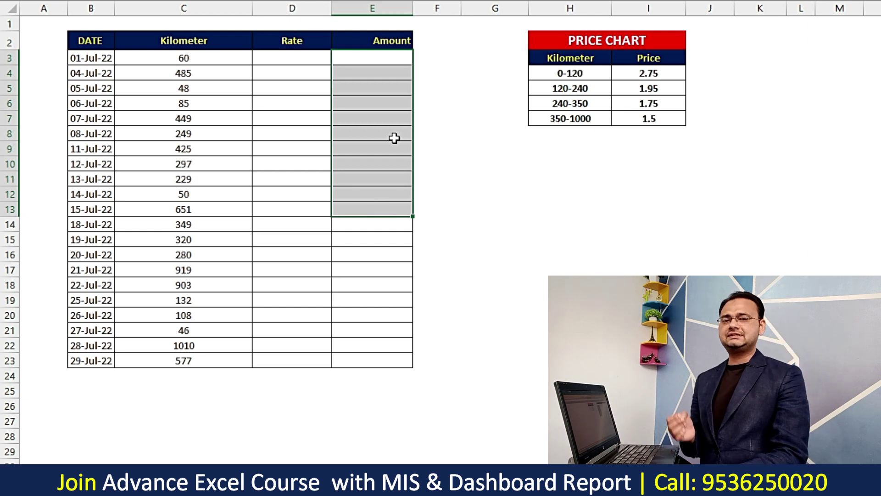
left_click(319, 197)
left_click(340, 281)
left_click(619, 82)
left_click_drag(618, 82, 623, 117)
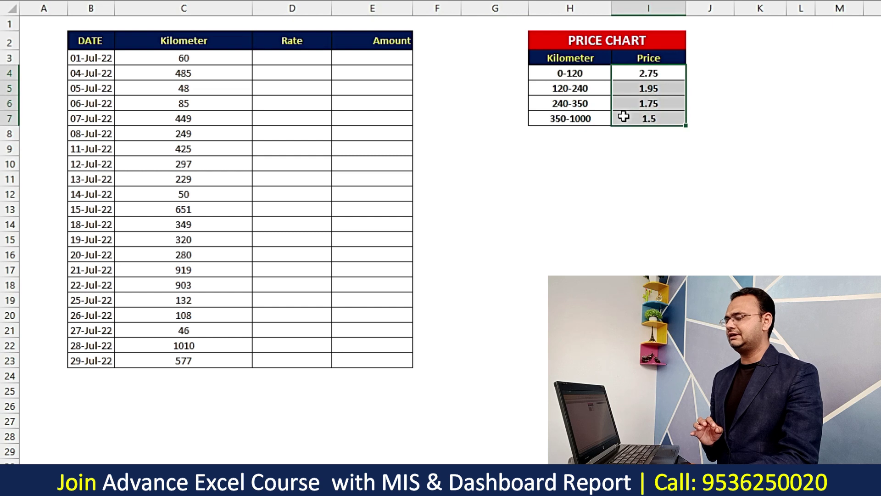
left_click(464, 222)
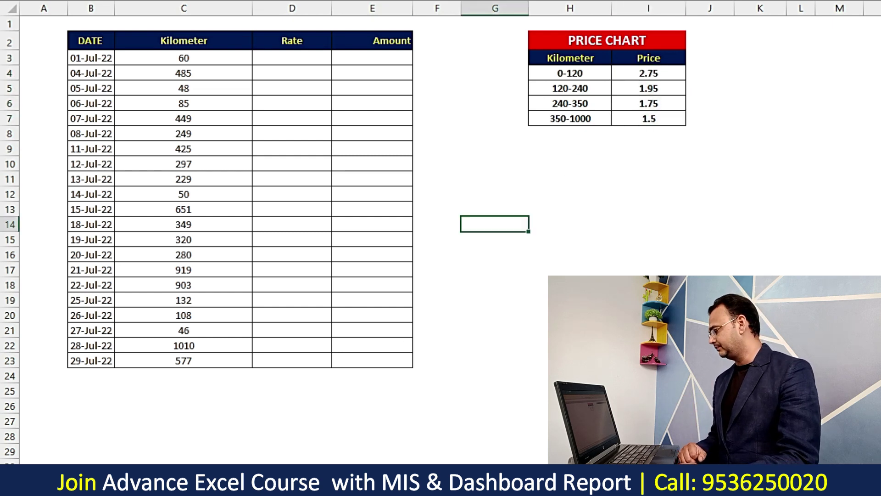
Inspect =MIN(C2:I2) in K2 against row 2's seven values in the Min workbook.
left_click(523, 443)
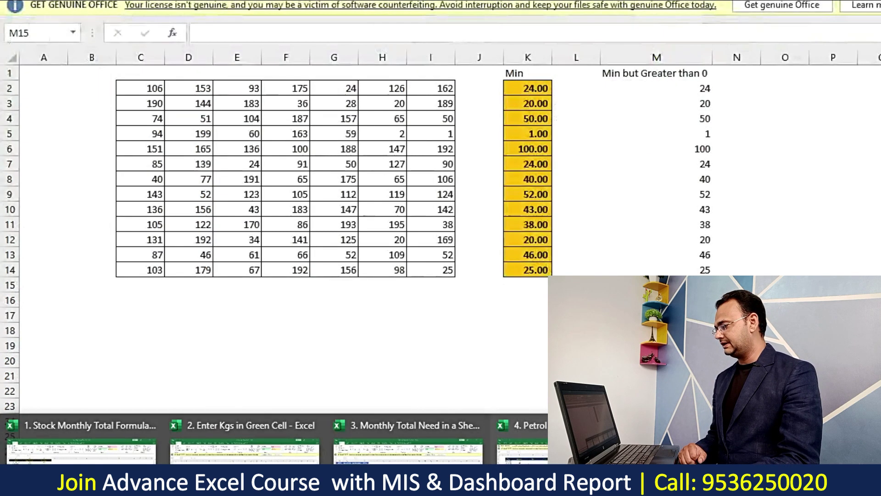
left_click(725, 252)
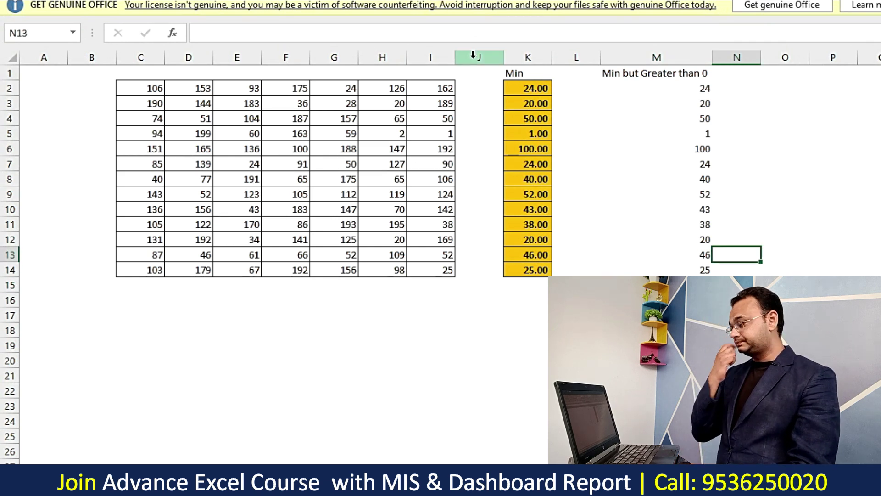
left_click(286, 179)
left_click_drag(148, 91, 438, 93)
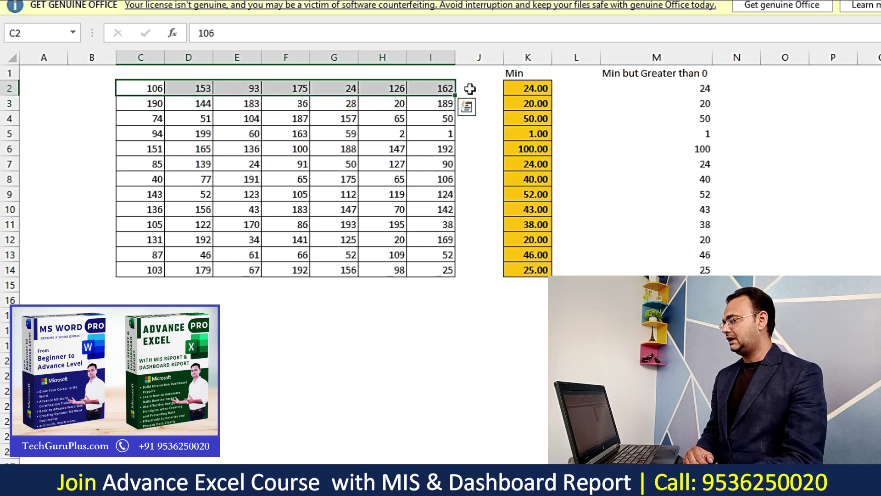
left_click_drag(444, 86, 168, 91)
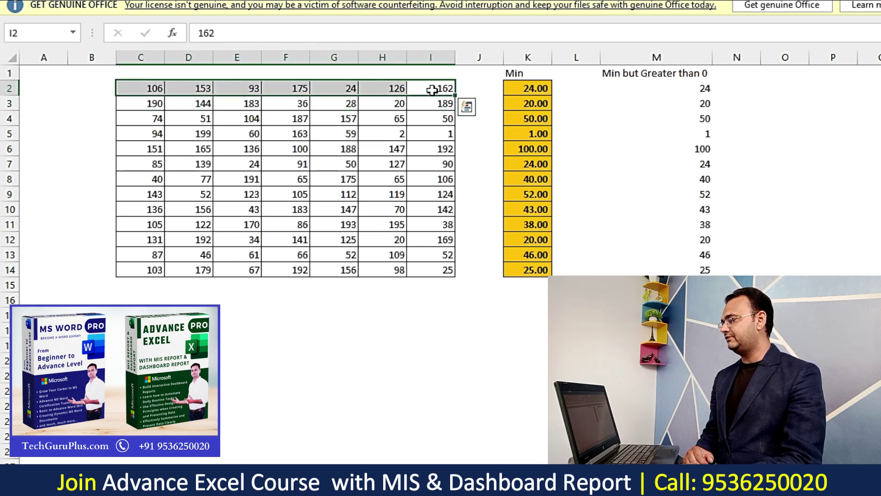
left_click_drag(432, 90, 147, 89)
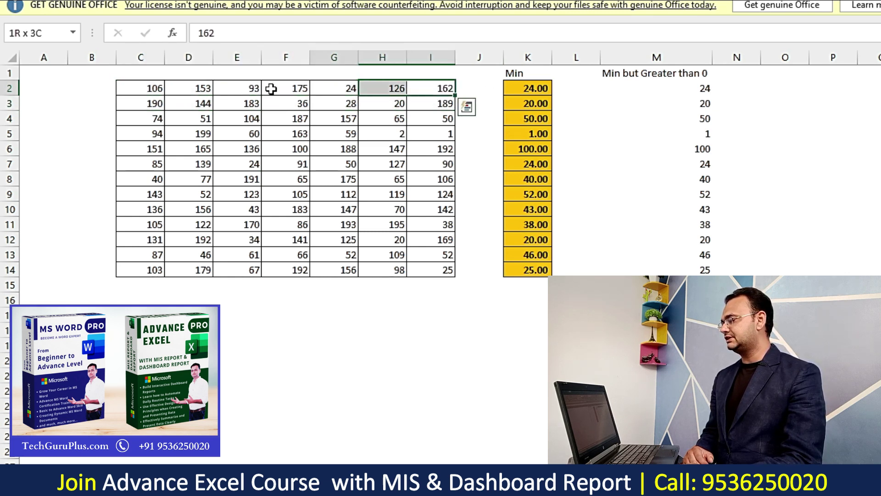
left_click(520, 85)
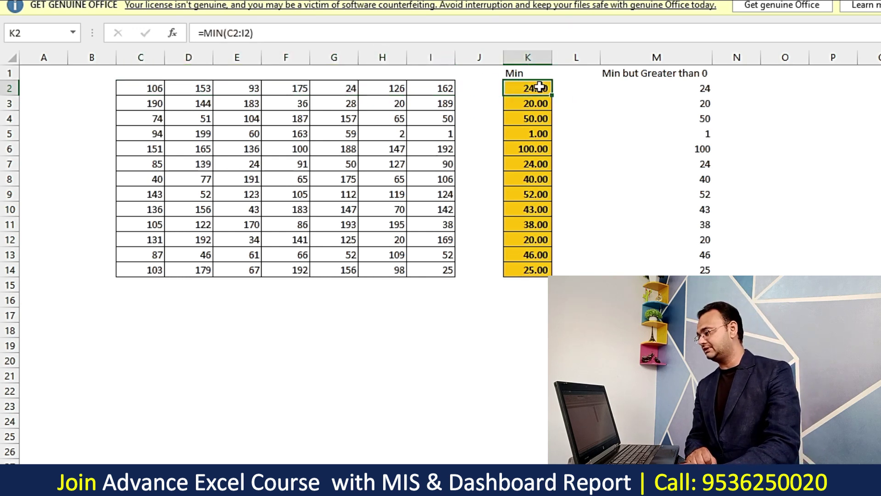
left_click(442, 28)
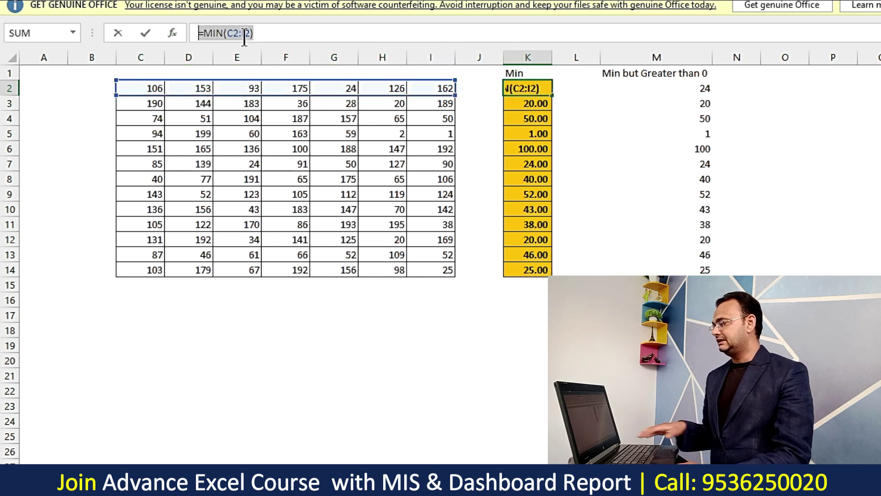
key("Escape")
Enter 0 in H2 and 1 in I2, confirming K2's Min becomes 0.
left_click(393, 89)
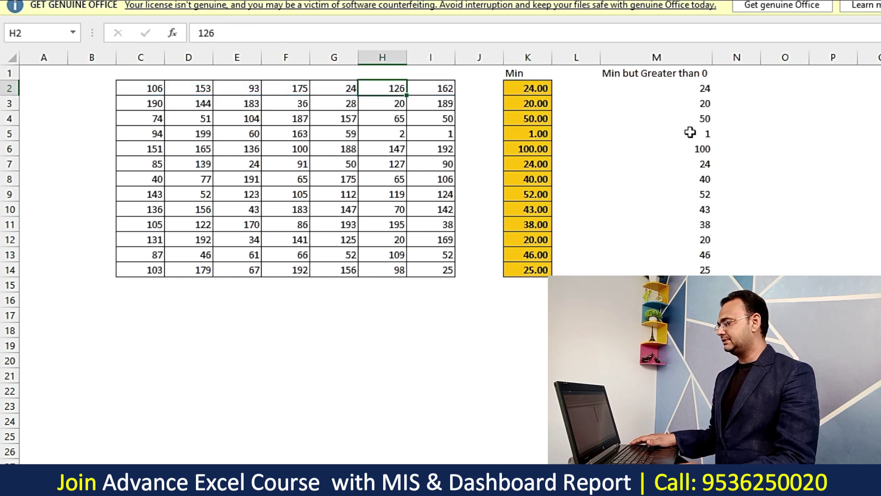
type("0")
key("Return")
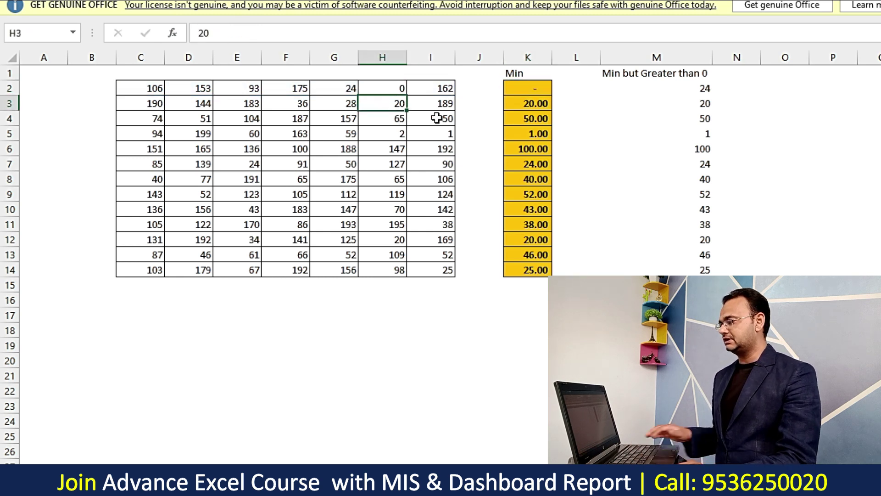
left_click(524, 87)
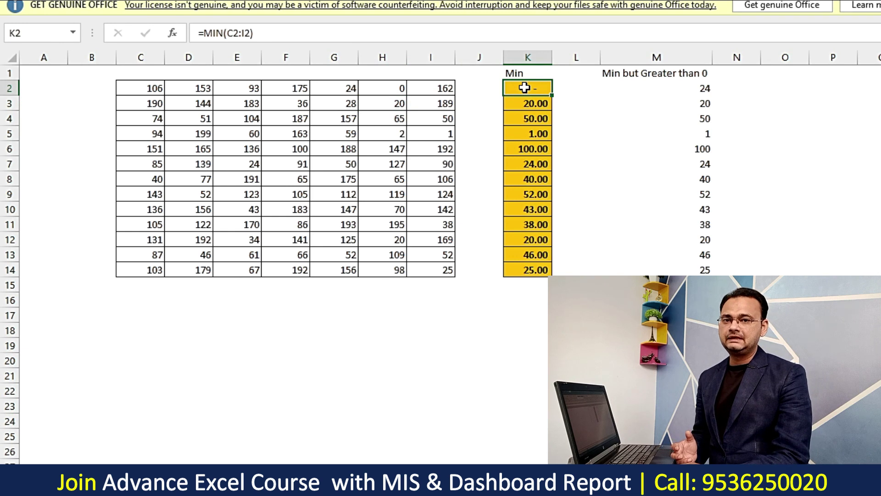
left_click(405, 87)
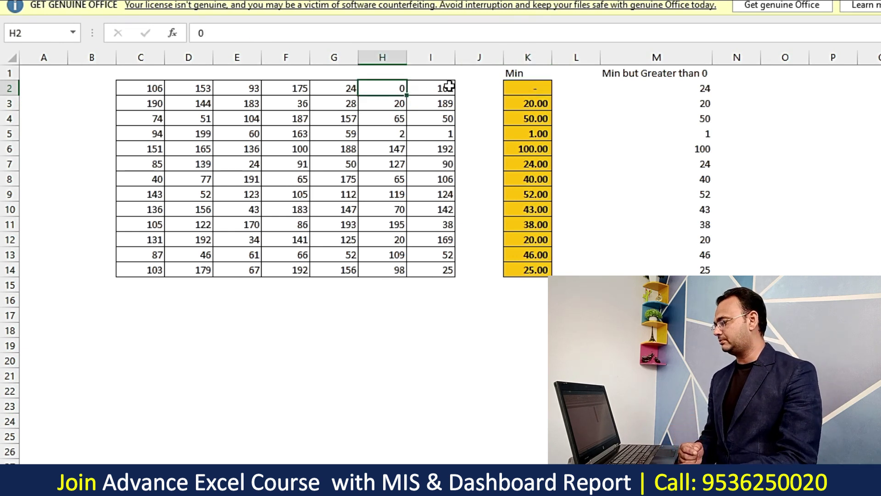
left_click(441, 88)
type("1")
left_click(531, 144)
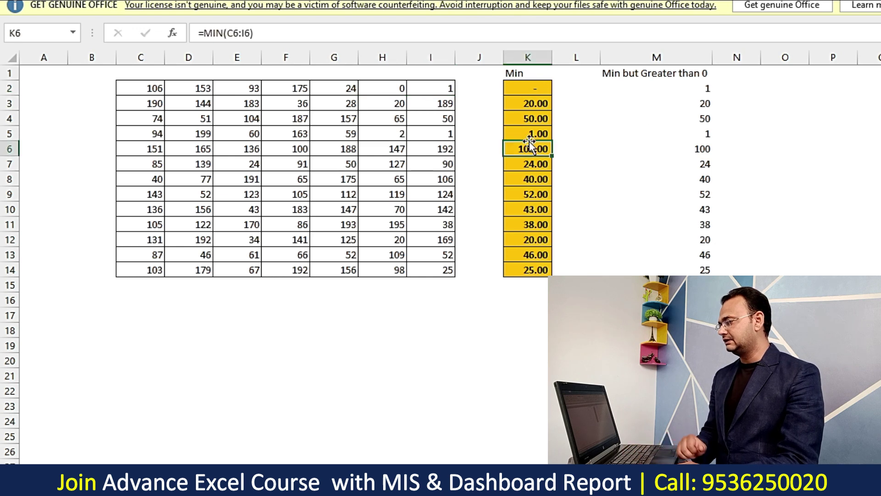
left_click(533, 92)
Compare the Min but Greater than 0 array formulas in M2 and M7 with K2's plain Min.
left_click_drag(684, 74, 697, 270)
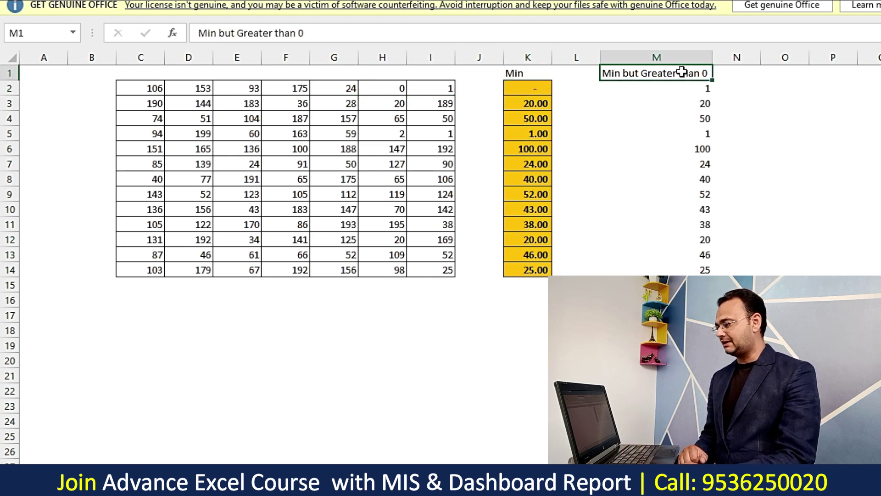
left_click(659, 163)
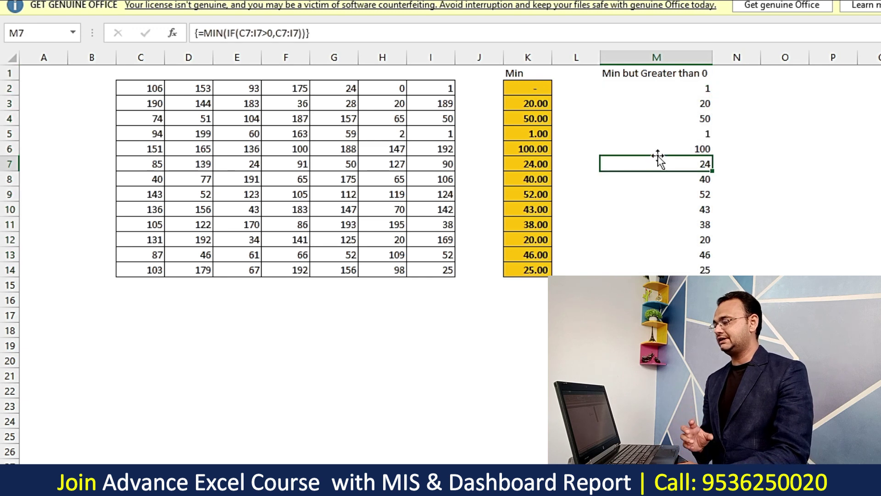
left_click(659, 90)
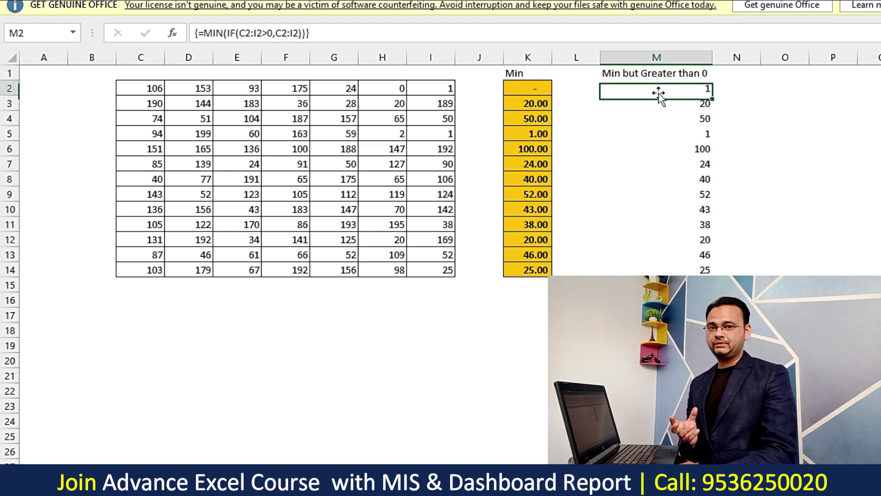
left_click(514, 94)
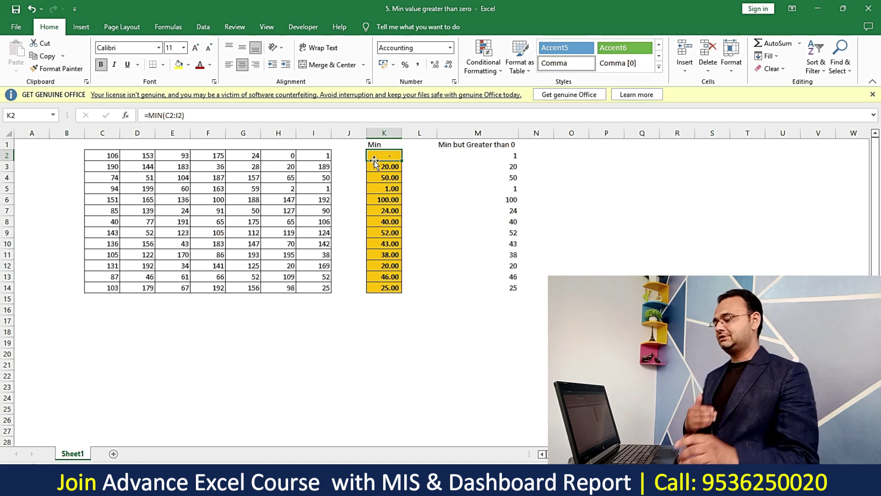
left_click(324, 177)
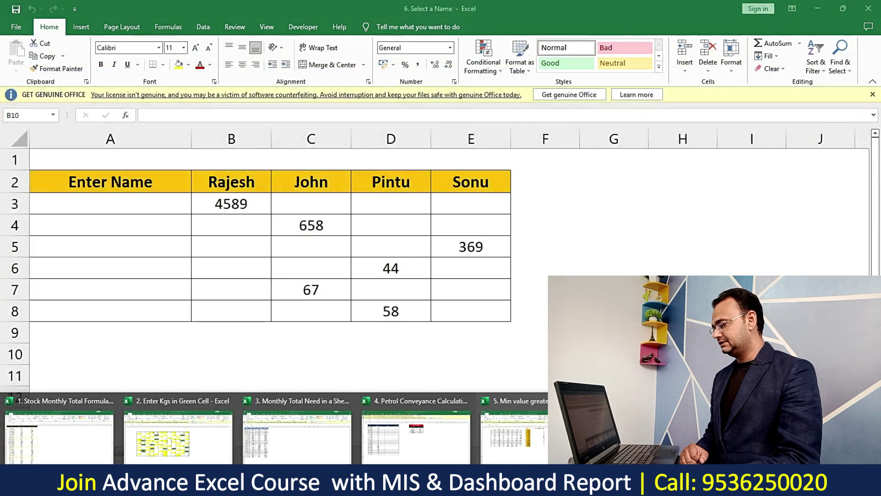
Open the Select a Name workbook and point out the name headers and values 4589, 658, 44.
left_click(132, 180)
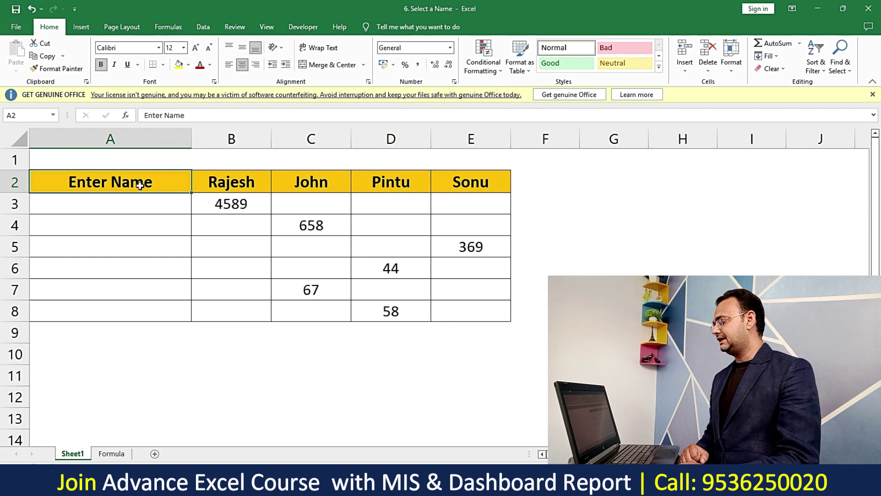
left_click_drag(248, 181, 460, 182)
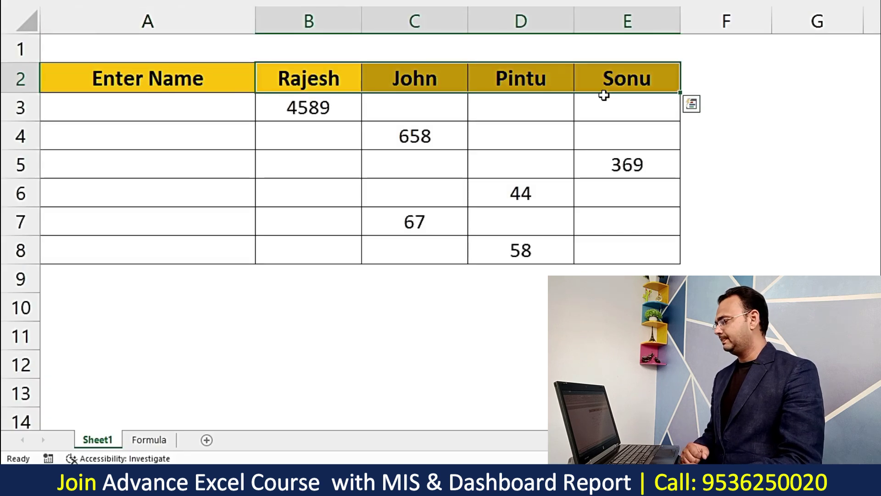
left_click(315, 112)
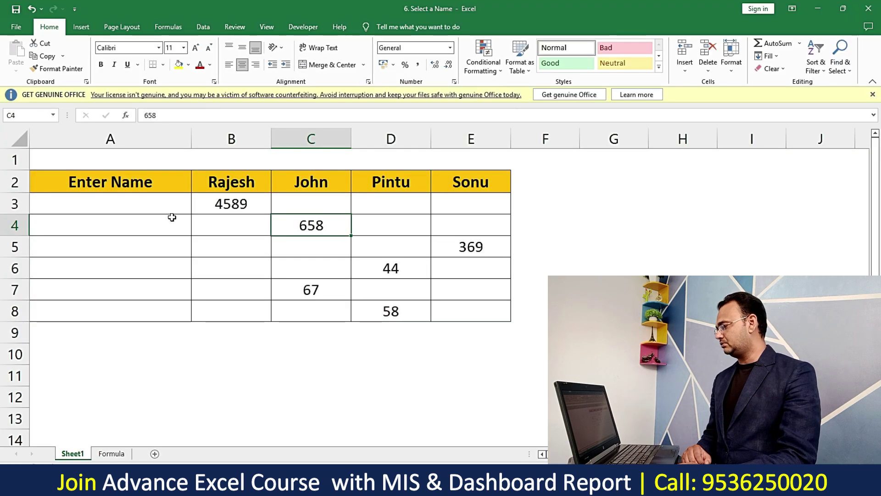
left_click_drag(237, 179, 242, 203)
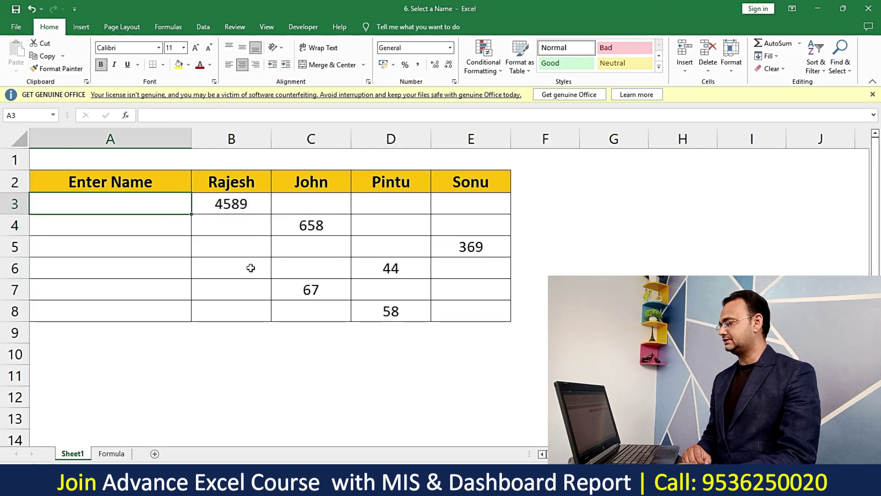
left_click(308, 230)
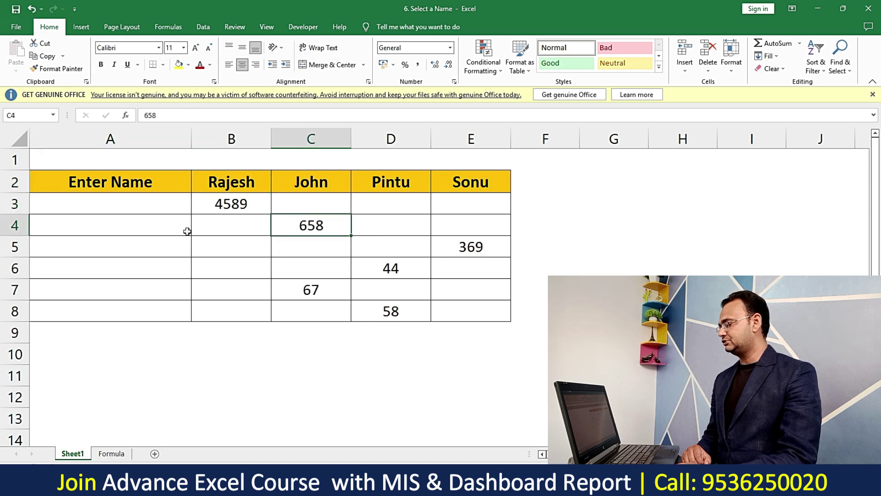
left_click(404, 266)
Select the Pintu column, row 3's values and the empty name cells A3 to A8.
key("ctrl+Up")
key("ctrl+shift+Down")
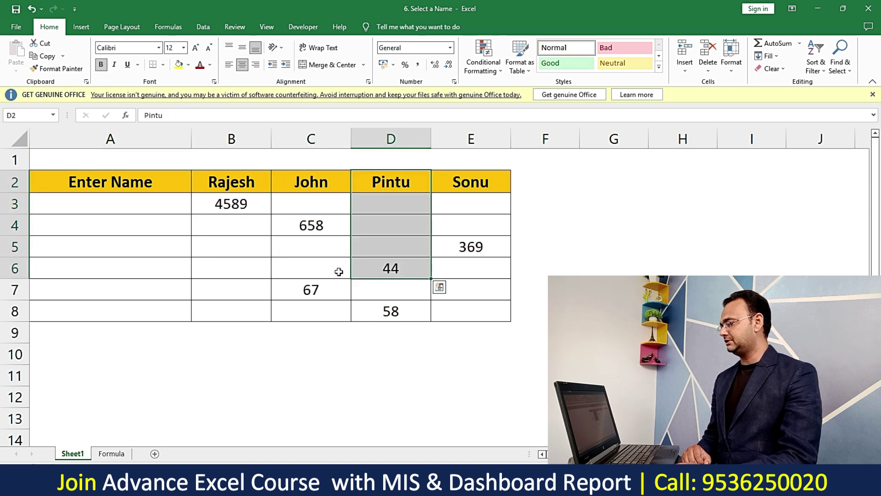
left_click(178, 267)
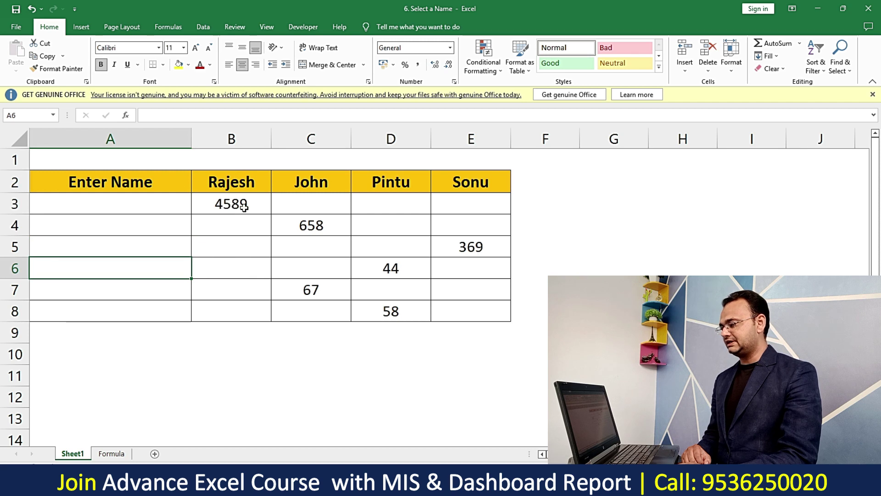
left_click_drag(244, 207, 505, 202)
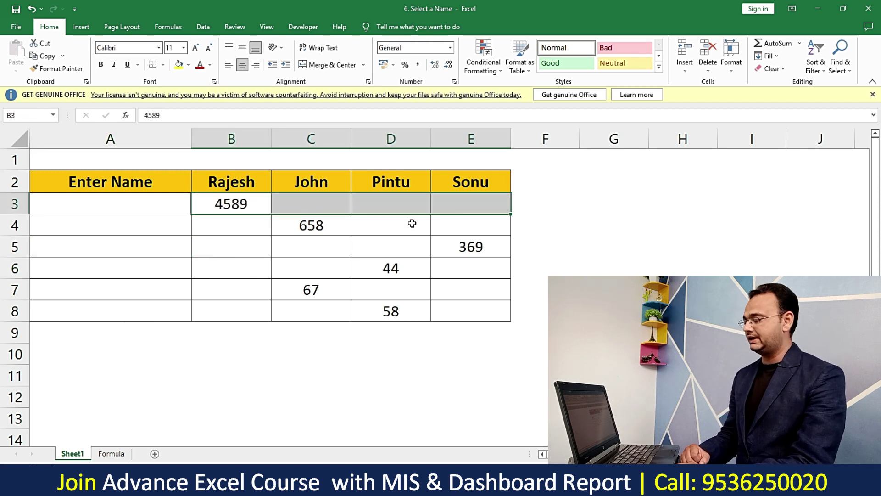
left_click_drag(152, 200, 162, 304)
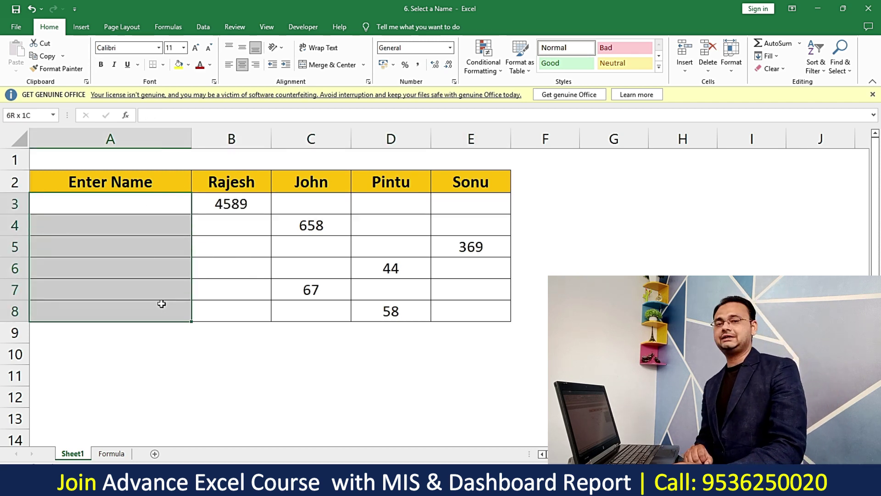
left_click(311, 246)
On the Formula sheet, delete John's 658 and test then clear 111 under Sonu.
left_click(112, 453)
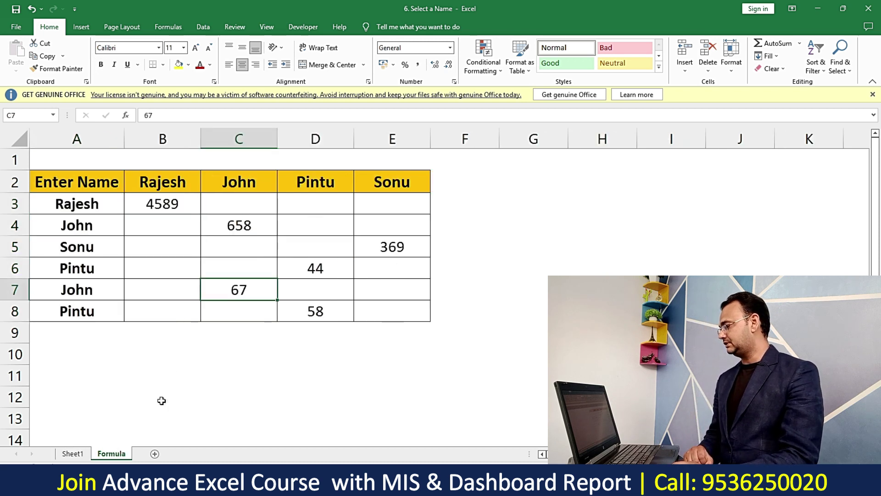
left_click(212, 225)
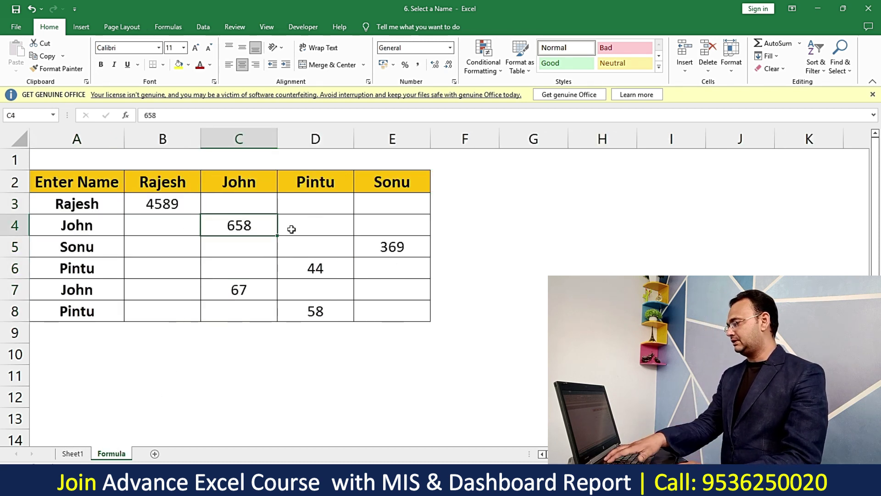
key("Delete")
left_click(397, 228)
type("111")
left_click(523, 229)
left_click(397, 228)
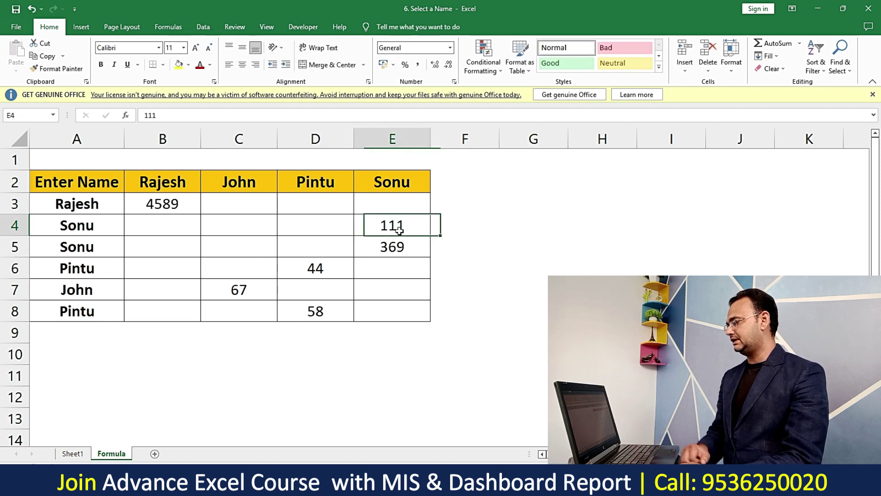
key("Delete")
Test the A4 name formula with 44 under Pintu, finally leaving 44 only under John.
left_click(242, 235)
left_click(327, 229)
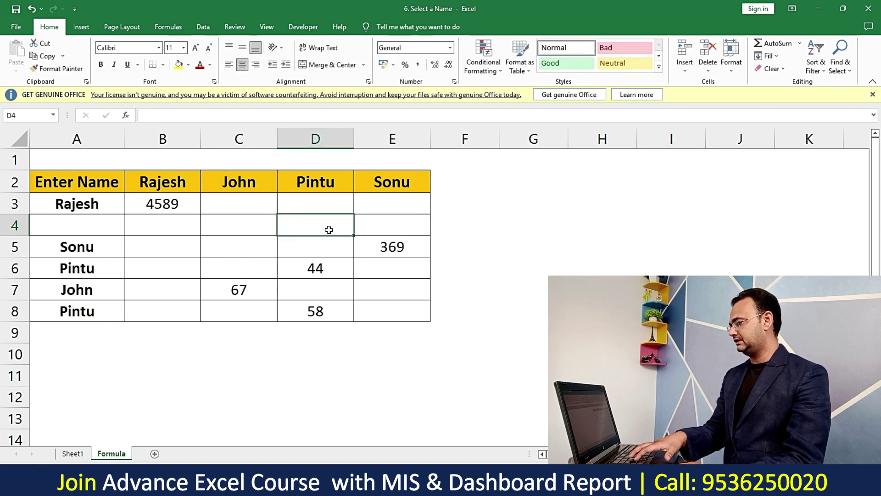
type("44")
key("Return")
left_click(89, 225)
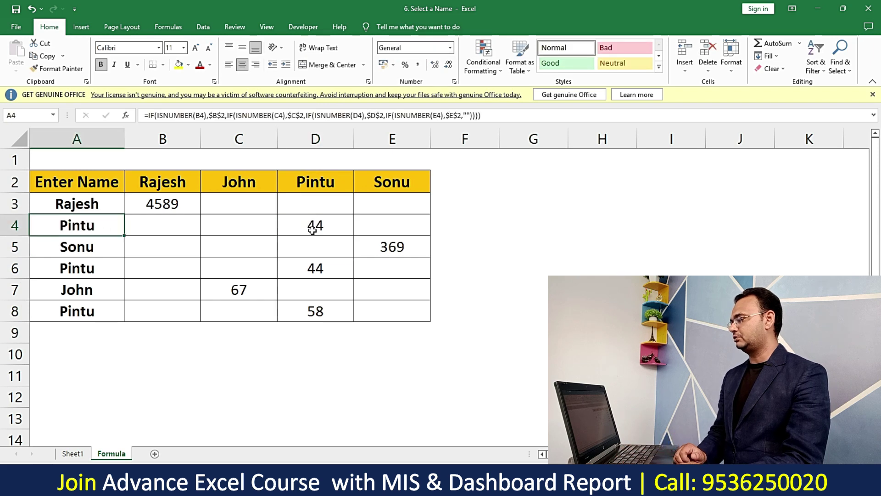
left_click(312, 229)
left_click(265, 227)
type("44")
left_click(321, 225)
key("Delete")
left_click(417, 251)
key("ctrl+Tab")
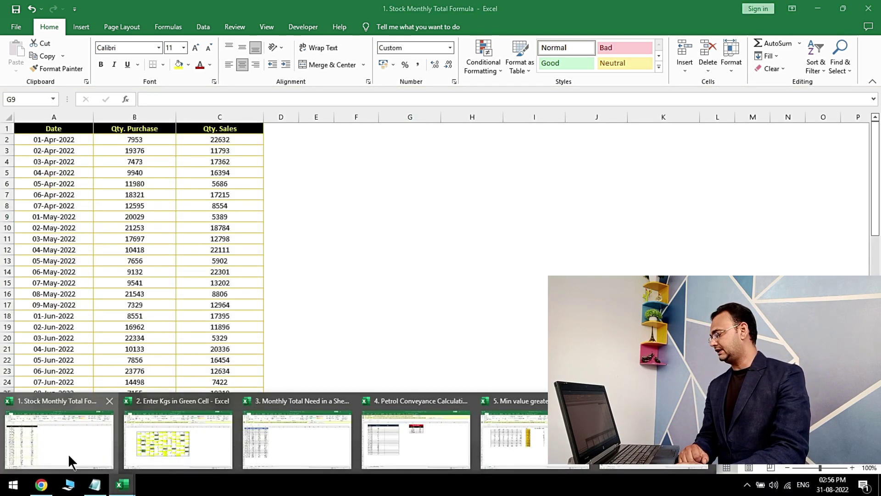
left_click(297, 239)
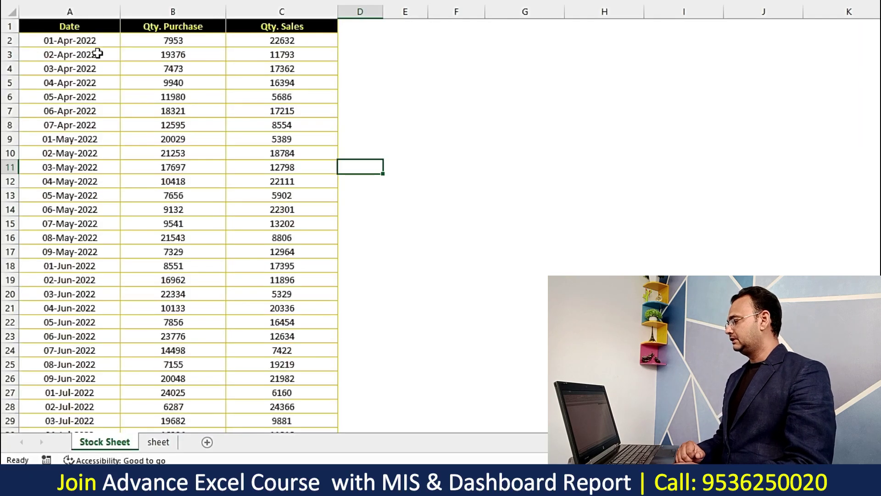
left_click(66, 118)
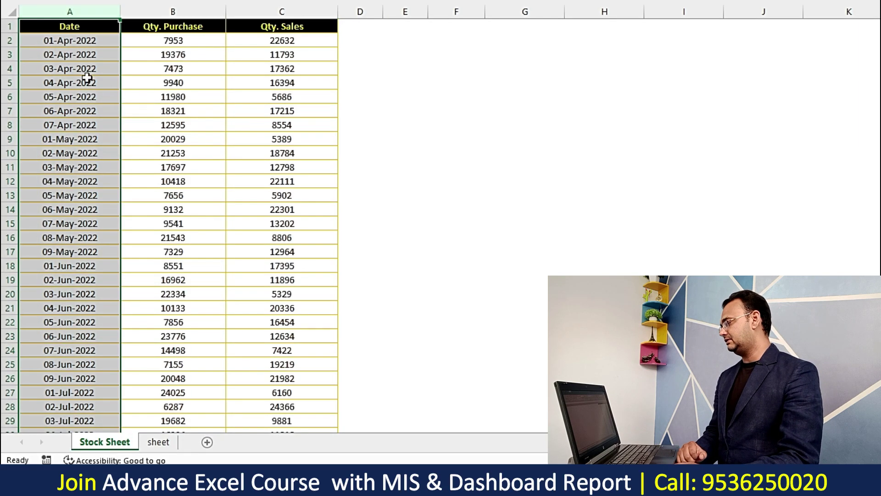
left_click_drag(81, 43, 89, 224)
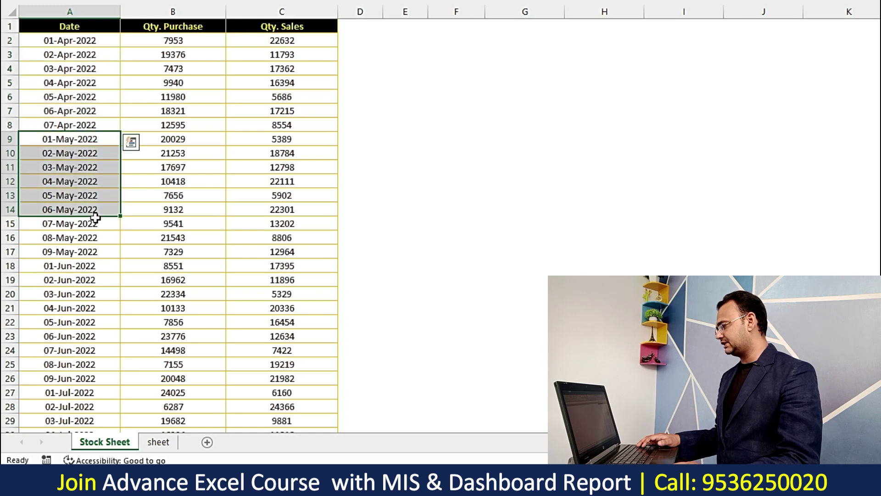
left_click_drag(82, 265, 82, 379)
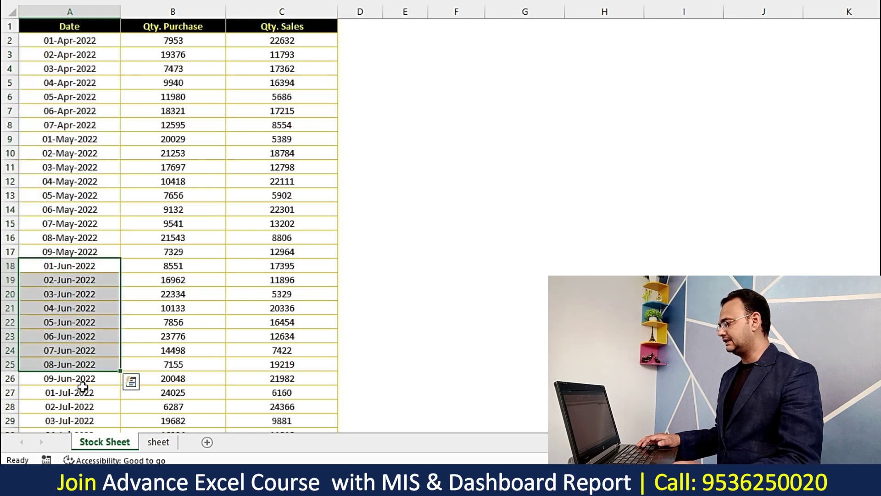
left_click(83, 393)
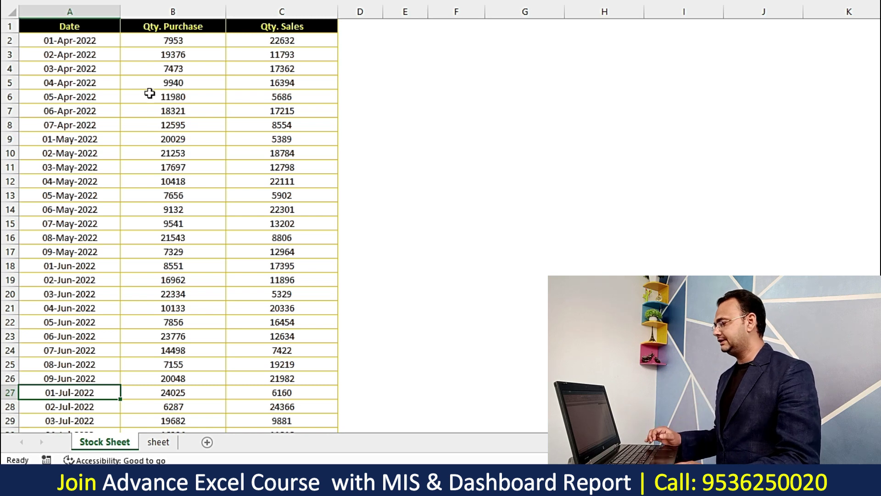
left_click(168, 11)
left_click(261, 12)
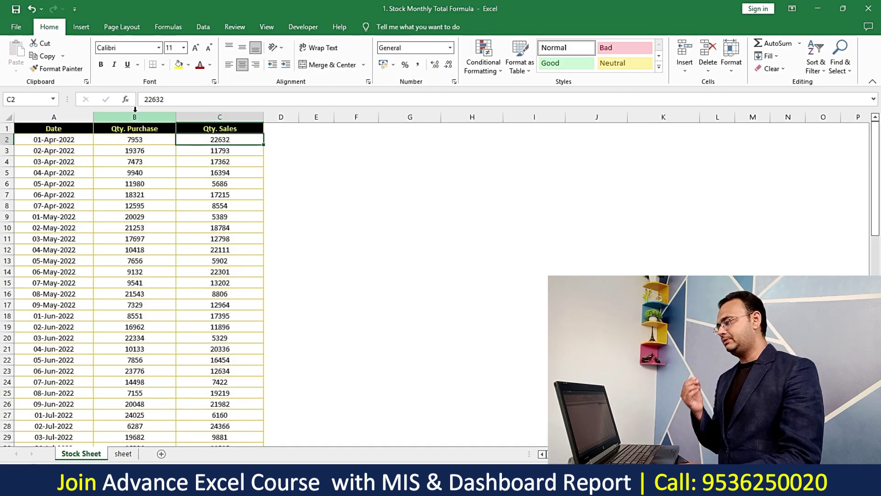
left_click(134, 118)
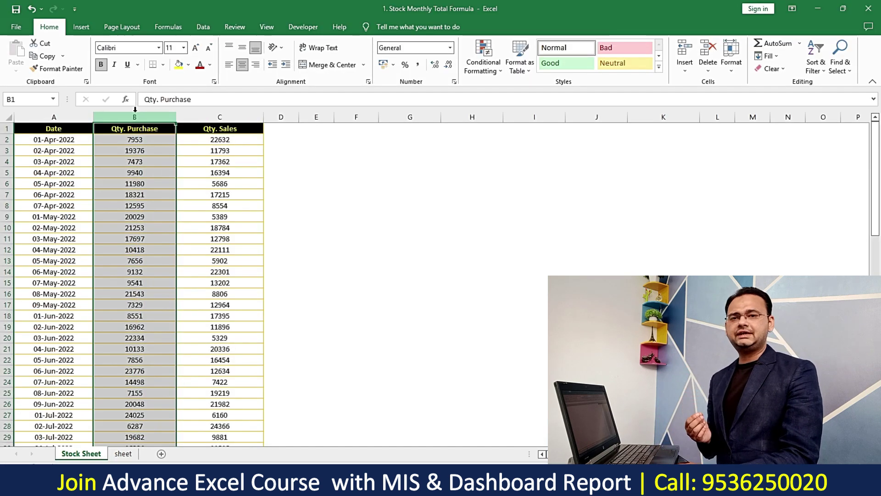
left_click(219, 118)
key("ctrl+v")
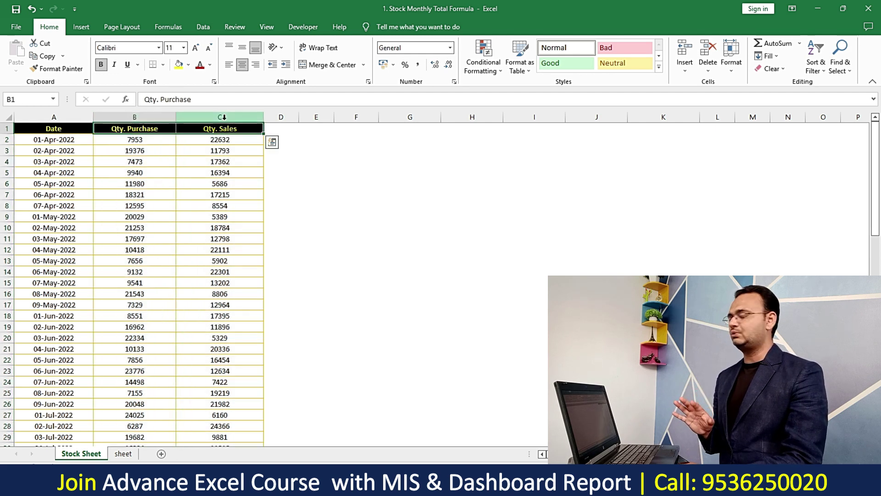
Enter the summary headings Month, Opening Stock, Purchase, Sale and Cl. Stock beside the data.
left_click(371, 159)
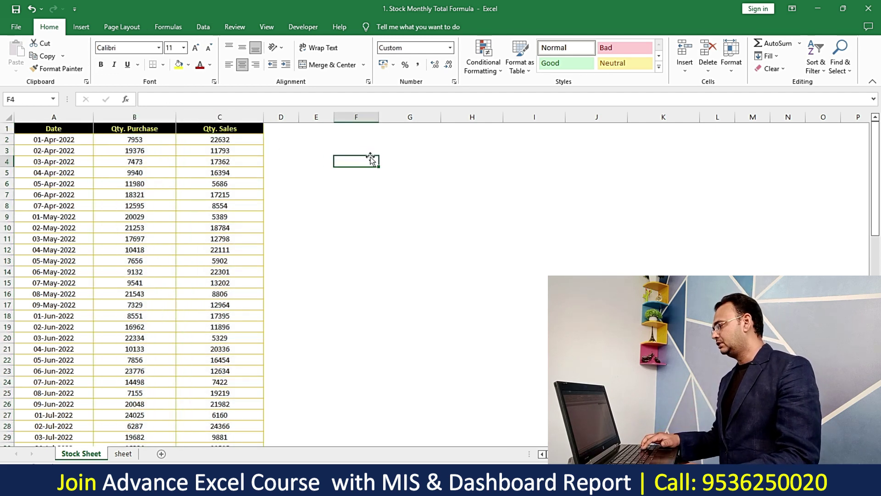
left_click(367, 148)
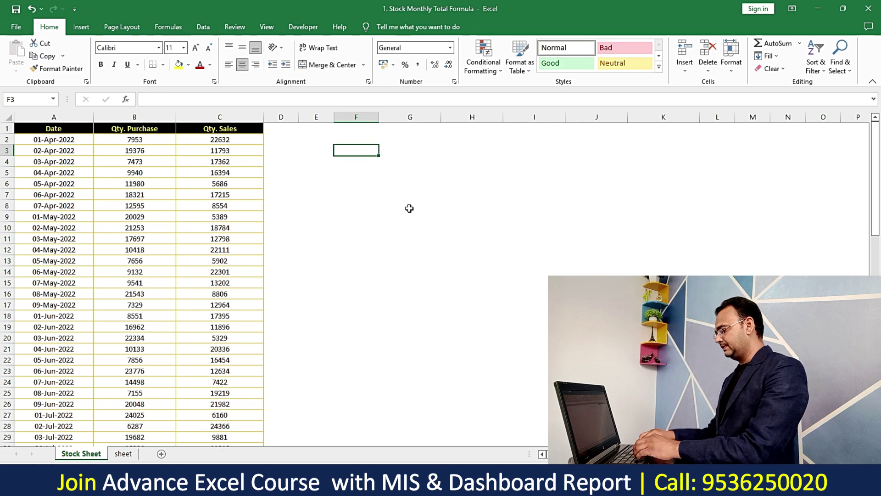
type("Month")
key("Return")
key("Up")
key("Right")
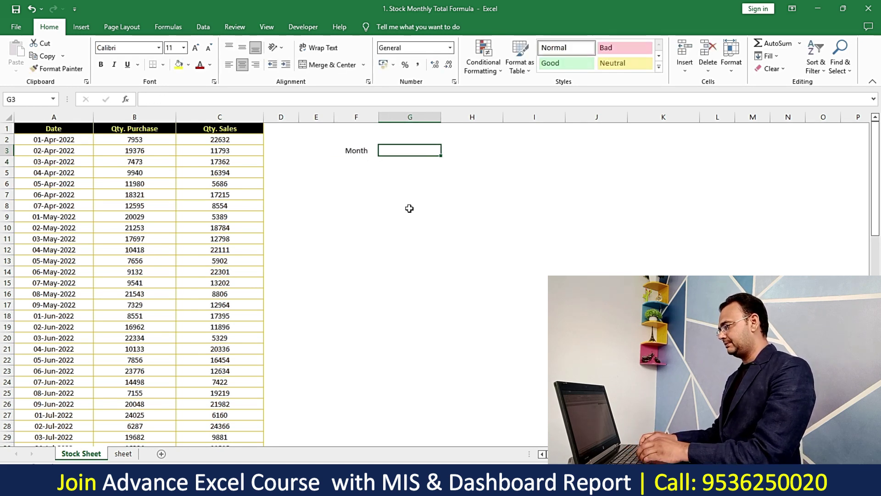
type("Opening Stock")
key("Tab")
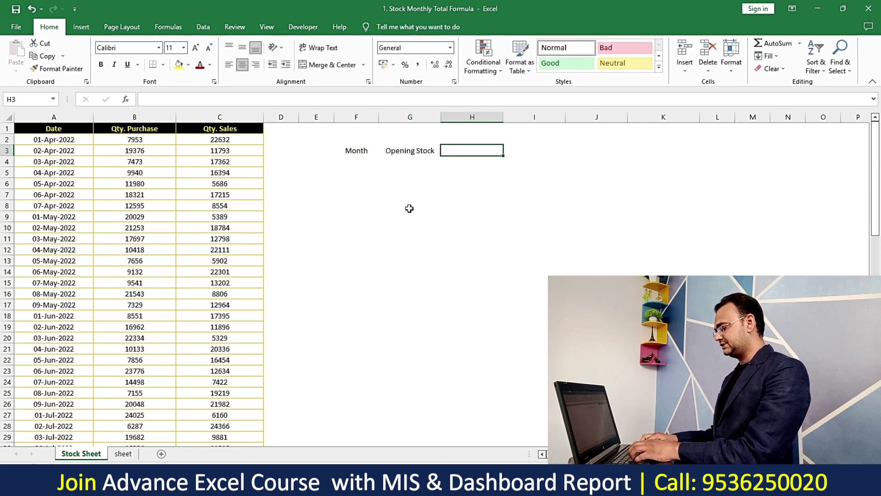
type("Purchase")
key("Tab")
type("S")
key("Tab")
type("Cl. Stock")
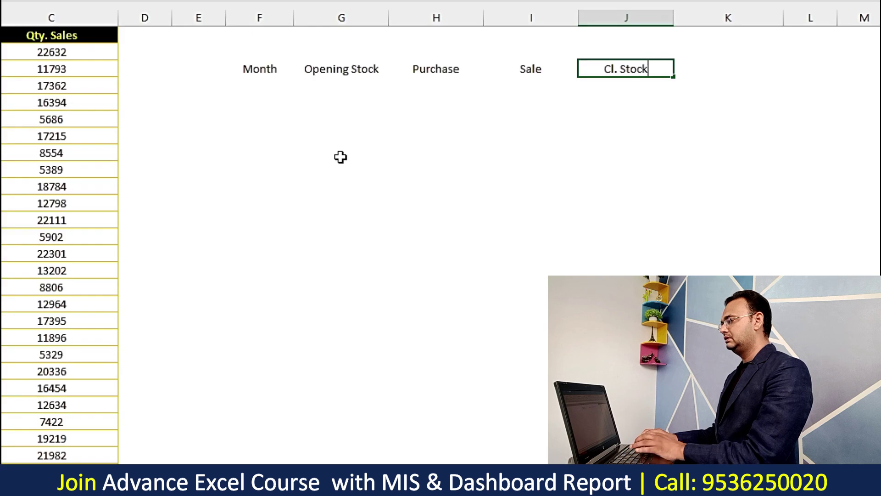
key("Return")
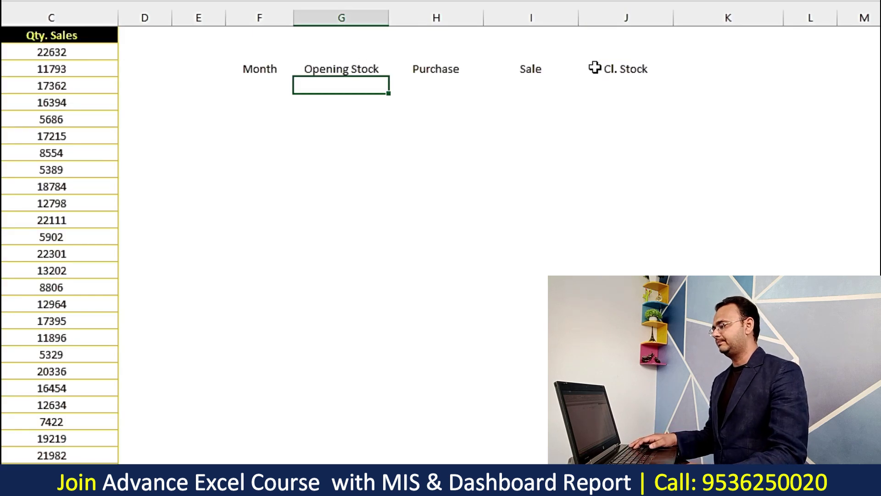
Make the row of summary headings bold.
left_click(595, 68)
left_click_drag(260, 69, 610, 68)
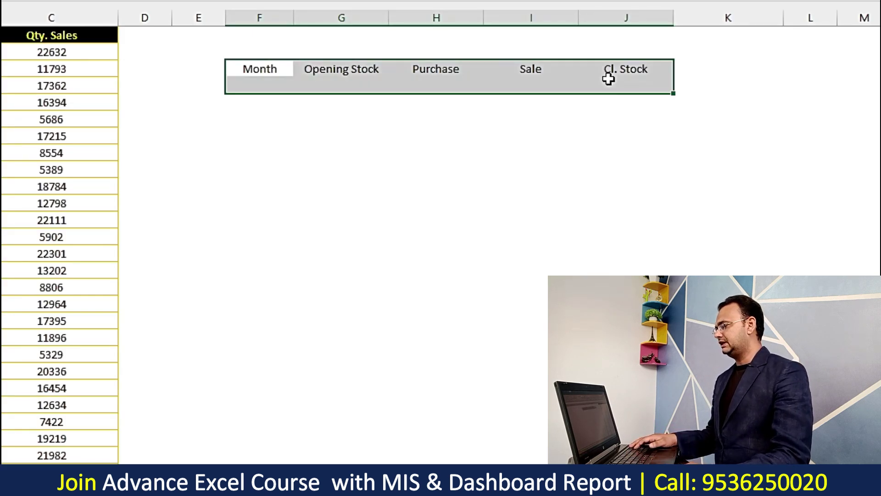
key("ctrl+b")
Enter the first two month dates under Month, starting with 1-4-2020.
left_click(284, 87)
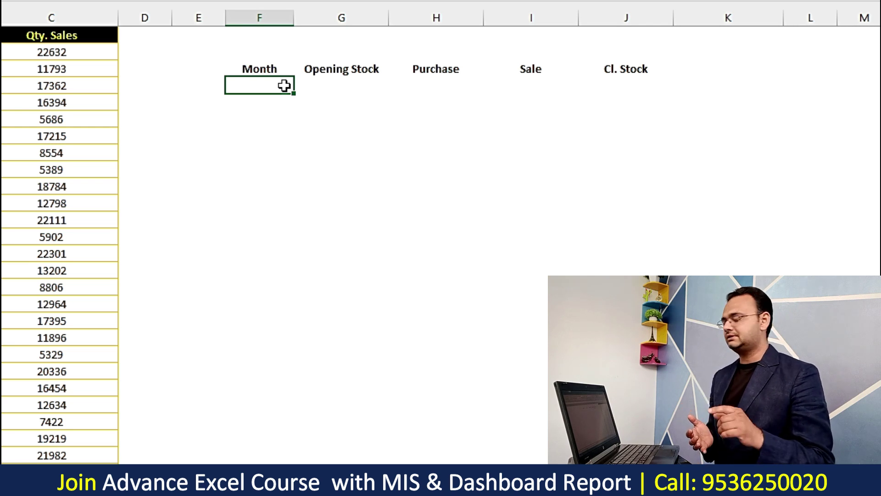
type("1-4-2020")
key("Return")
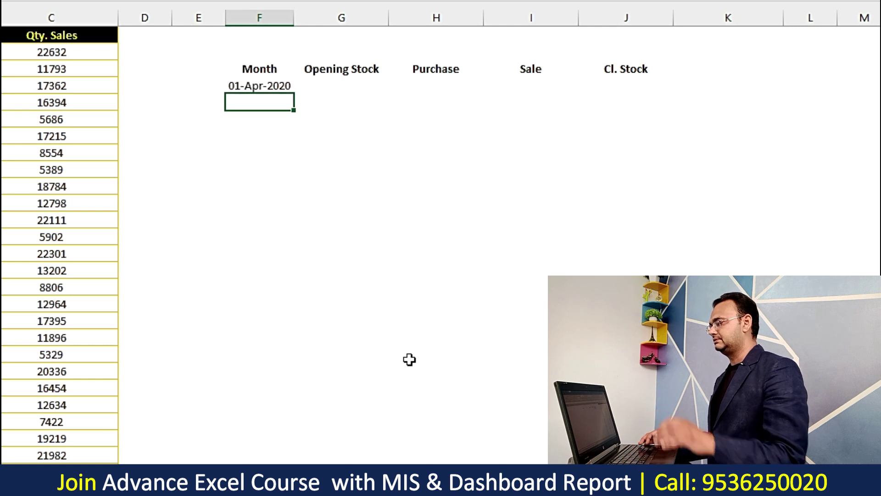
left_click(281, 85)
left_click(292, 98)
type("1-5-2020")
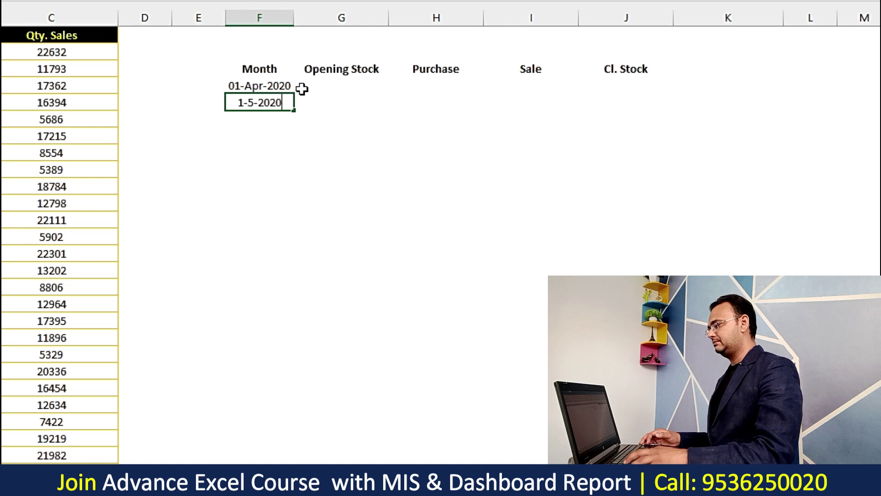
key("Return")
key("Home")
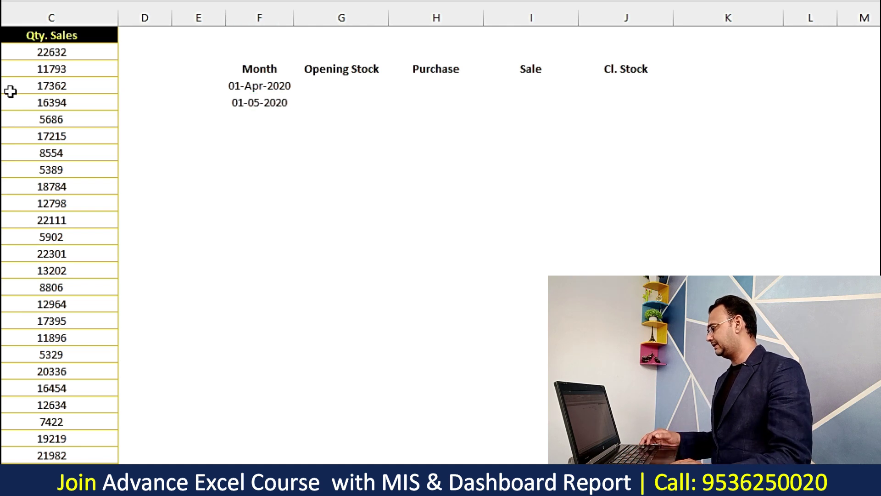
Correct both dates' year from 2020 to 2022, giving 01-Apr-2022 and 01-05-2022.
left_click_drag(281, 86, 349, 86)
key("F2")
key("BackSpace")
type("2")
key("Down")
key("F2")
key("BackSpace")
type("2")
key("Down")
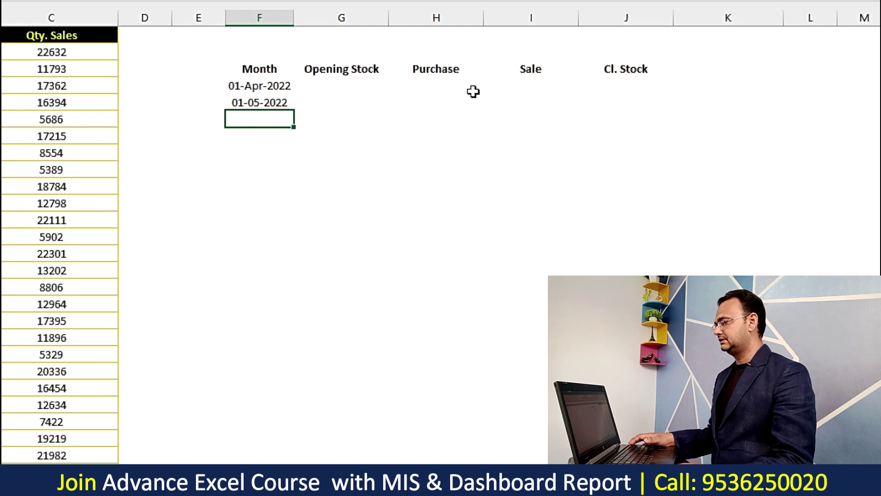
left_click(280, 105)
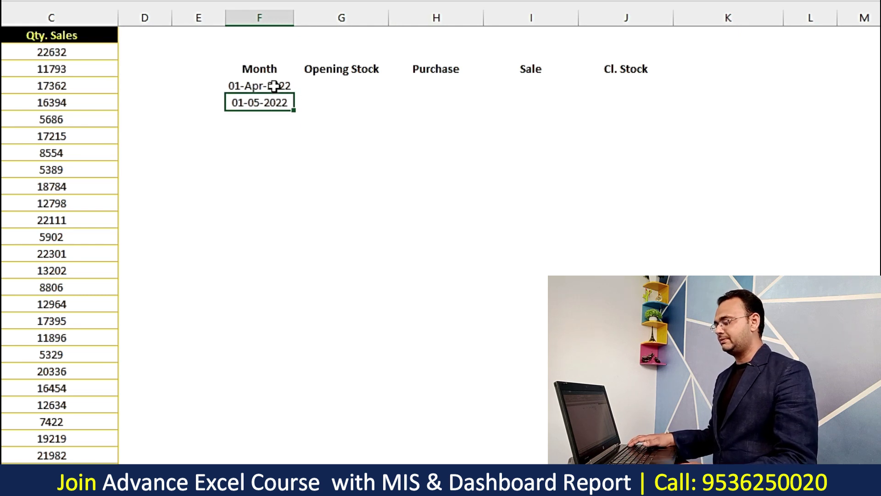
Add 1-6-2022 as the third date and give all three dates the custom format mmm-yyyy.
left_click(270, 126)
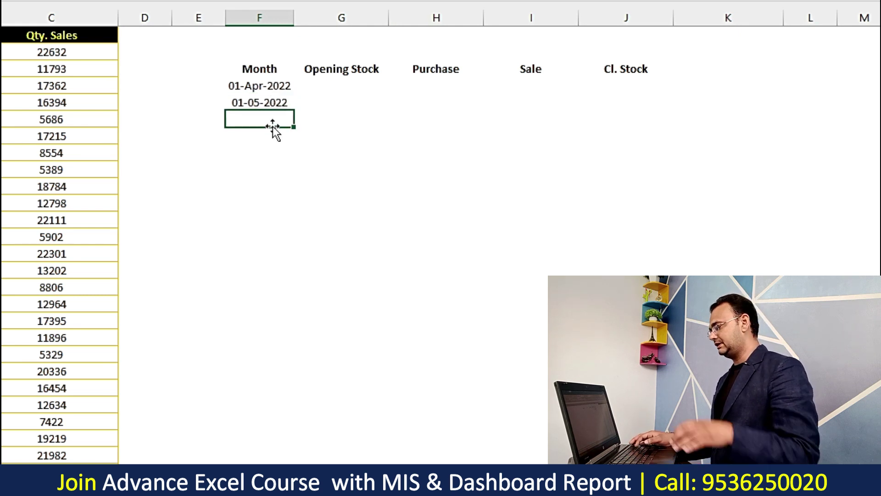
type("01-06-2022")
left_click_drag(269, 86, 281, 119)
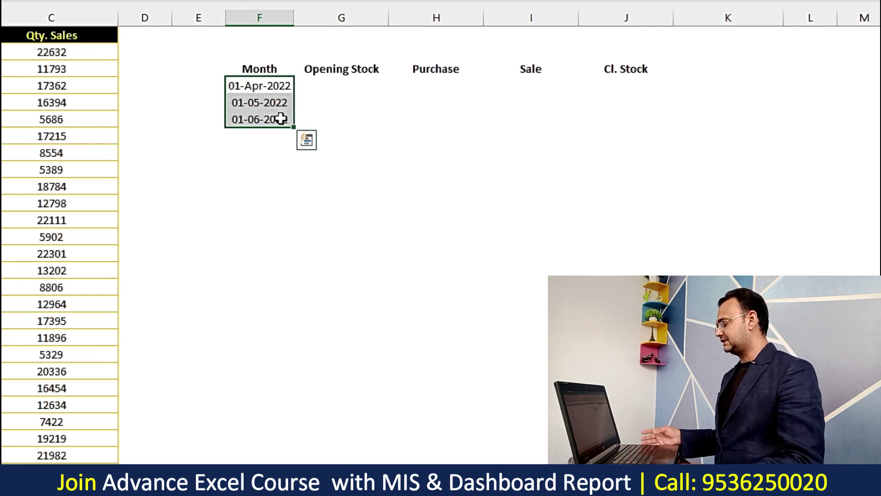
right_click(282, 106)
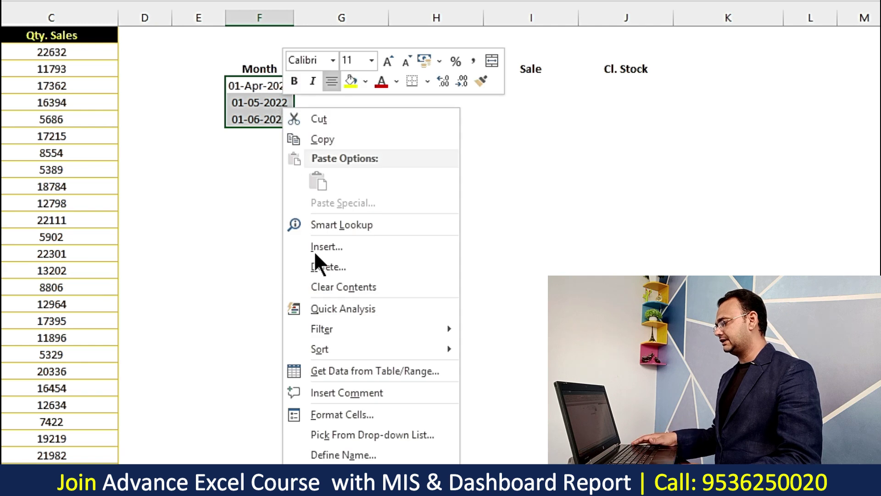
left_click(356, 412)
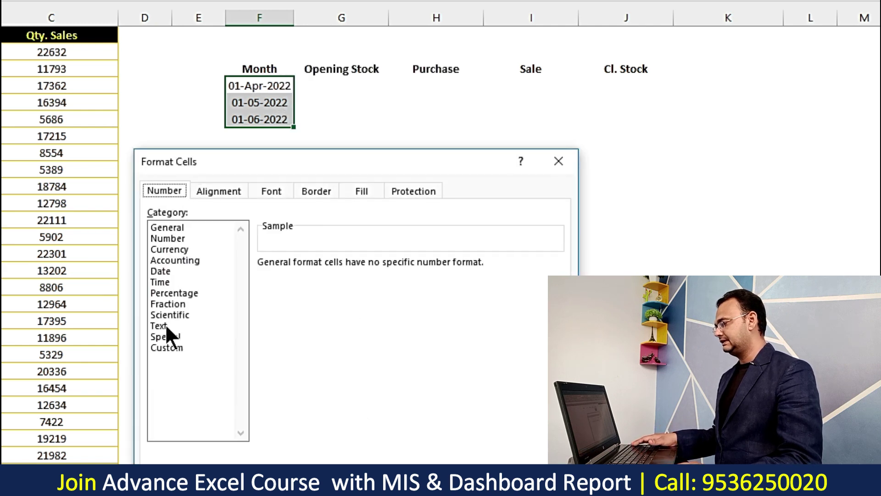
left_click(162, 348)
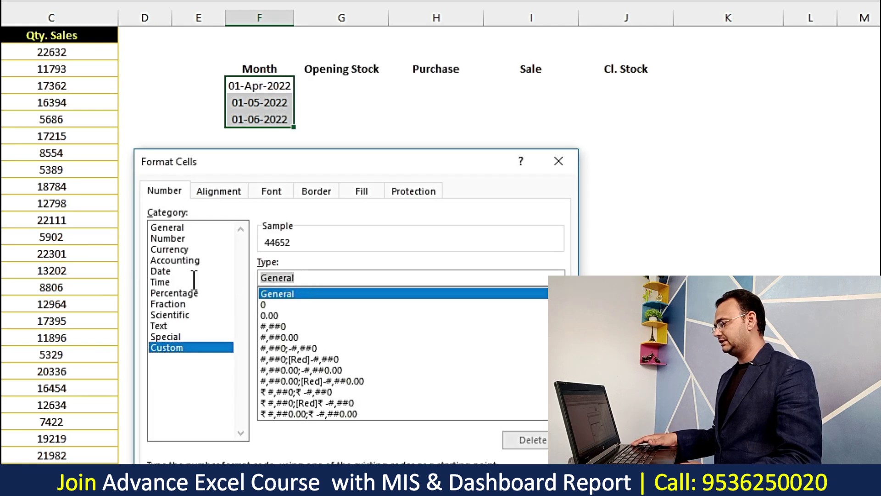
key("BackSpace")
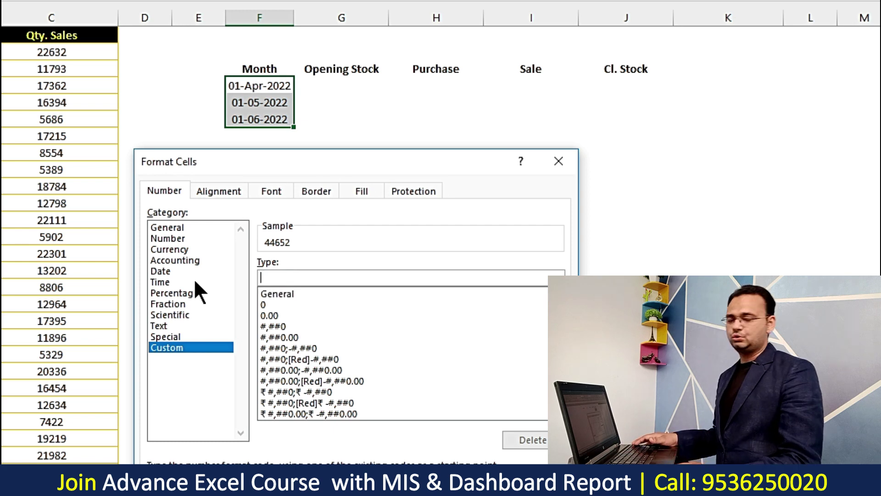
type("mmm-")
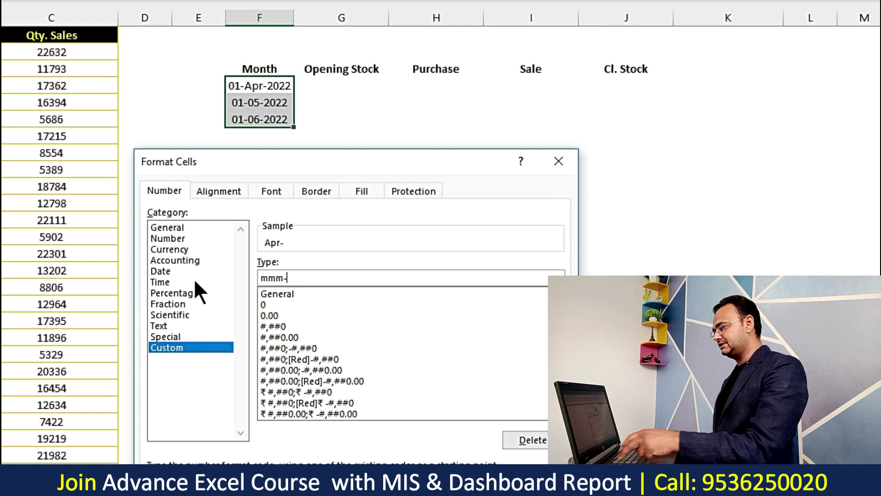
type("yyyy")
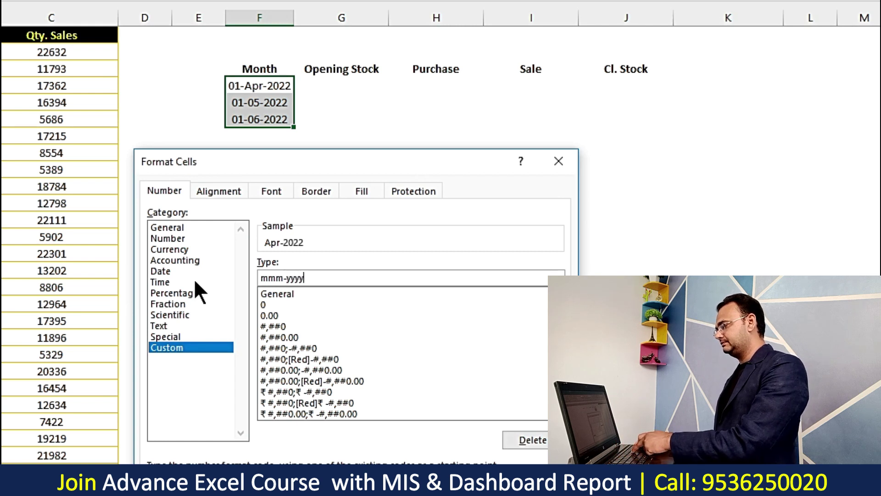
key("Return")
left_click(340, 104)
left_click_drag(275, 87, 275, 121)
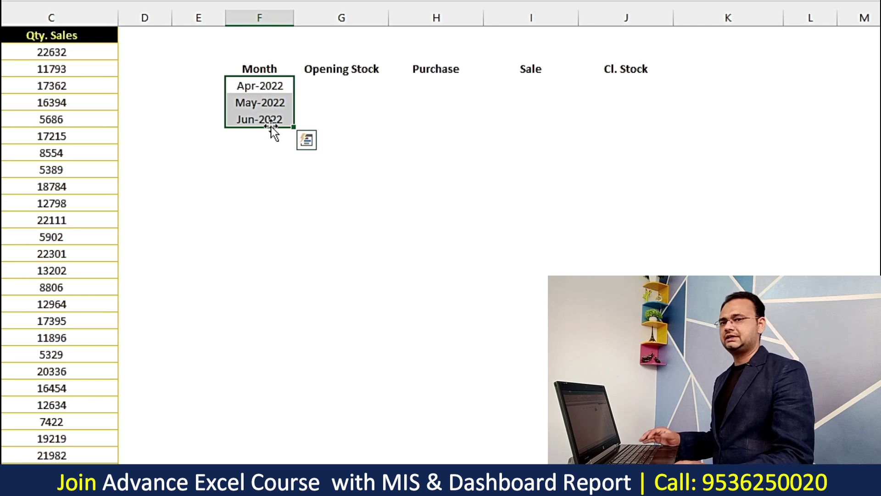
Check the Apr-2022 date, then AutoFill the months from Jun-2022 down to Mar-2023.
left_click(266, 118)
double_click(271, 86)
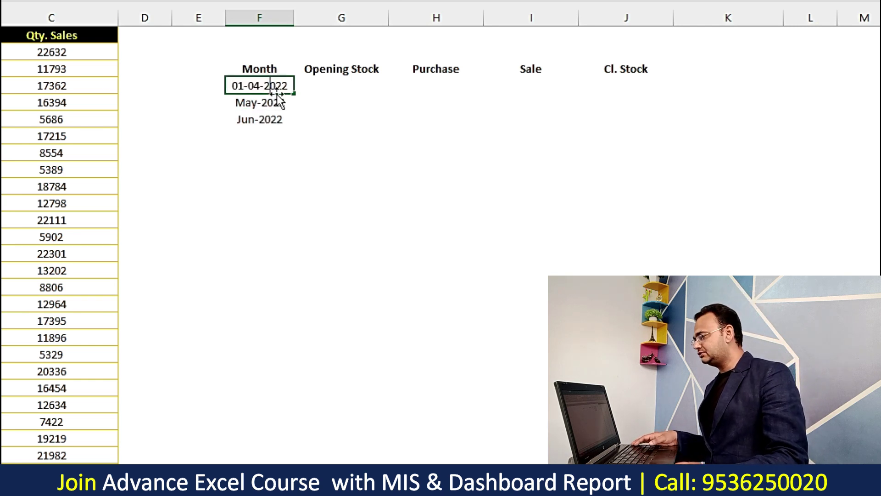
left_click_drag(290, 86, 234, 87)
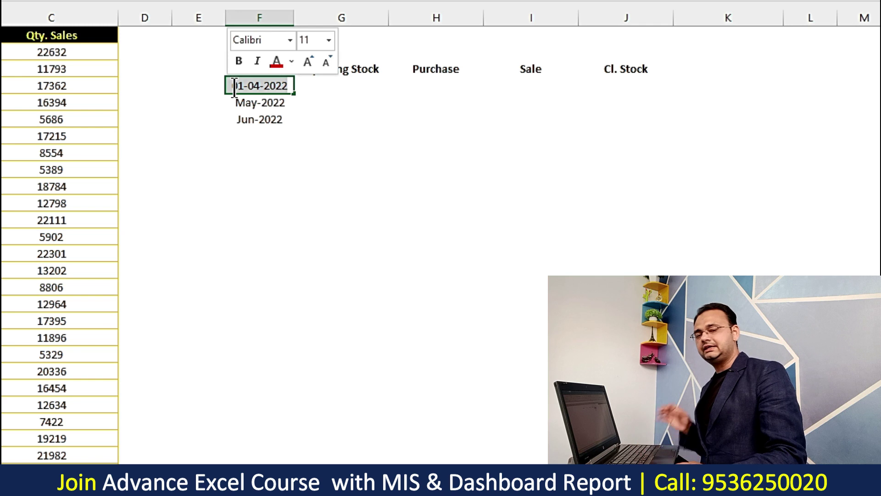
left_click(236, 102)
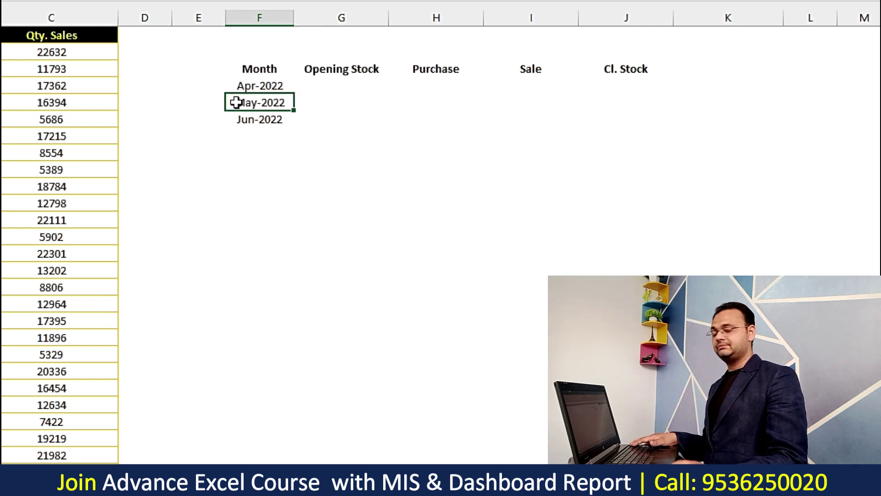
left_click(270, 119)
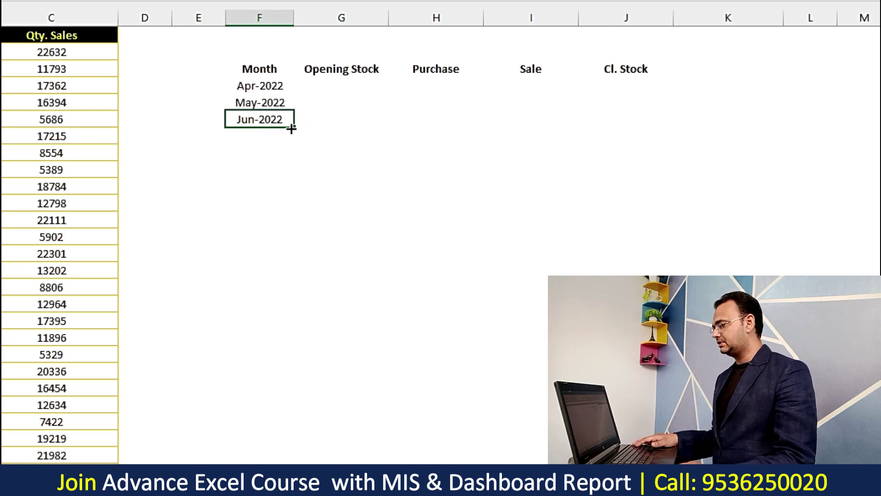
left_click_drag(291, 129, 292, 227)
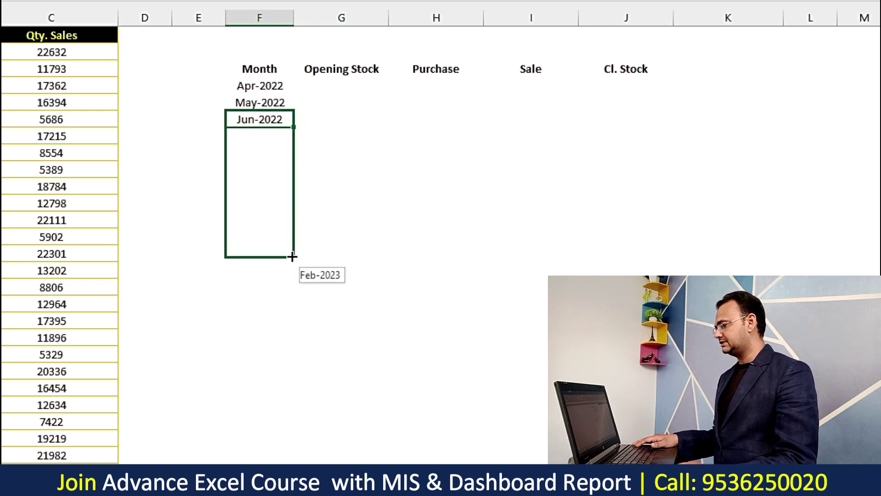
left_click_drag(293, 227, 293, 275)
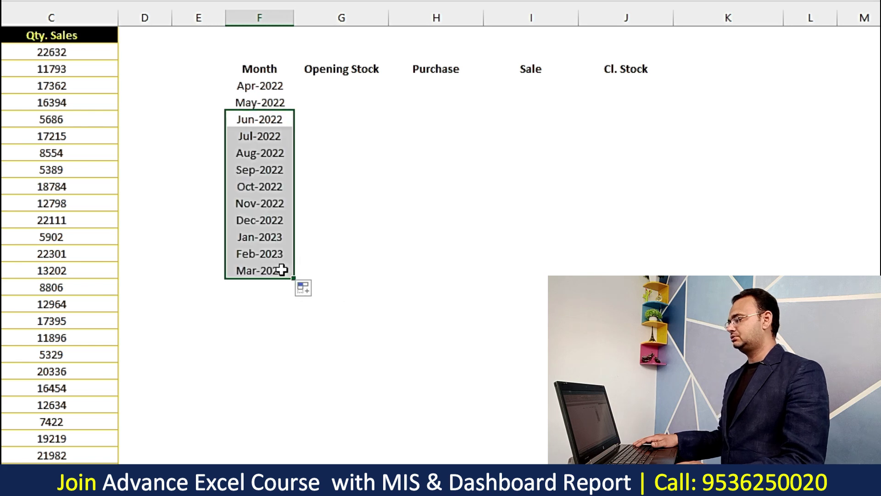
left_click(285, 270)
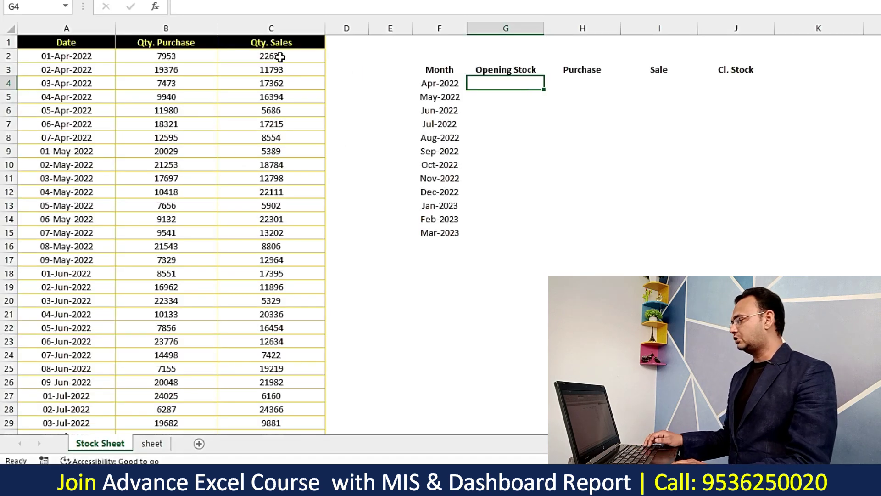
Enter the Apr-2022 Cl. Stock formula =G4+H4-I4 (opening plus purchase minus sale).
left_click(554, 150)
left_click(594, 79)
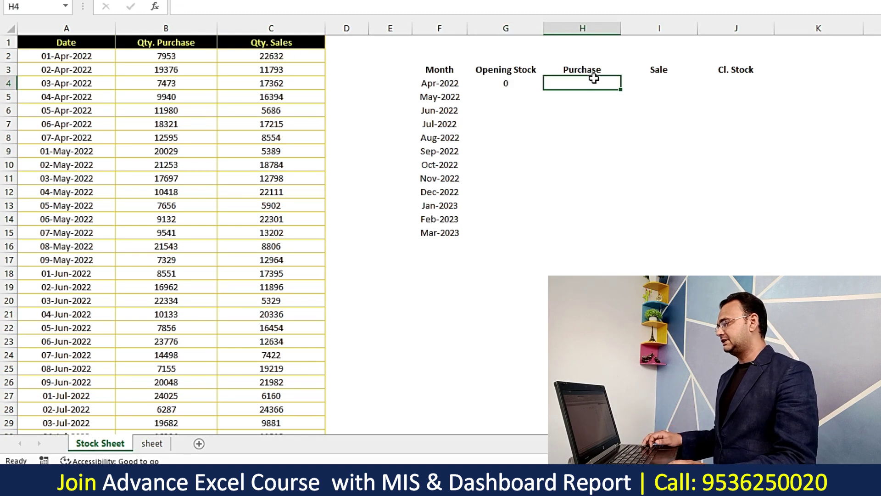
left_click(665, 83)
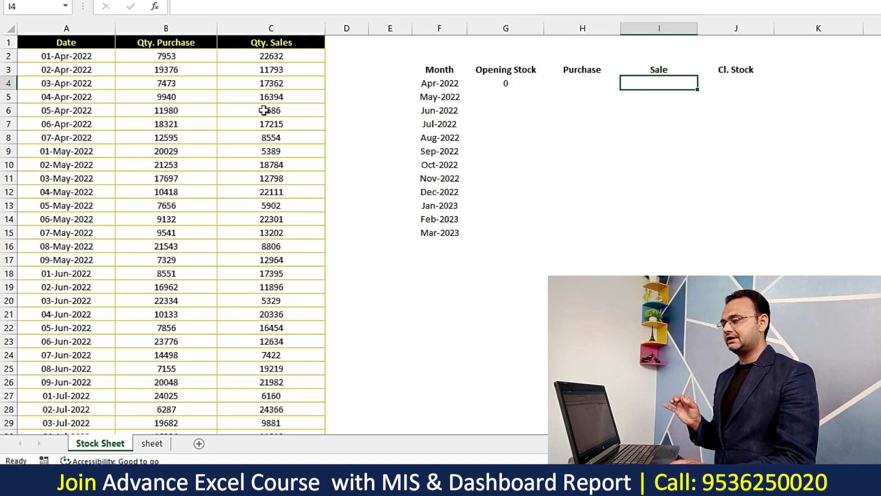
left_click(727, 78)
type("=")
left_click(486, 84)
type("+")
left_click(571, 83)
type("-")
left_click(634, 84)
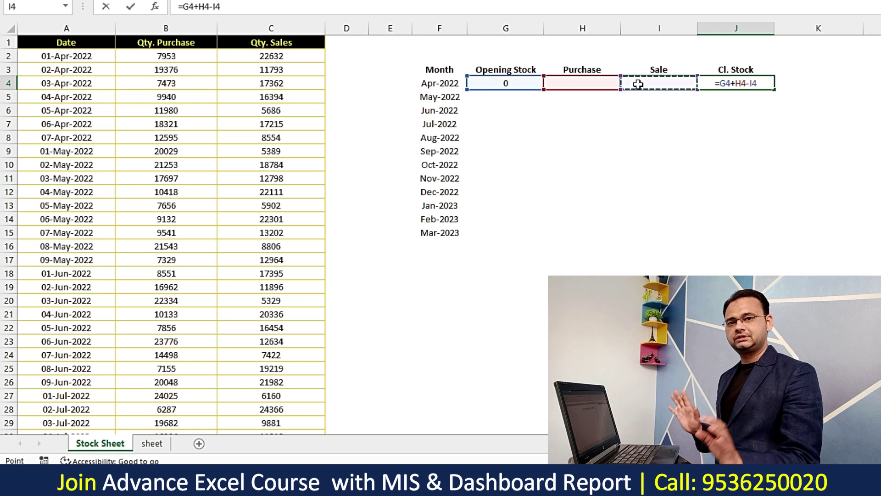
key("Return")
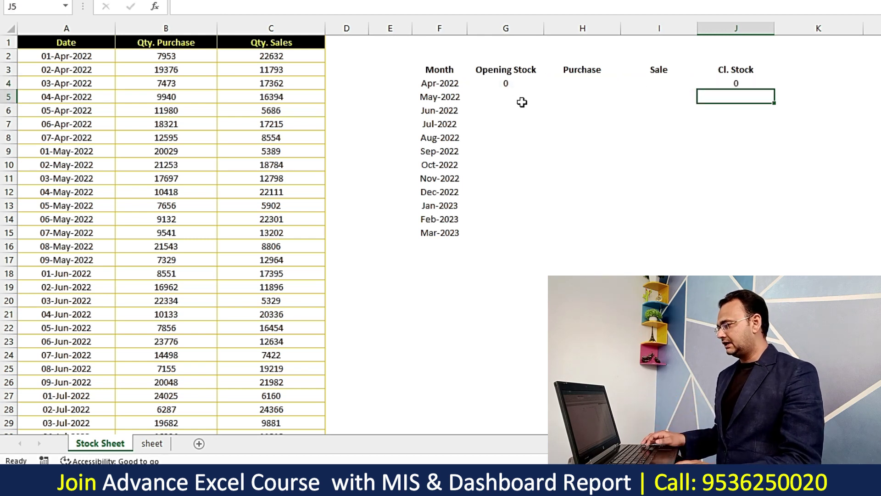
Set May-2022 Opening Stock to equal April's Cl. Stock.
left_click(504, 99)
type("=")
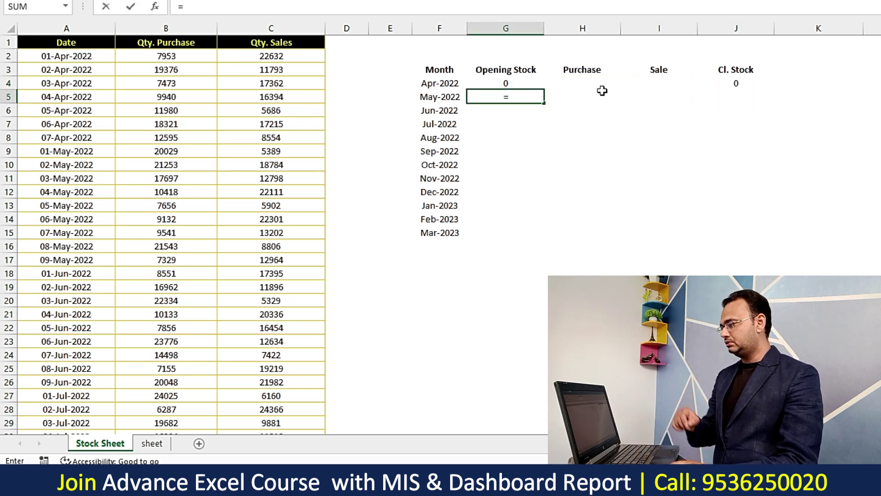
left_click(724, 83)
key("Return")
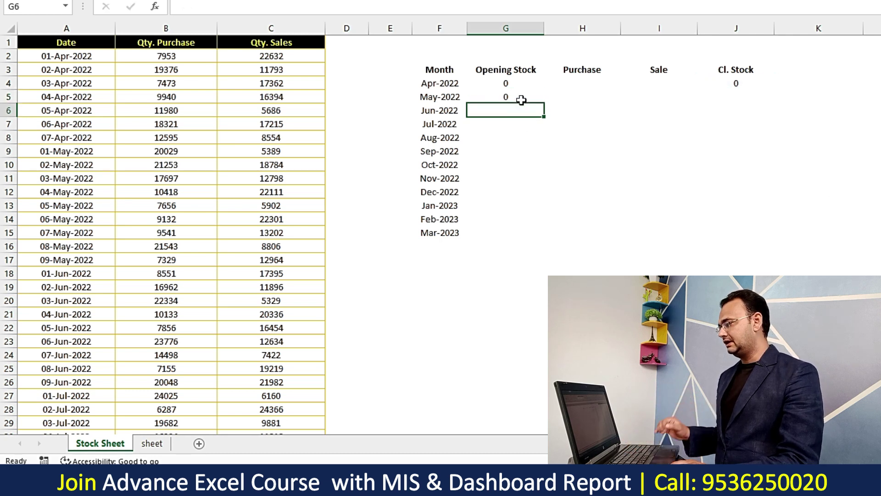
Fill the Opening Stock link down to Mar-2023 and check the copied formulas.
left_click(522, 100)
left_click_drag(542, 104, 531, 235)
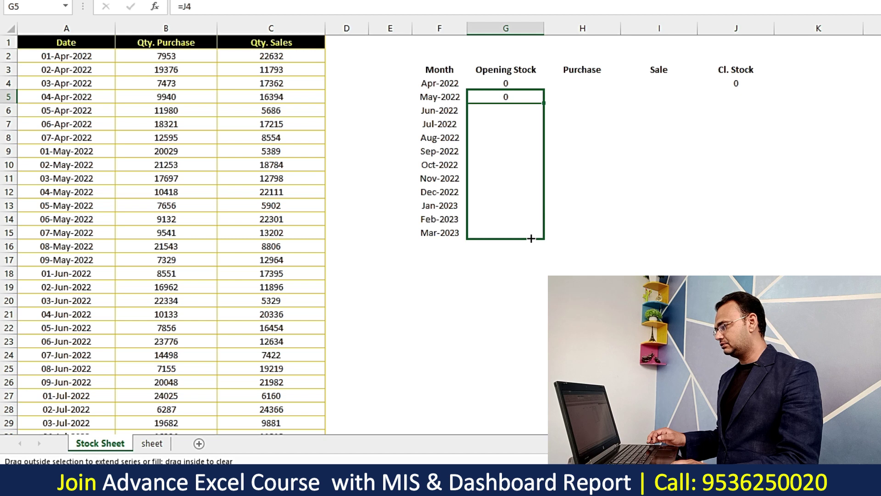
double_click(514, 230)
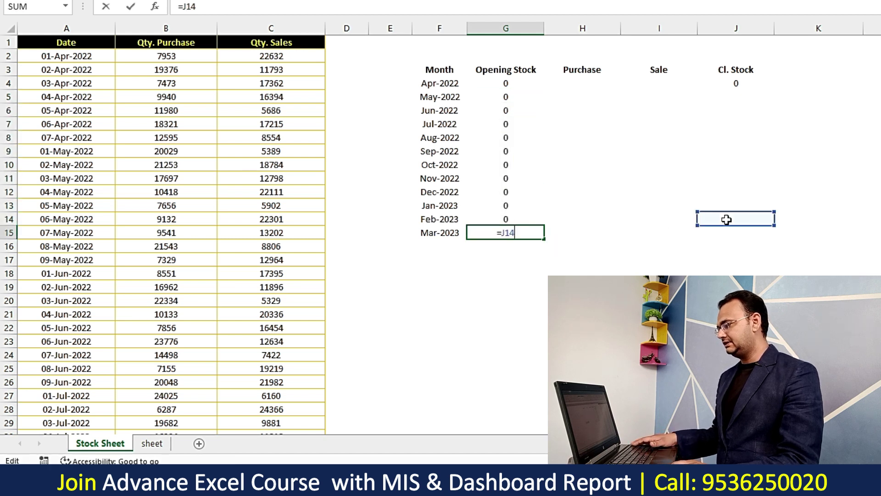
key("Escape")
key("Up")
key("F2")
key("Escape")
key("Up")
key("F2")
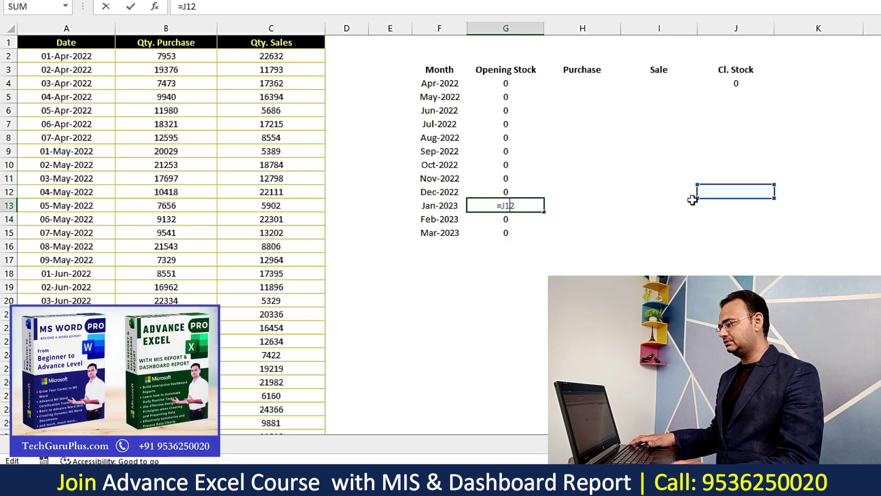
key("Escape")
Fill the Cl. Stock formula down to Mar-2023 and check it in J14 and J15.
left_click(740, 83)
left_click_drag(775, 93, 761, 239)
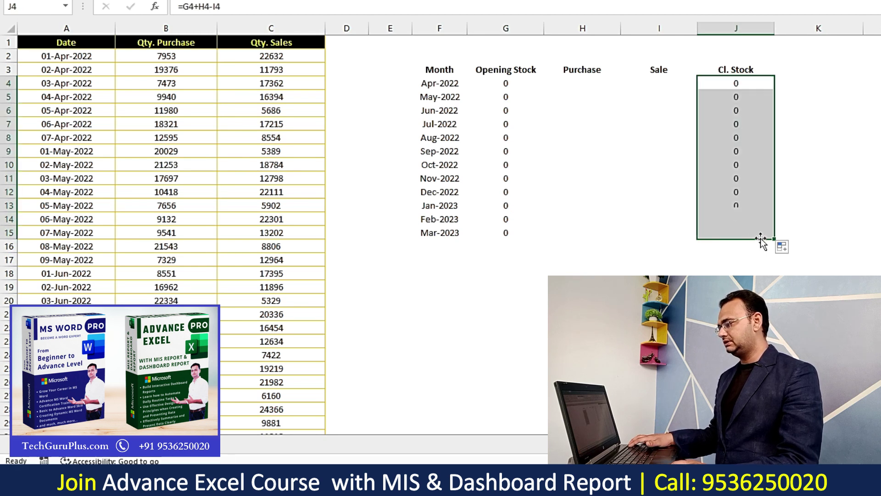
double_click(735, 219)
key("Return")
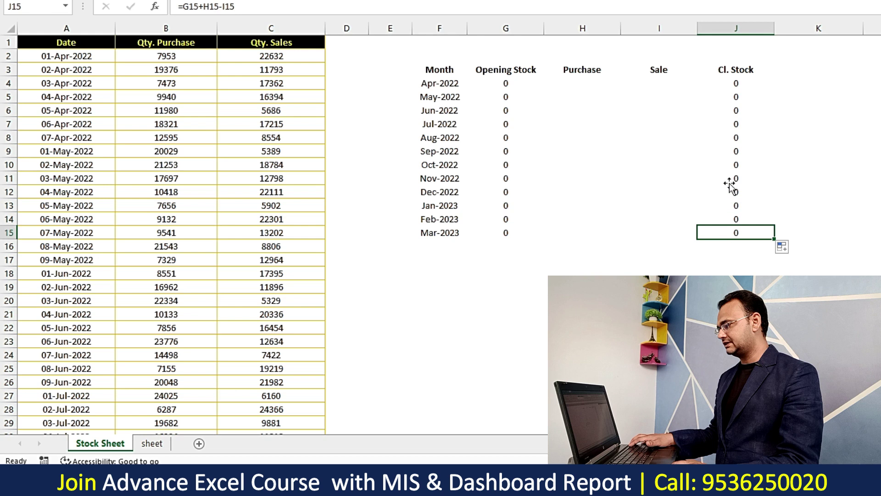
double_click(737, 231)
key("Escape")
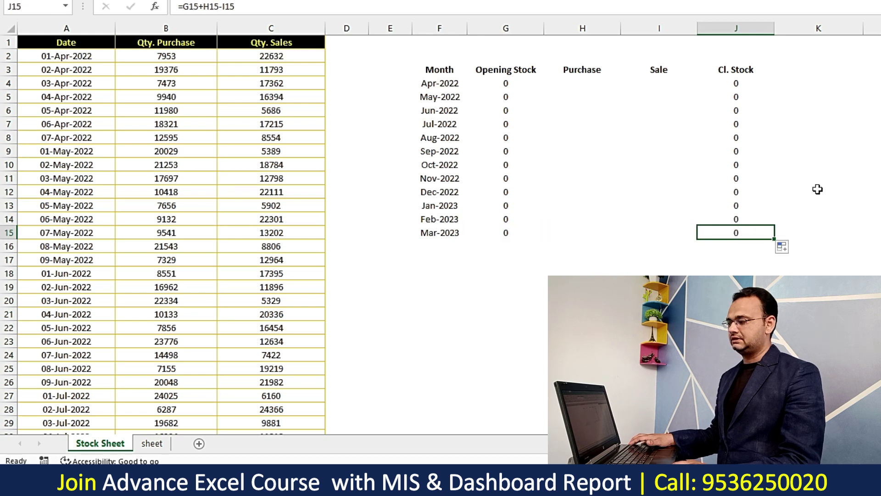
left_click_drag(744, 70, 754, 206)
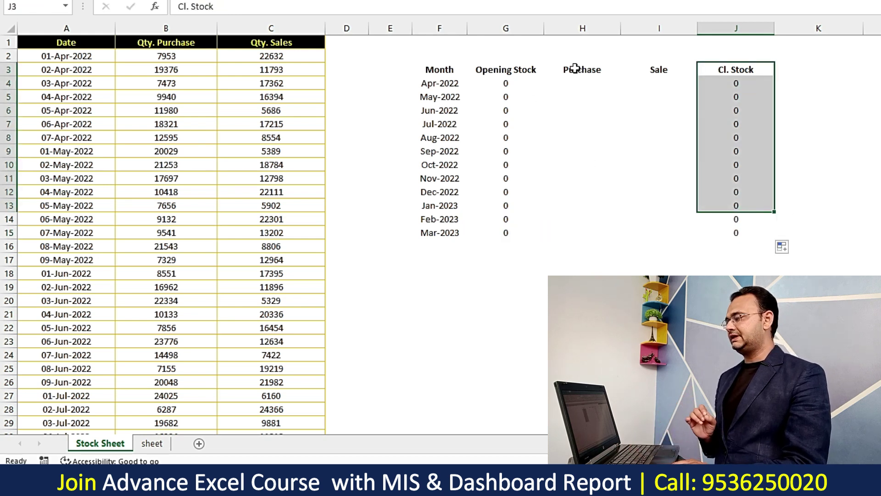
left_click(636, 68)
Begin H4 with =SUMIFS(B:B,A:A, summing Qty. Purchase against the Date column.
left_click(602, 95)
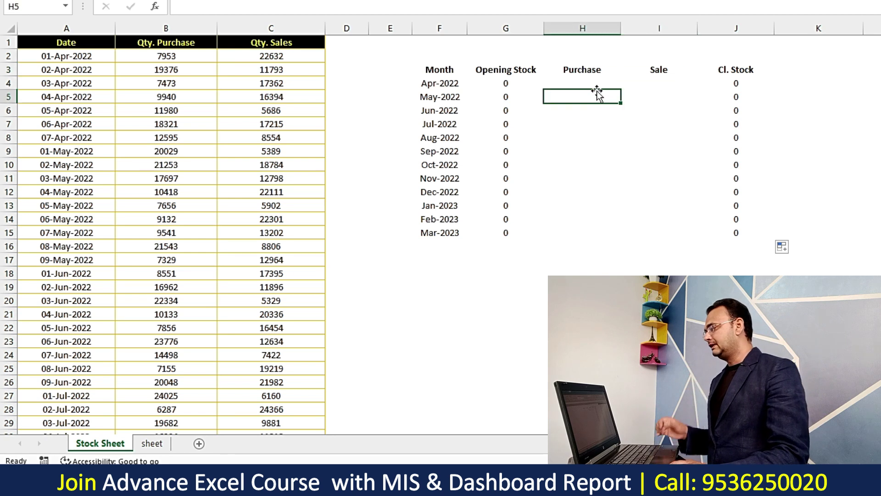
left_click(586, 85)
type("=")
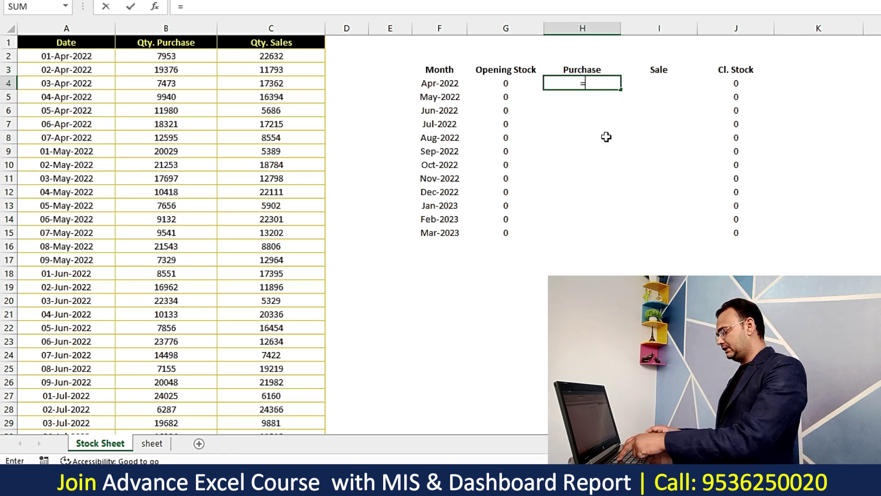
type("SUMIF")
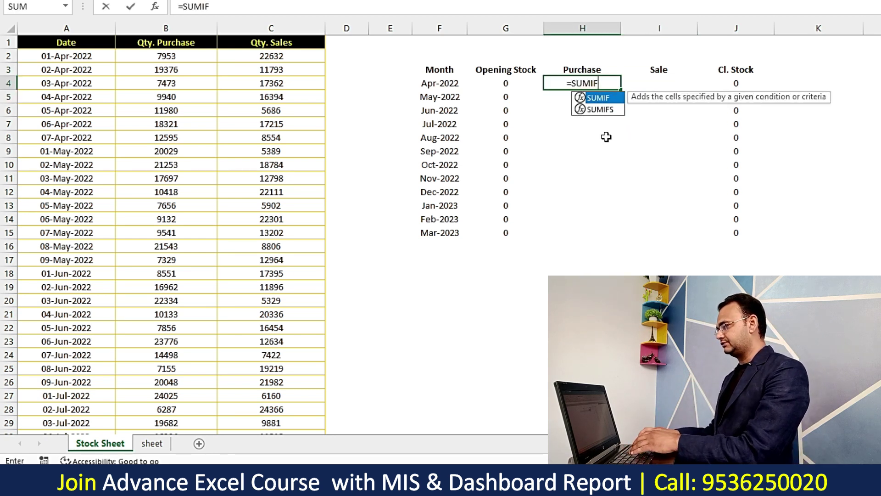
type("S(")
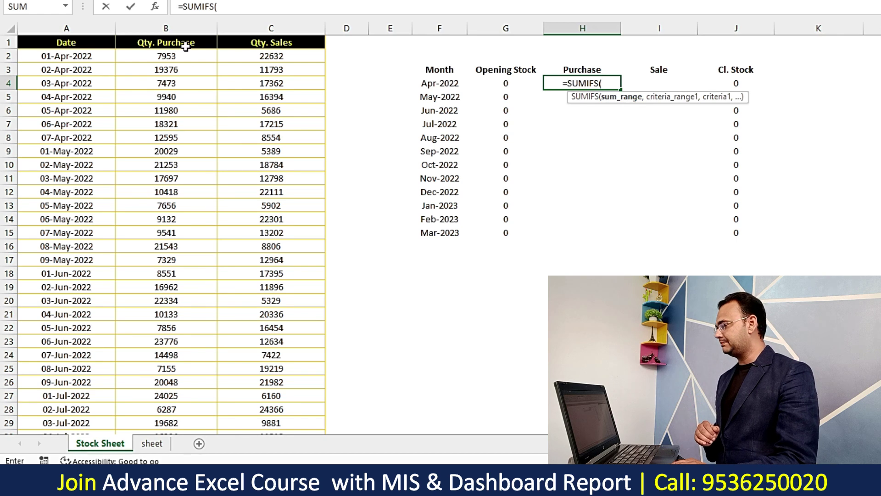
left_click(179, 27)
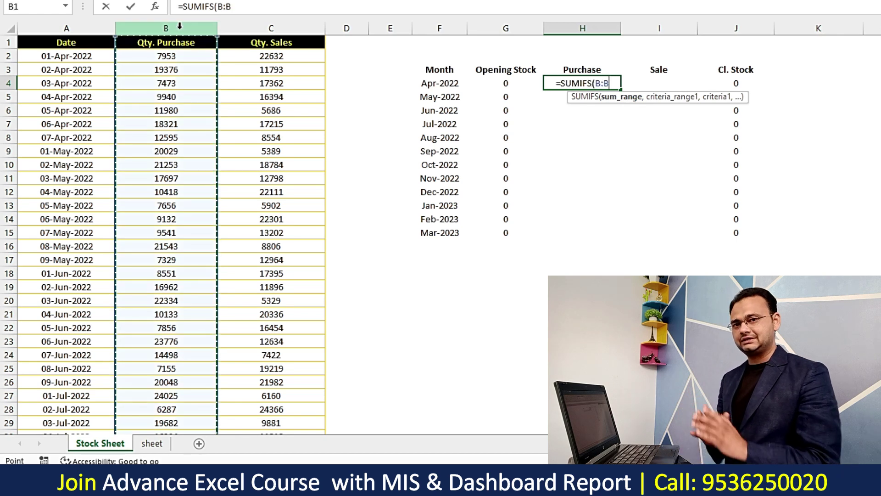
type(",")
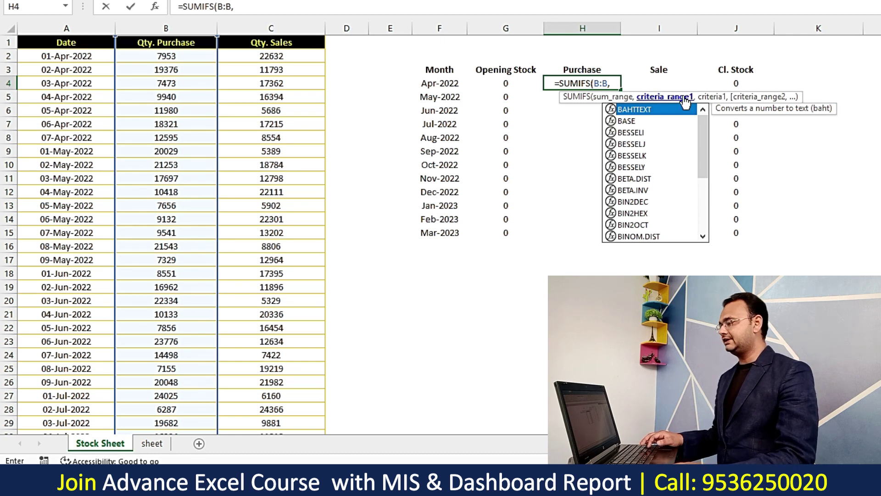
left_click(67, 29)
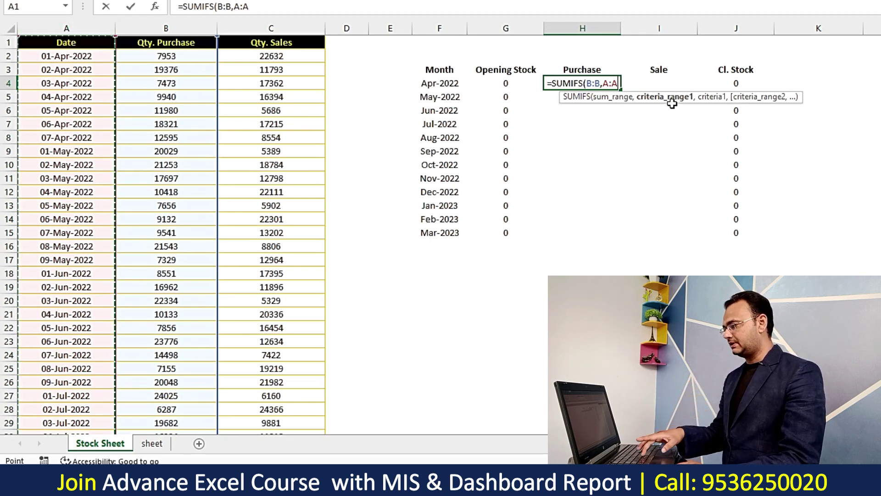
type(",")
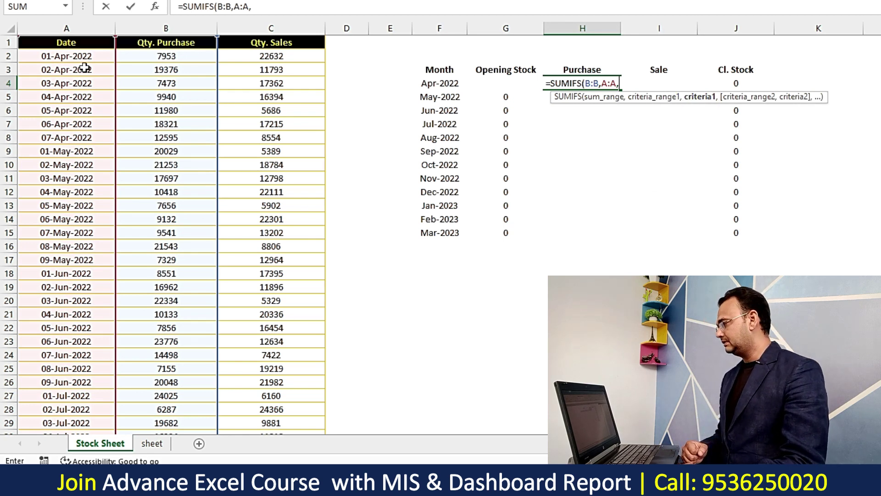
Add the criterion ">="&F4 so only dates on or after the month's start count.
left_click(443, 83)
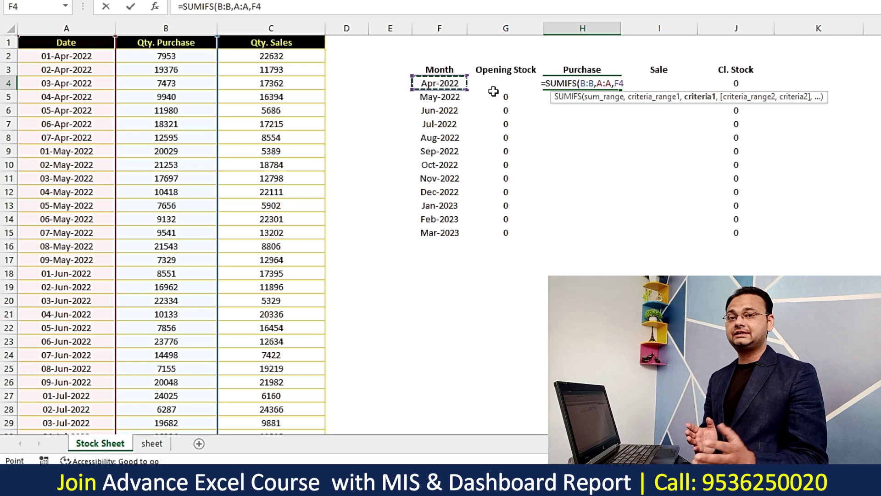
left_click(615, 83)
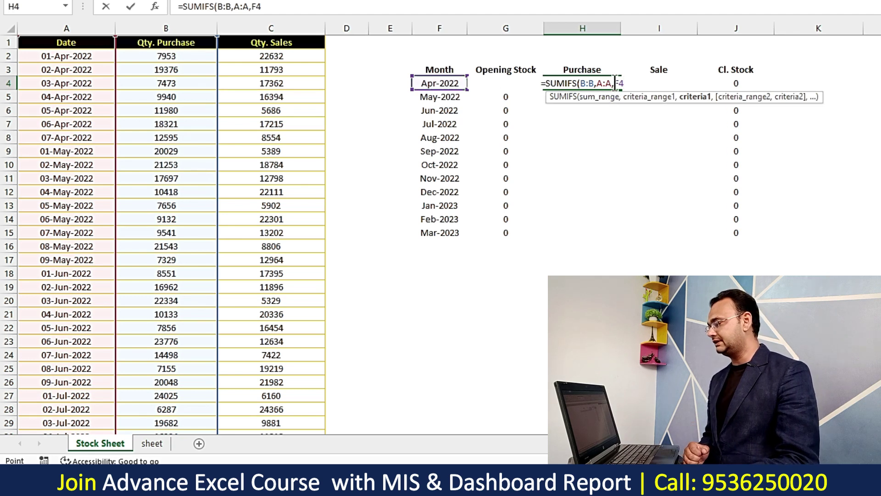
key("Left")
key("Left")
type("\"")
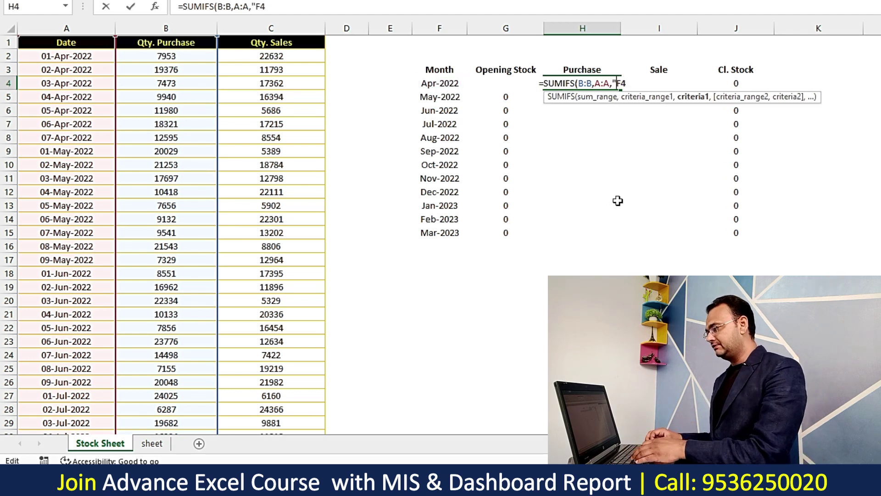
type(">")
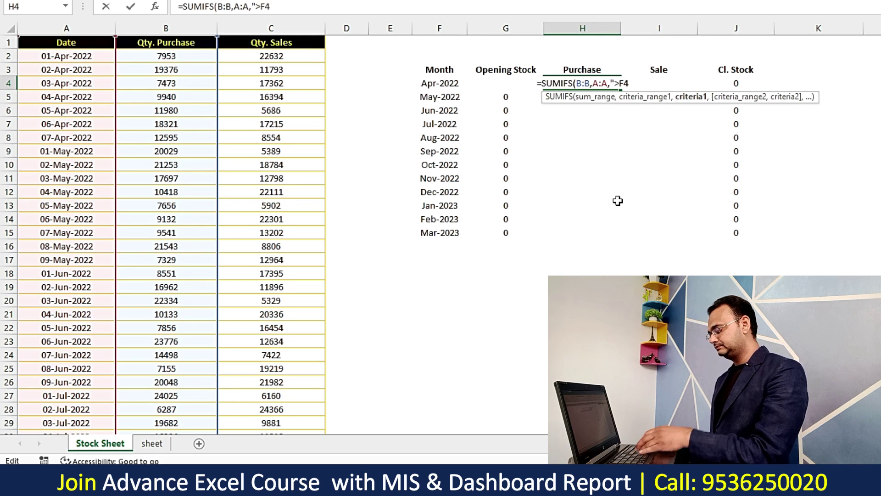
type("=")
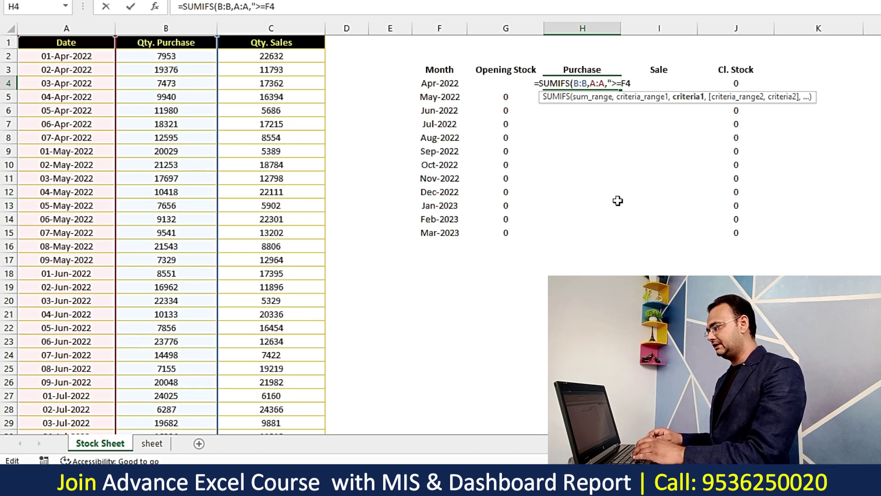
type("\"")
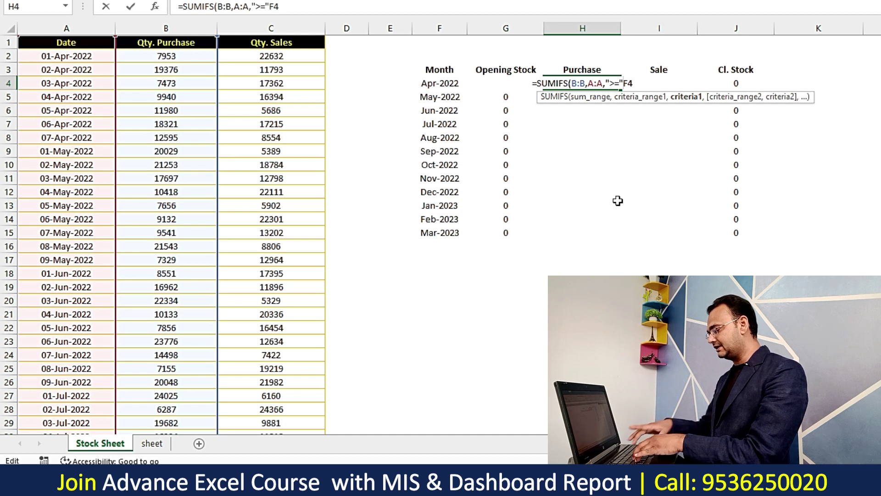
type("&")
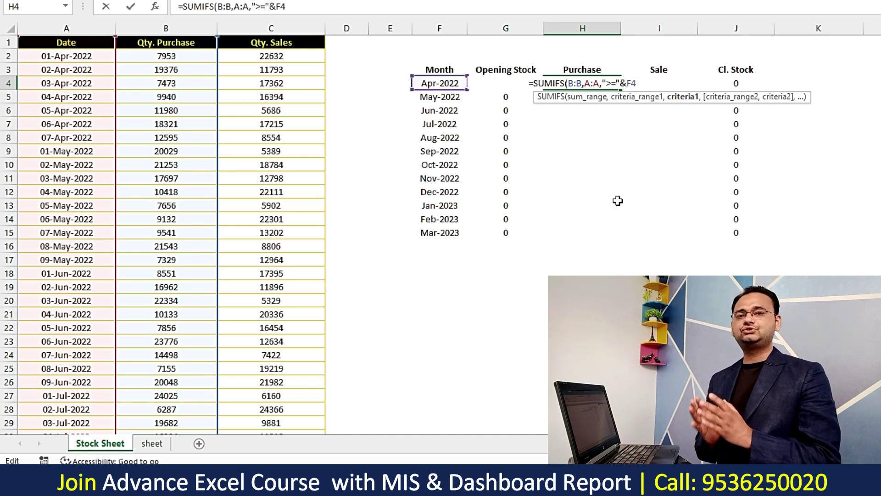
left_click(613, 84)
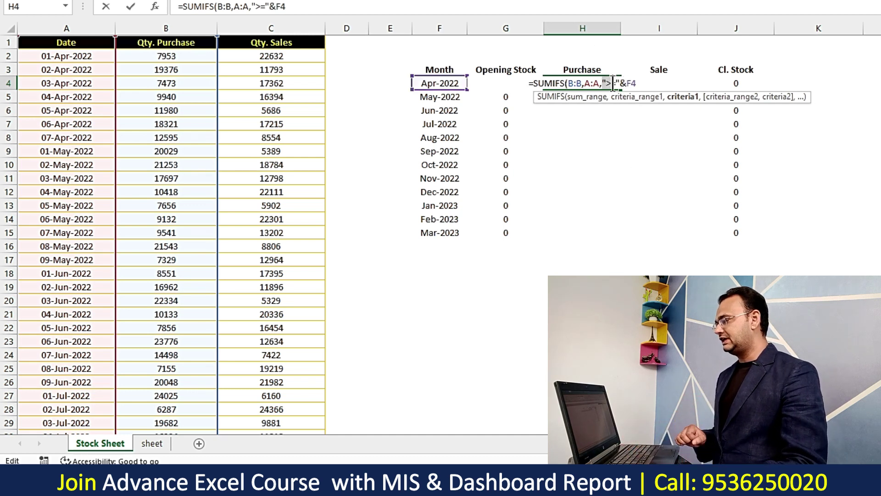
left_click_drag(634, 83, 644, 84)
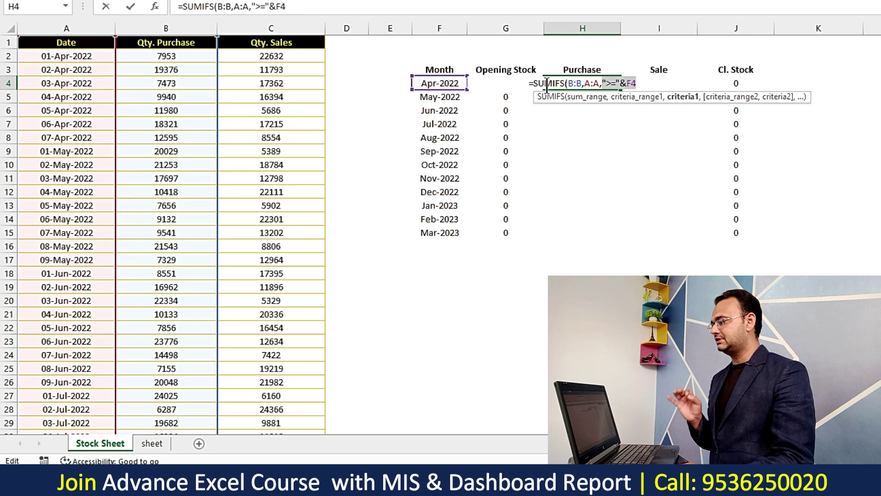
key("Right")
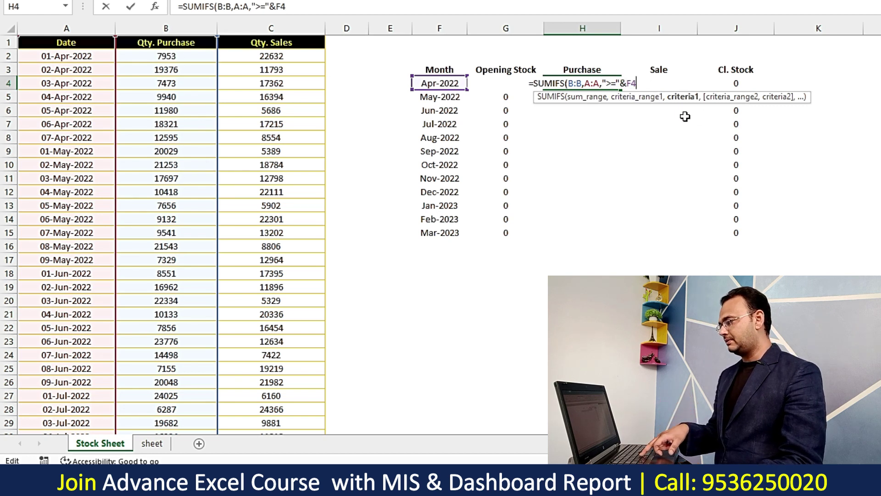
Append A:A as the second criteria range and begin an EOMONTH( call in H4.
type(",")
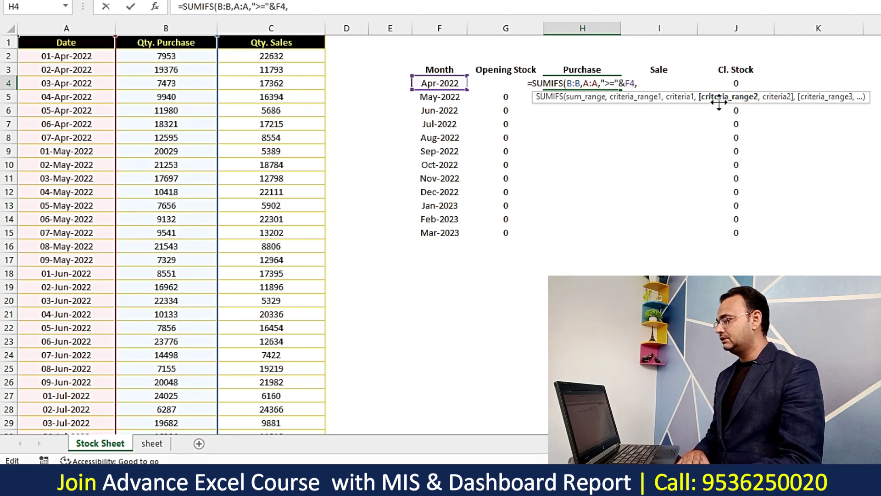
left_click(92, 27)
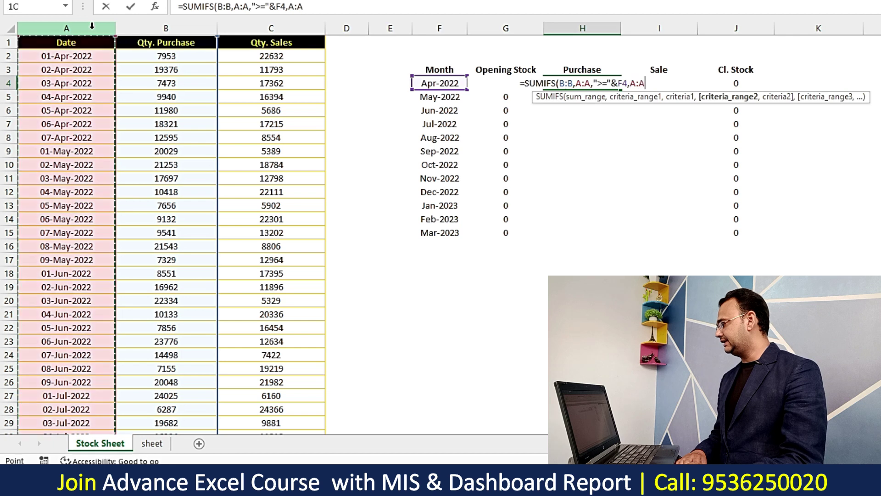
type(",")
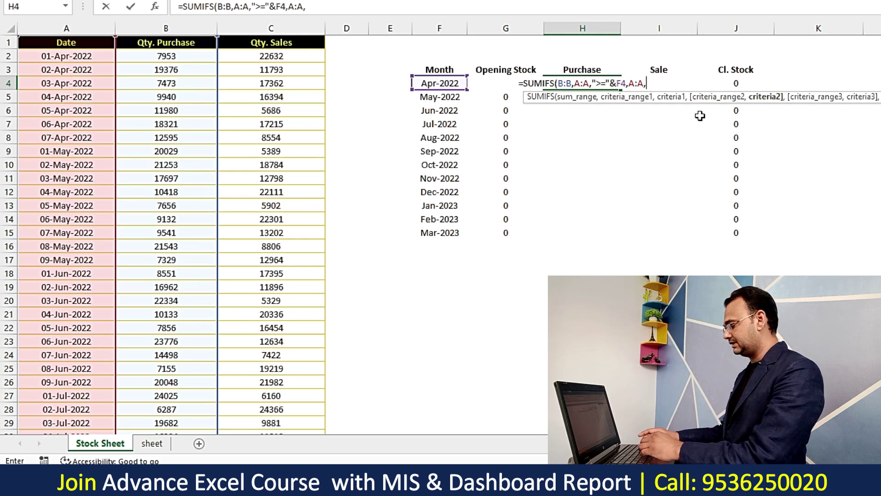
type("EO")
key("Tab")
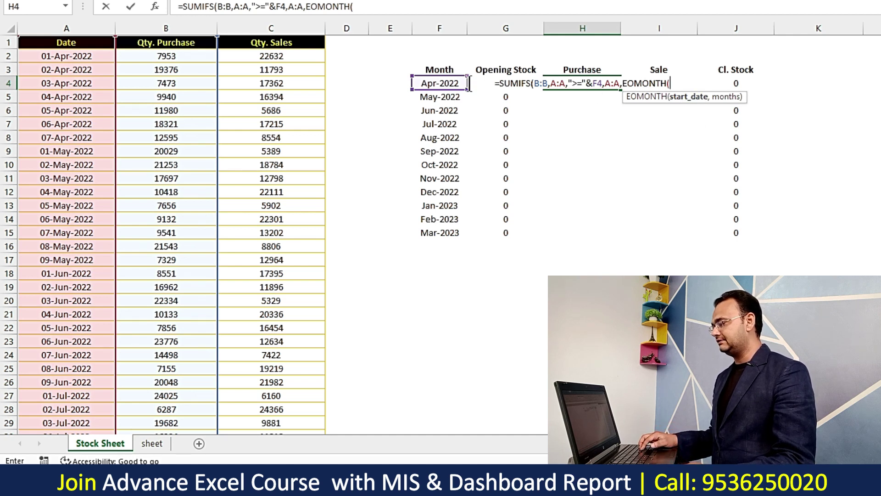
Complete H4 as =SUMIFS(B:B,A:A,">="&F4,A:A,"<="&EOMONTH(F4,0)), giving 87638.
left_click(454, 83)
type(",")
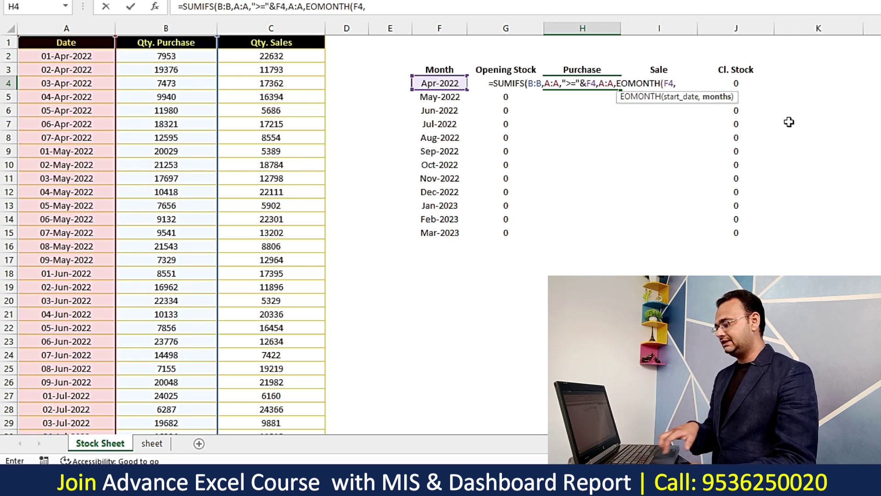
type("0")
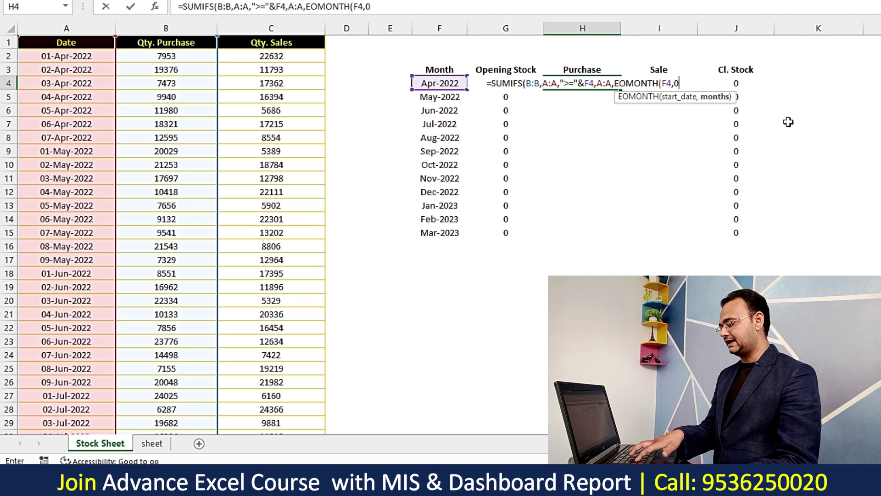
type(")")
left_click_drag(681, 83, 640, 83)
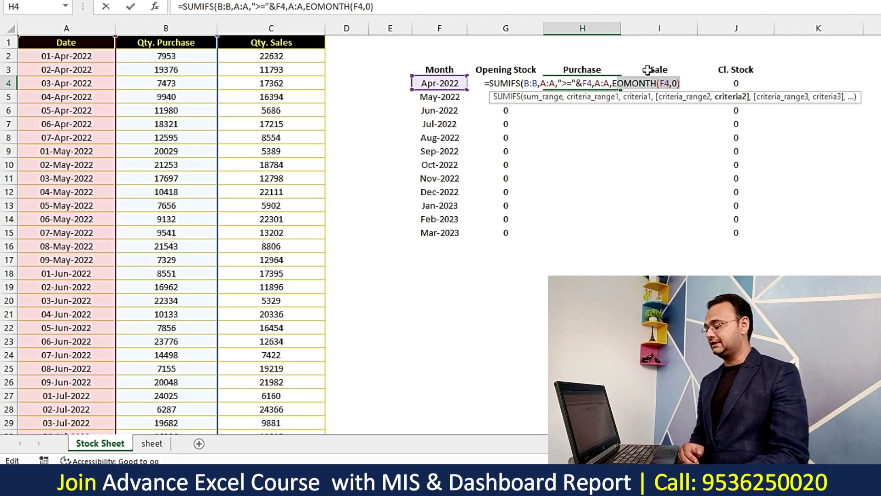
left_click(623, 83)
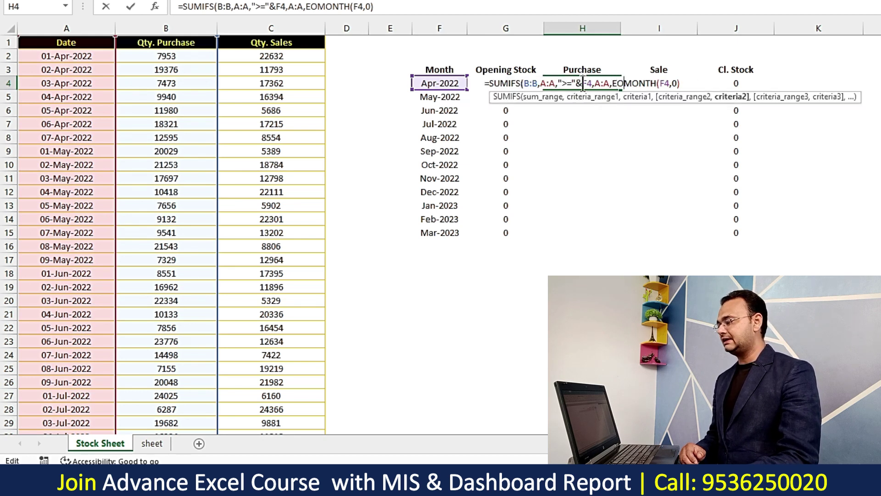
left_click_drag(559, 83, 618, 84)
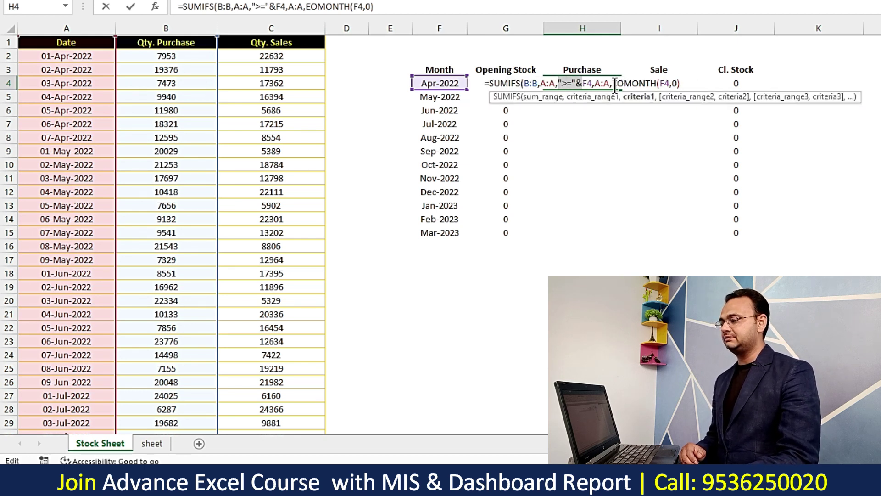
left_click(615, 84)
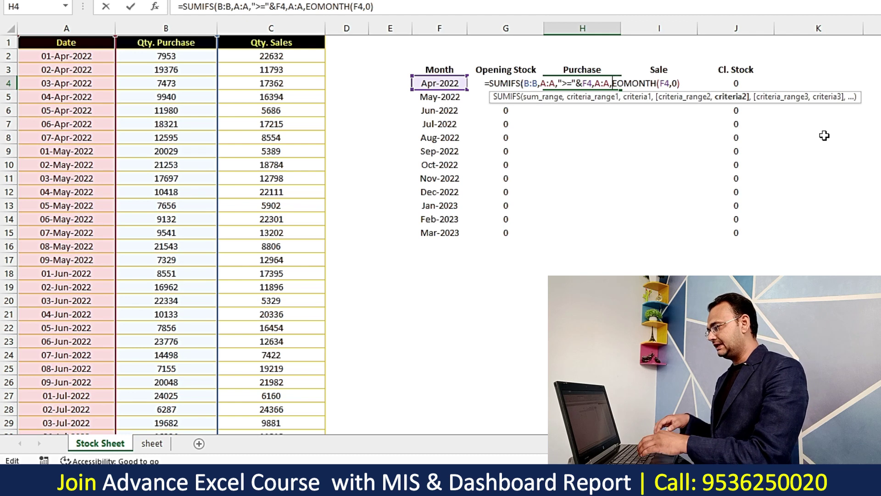
type("\"")
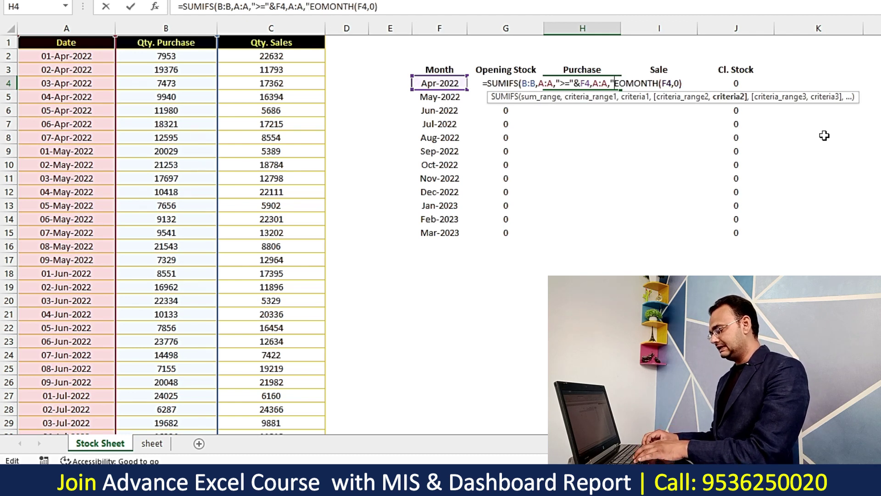
type("<=")
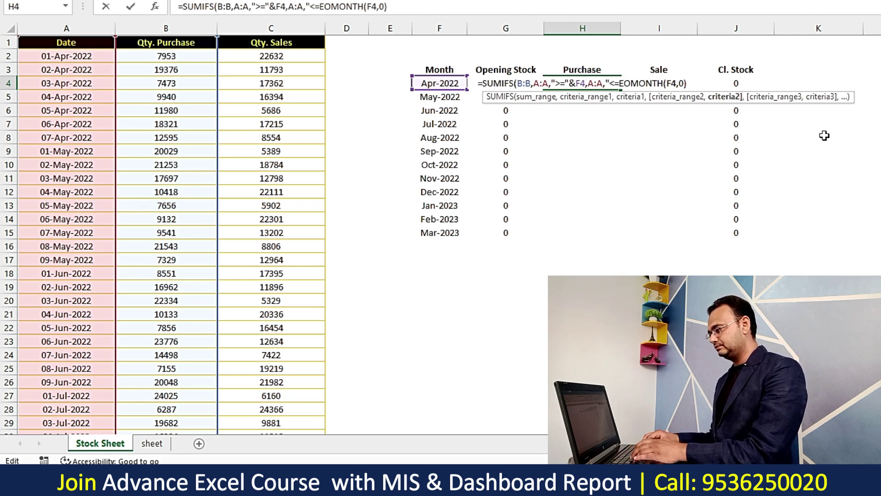
type("\"")
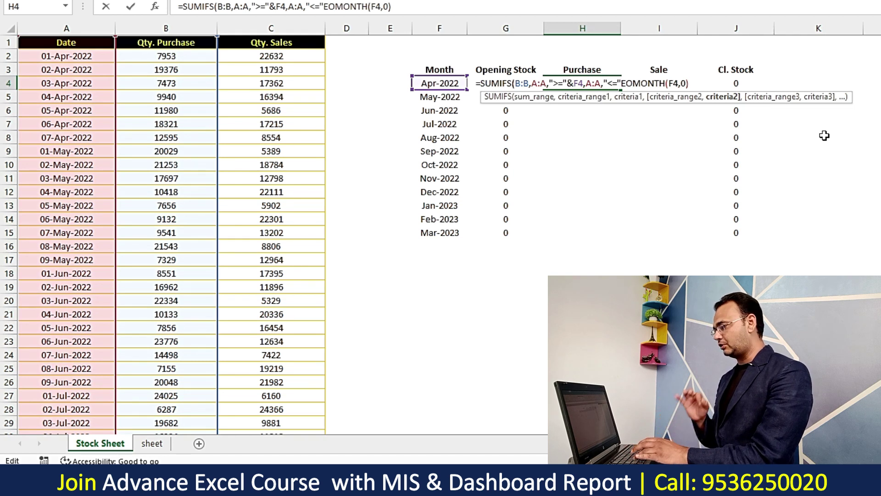
type("&")
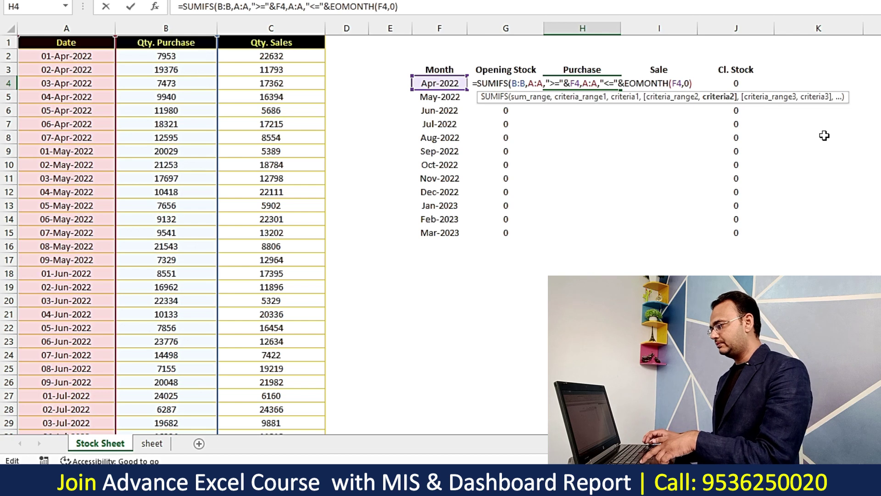
key("Right")
key("Right")
key("Right")
key("Right")
key("Right")
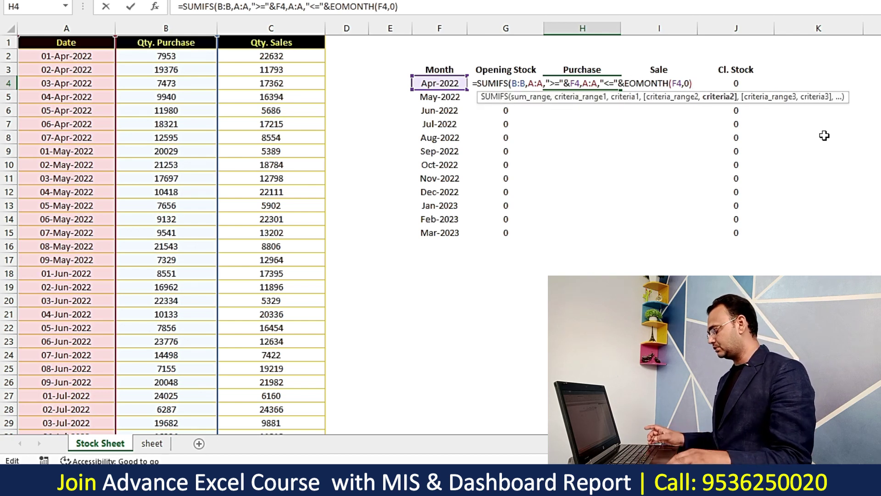
type(")")
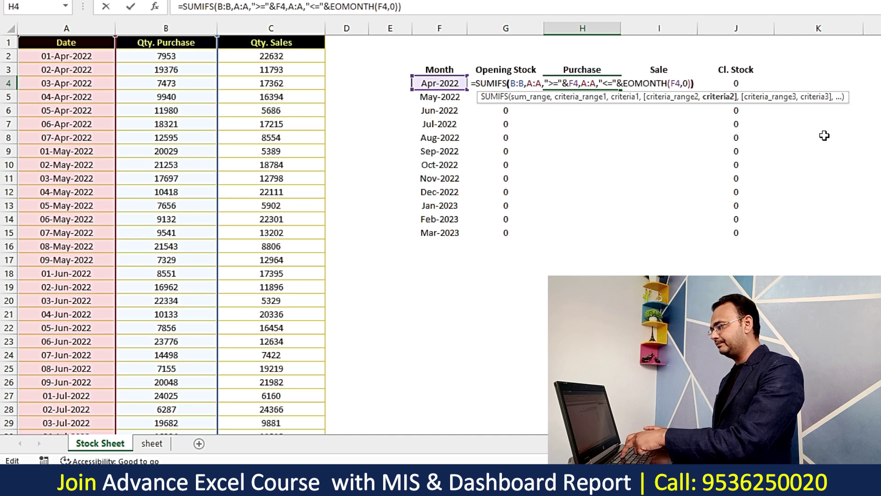
key("Return")
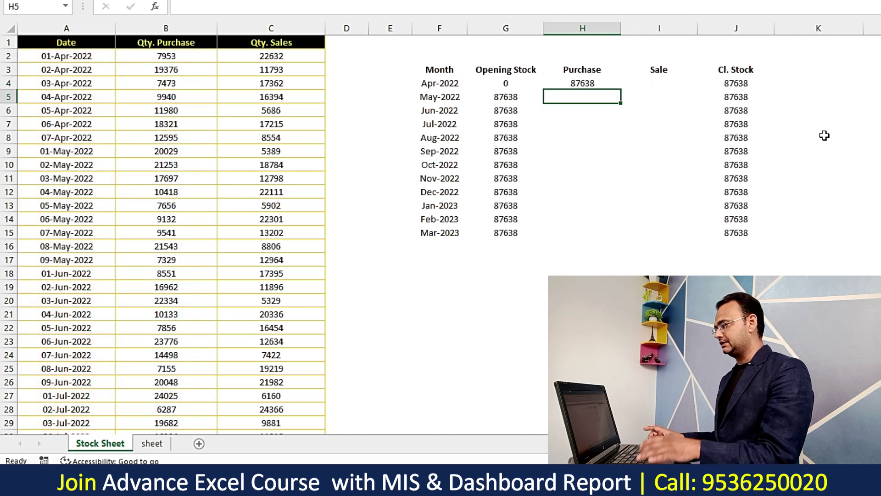
left_click(590, 83)
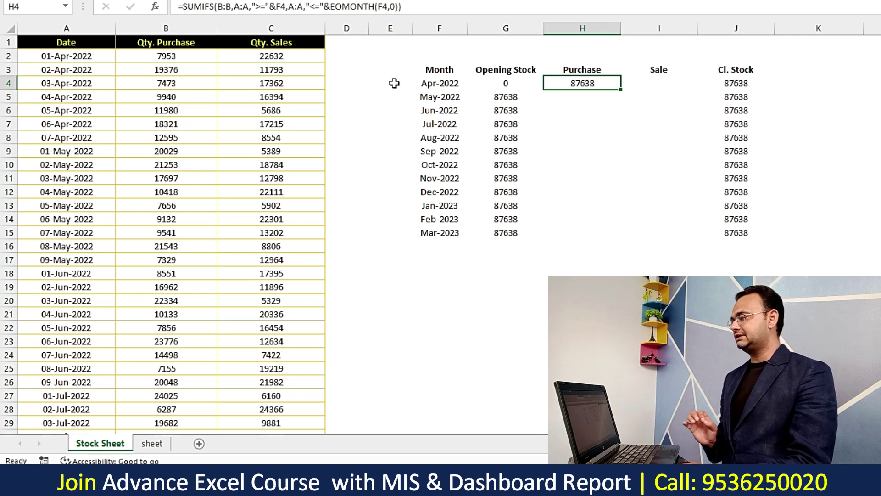
left_click(416, 83)
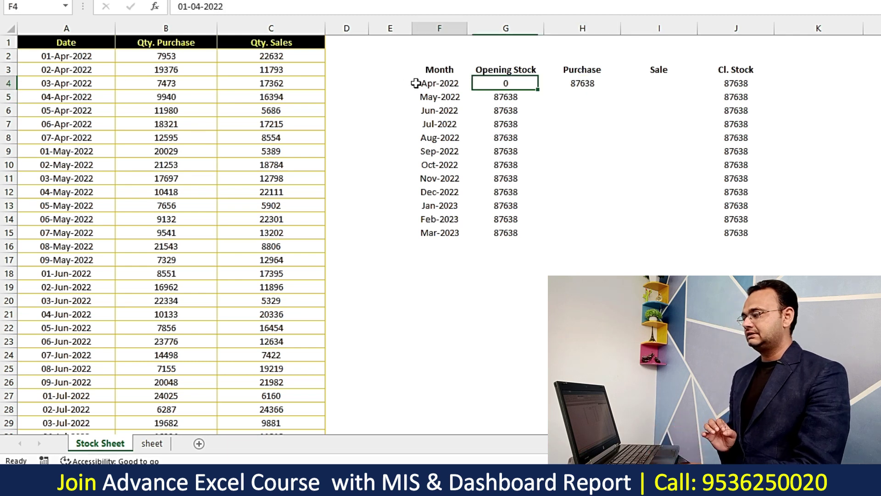
left_click(584, 84)
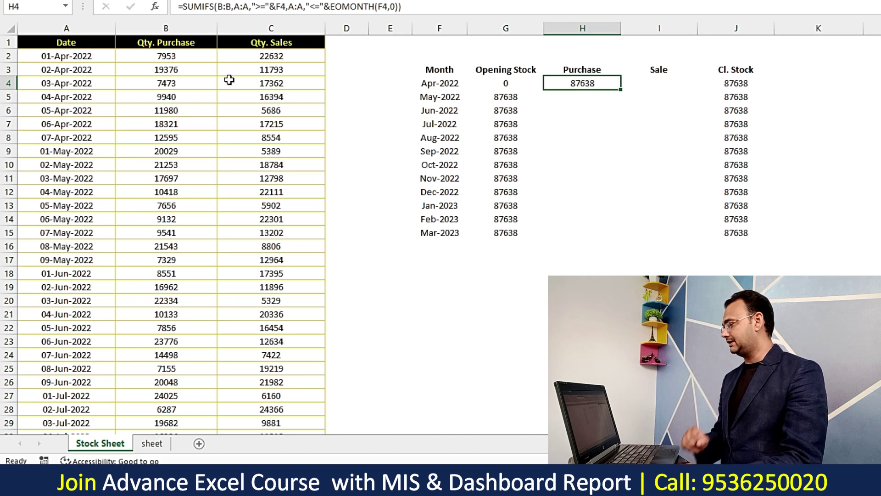
left_click_drag(67, 61, 83, 135)
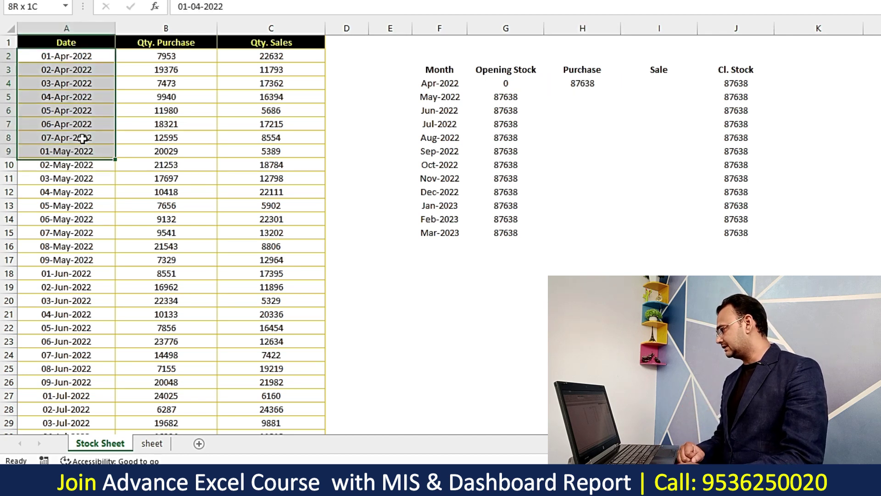
left_click_drag(133, 137, 125, 56)
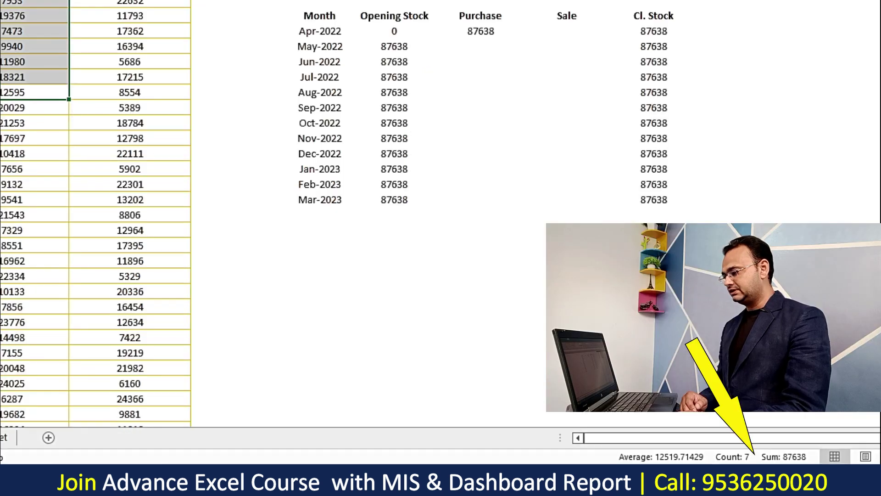
left_click(485, 36)
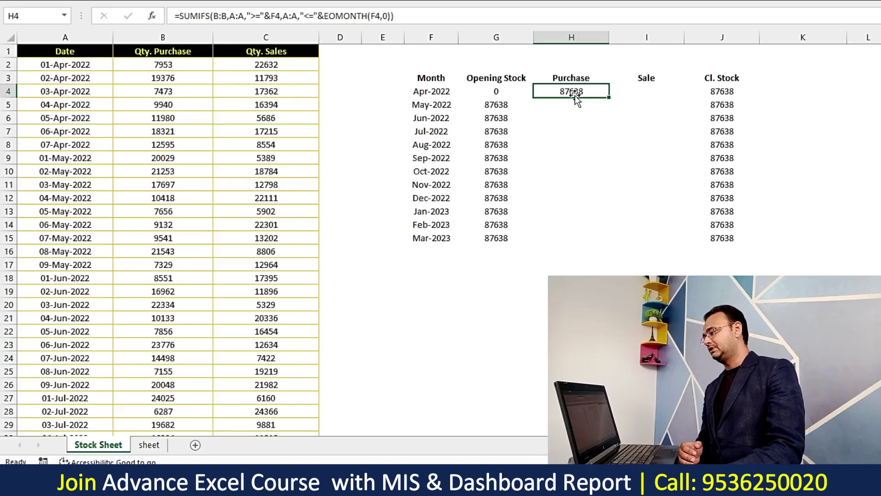
double_click(575, 91)
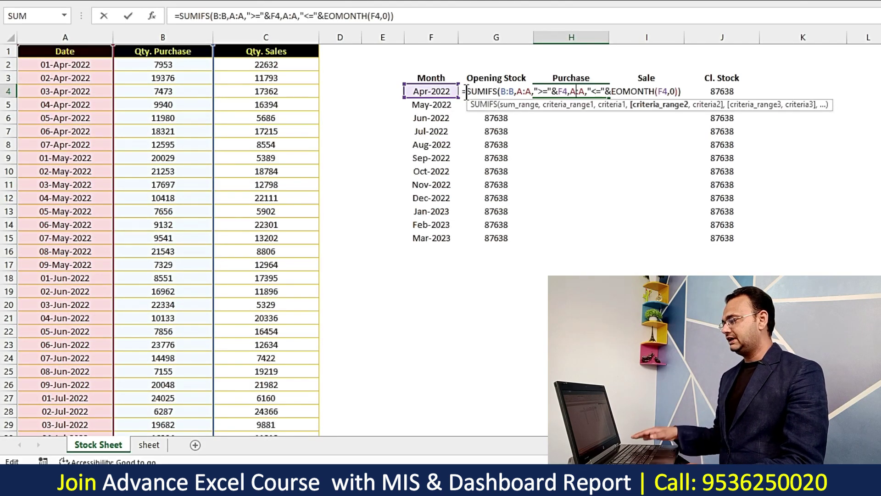
key("Escape")
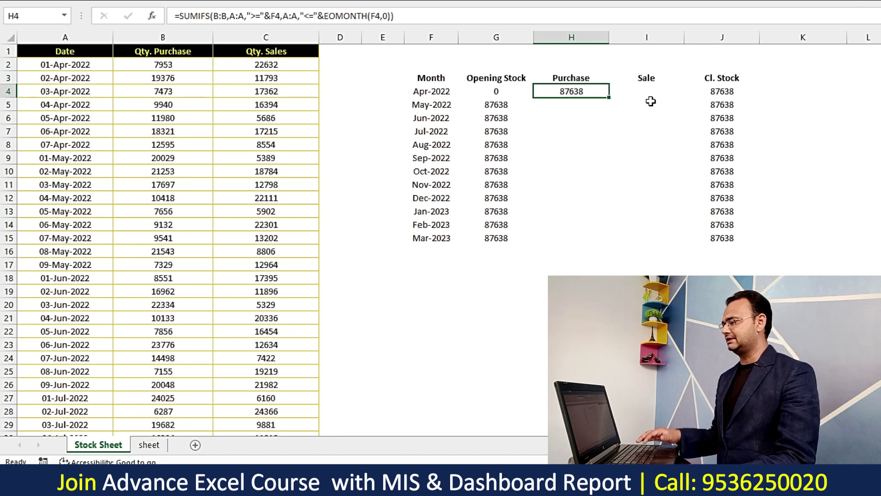
left_click(649, 93)
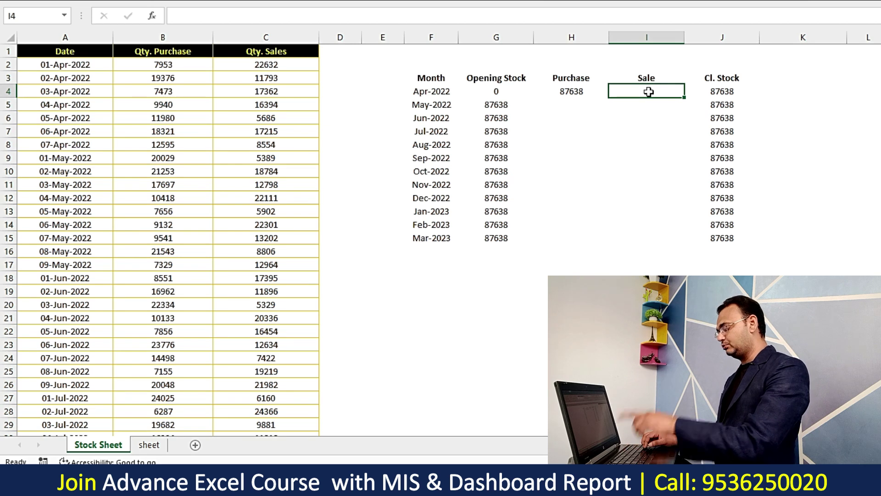
Begin I4 with =SUMIFS(C:C,A:A,">="& using Qty. Sales and the Date column.
type("=SUMIFS(")
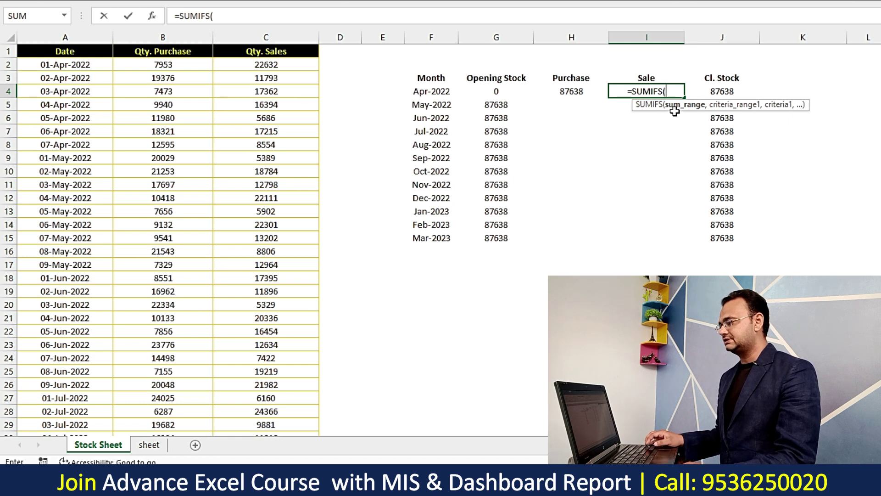
left_click(259, 37)
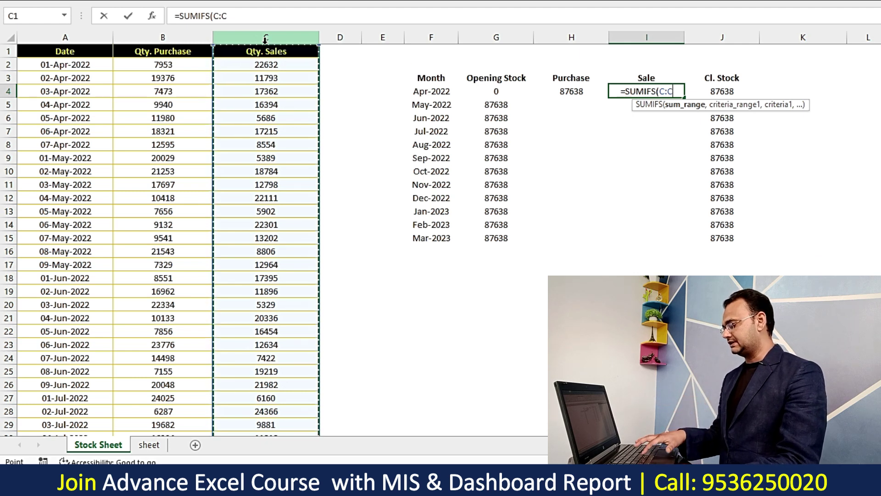
type(",")
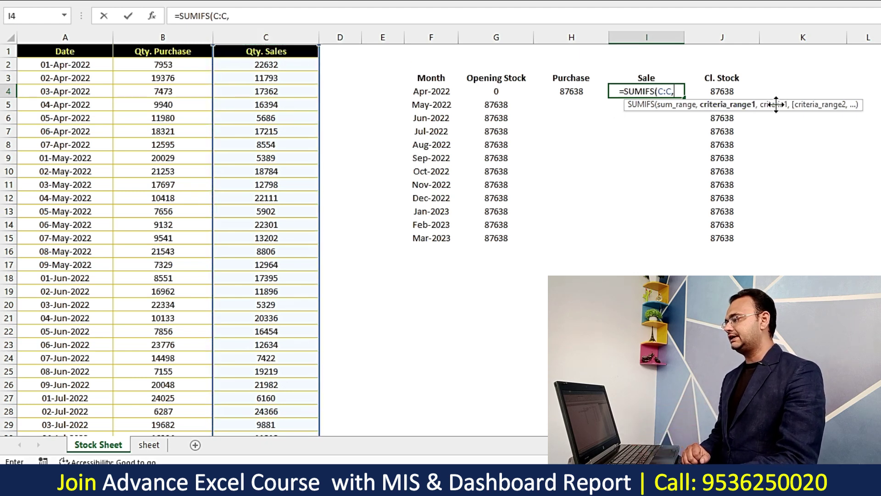
left_click(68, 34)
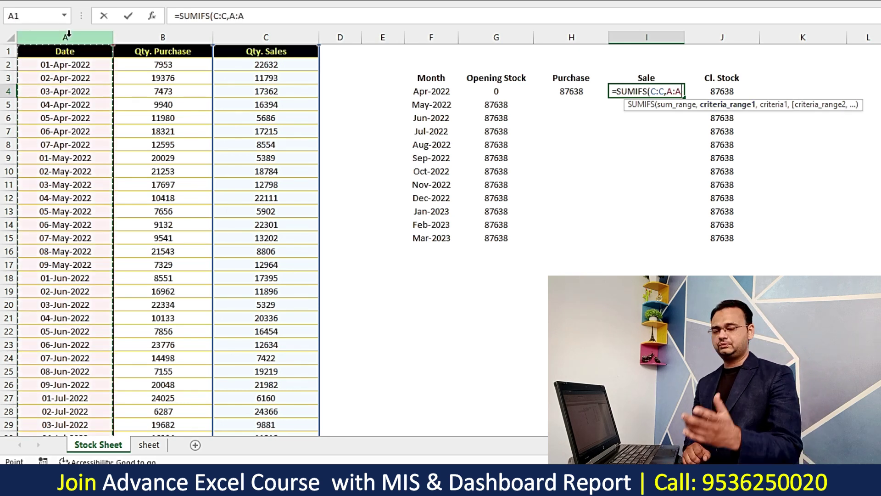
type(",")
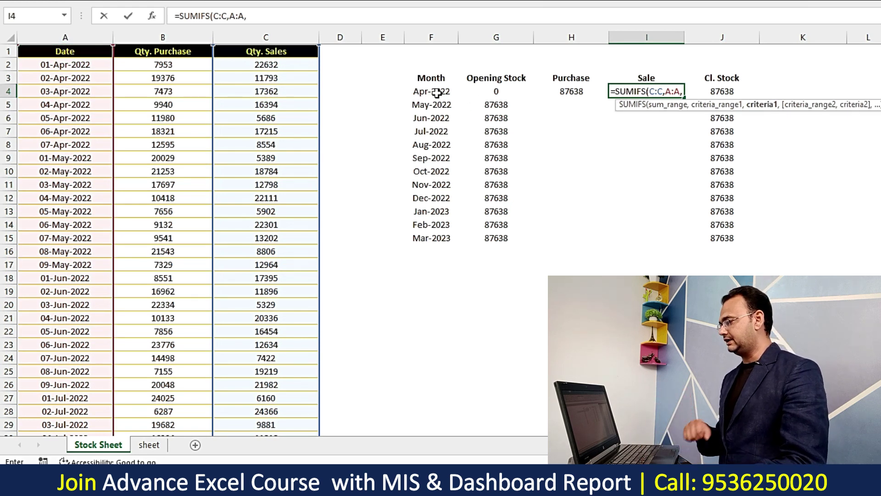
type("\"")
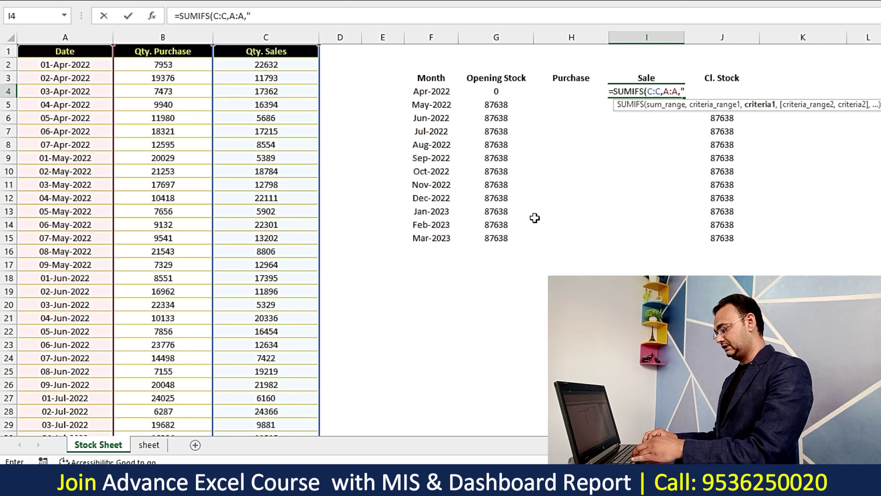
type(">=\"&")
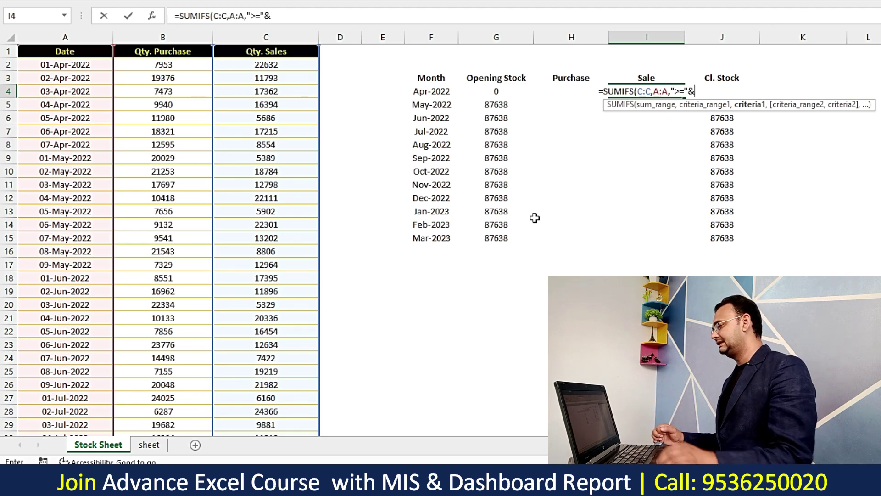
Complete I4 as =SUMIFS(C:C,A:A,">="&F4,A:A,"<="&EOMONTH(F4,0)) for April's sales.
left_click(444, 91)
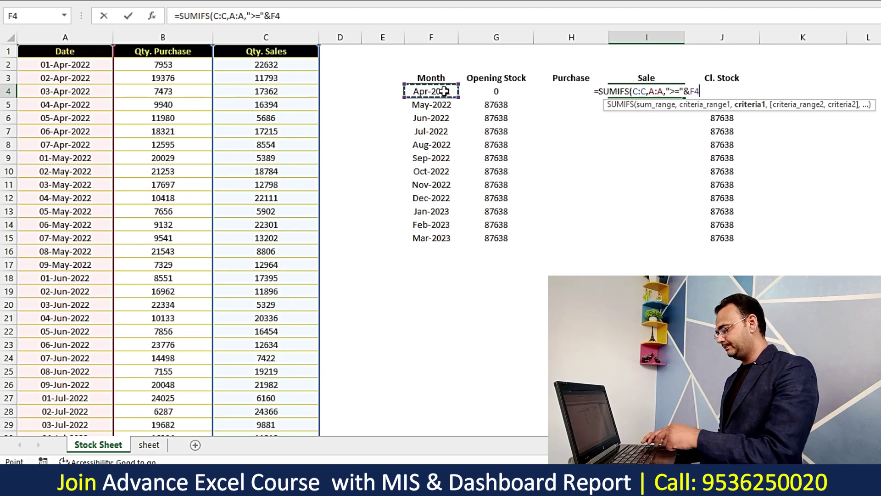
type(",")
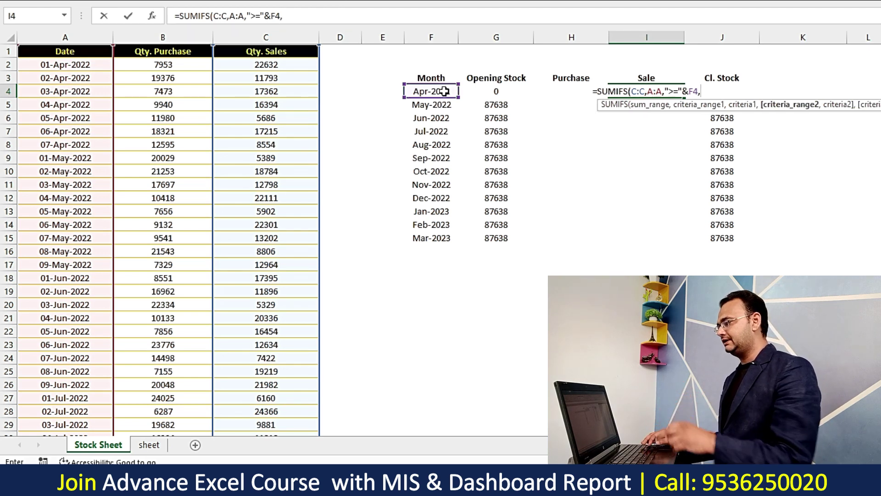
left_click(97, 29)
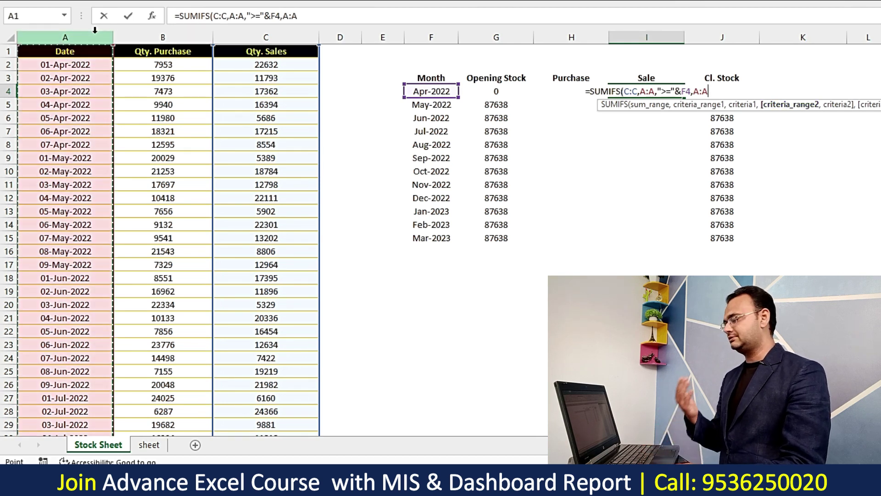
type(",")
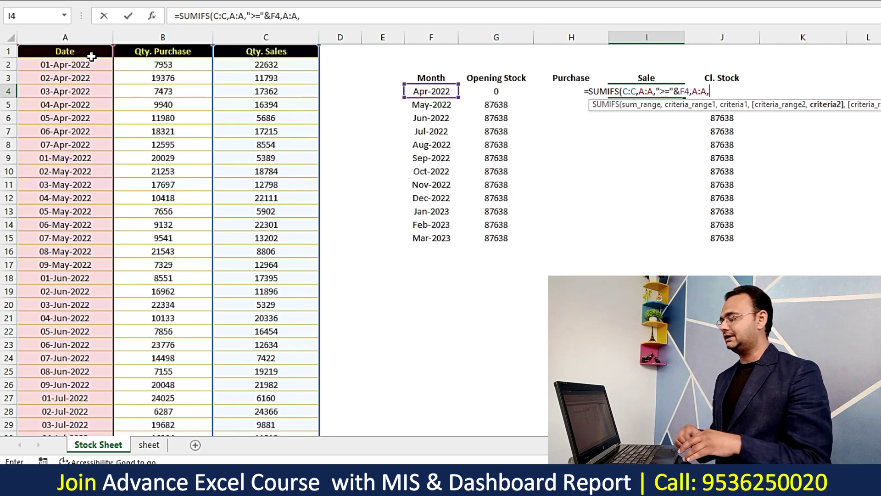
type("\"")
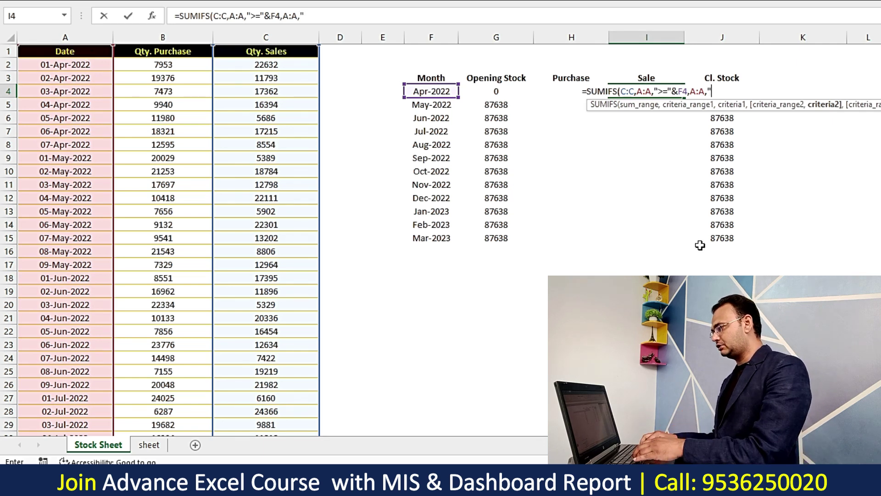
type("<=")
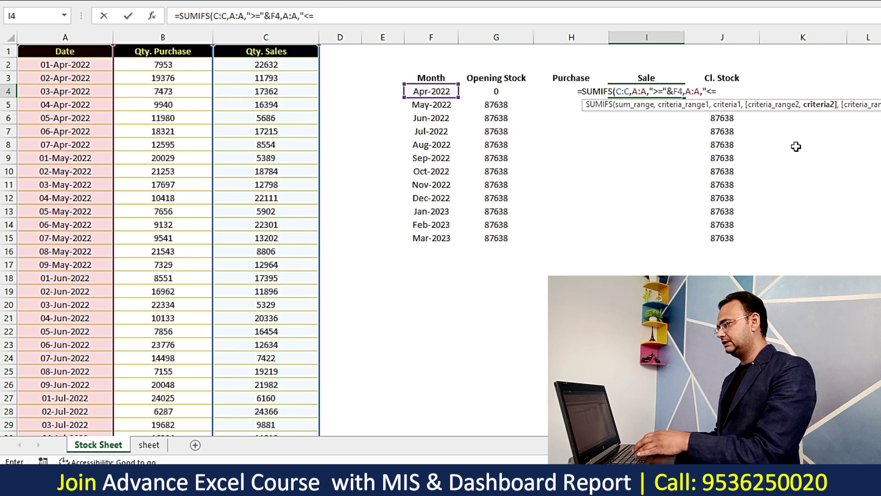
type("\"&")
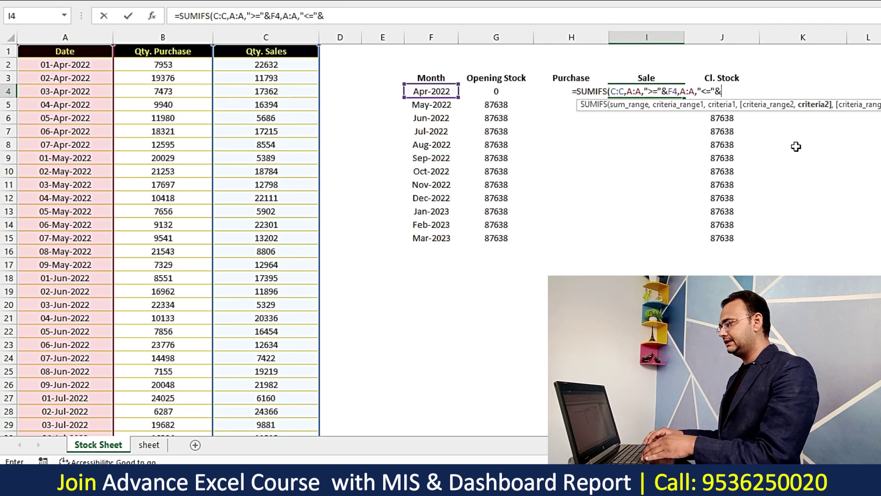
type("EO")
key("Tab")
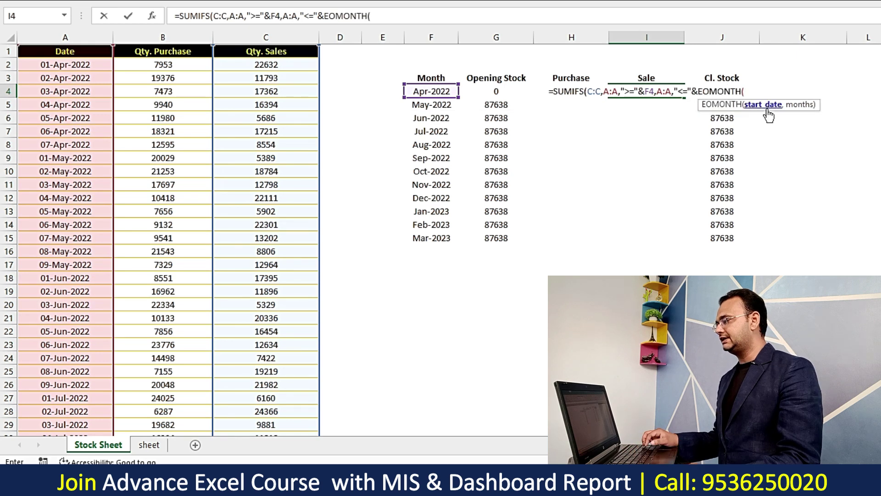
left_click(450, 91)
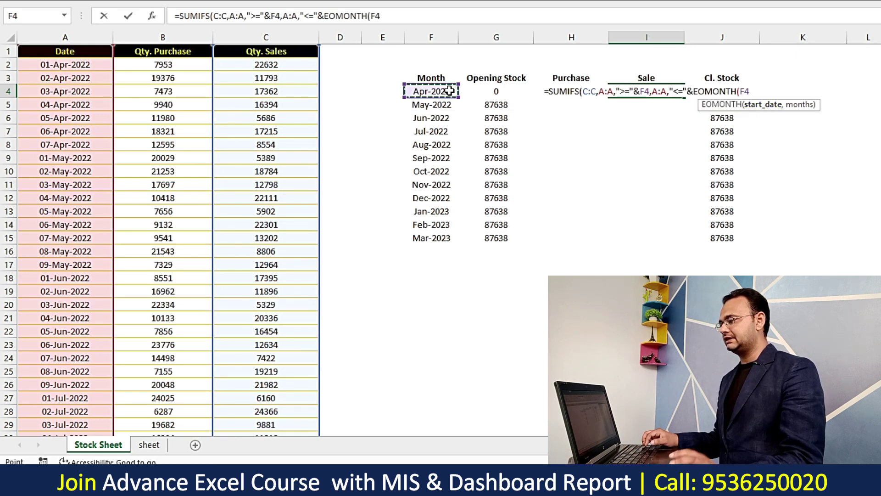
type(",")
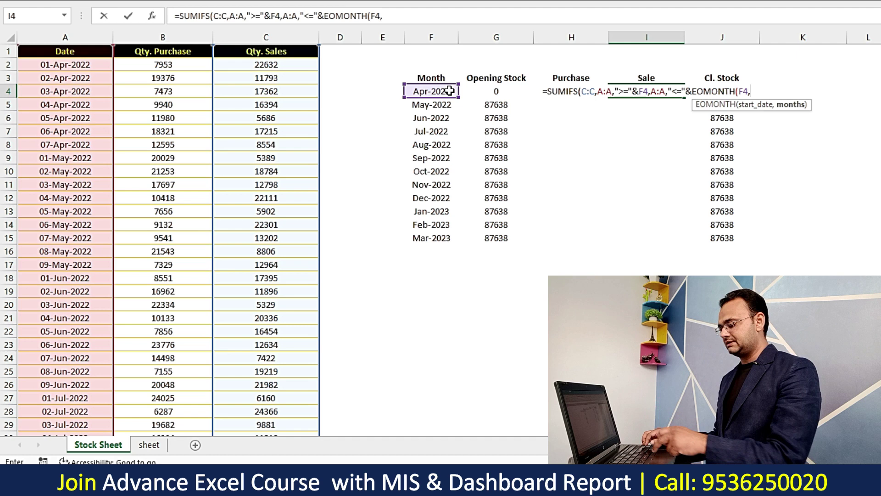
type("0)")
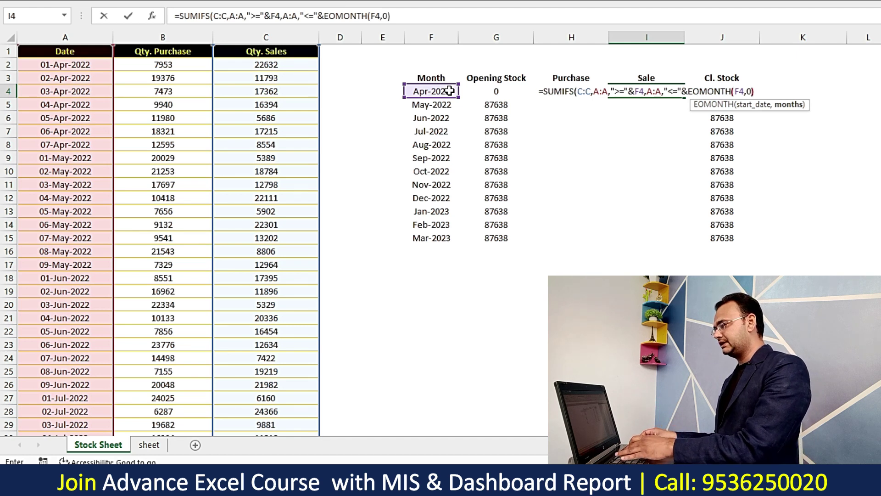
type(")")
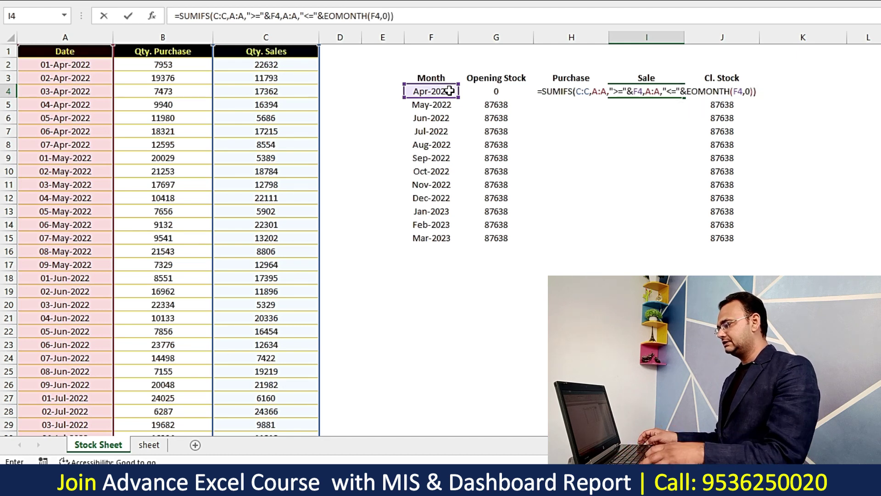
Commit the April sale total formula in I4 and compare it with the purchase formula in H4.
key("Return")
key("Return")
key("Return")
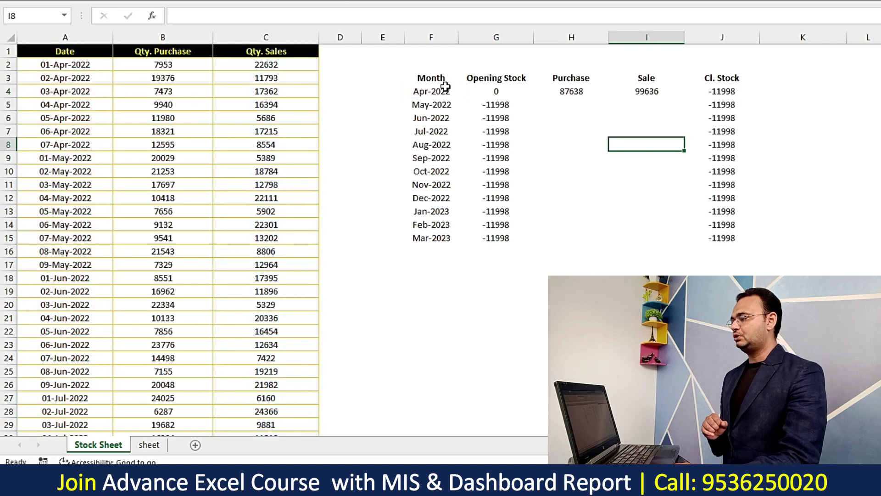
left_click(633, 93)
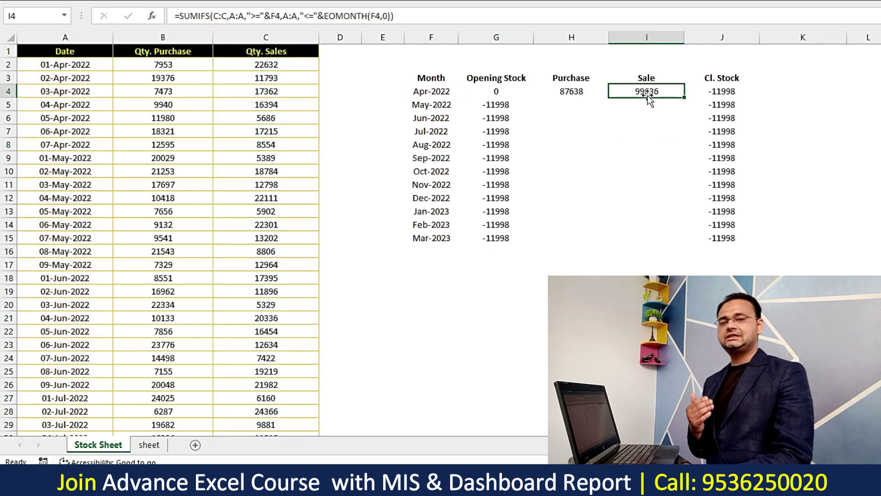
left_click(591, 91)
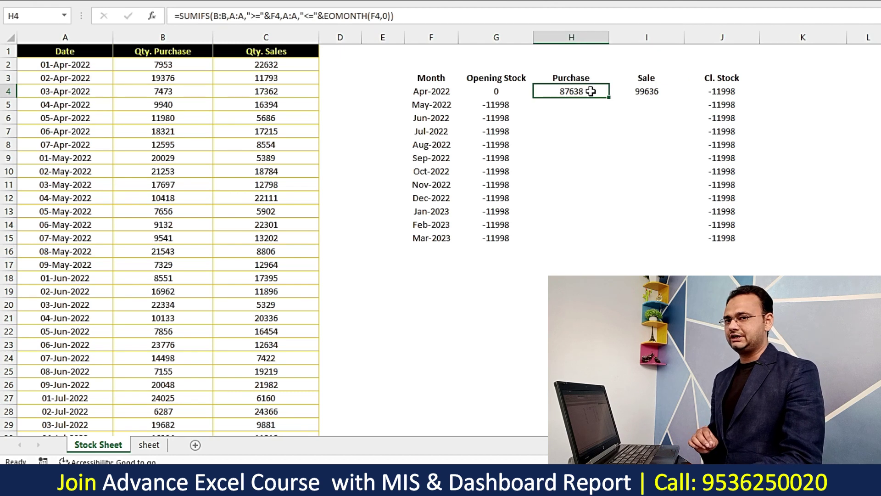
left_click(163, 54)
left_click(666, 132)
left_click(647, 91)
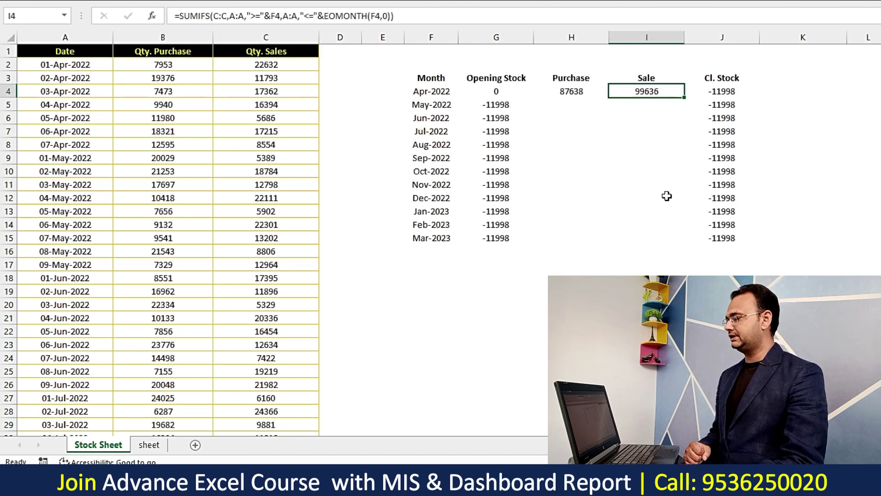
Enter 50000 as April 2022's opening stock in G4, giving a closing stock of 38002.
left_click(590, 95)
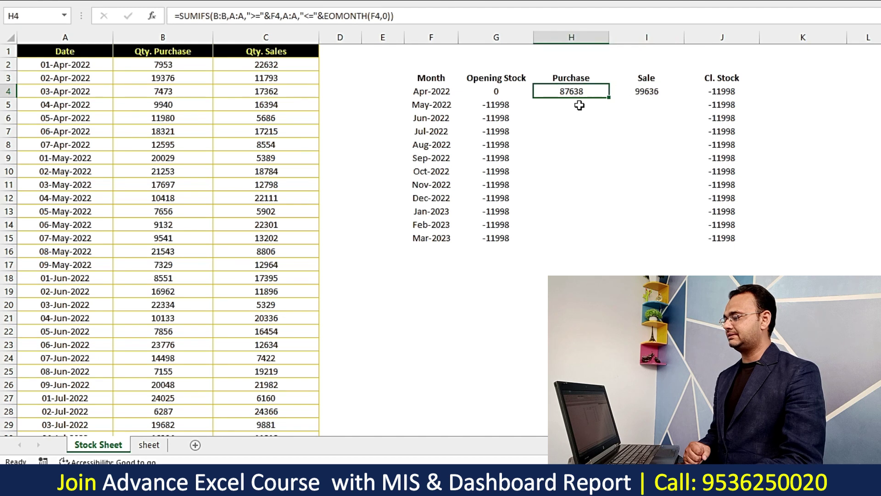
left_click(504, 92)
type("50000")
key("Return")
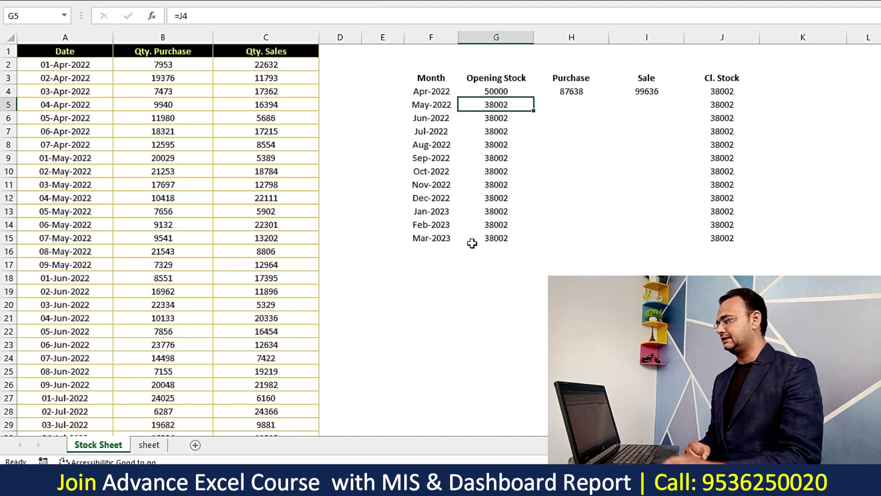
left_click_drag(504, 93, 730, 92)
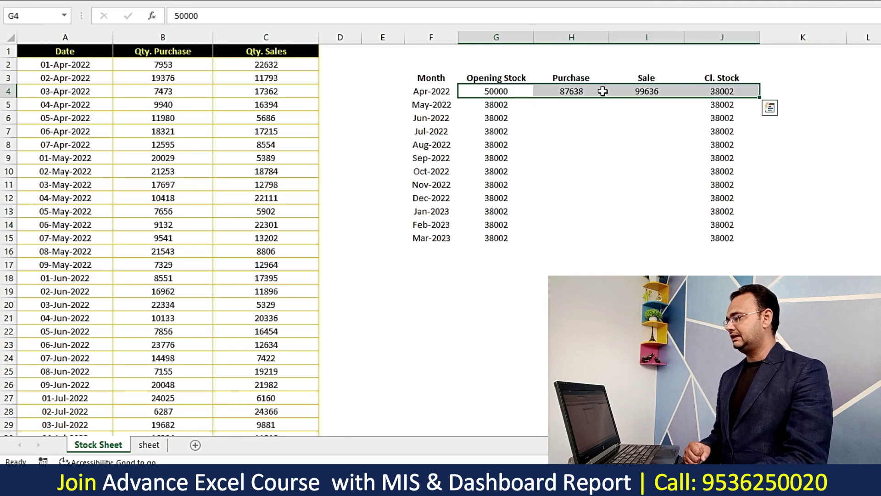
left_click(597, 91)
Fill the H4 purchase and I4 sale formulas down to Mar-2023, then check the June dates.
left_click_drag(608, 98, 608, 241)
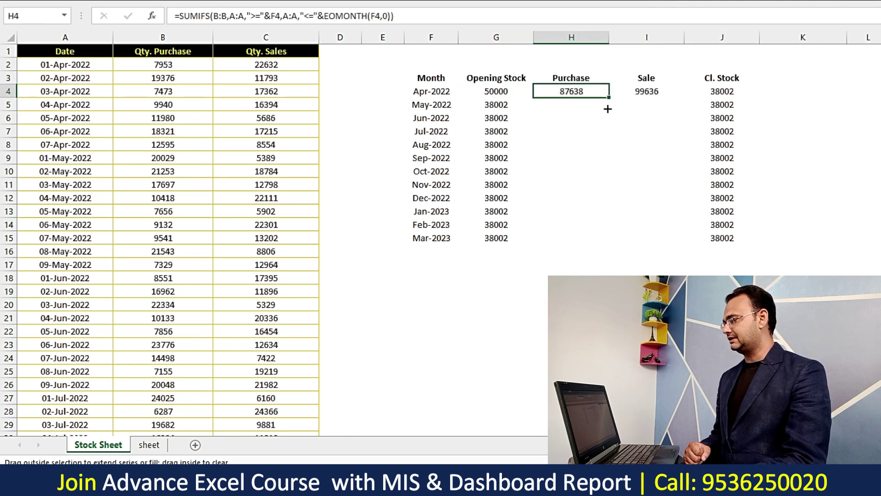
left_click(635, 89)
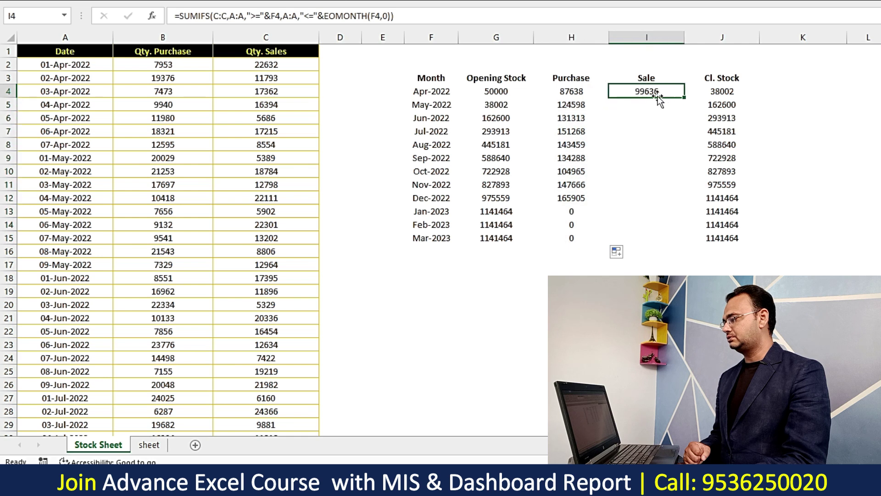
left_click_drag(683, 100, 684, 244)
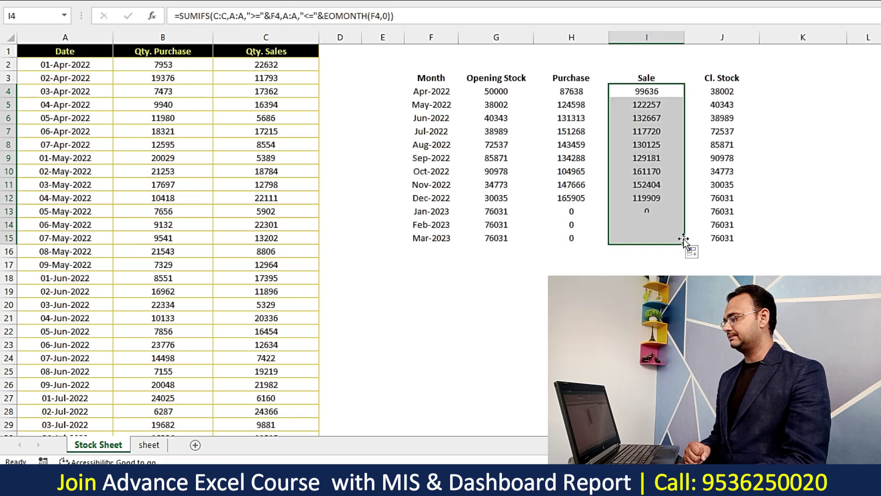
left_click(628, 109)
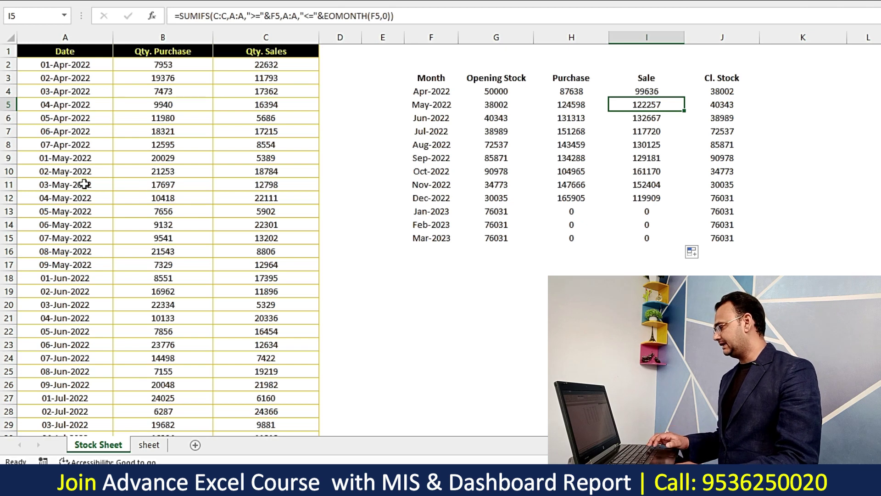
left_click_drag(63, 286, 70, 380)
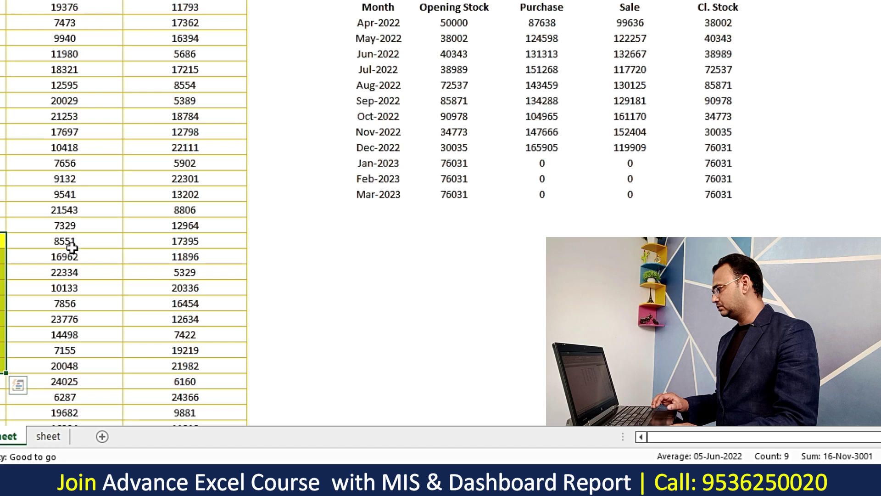
left_click_drag(167, 280, 169, 375)
left_click_drag(72, 356, 71, 365)
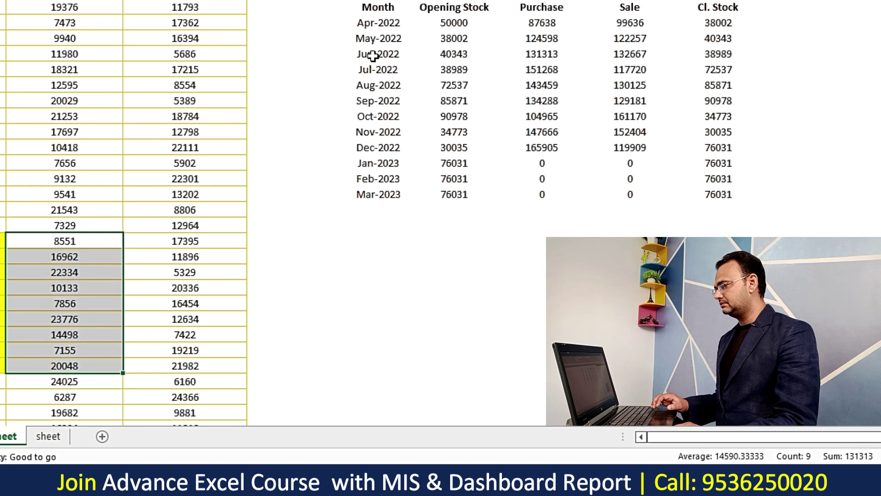
left_click_drag(388, 57, 596, 118)
left_click(597, 119)
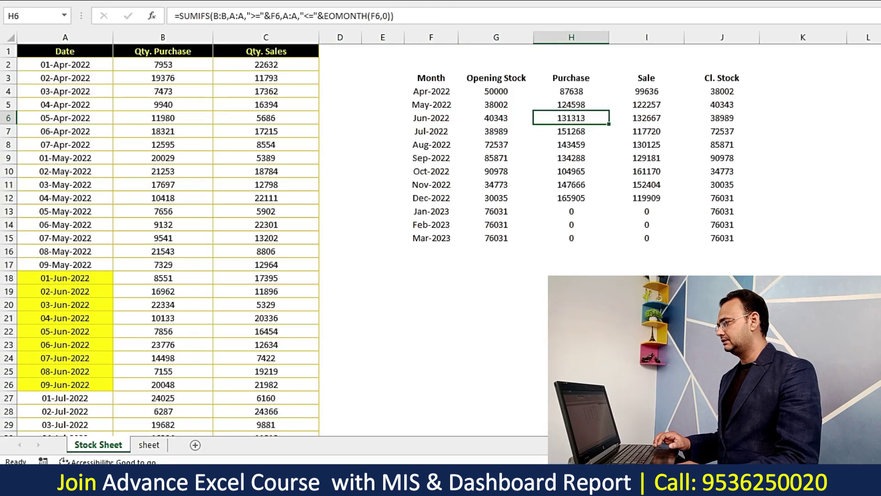
left_click(254, 2)
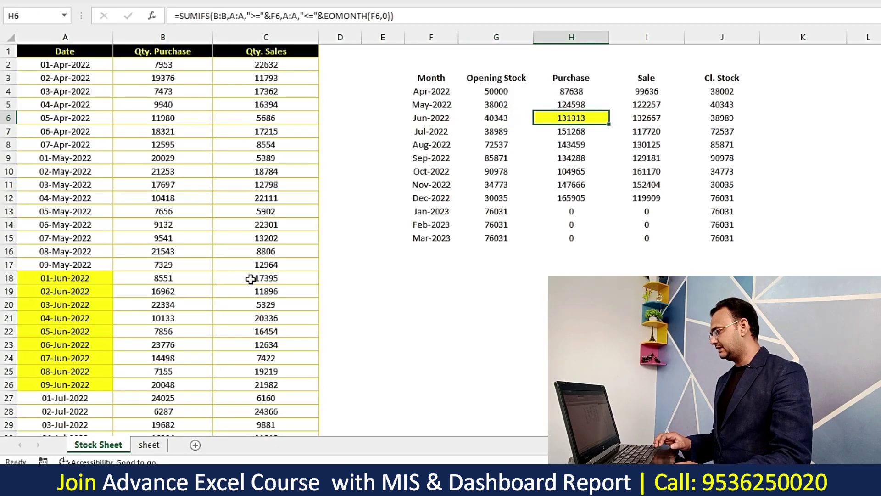
left_click_drag(251, 279, 266, 384)
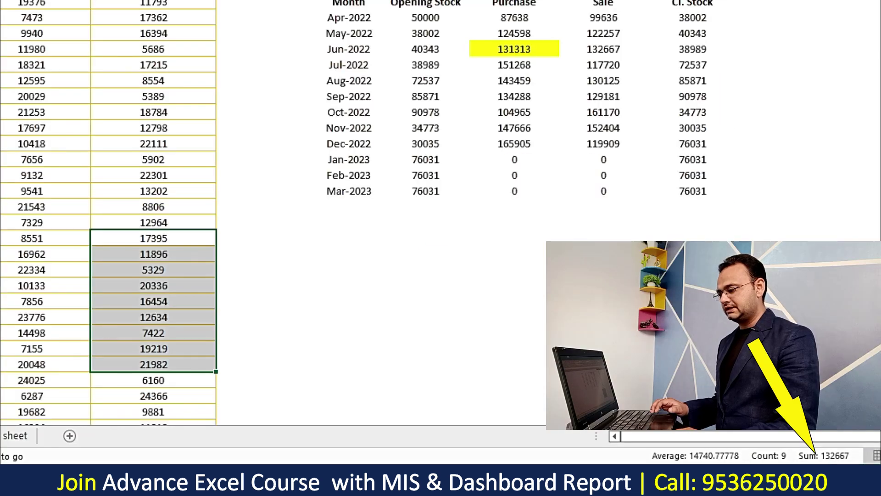
left_click(605, 52)
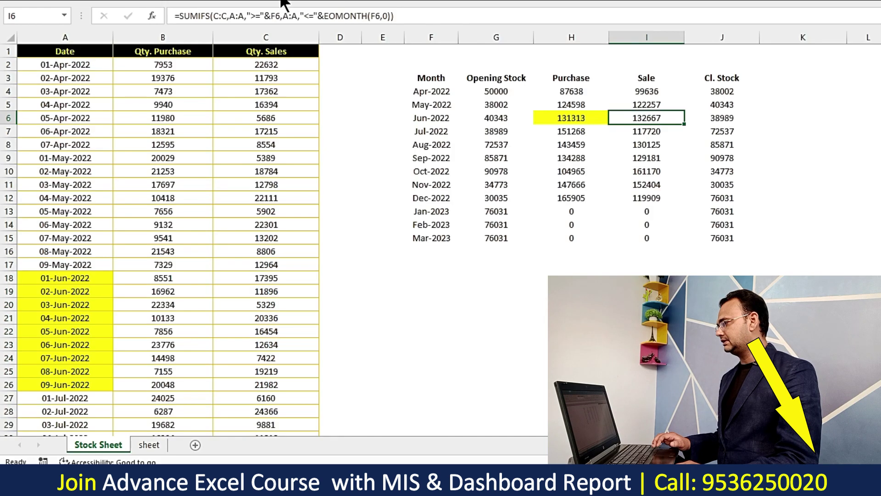
left_click(253, 2)
left_click(651, 182)
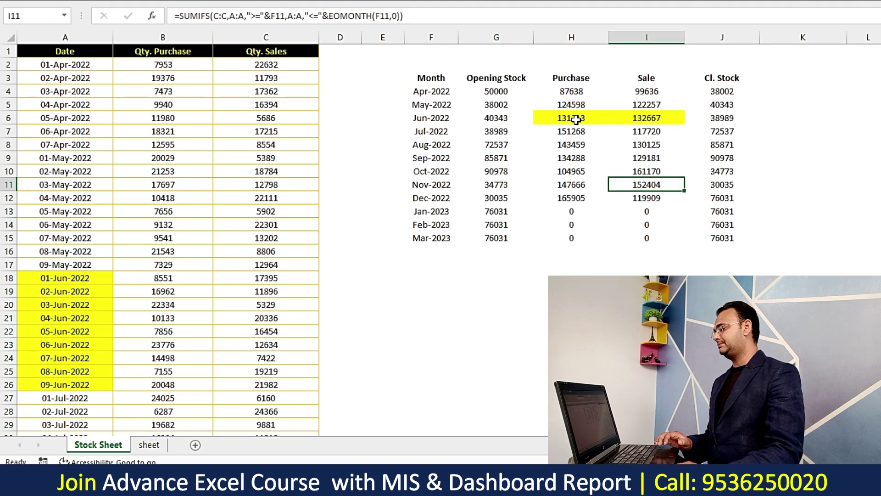
left_click_drag(431, 78, 689, 220)
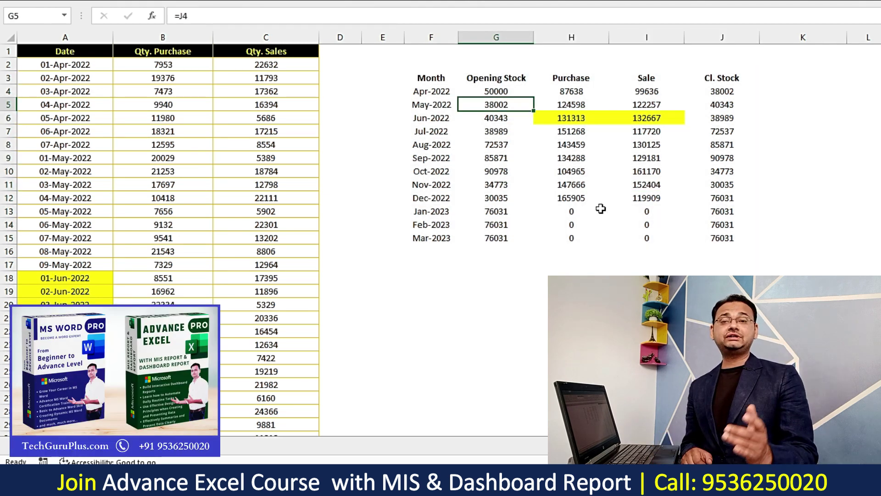
left_click(588, 156)
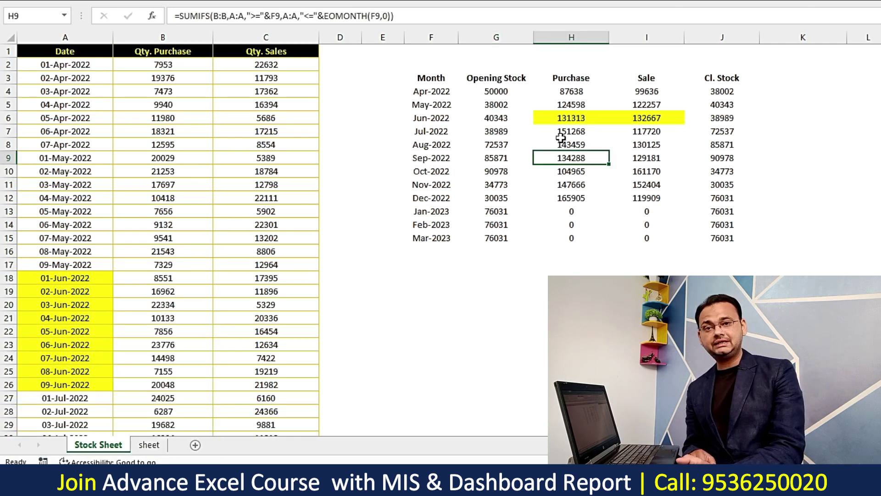
left_click_drag(500, 94, 496, 158)
left_click_drag(723, 104, 729, 172)
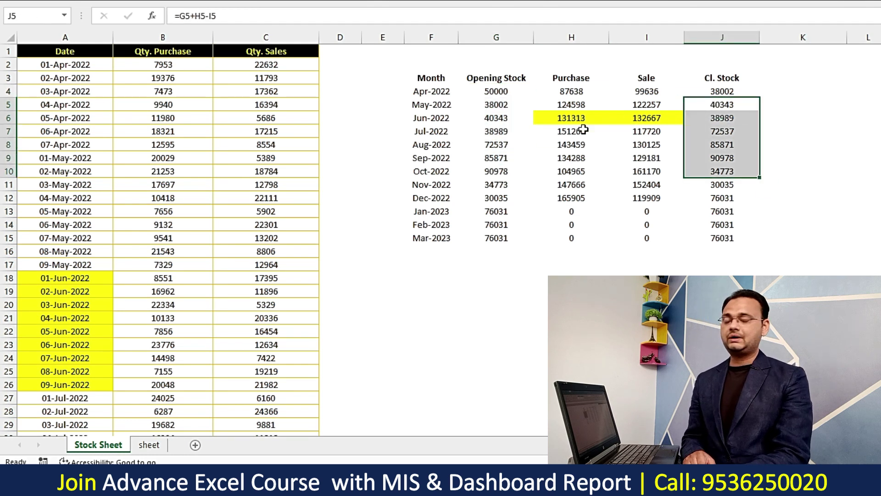
left_click(585, 169)
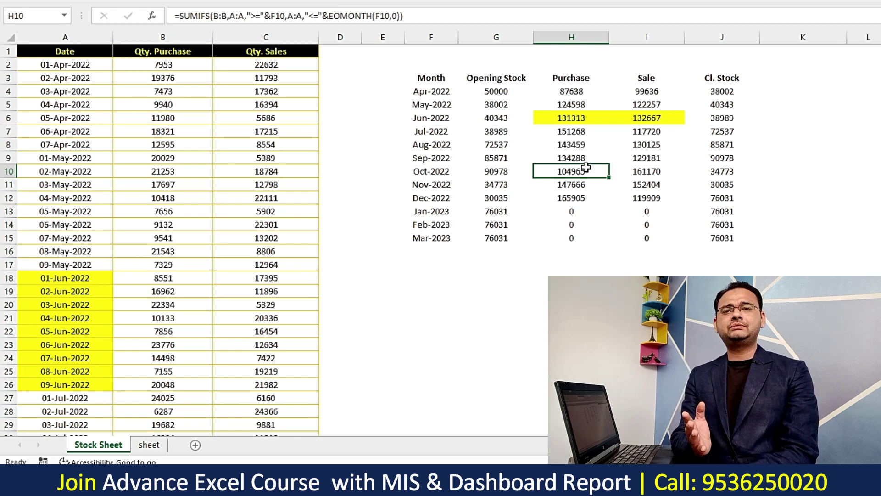
left_click(569, 130)
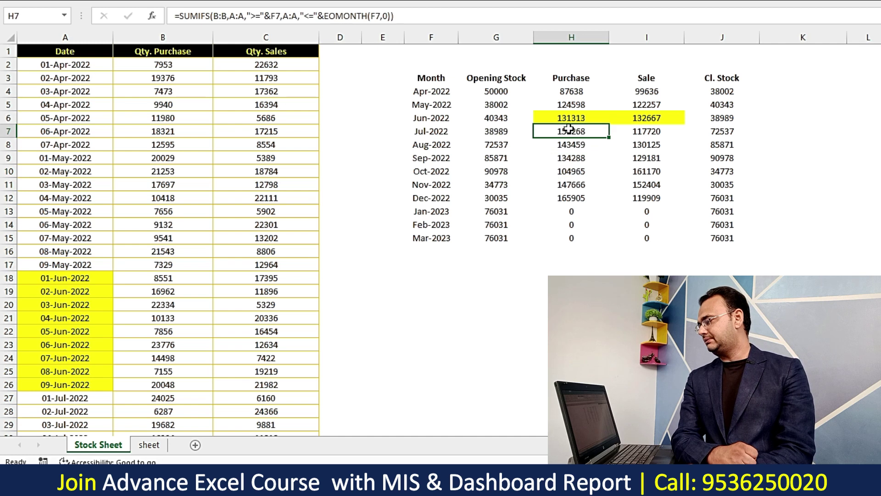
left_click(574, 102)
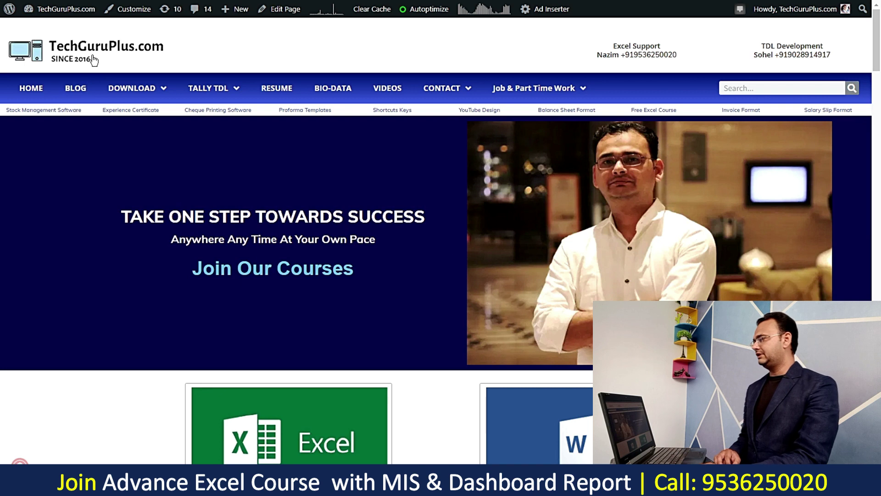
Open the Advance Excel Course page and highlight its CHAPTER-01 topic list.
scroll(129, 71, "down", 4)
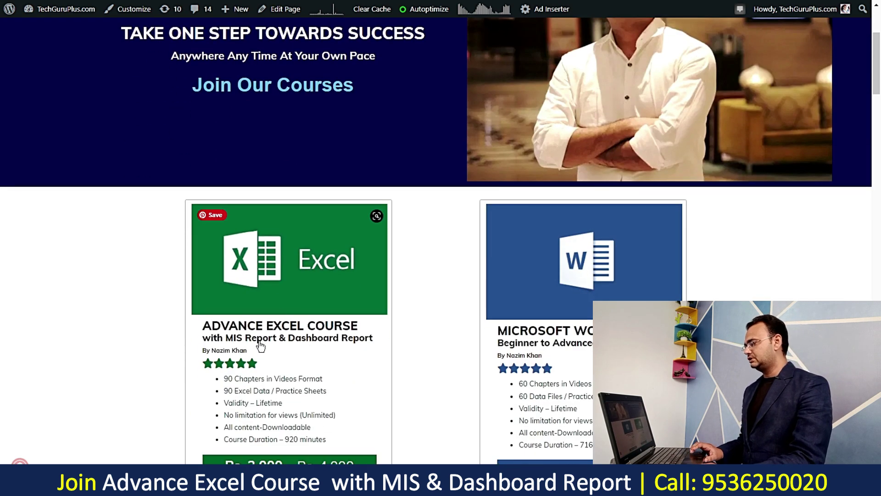
left_click(272, 340)
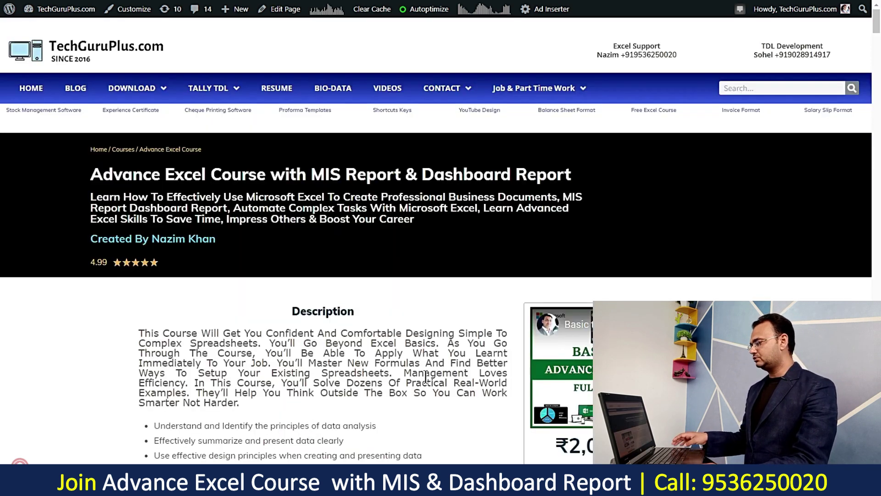
scroll(368, 296, "down", 4)
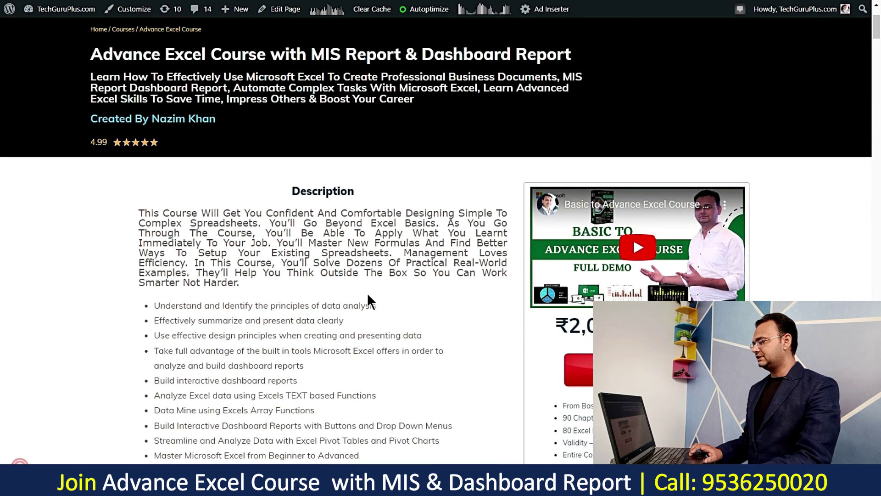
scroll(367, 294, "down", 2)
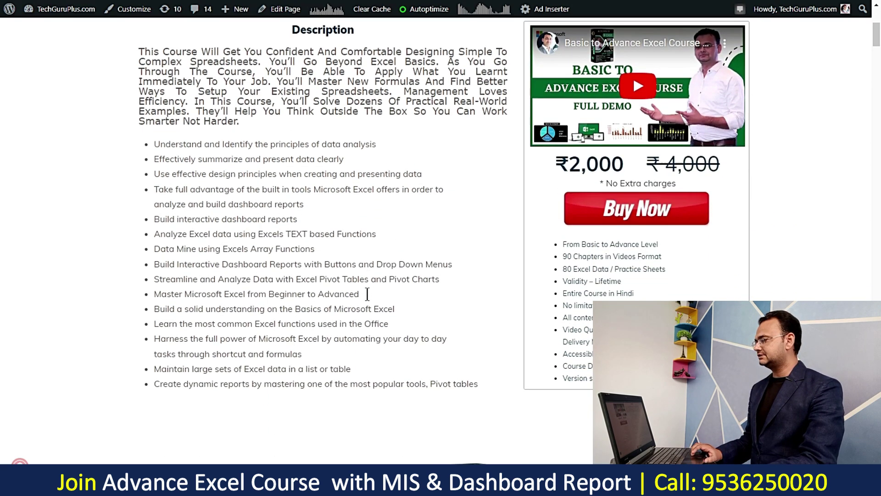
scroll(369, 296, "down", 4)
scroll(371, 296, "down", 5)
scroll(503, 291, "down", 4)
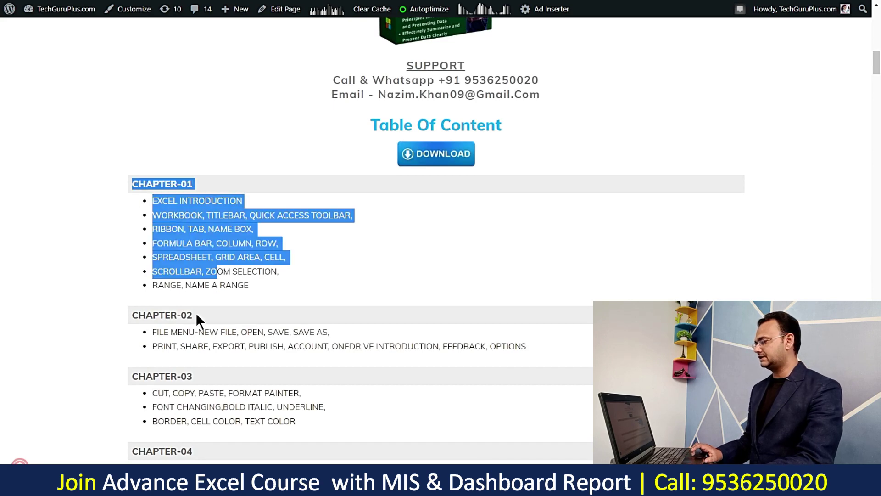
left_click_drag(133, 185, 147, 188)
left_click_drag(146, 138, 241, 156)
left_click(240, 279)
Browse the remaining chapters and screenshots, return to the page top, then switch back to Excel.
scroll(239, 279, "down", 8)
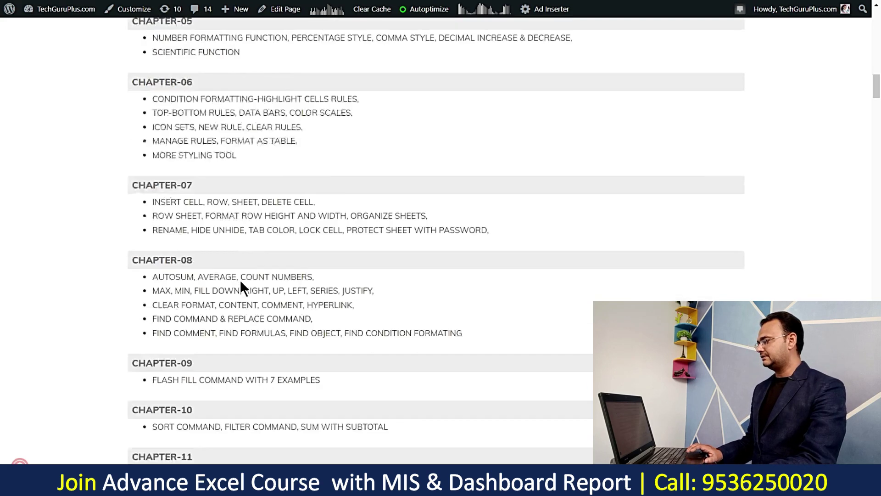
scroll(239, 279, "down", 12)
scroll(240, 280, "down", 20)
scroll(241, 285, "down", 20)
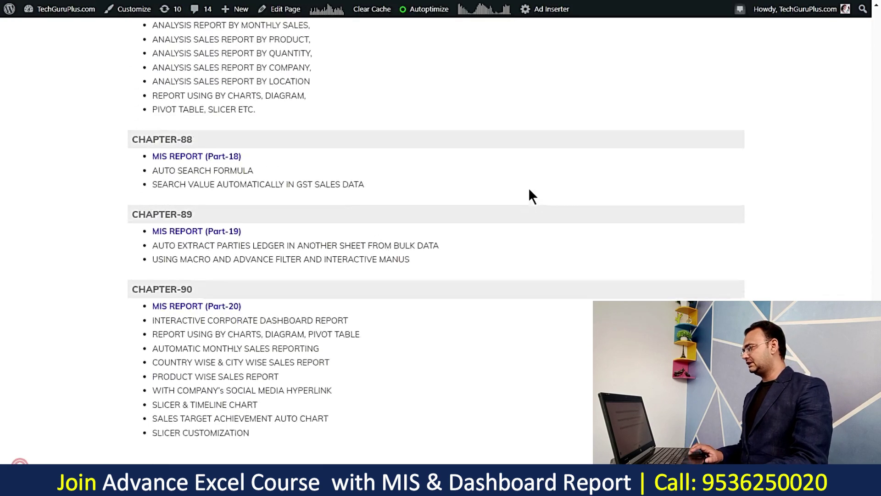
scroll(530, 190, "down", 18)
scroll(530, 190, "up", 2)
scroll(528, 196, "up", 20)
scroll(528, 197, "down", 5)
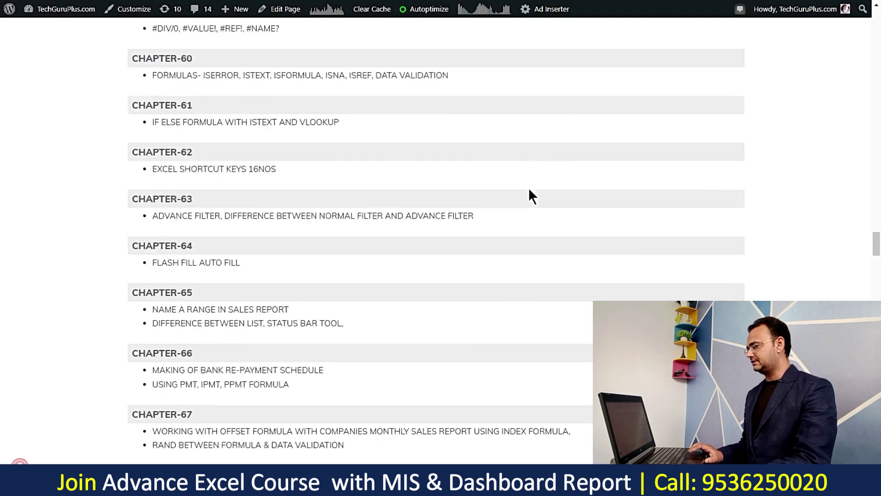
scroll(528, 196, "down", 9)
left_click_drag(305, 281, 635, 281)
scroll(521, 321, "down", 3)
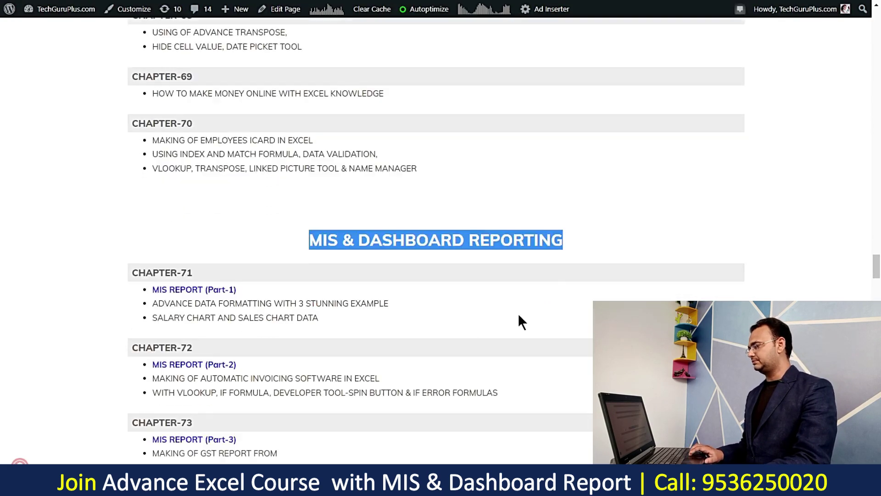
left_click_drag(153, 191, 255, 335)
left_click(271, 354)
scroll(272, 355, "down", 5)
scroll(273, 357, "down", 6)
scroll(275, 360, "down", 12)
scroll(274, 360, "down", 10)
scroll(275, 360, "down", 8)
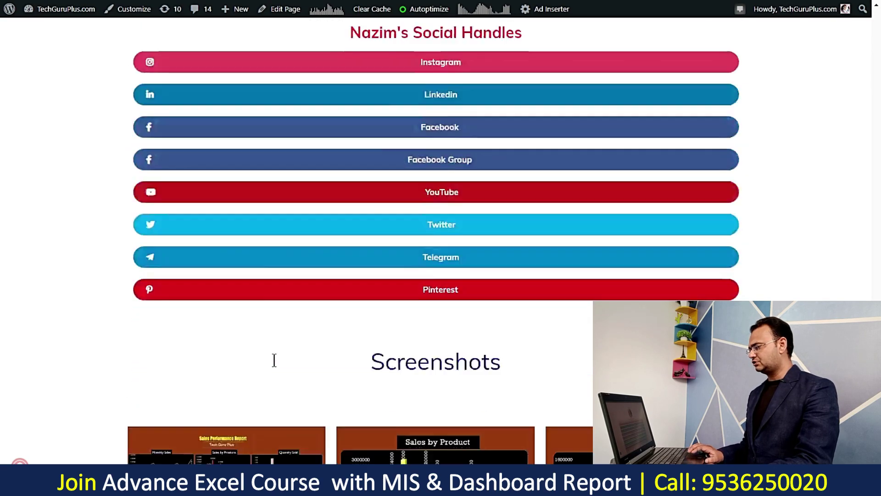
scroll(274, 360, "down", 7)
scroll(276, 361, "up", 2)
scroll(517, 321, "down", 4)
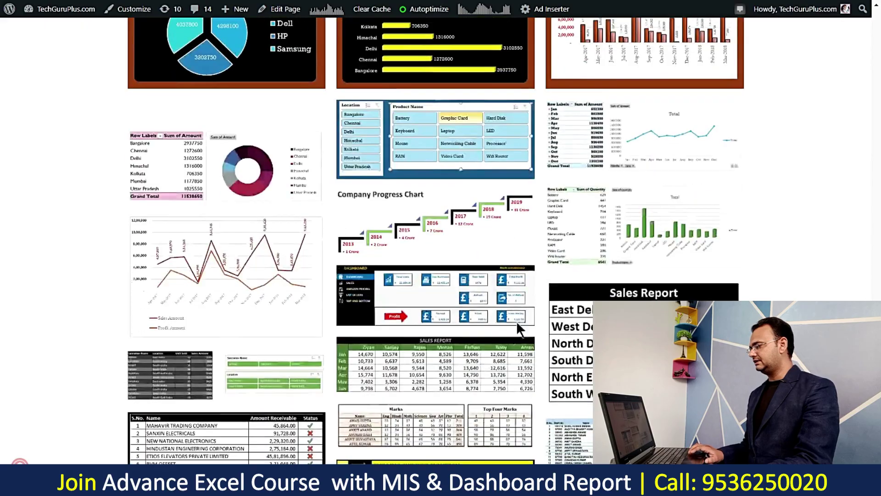
scroll(549, 300, "down", 4)
scroll(549, 300, "down", 2)
scroll(549, 300, "down", 3)
scroll(550, 300, "down", 4)
scroll(549, 300, "up", 1)
scroll(549, 300, "up", 10)
scroll(549, 301, "up", 1)
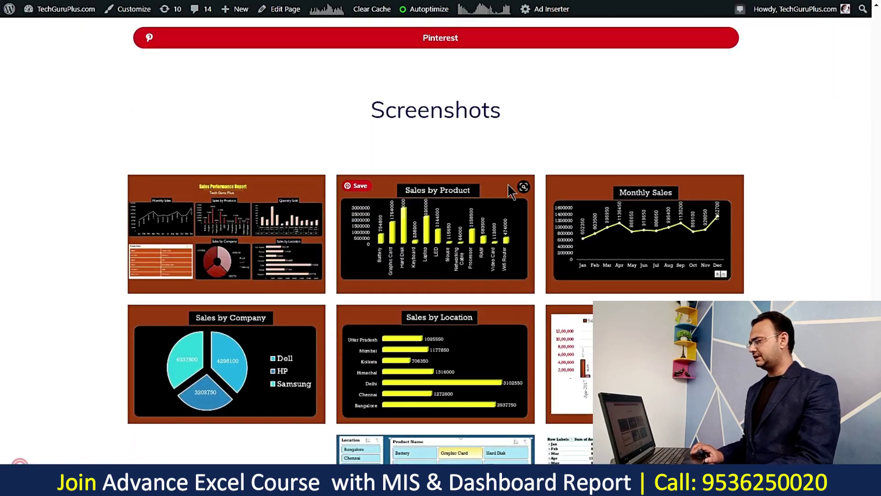
scroll(409, 191, "up", 2)
scroll(410, 191, "up", 5)
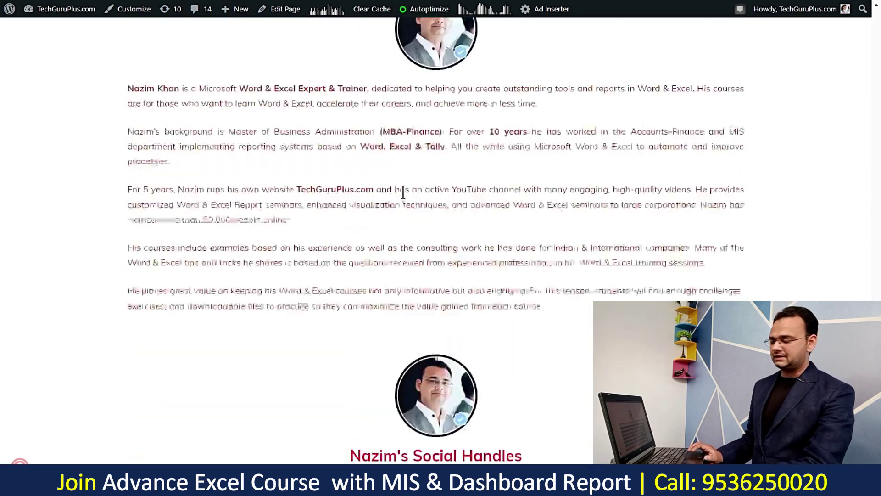
scroll(409, 191, "up", 5)
scroll(410, 191, "up", 5)
left_click_drag(877, 294, 876, 16)
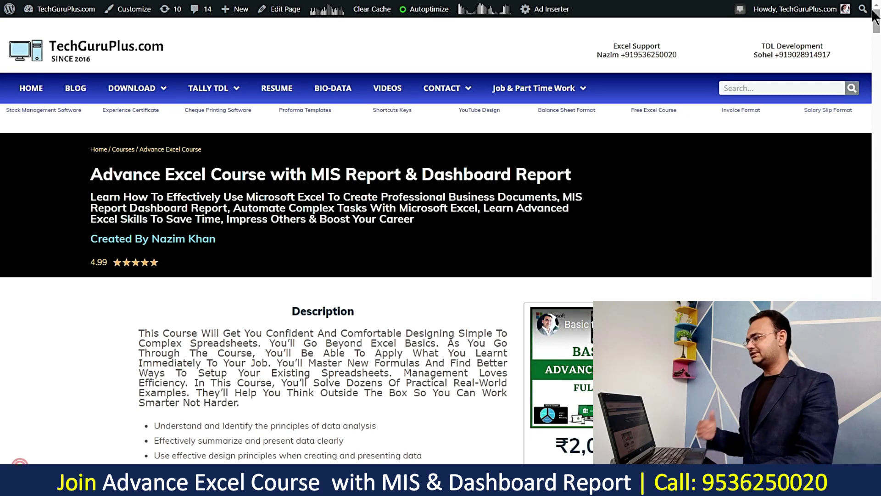
key("alt+Tab")
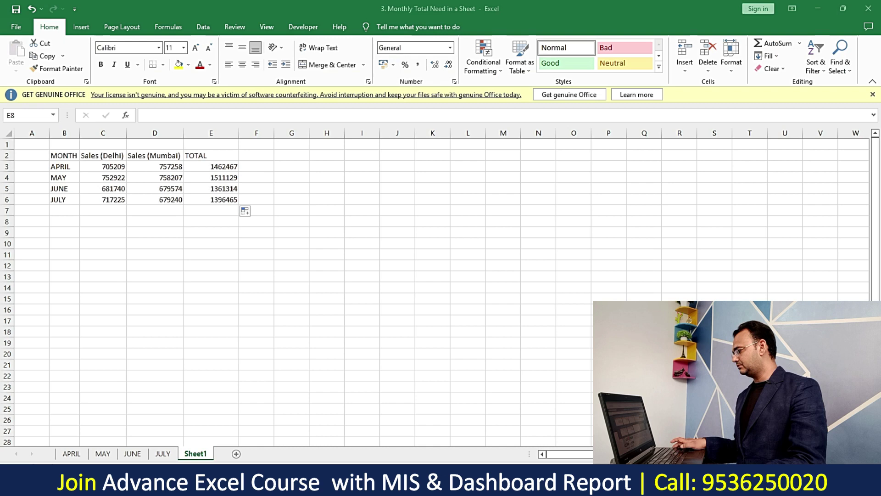
Switch to the Enter Kgs in Green Cell workbook and point out 2131 in K8 and 1 in L13.
left_click(330, 364)
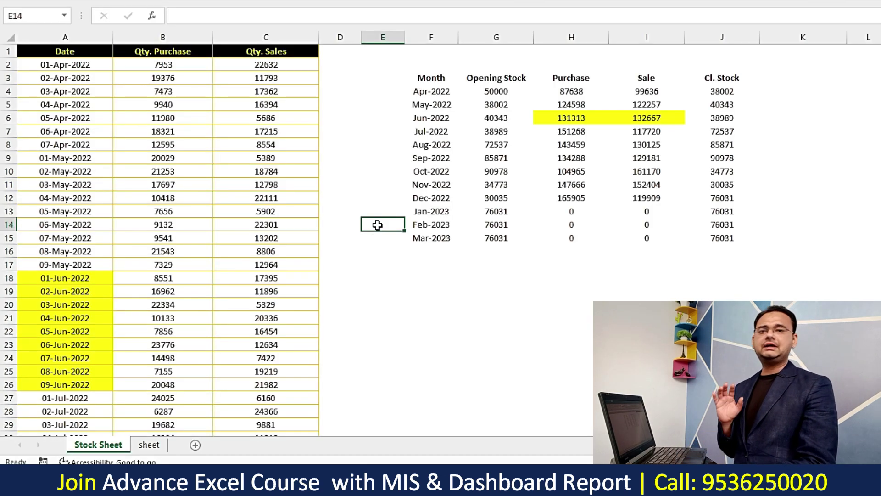
left_click(154, 423)
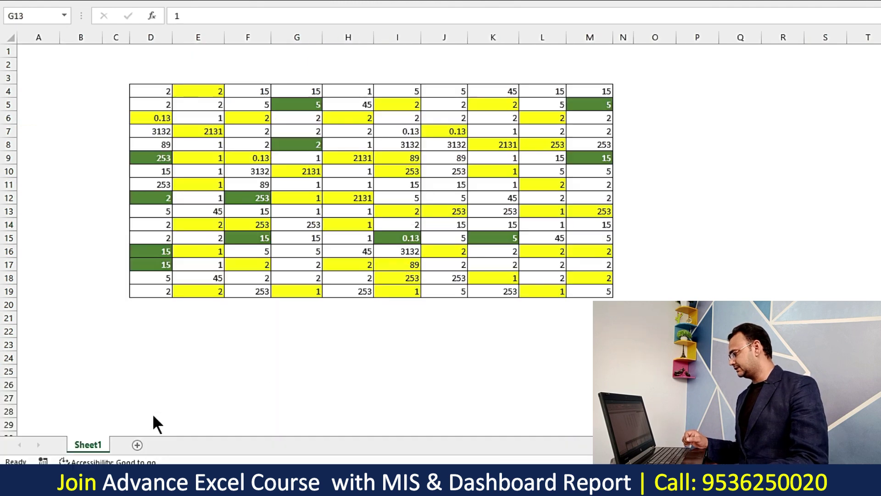
left_click(419, 228)
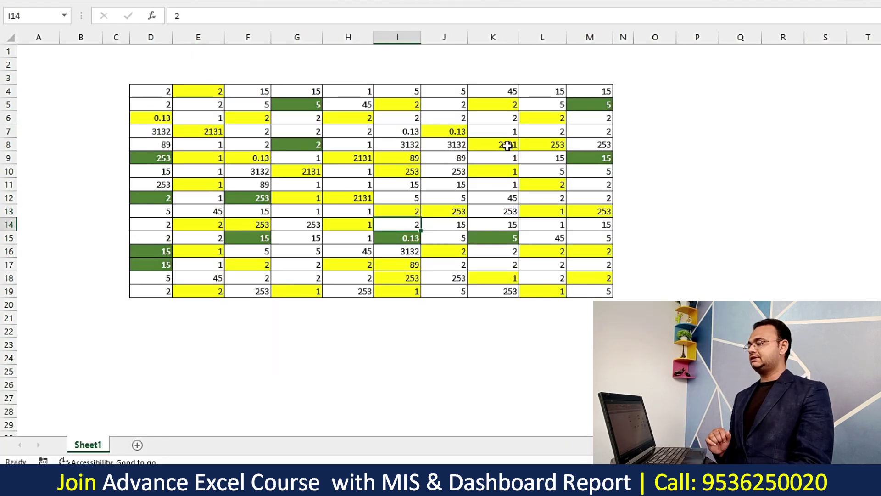
left_click(523, 146)
left_click(505, 144)
left_click(596, 156)
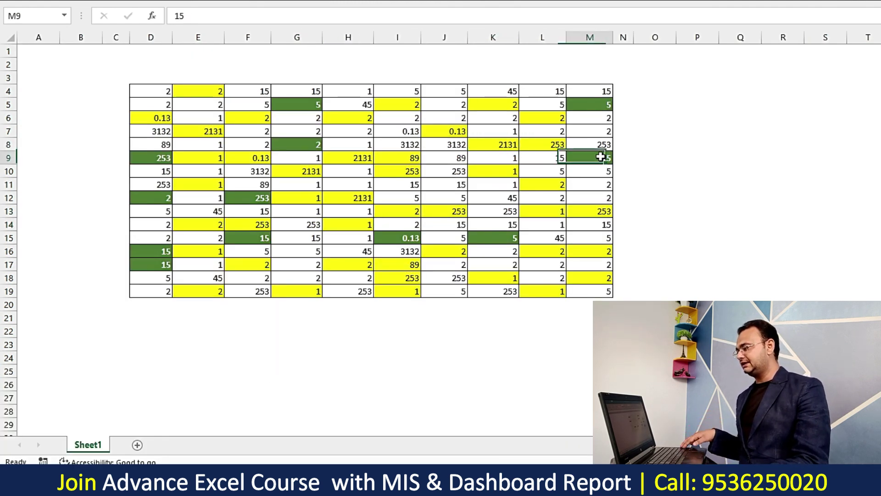
left_click(522, 211)
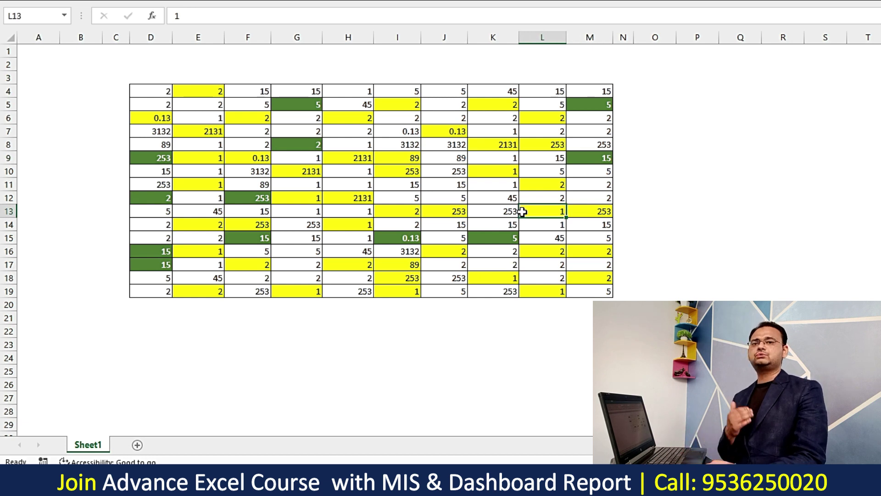
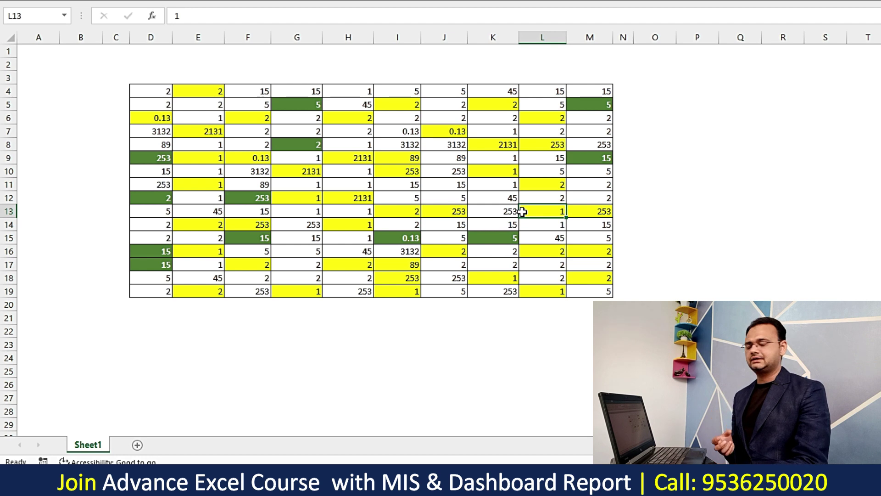
Clear the previously set format from the Find and Replace search criteria.
left_click(410, 264)
left_click(312, 161)
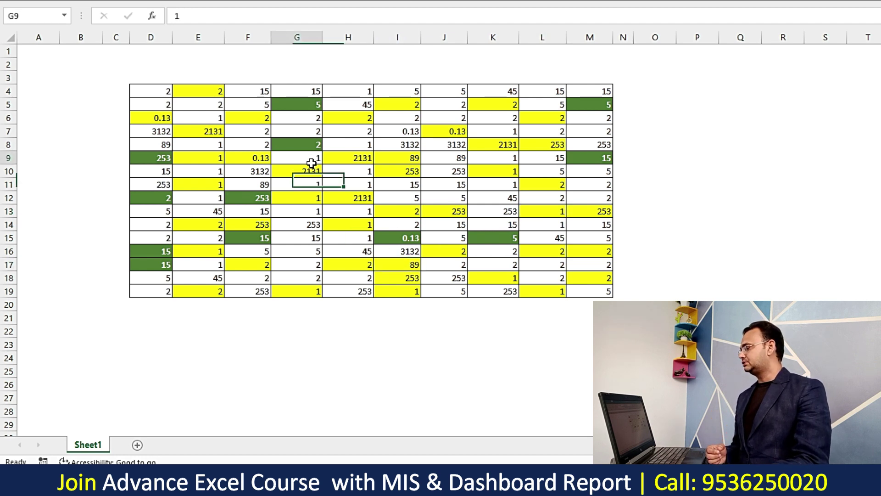
left_click(311, 118)
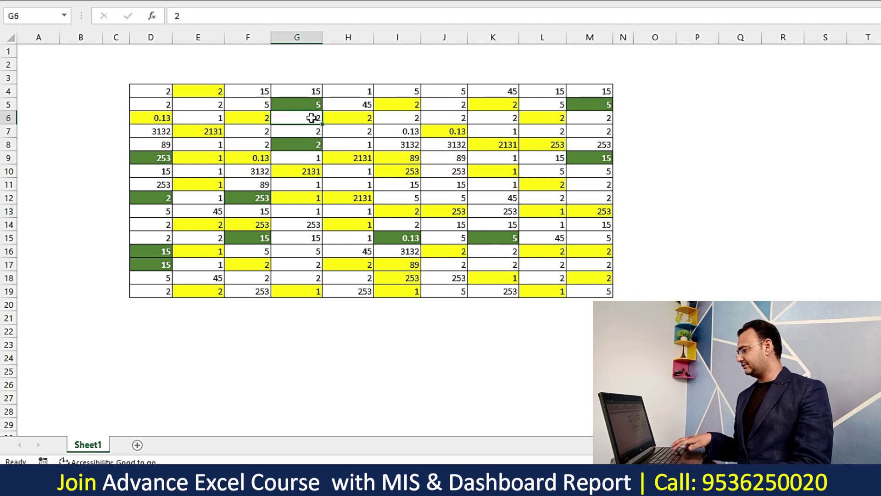
key("ctrl+f")
left_click(810, 54)
left_click(809, 96)
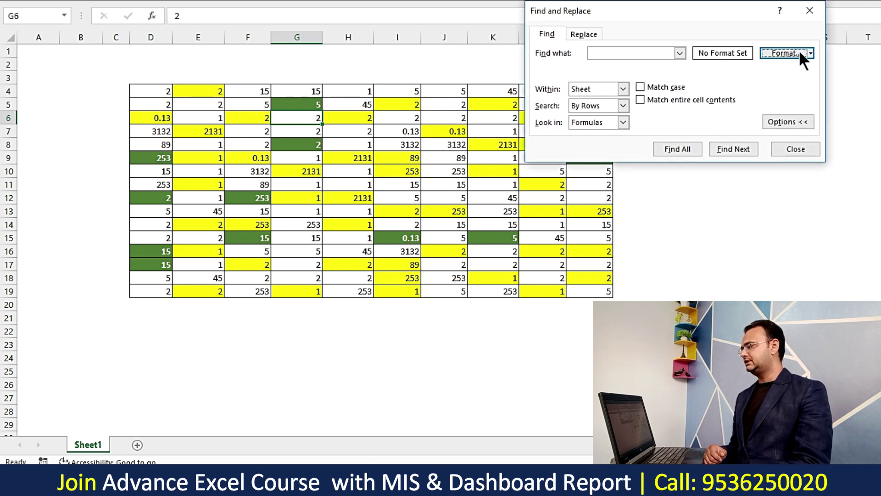
left_click(810, 10)
Find every cell formatted like dark green cell M5 and select all 12 matches.
key("ctrl+f")
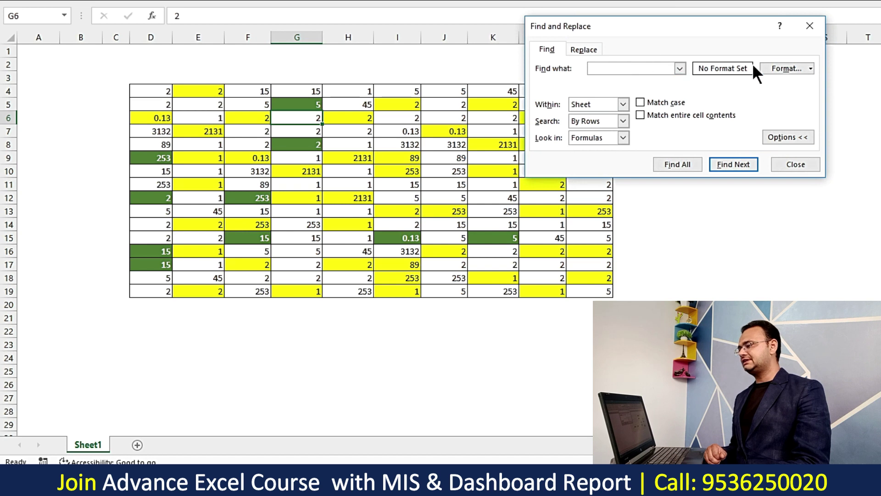
left_click(811, 67)
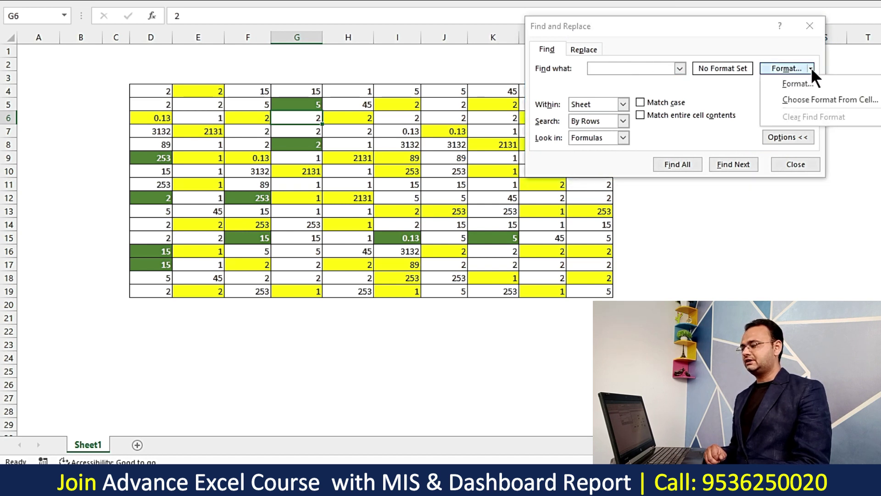
left_click(834, 100)
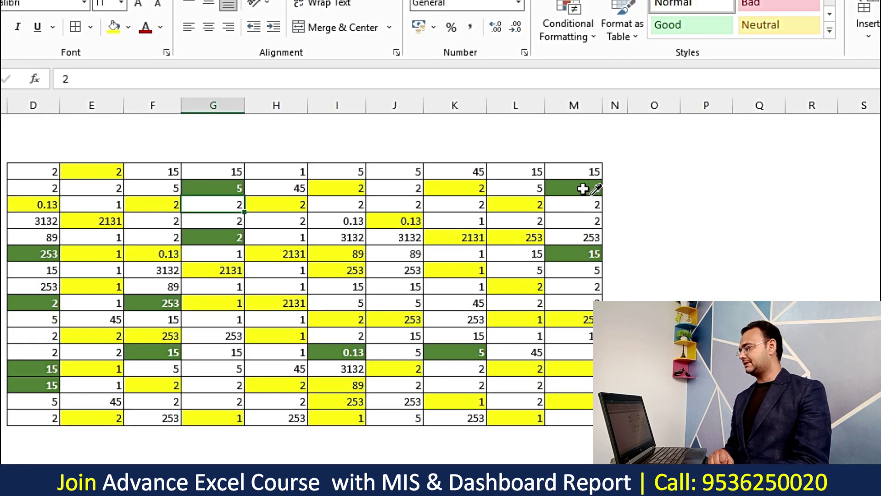
left_click(583, 189)
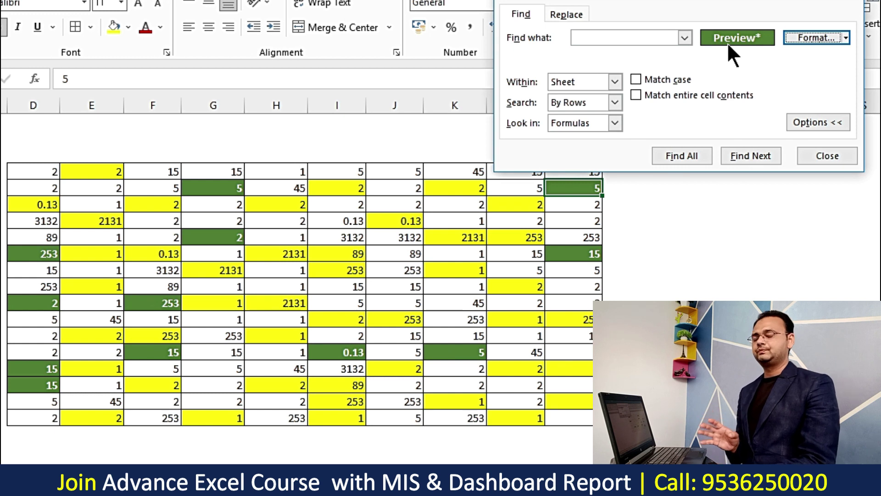
left_click(662, 158)
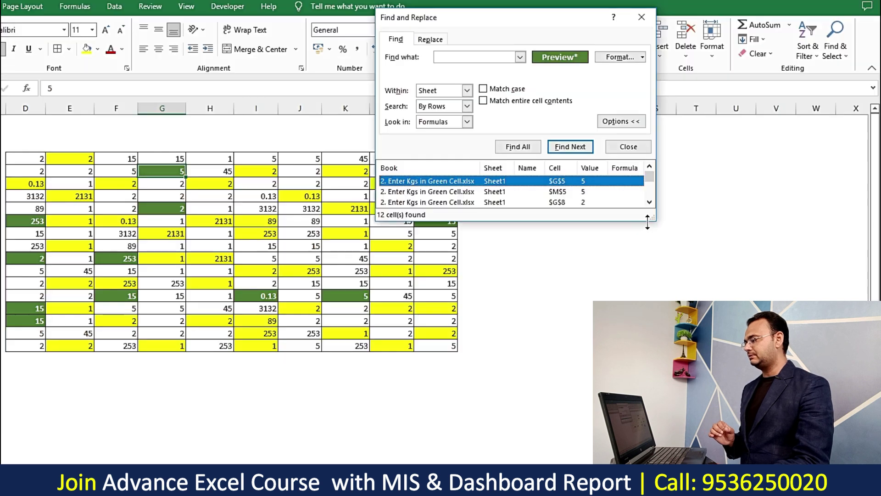
left_click_drag(648, 222, 648, 340)
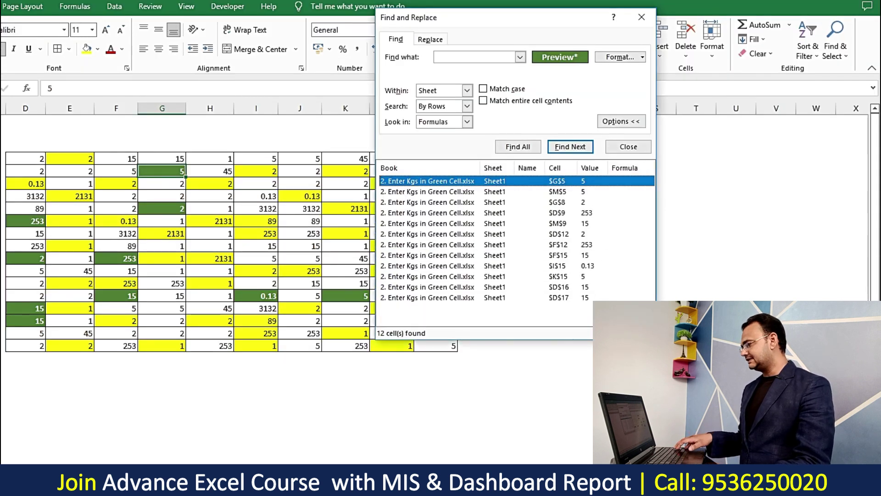
key("ctrl+a")
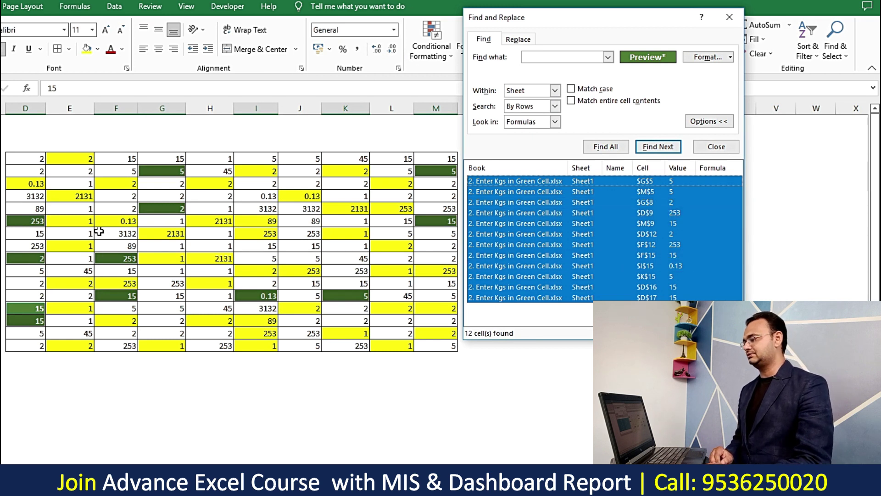
left_click(733, 21)
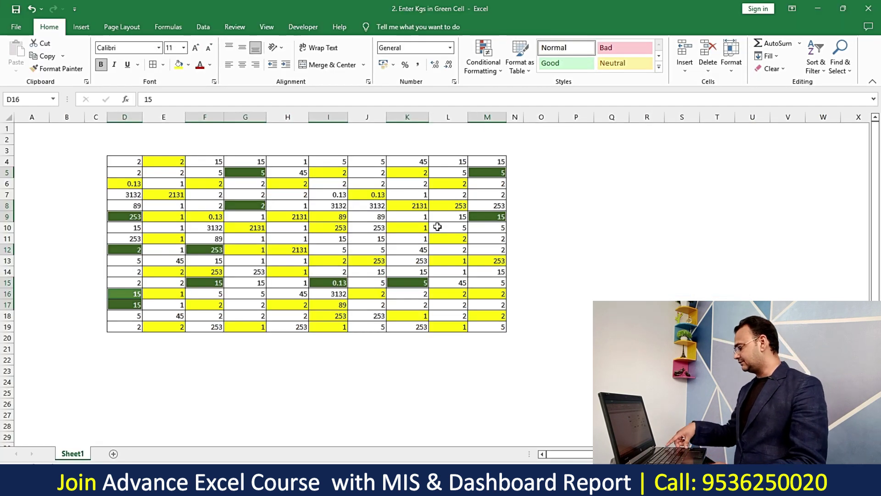
Give the green cells the custom format General "Kgs" so values read like 0.13 Kgs.
key("ctrl+1")
key("Escape")
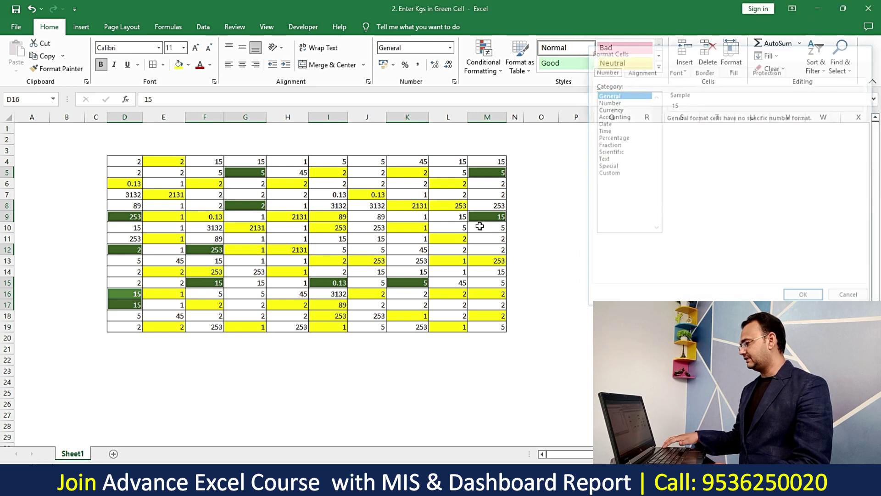
right_click(259, 174)
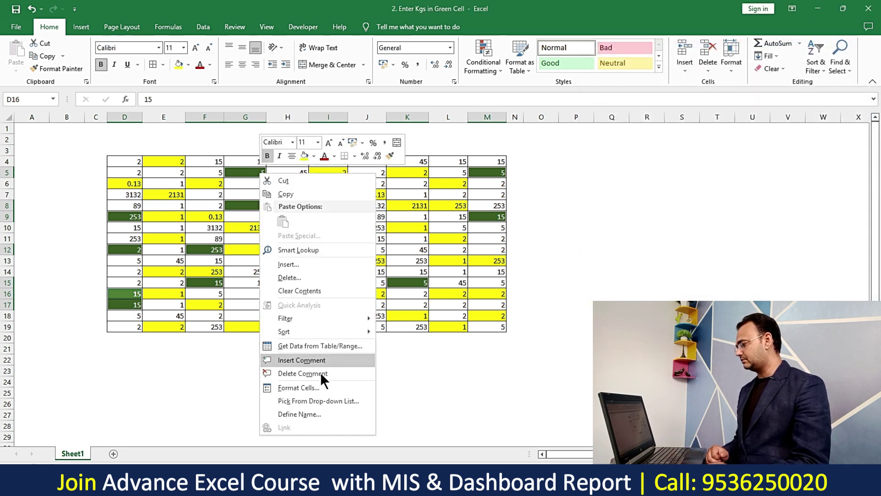
left_click(318, 389)
mouse_move(318, 196)
left_mouse_down()
mouse_move(442, 50)
mouse_move(627, 47)
mouse_move(616, 31)
mouse_move(568, 24)
left_mouse_up()
left_click(359, 170)
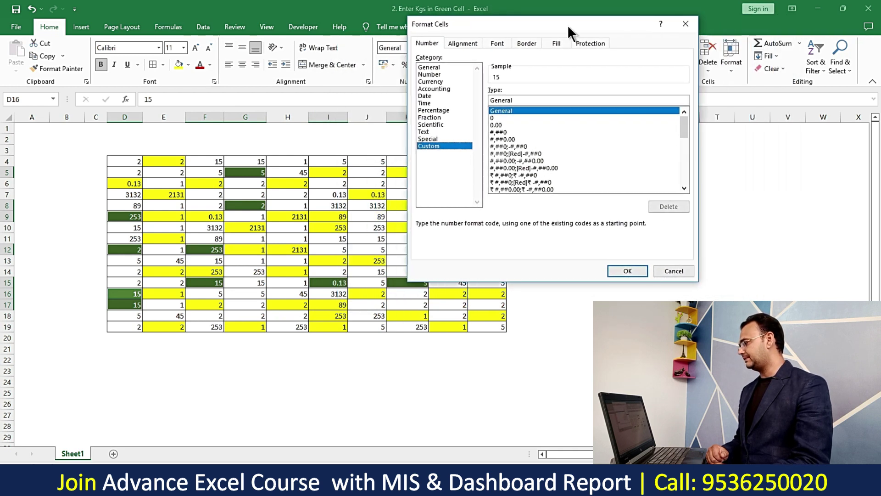
left_click(537, 99)
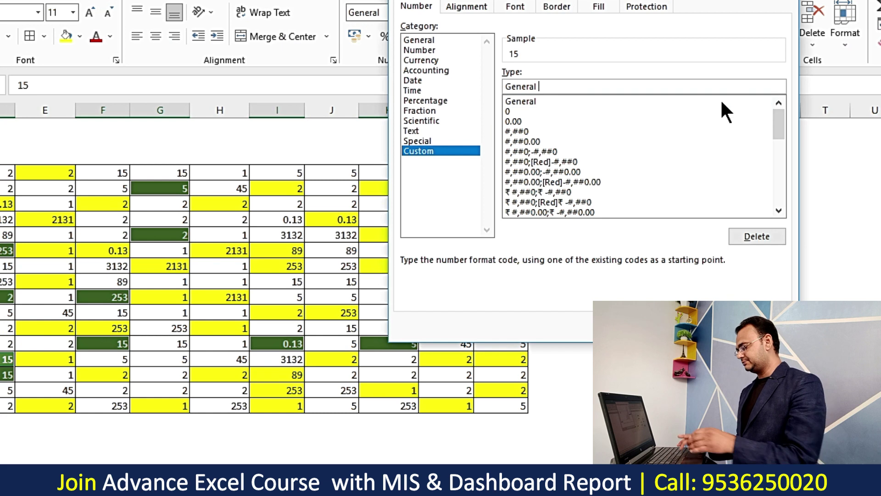
type("\"")
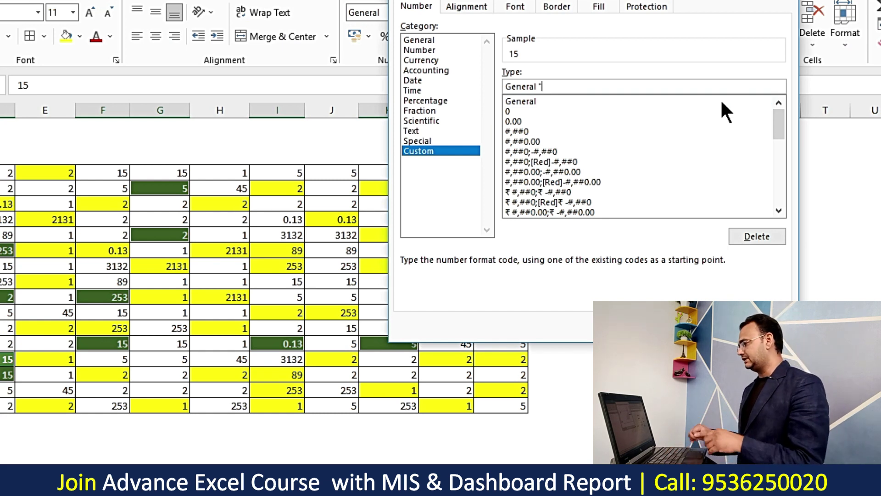
type("Kgs")
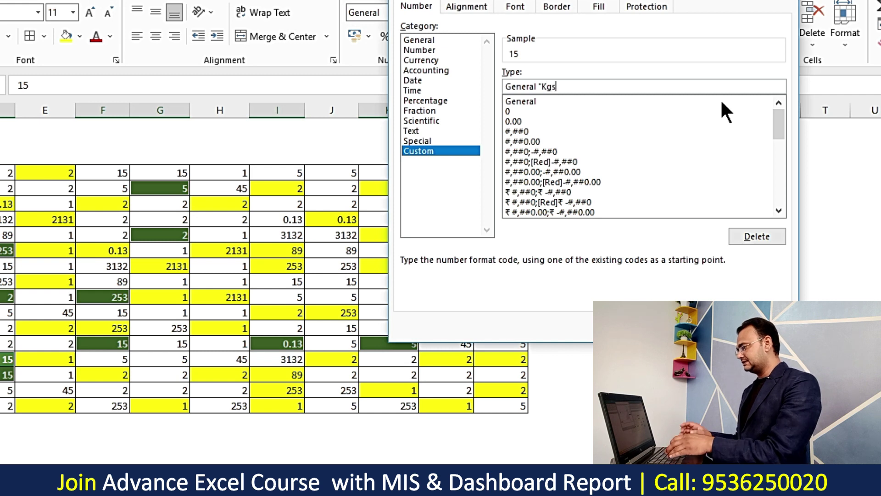
type("\"")
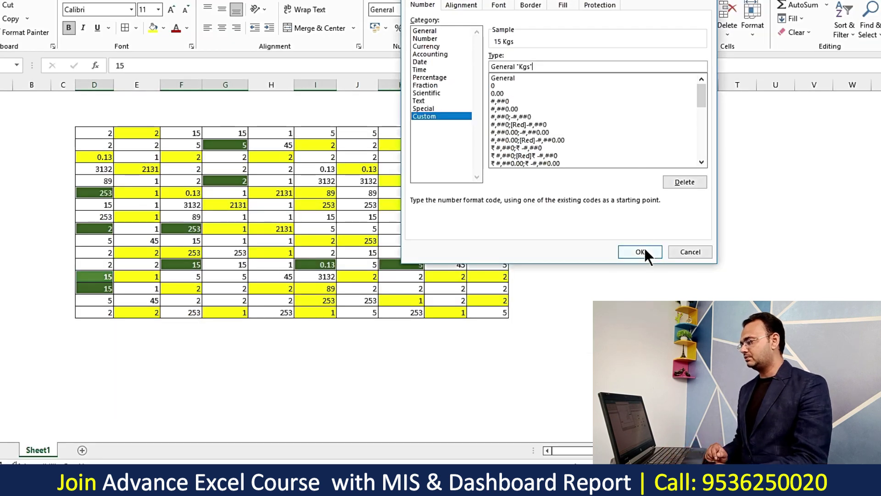
left_click(645, 248)
left_click(312, 267)
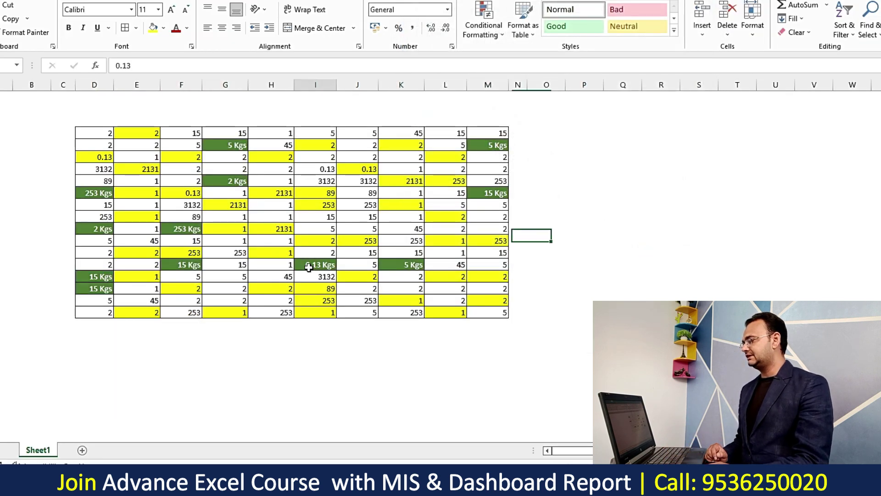
Check the stored values behind several Kgs cells, then select the yellow cell holding 253.
left_click(240, 183)
left_click(195, 240)
left_click(197, 265)
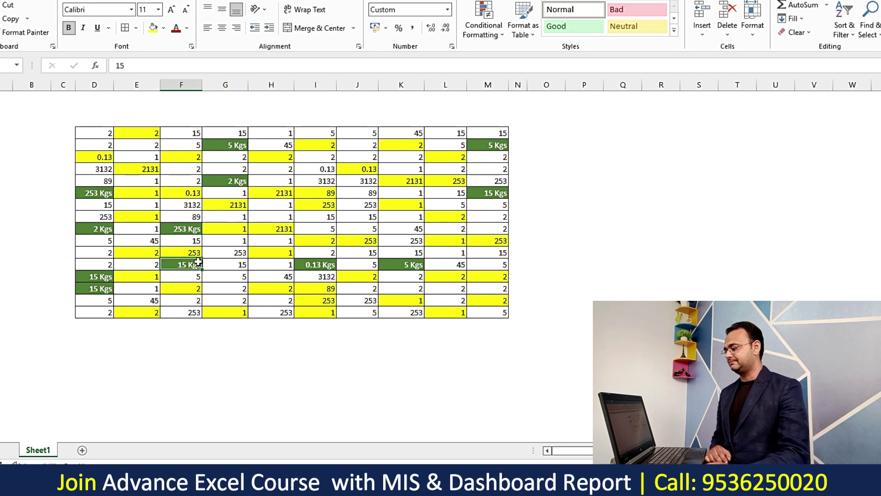
left_click(310, 205)
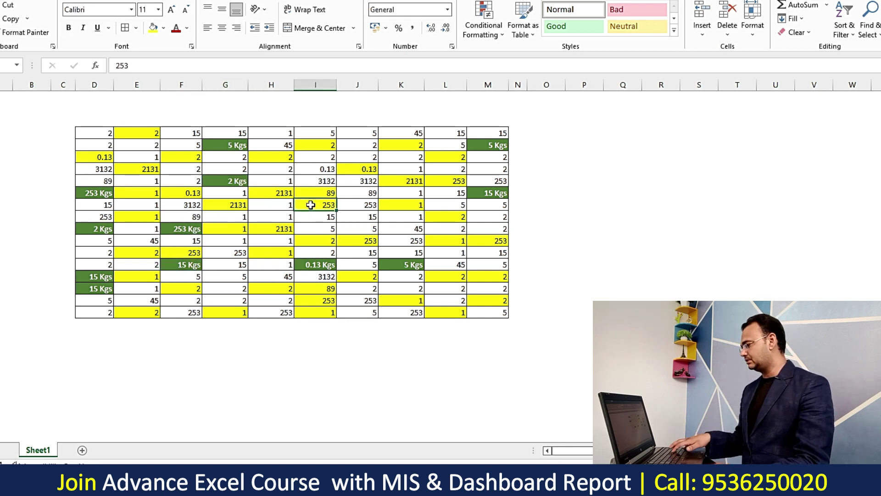
Search by the yellow cell's format, select all 43 matches, and open Format Cells.
key("ctrl+f")
left_click(770, 135)
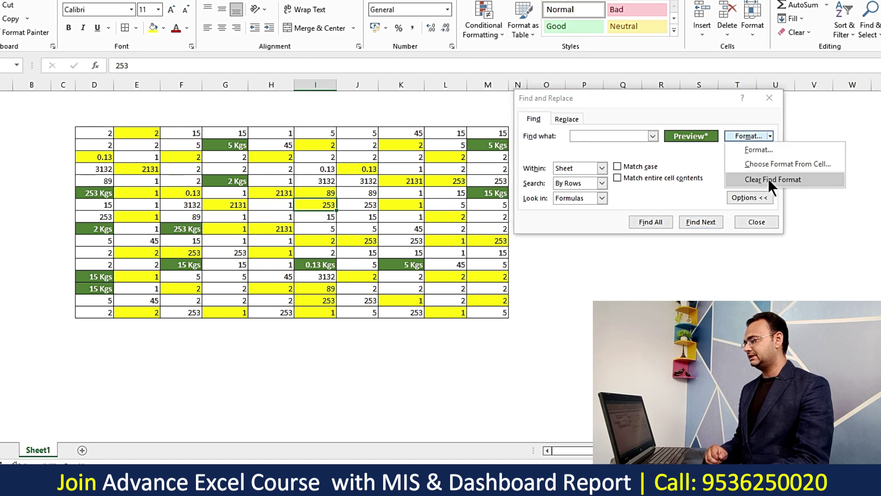
left_click(768, 178)
left_click(770, 136)
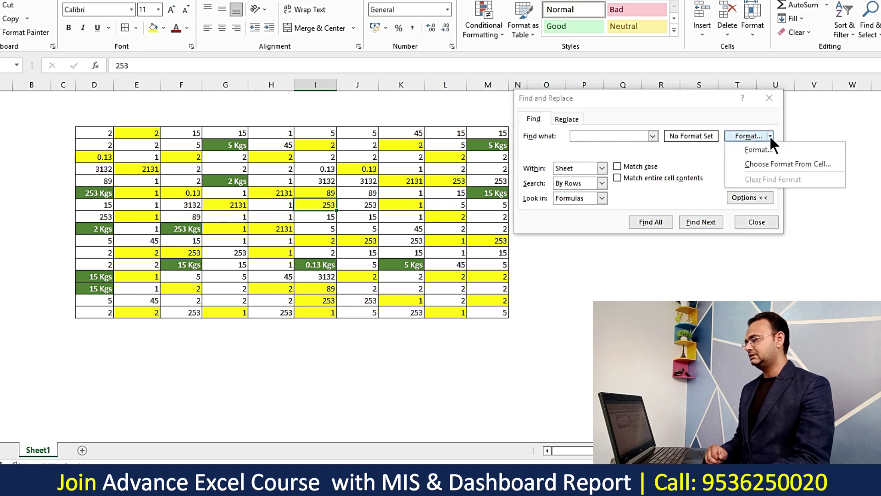
left_click(771, 165)
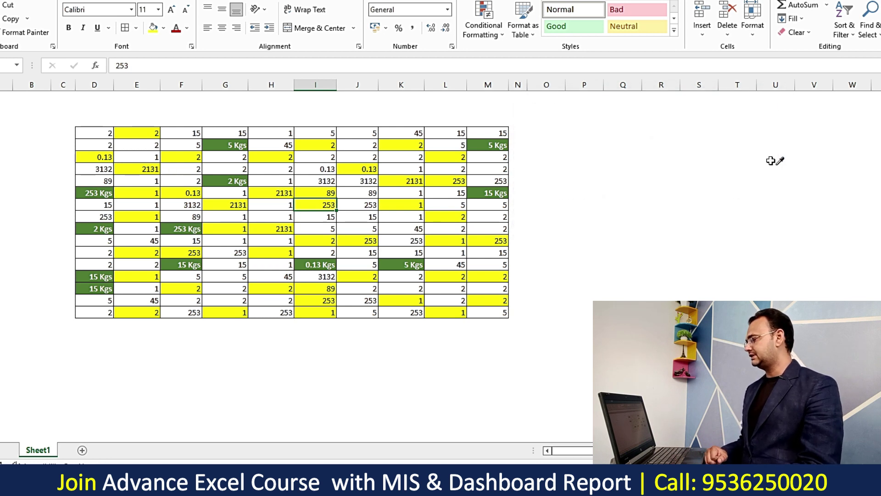
left_click(328, 193)
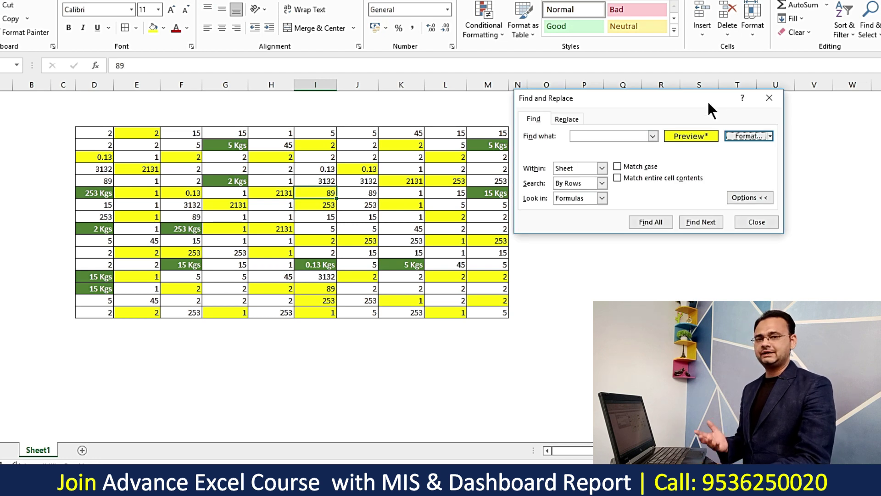
left_click(657, 224)
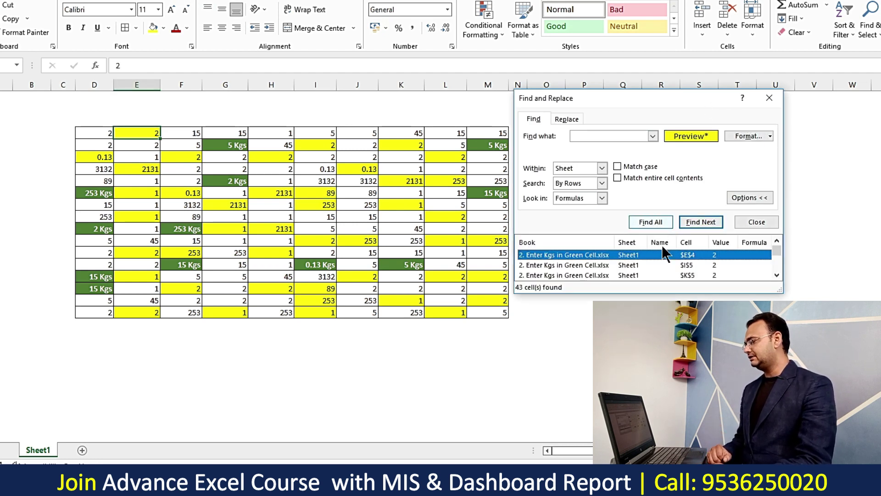
key("ctrl+a")
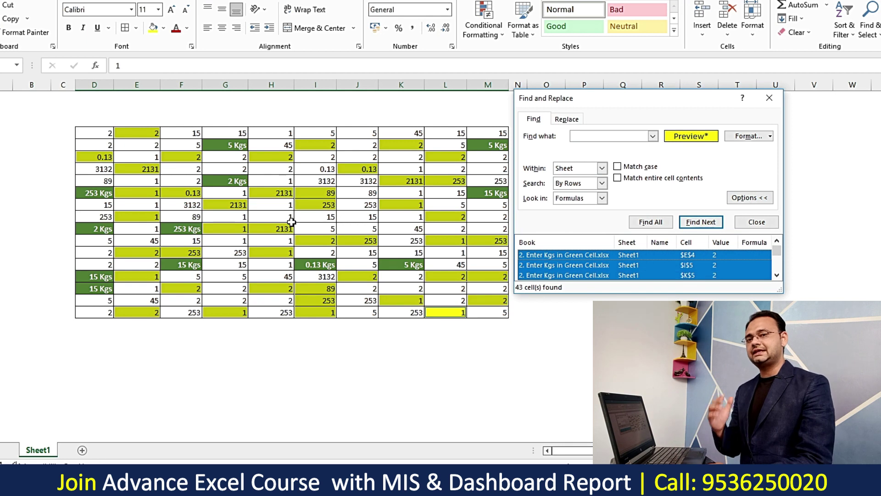
left_click(770, 98)
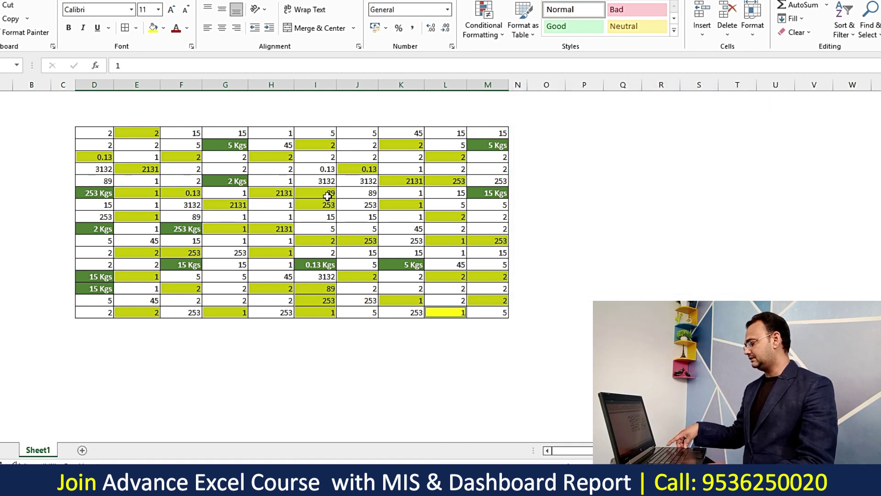
key("ctrl+1")
Apply a custom number format with a "Liter" suffix to the yellow cells.
left_click_drag(704, 13, 411, 8)
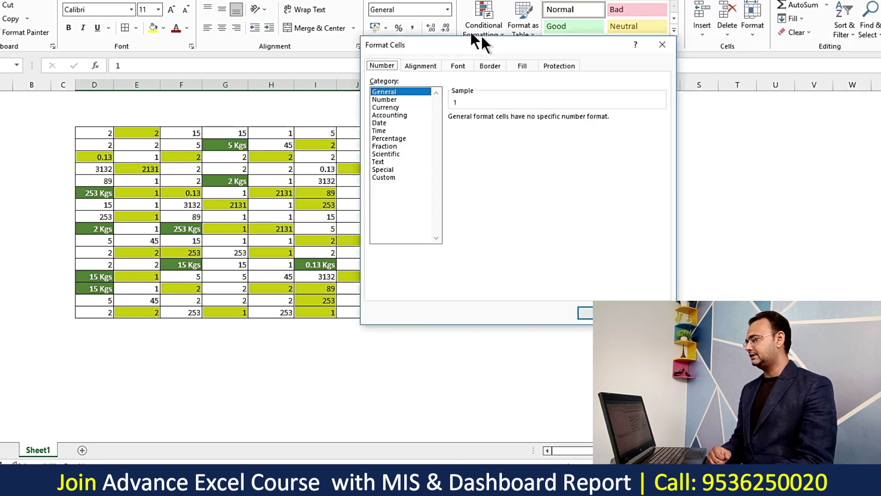
left_click(341, 140)
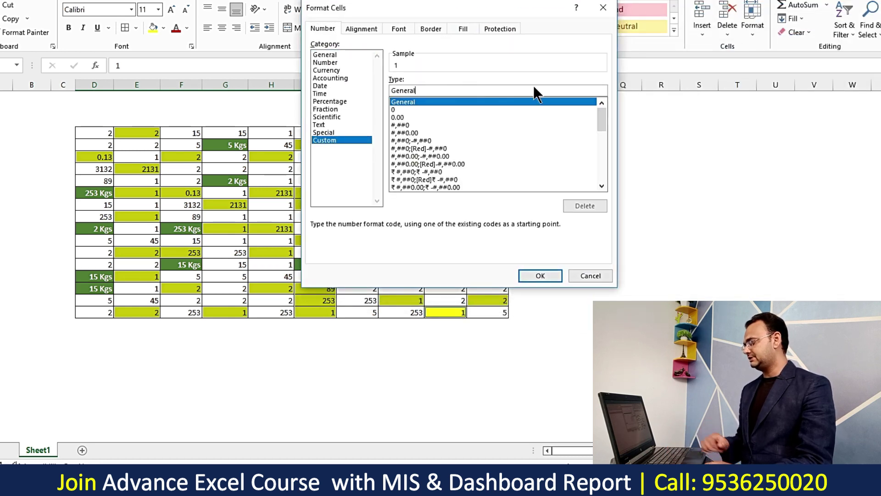
type("\"Liter\"")
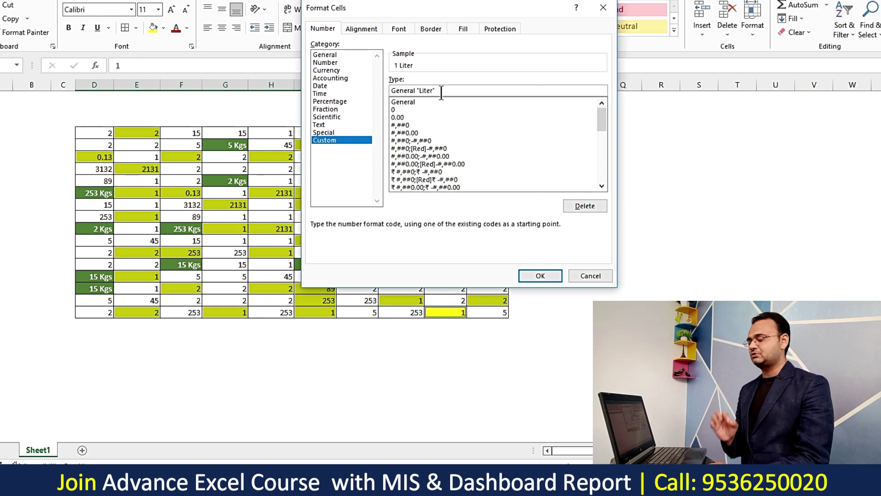
left_click(540, 276)
Confirm several Liter cells still store plain numbers like 0.13, then select an empty cell.
left_click(403, 145)
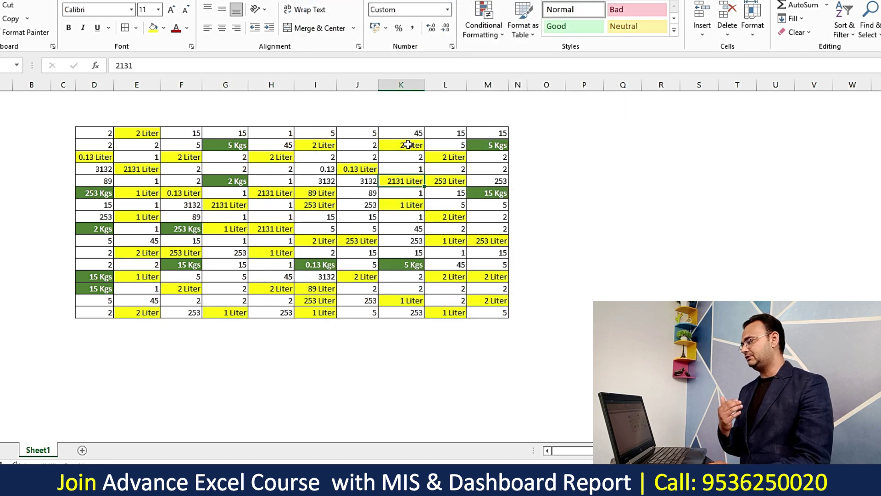
left_click(393, 179)
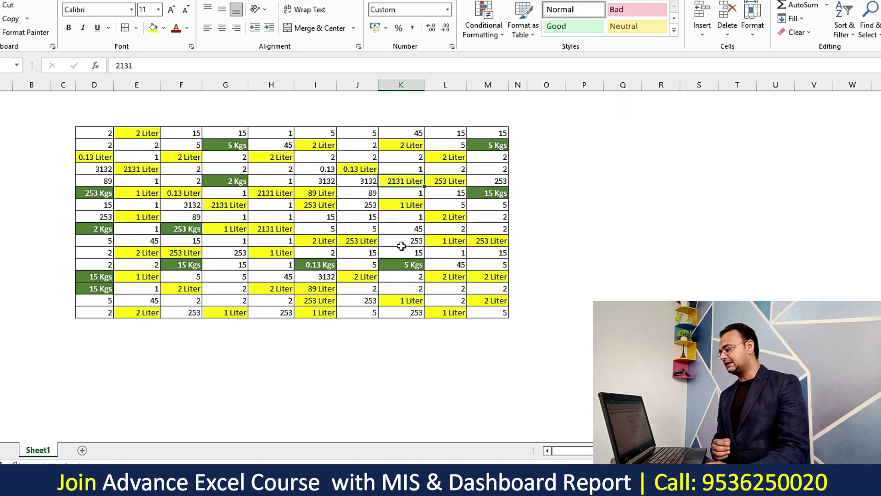
left_click(339, 231)
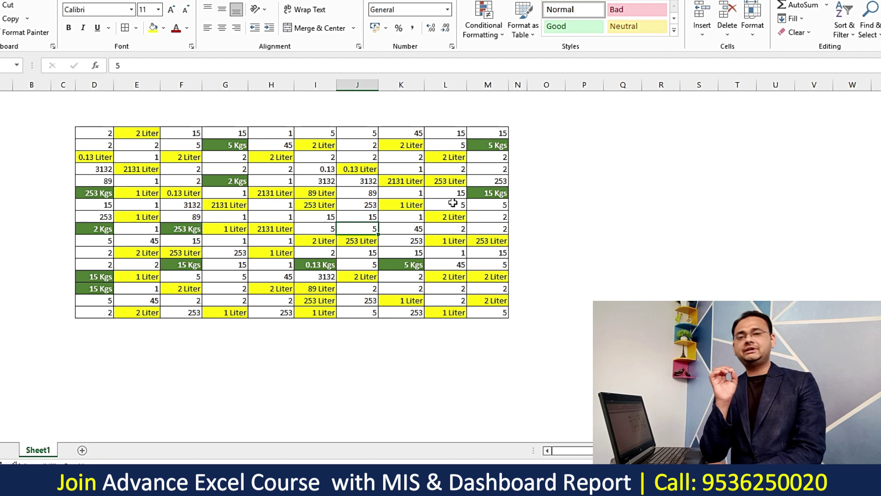
left_click(500, 134)
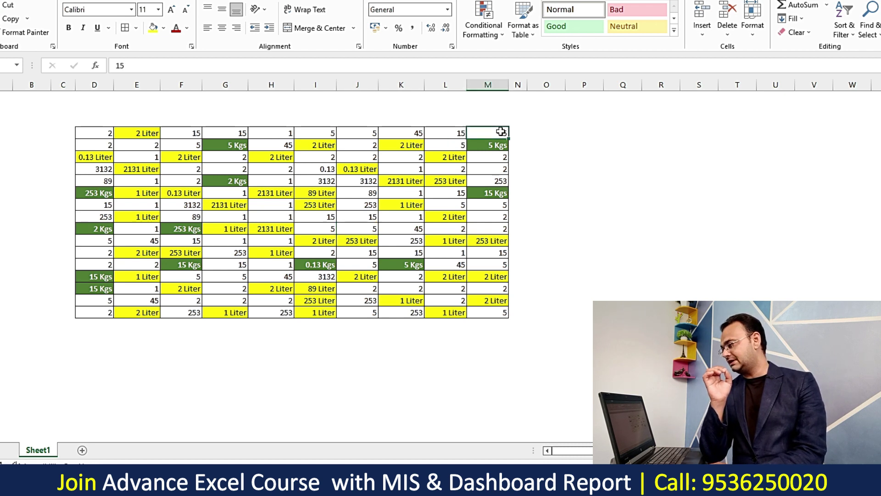
left_click(356, 168)
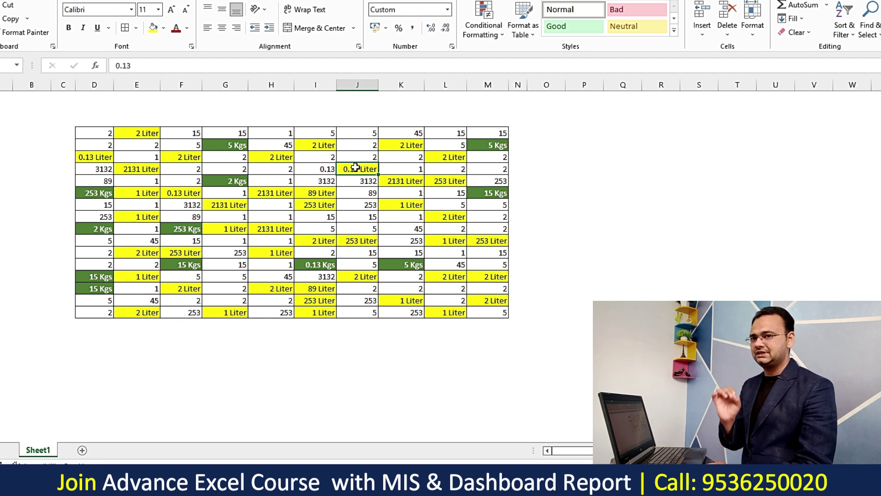
left_click(204, 338)
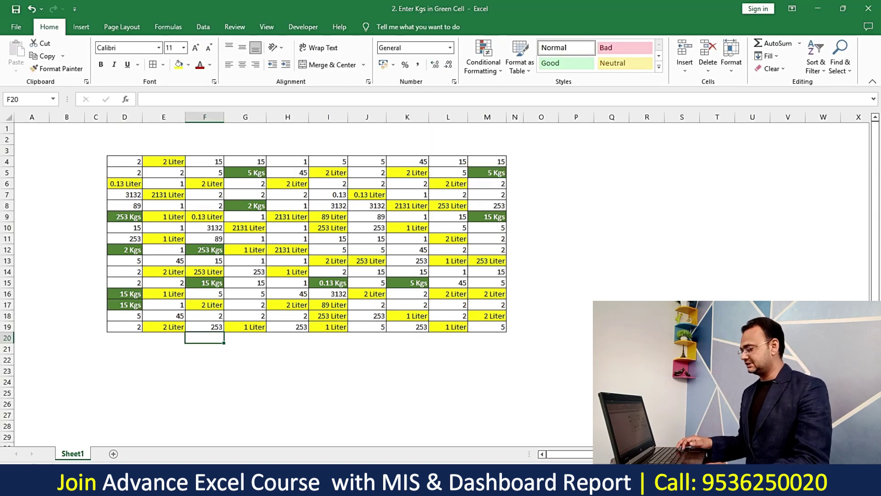
Switch to the Monthly Total Need in a Sheet workbook and review its DATE, Delhi, Mumbai, TOTAL columns.
left_click(268, 419)
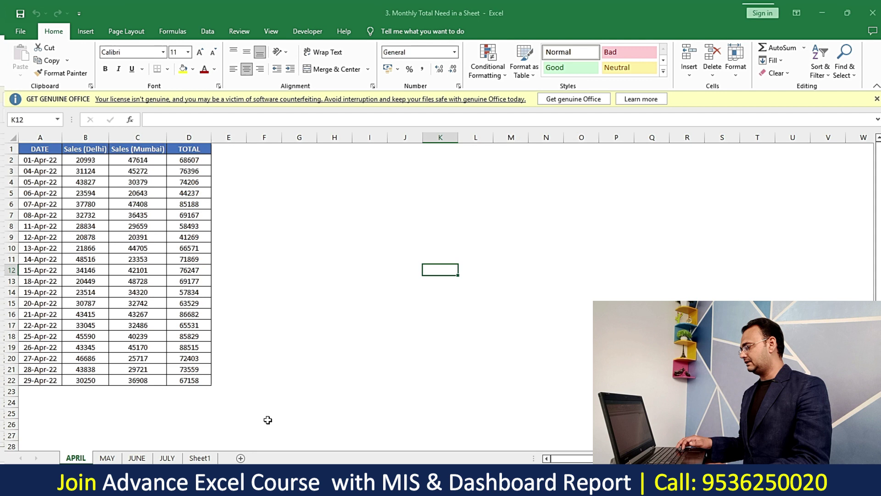
left_click(320, 203)
left_click(226, 218)
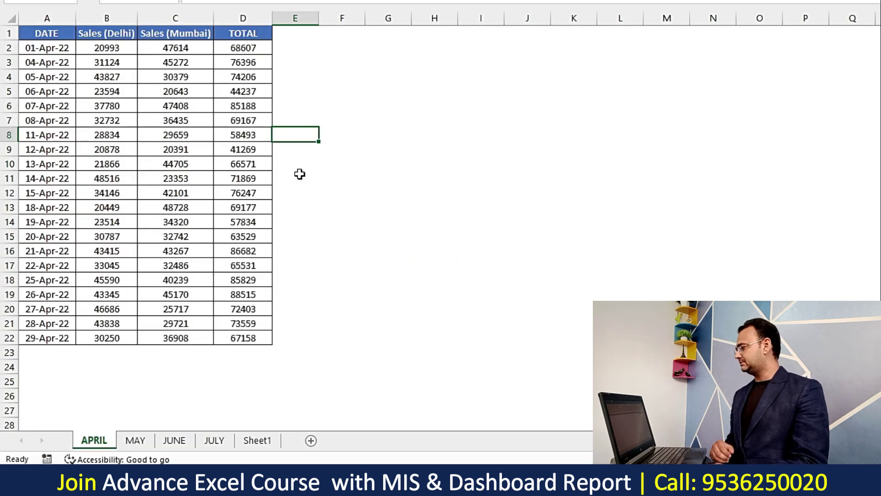
left_click(47, 15)
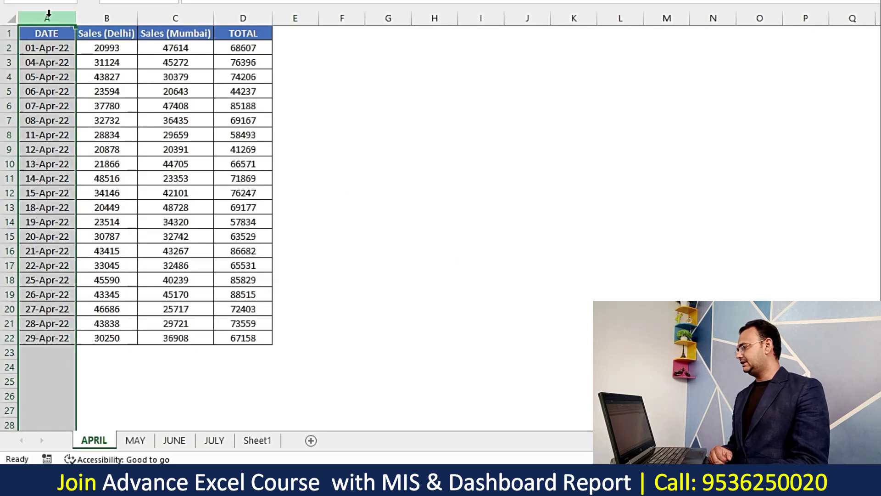
left_click_drag(53, 48, 46, 326)
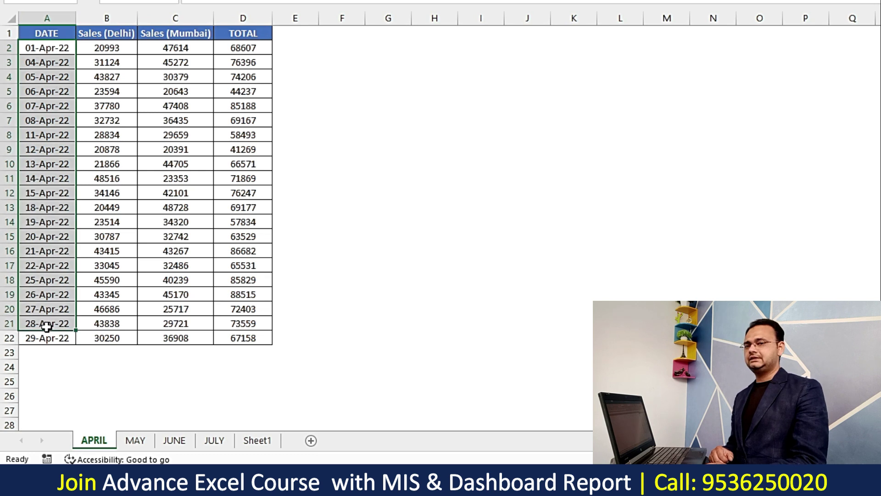
left_click(110, 18)
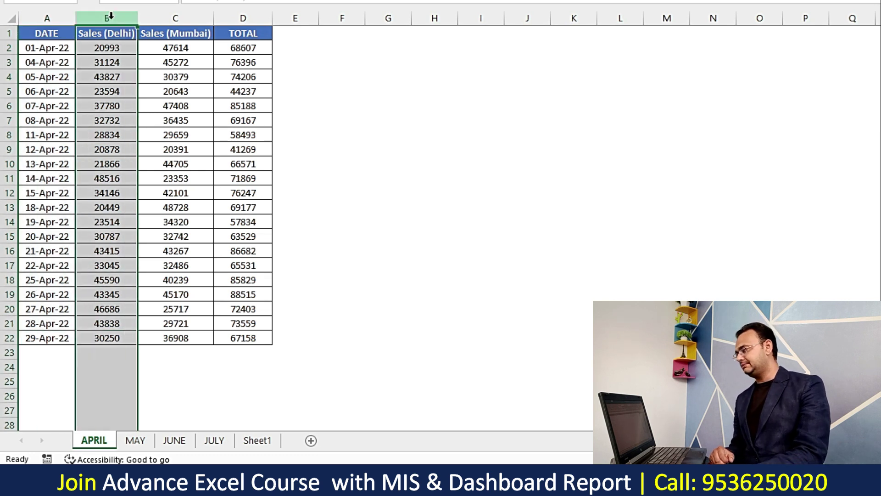
left_click(164, 19)
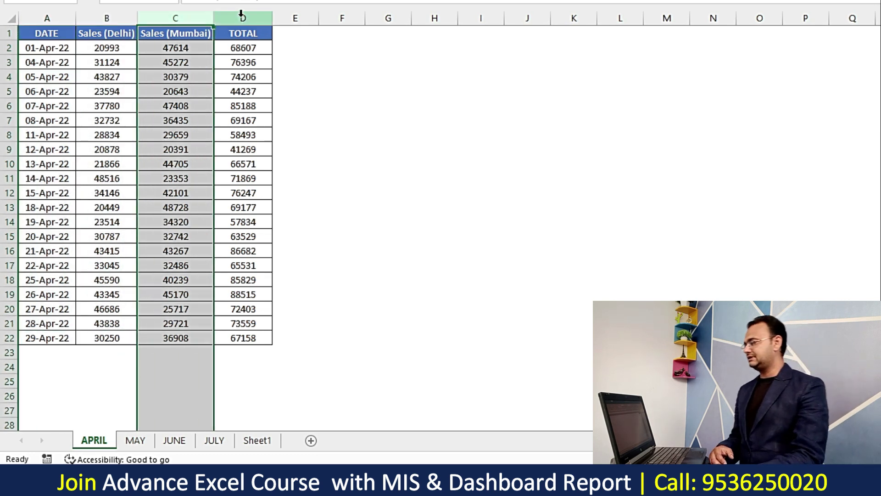
left_click(241, 17)
Look through the MAY, JUNE and JULY sheets, then start typing MONTH in Sheet1's B2.
left_click(138, 442)
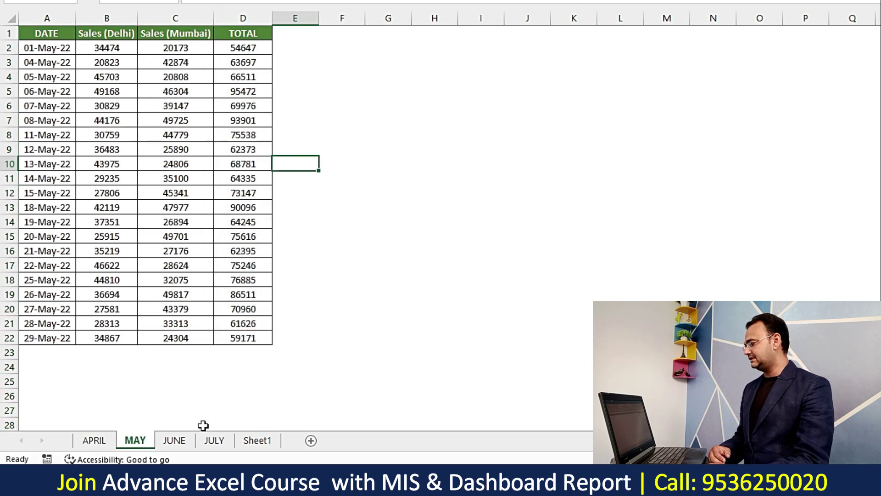
left_click(176, 440)
left_click(212, 442)
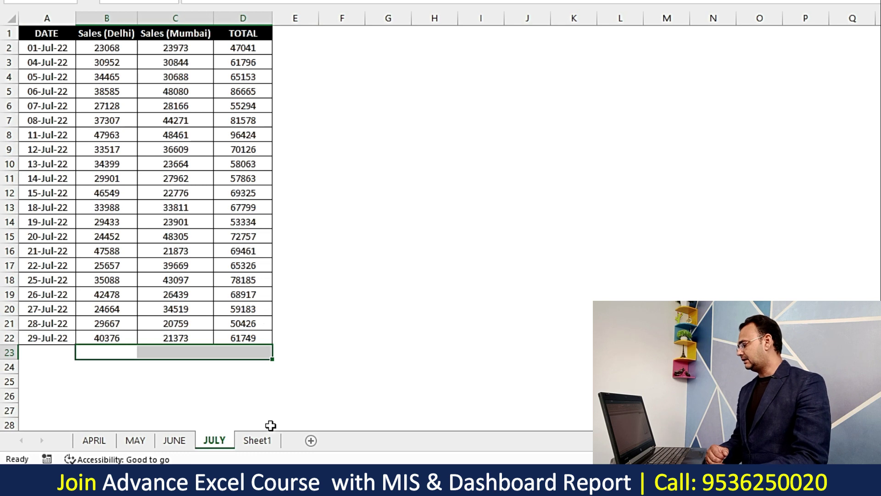
left_click(267, 440)
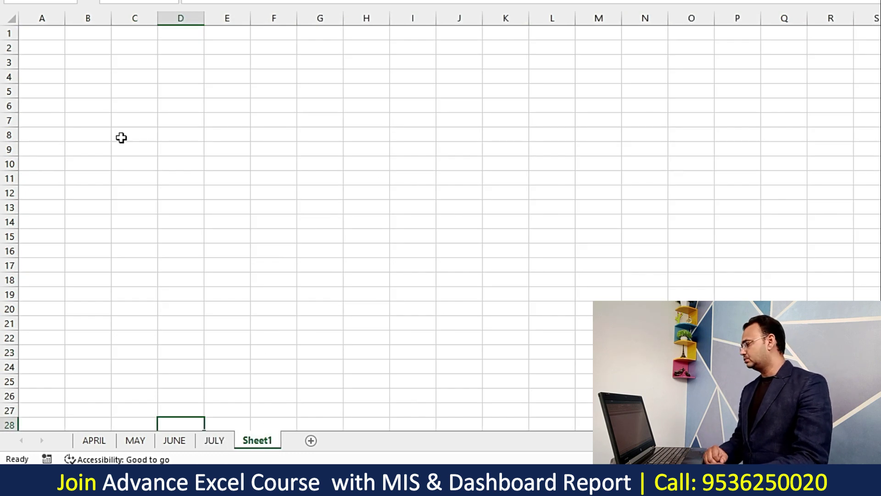
left_click(106, 50)
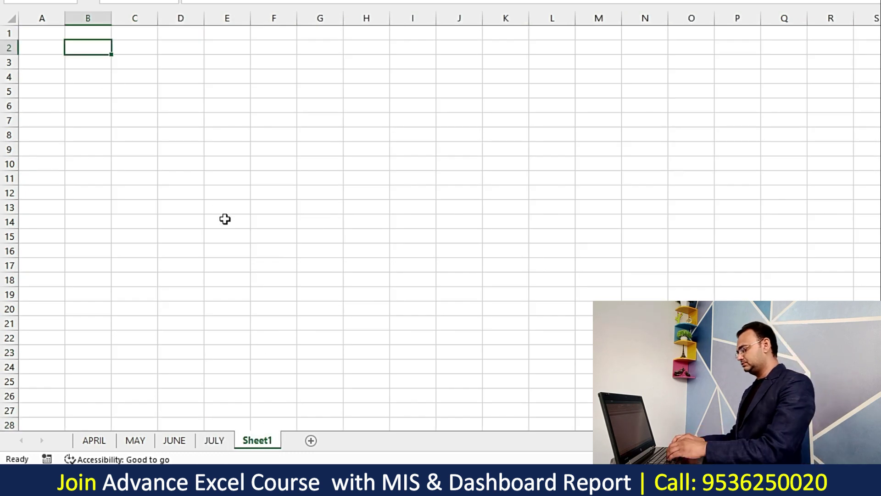
type("MONTH")
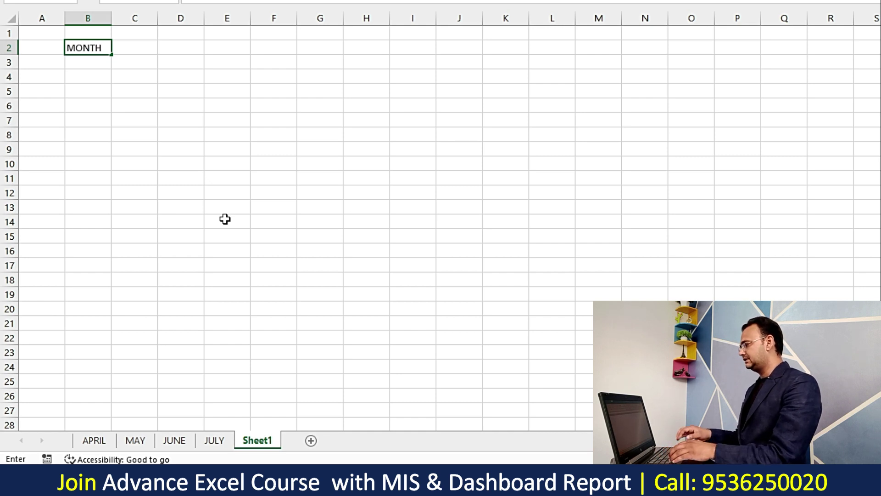
Finish MONTH in B2 and paste JULY's B1:D1 headings as values into C2:E2.
key("Tab")
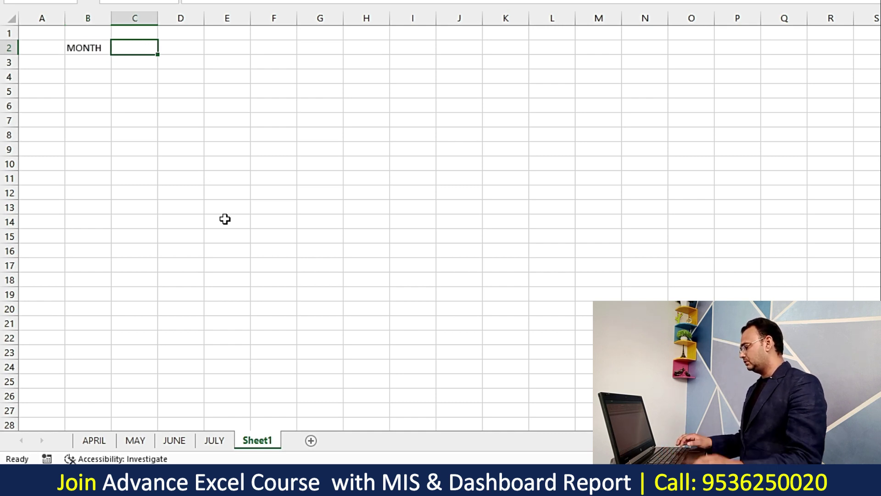
left_click(214, 440)
left_click(121, 33)
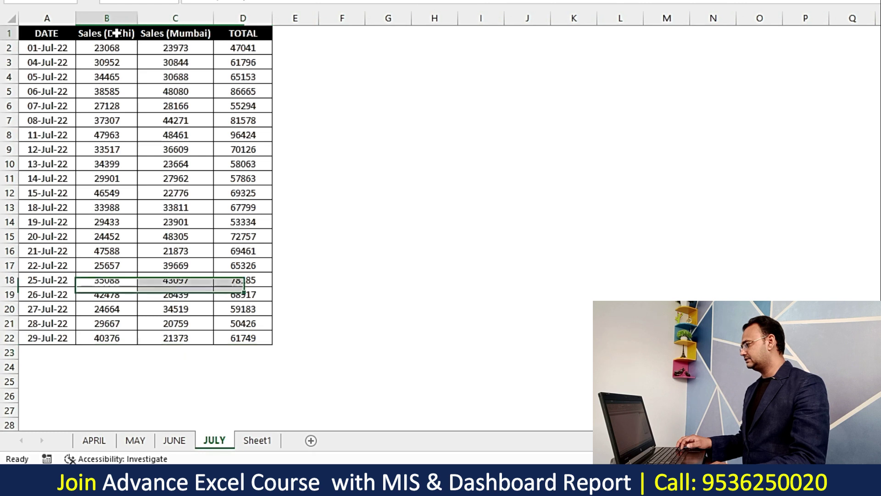
left_click_drag(120, 34, 243, 33)
key("ctrl+c")
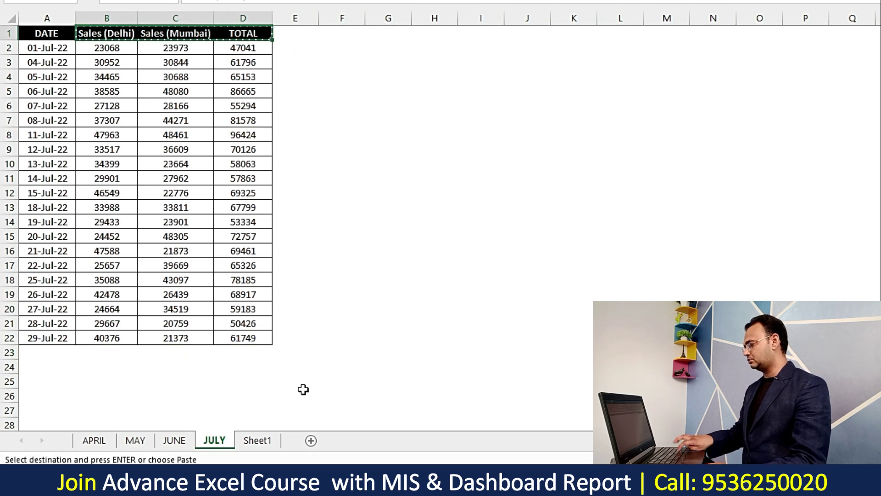
key("ctrl+Page_Down")
right_click(138, 50)
key("s")
key("v")
left_click(186, 133)
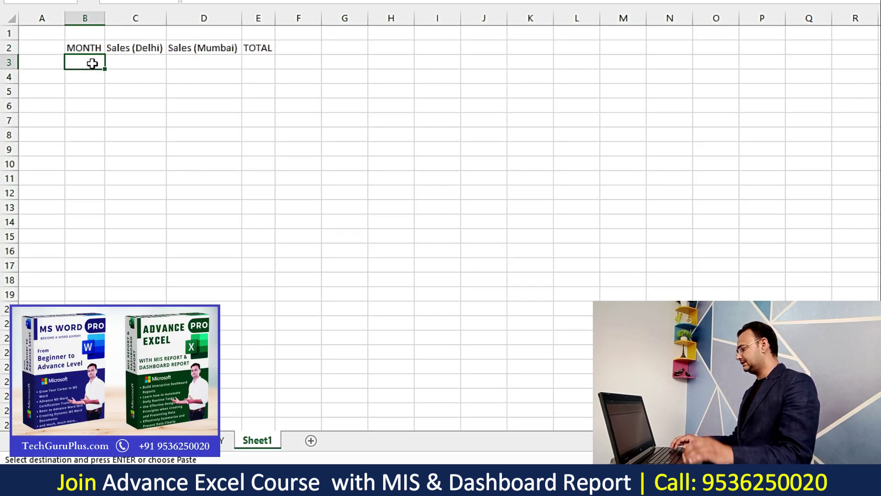
Enter APRIL in B3 and check the order of the APRIL to JULY sheets.
type("A")
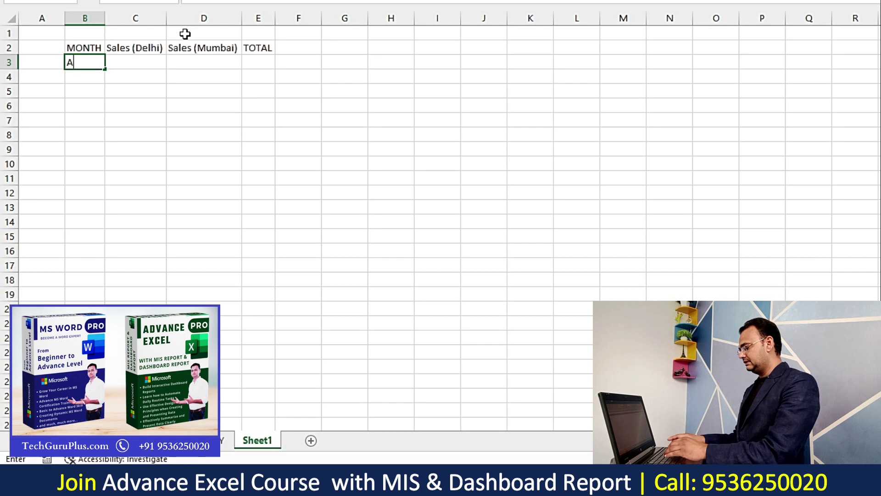
type("PRIL")
key("Return")
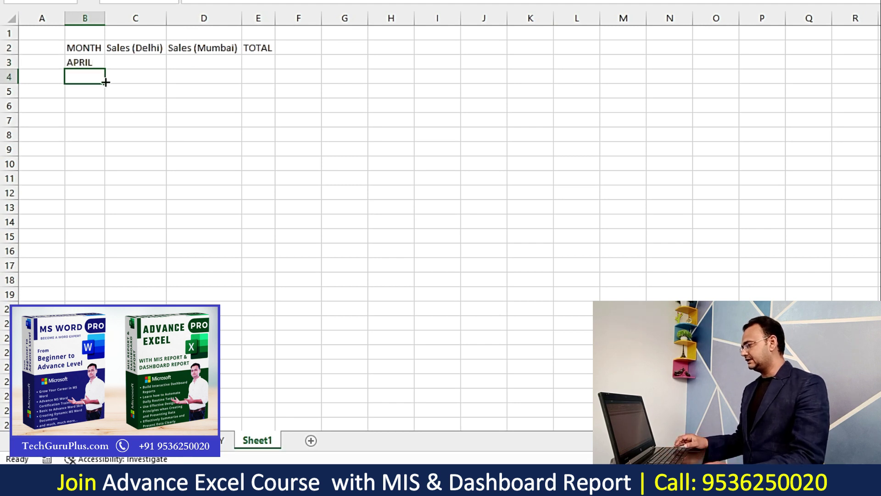
left_click_drag(96, 62, 110, 207)
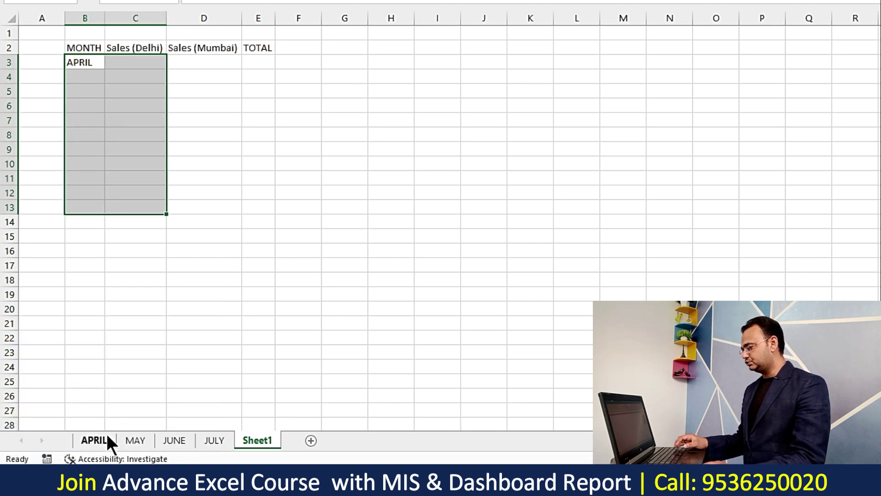
left_click(108, 438)
left_click(135, 440)
left_click(181, 440)
left_click(210, 441)
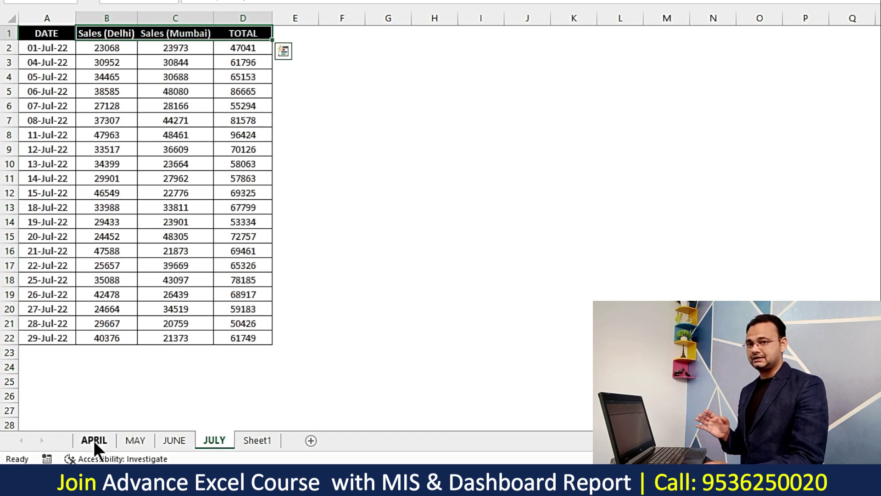
left_click(257, 441)
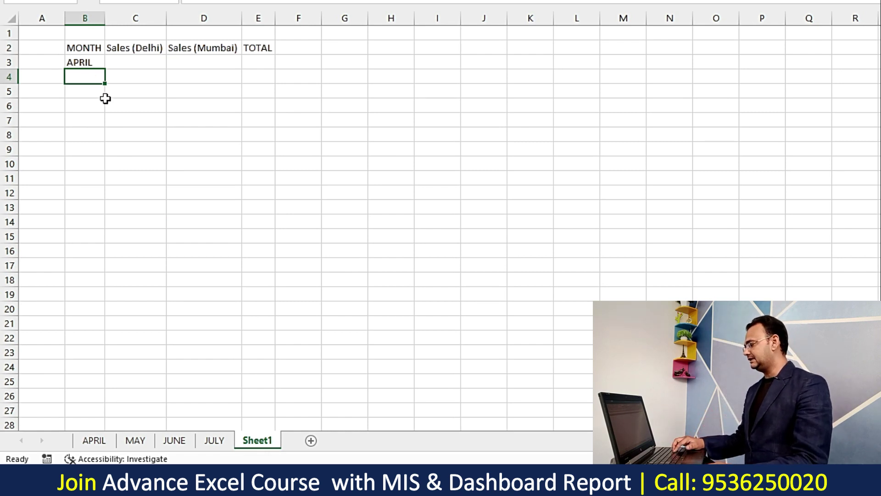
List MAY, JUNE and JULY in B4:B6 below APRIL.
type("MAY")
key("Return")
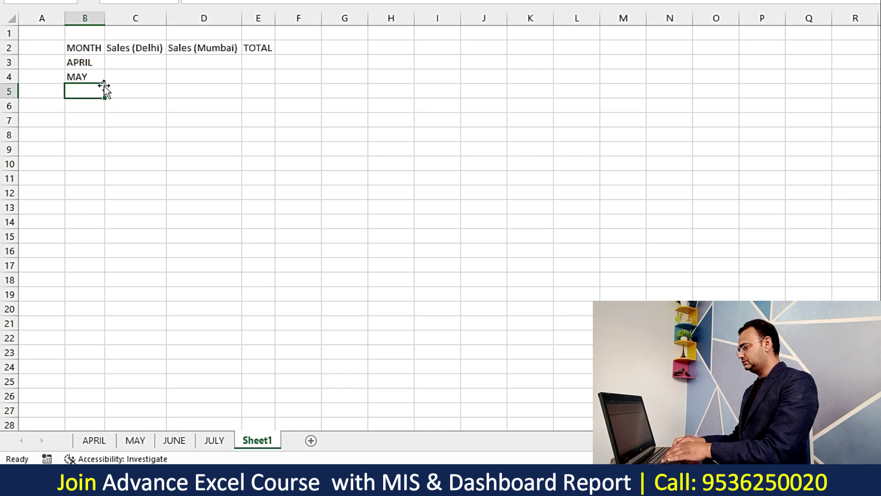
type("JUNE")
key("Return")
type("JUL")
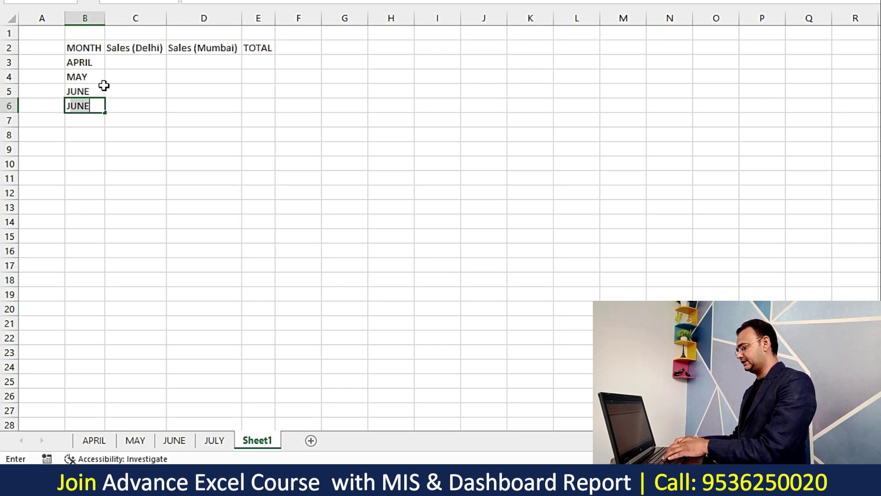
type("Y")
key("Return")
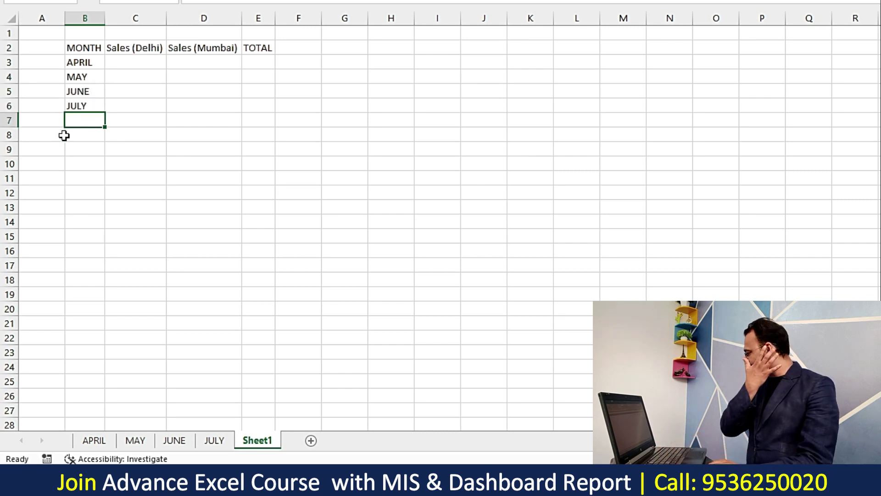
left_click_drag(92, 65, 95, 103)
left_click(135, 77)
left_click(95, 440)
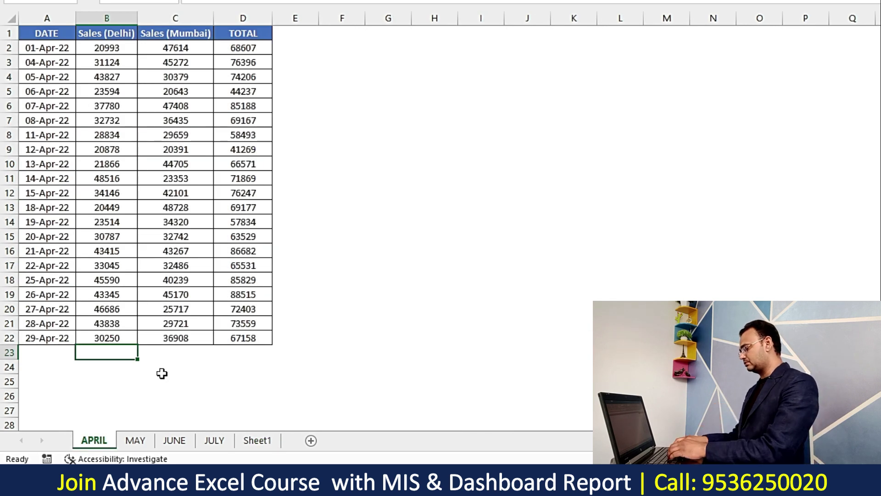
On APRIL, add a bold TOTAL row in A23:D23 summing each column (Delhi 705209).
type("TOTAL")
key("Tab")
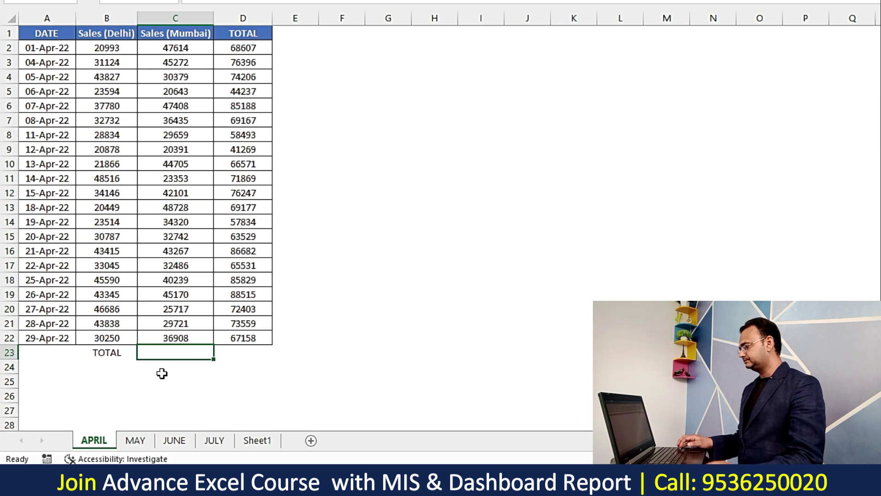
left_click(113, 354)
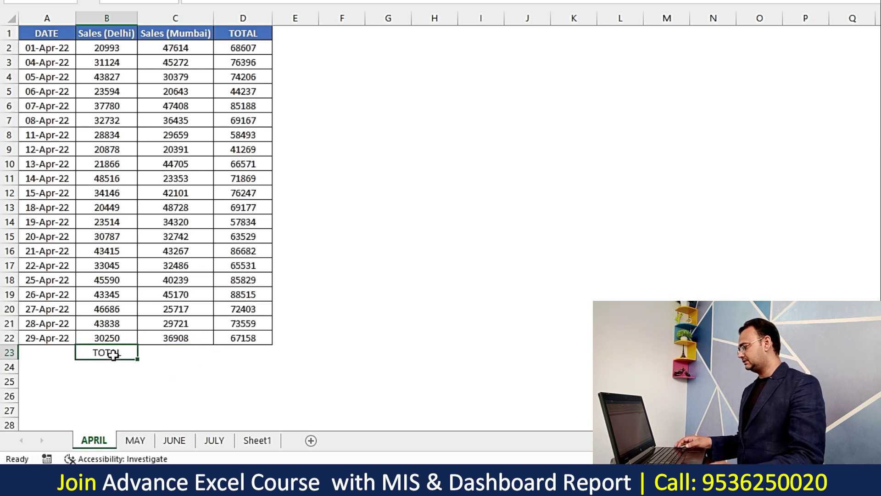
left_click_drag(65, 356, 66, 357)
key("Tab")
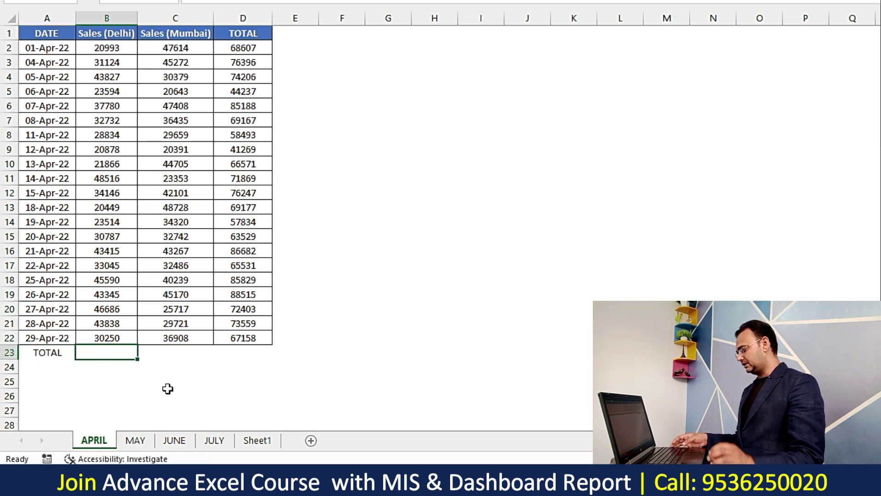
key("alt+equal")
key("Return")
key("Up")
key("shift+Right")
key("shift+Right")
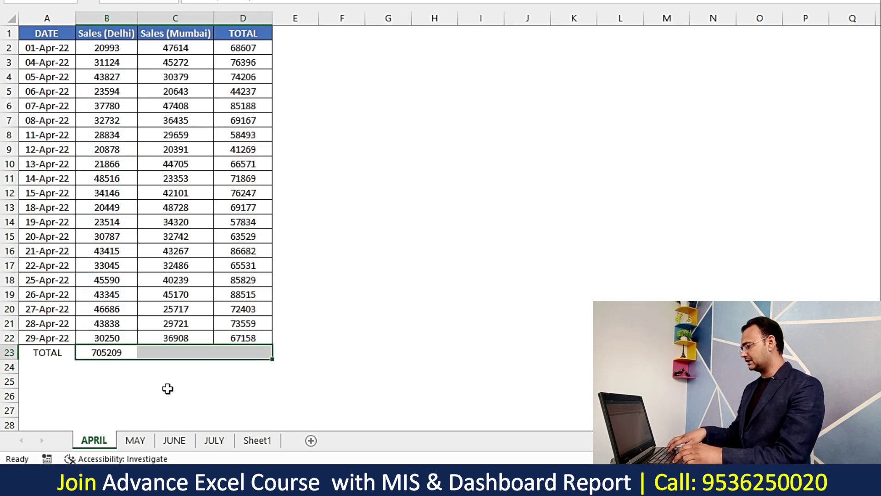
key("ctrl+r")
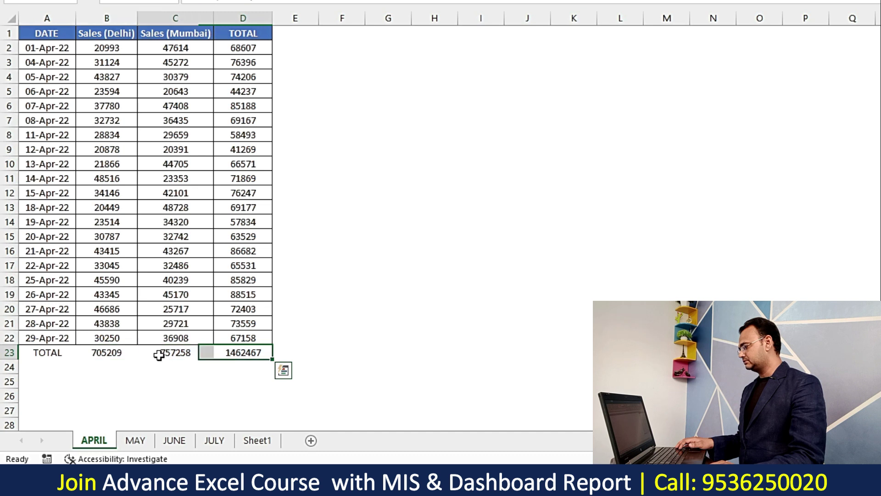
left_click_drag(242, 354, 59, 354)
key("ctrl+b")
left_click(292, 280)
left_click(122, 354)
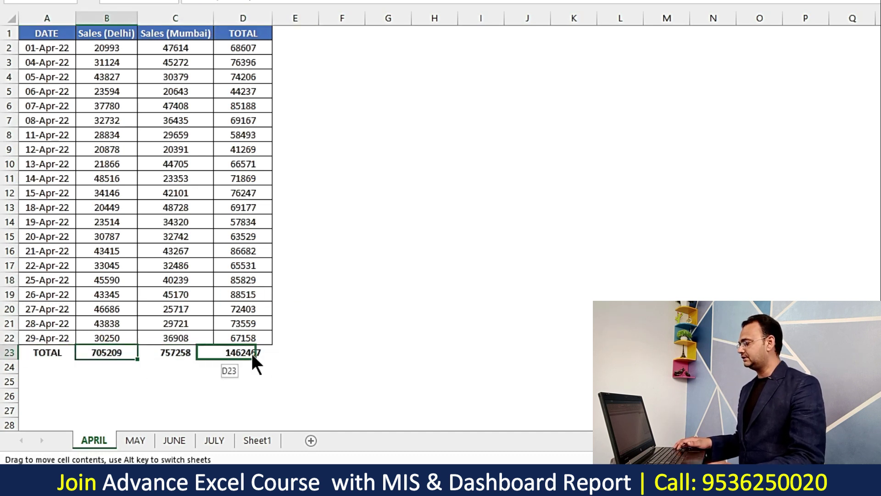
Copy the TOTAL label to MAY's A23 and add a bold row of column sums.
left_click(134, 440)
left_click(94, 441)
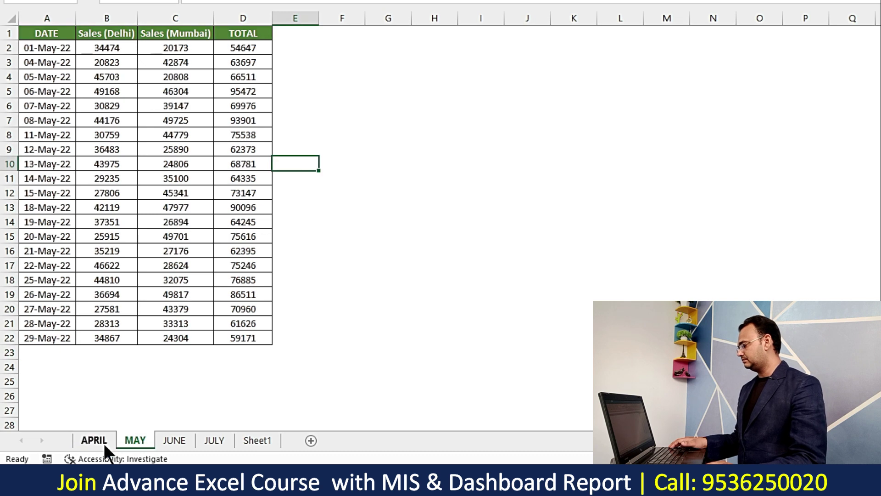
key("ctrl+c")
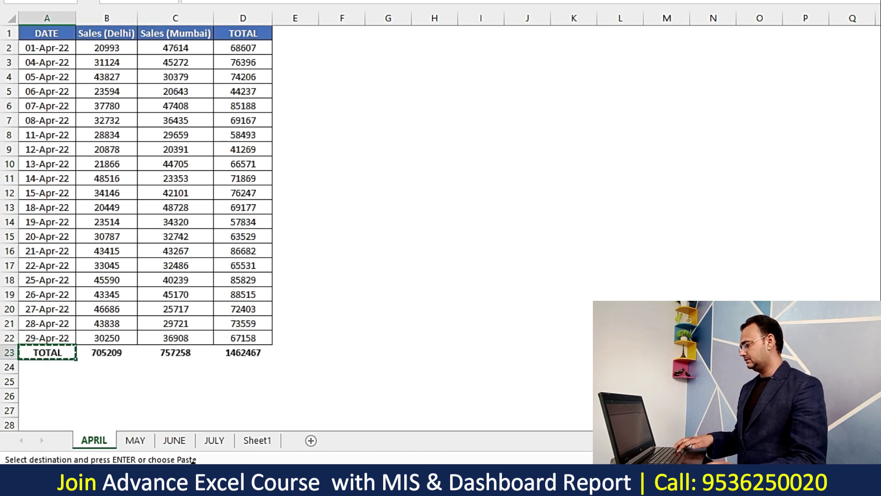
left_click(135, 440)
left_click(65, 353)
key("ctrl+v")
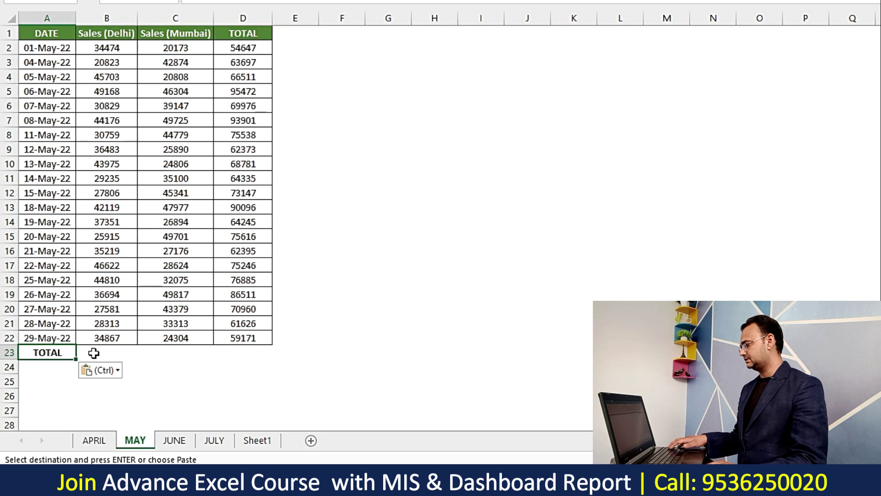
left_click(117, 352)
key("Return")
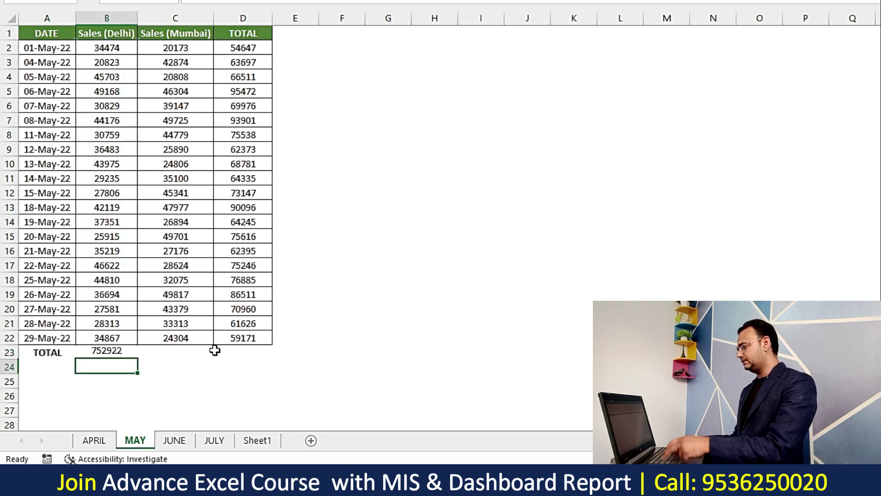
left_click_drag(127, 349, 251, 352)
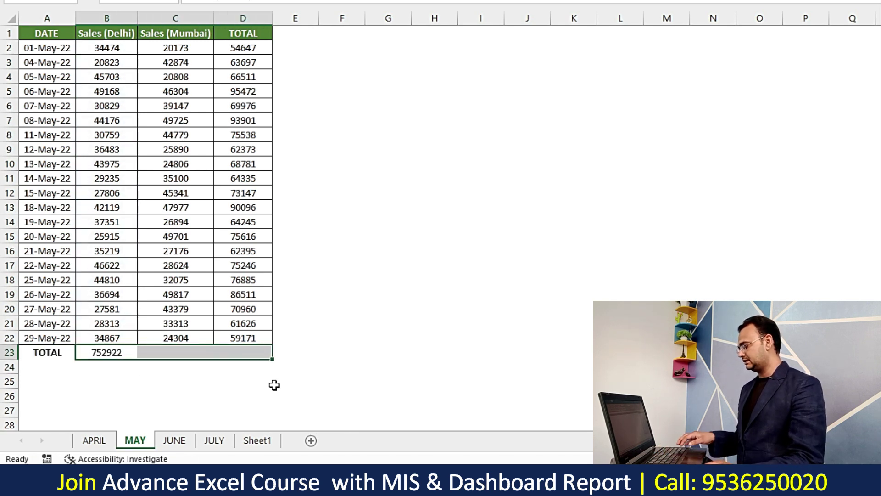
key("alt+equal")
key("ctrl+b")
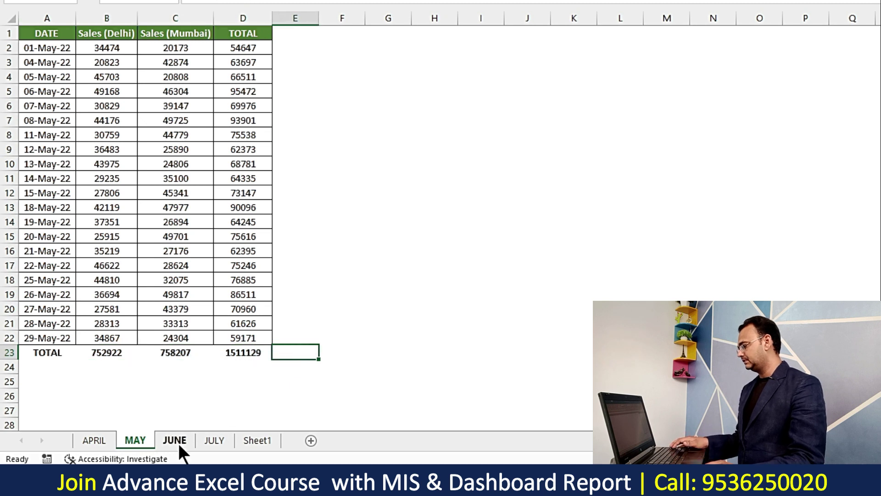
On JUNE, enter TOTAL in A23 and sum the Delhi sales column in B23.
left_click(175, 440)
left_click(60, 355)
type("TOT")
key("Escape")
type("TO")
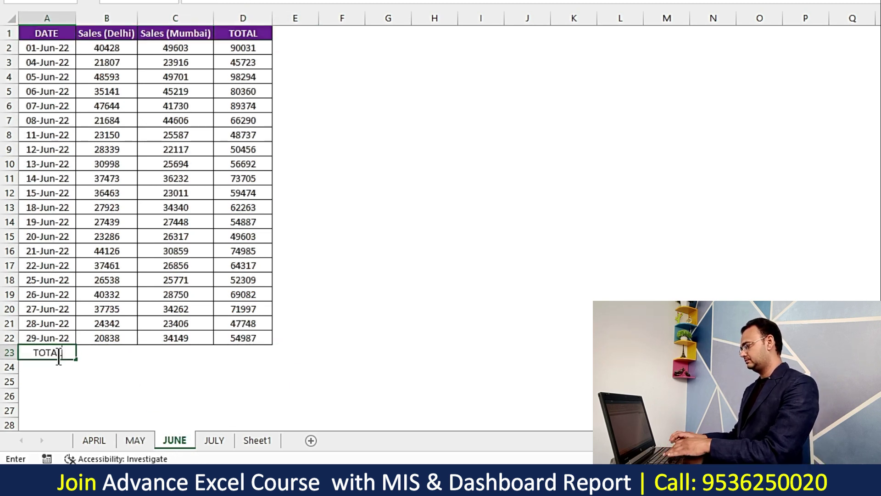
key("Tab")
key("alt+equal")
key("Return")
Fill the June sums across to D23 and bold the row (681740, 679574, 1361314).
key("Up")
key("Left")
key("Right")
key("Right")
key("Left")
key("Left")
key("Right")
key("shift+Right")
key("shift+Right")
key("ctrl+r")
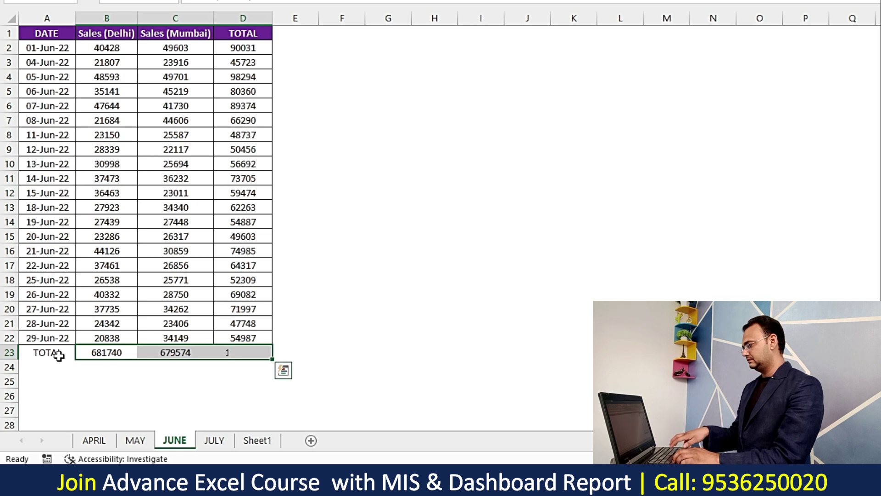
key("Left")
key("shift+Right")
key("shift+Right")
key("shift+Right")
key("ctrl+b")
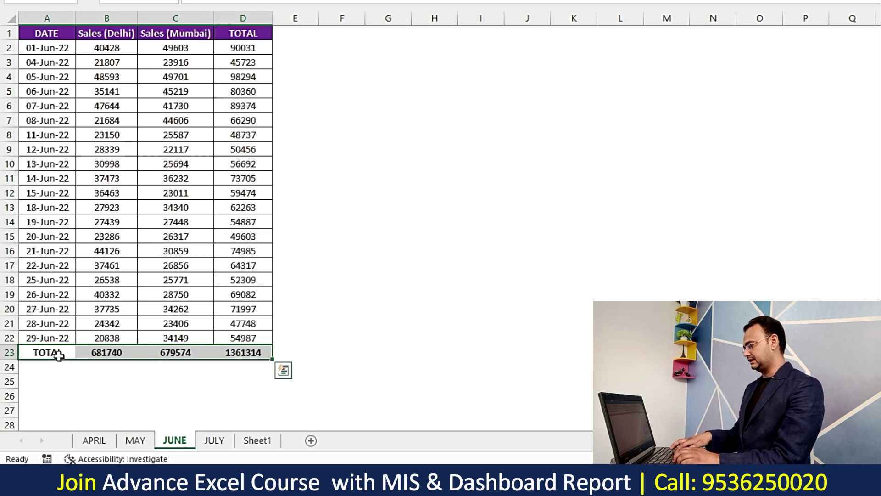
left_click(223, 248)
Paste the bold TOTAL row into A23 of the JULY sheet.
left_click(213, 441)
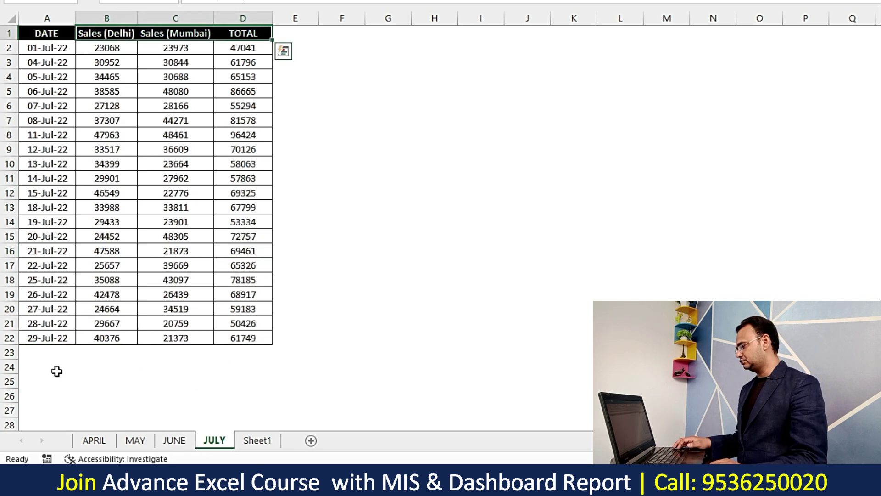
left_click(53, 356)
key("ctrl+v")
In Sheet1 C3, enter =VLOOKUP("TOTAL",APRIL!A:D,2,0) to pull April's Delhi total 705209.
left_click(257, 440)
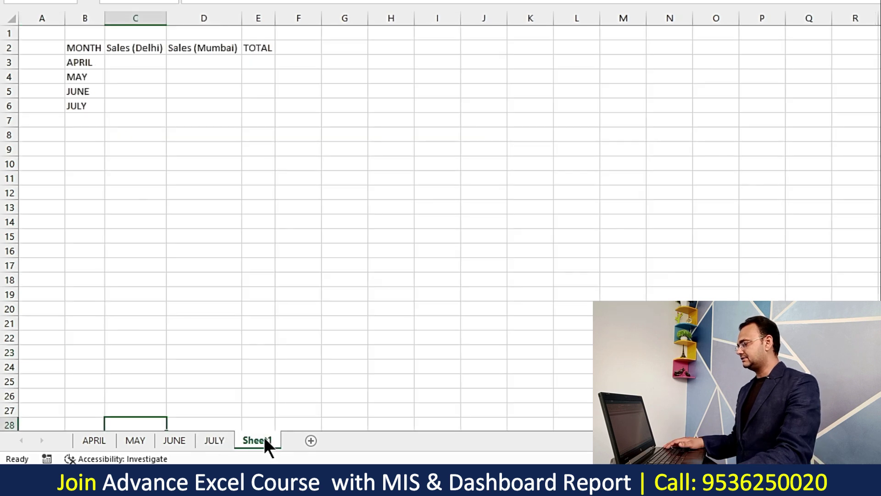
left_click(154, 66)
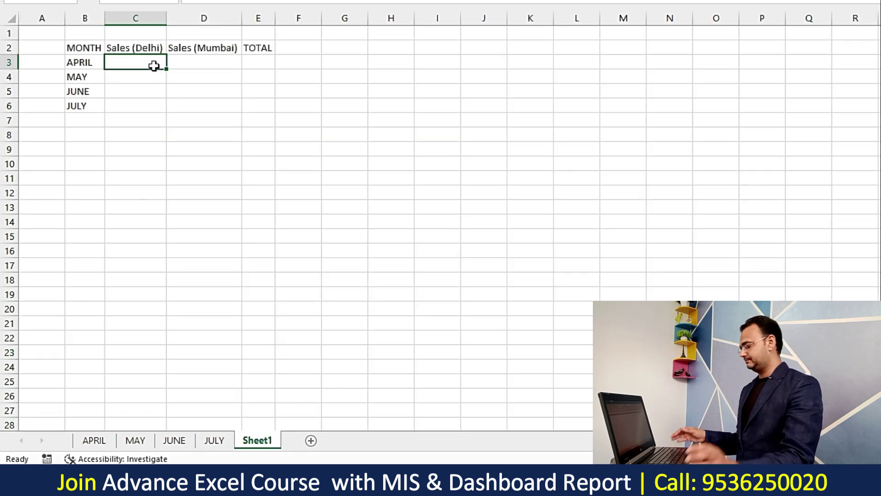
type("=VLOO")
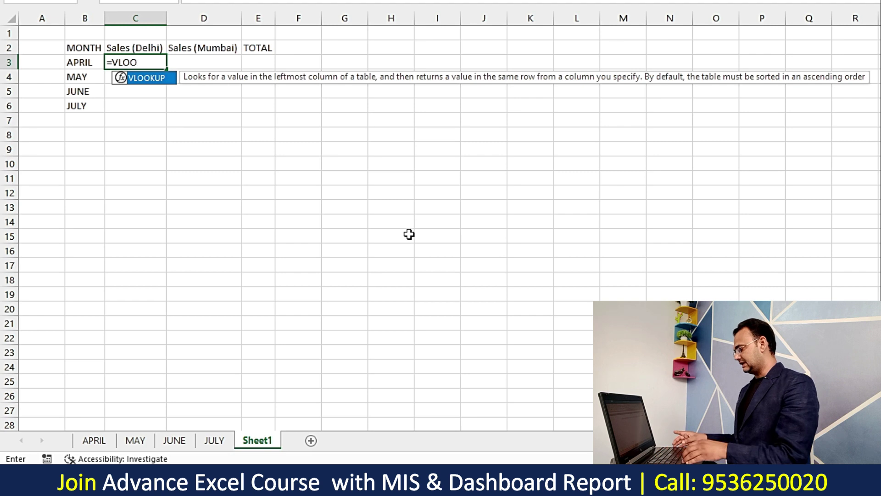
key("Tab")
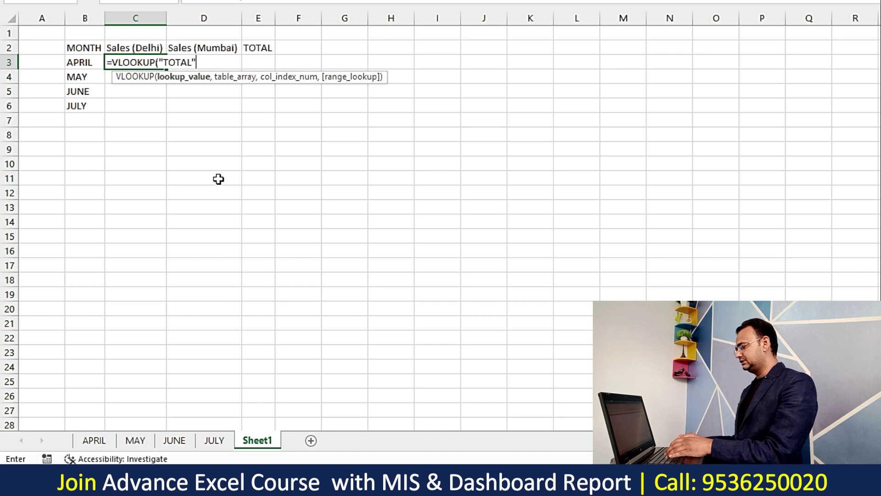
type(",")
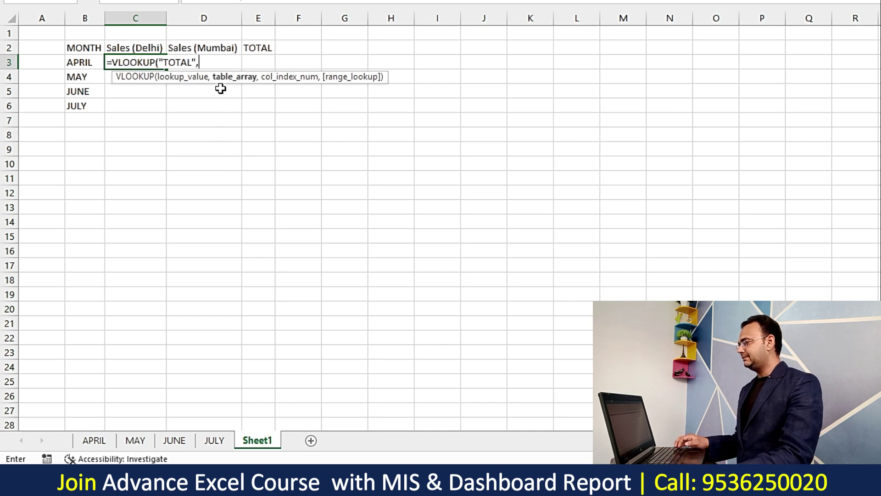
left_click(84, 437)
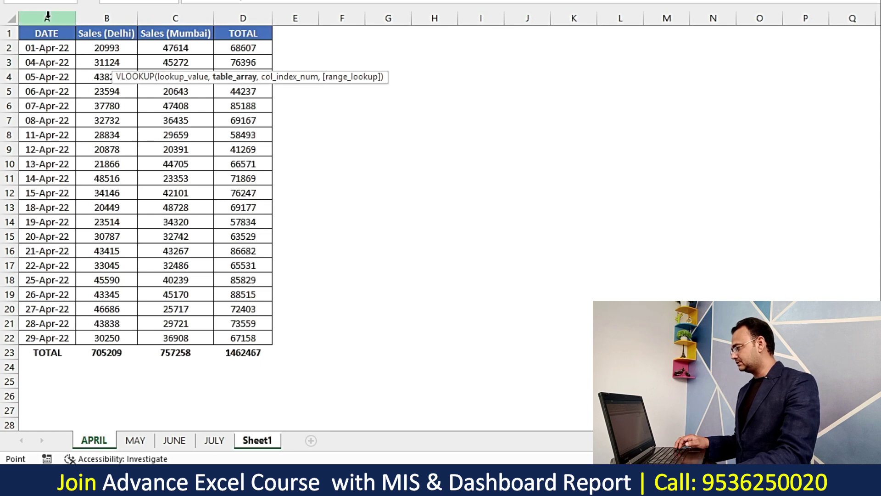
left_click_drag(47, 17, 231, 17)
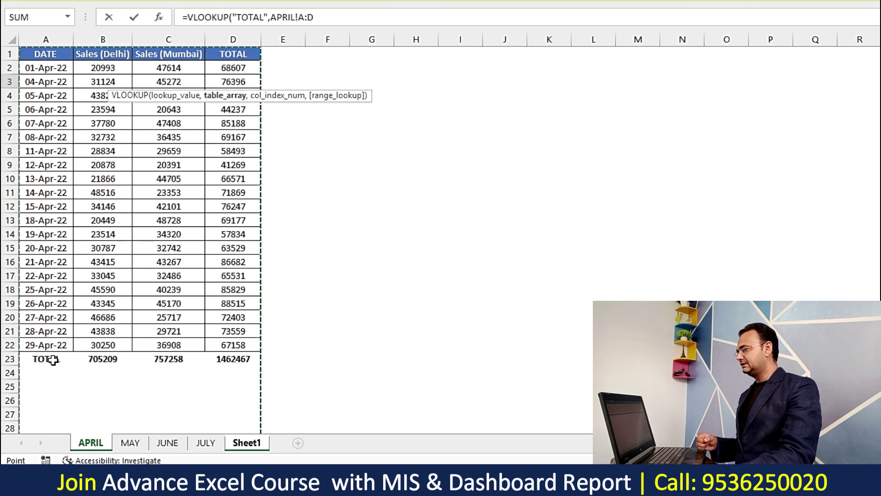
type(",")
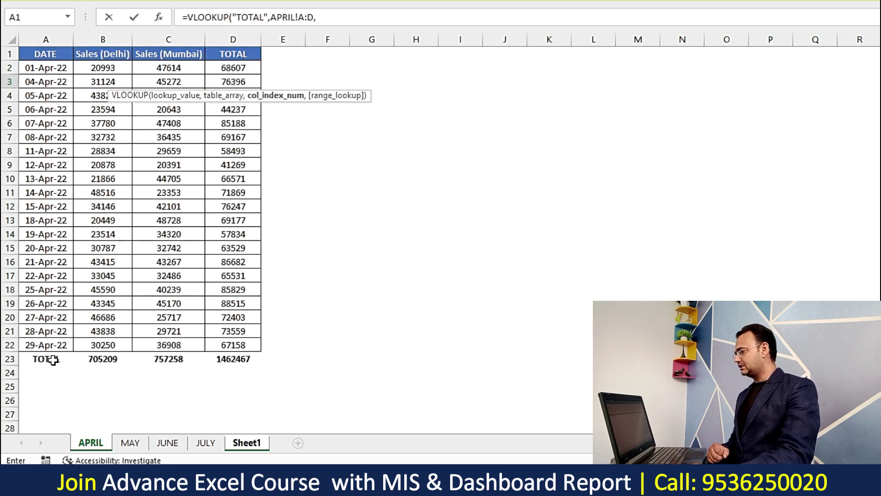
left_click(349, 17)
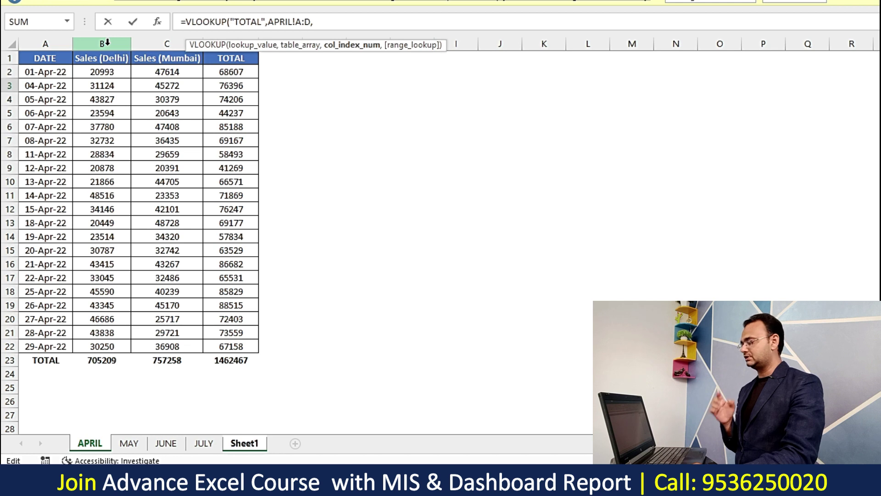
type("2,")
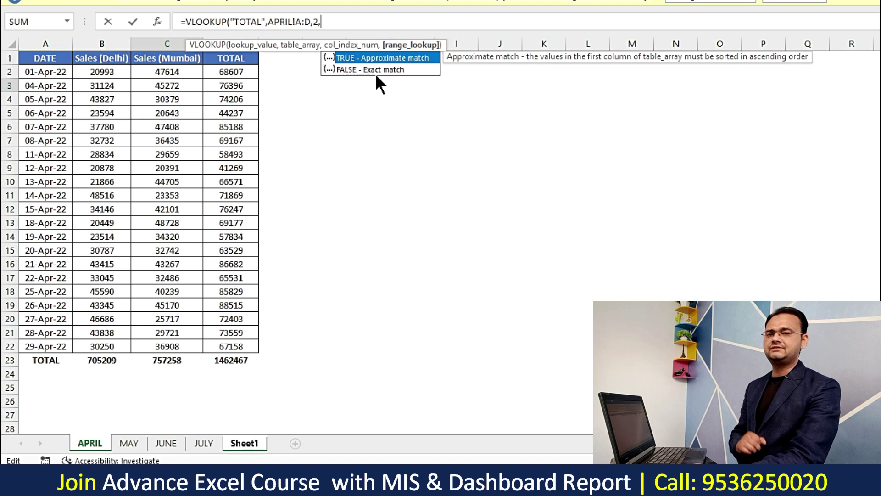
type("0)")
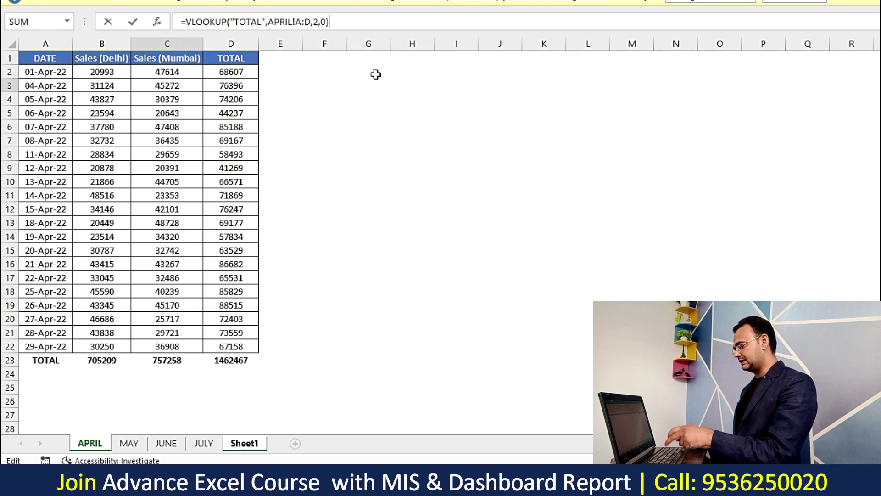
key("Return")
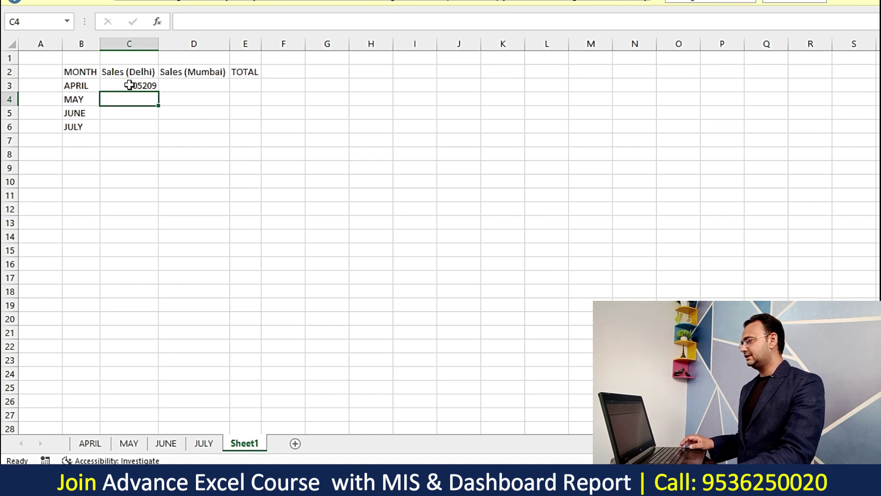
Compare C3's April Delhi lookup with the Delhi total in the APRIL sheet's B23.
left_click(129, 85)
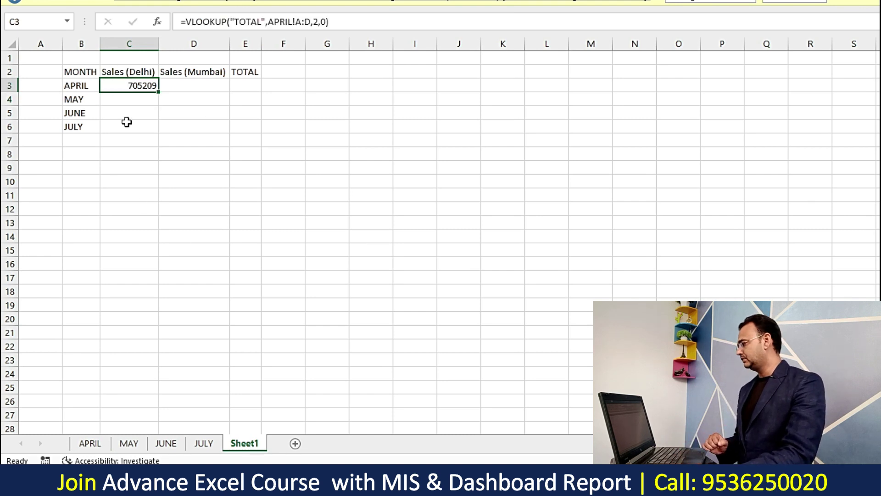
left_click(87, 443)
left_click(103, 363)
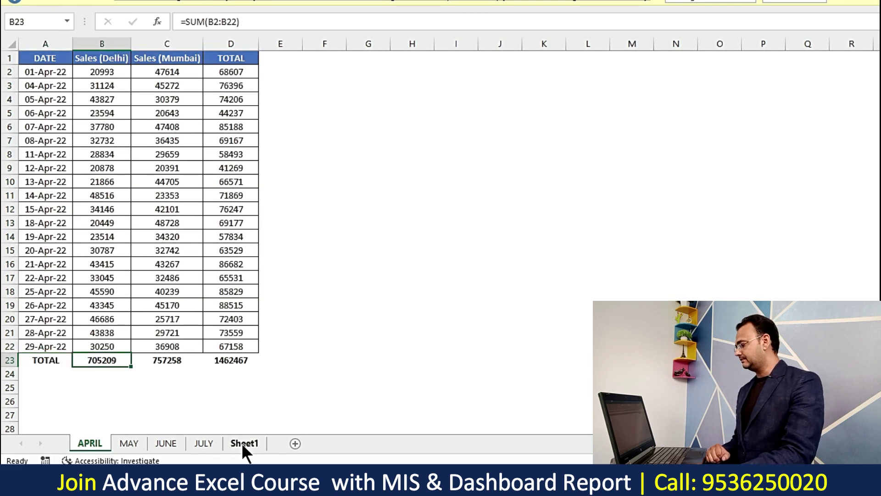
left_click(243, 443)
left_click(199, 86)
left_click(152, 83)
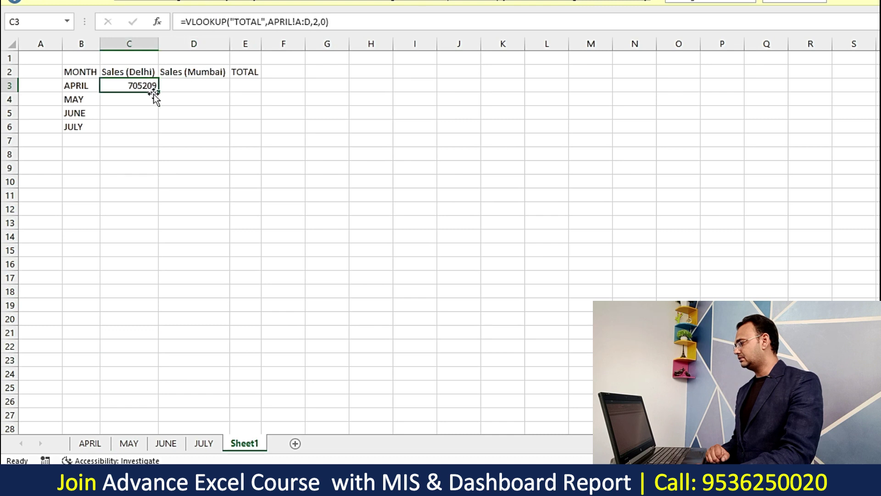
Copy C3's lookup formula into D3 and begin replacing its column index.
left_click(352, 18)
left_click_drag(352, 22, 180, 22)
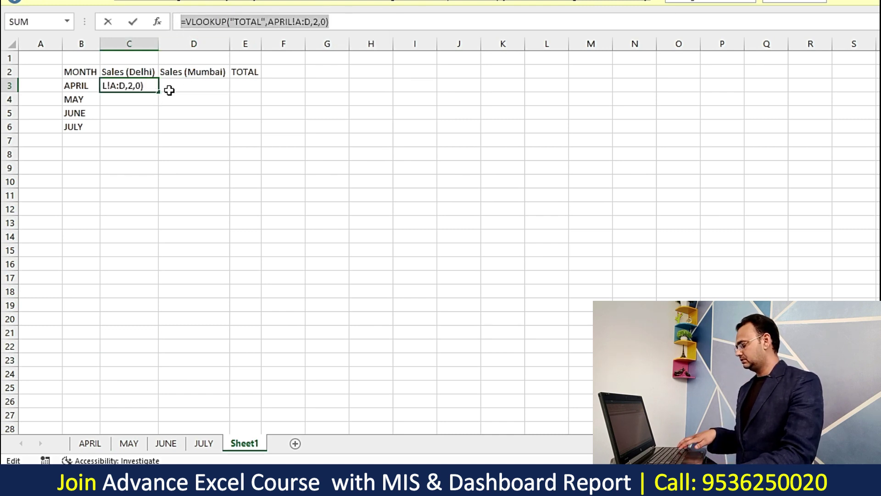
double_click(183, 84)
key("ctrl+v")
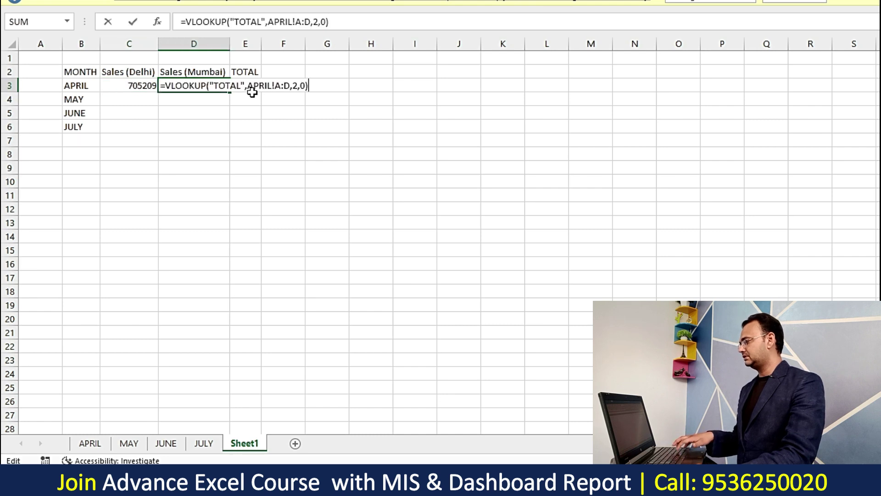
left_click(295, 87)
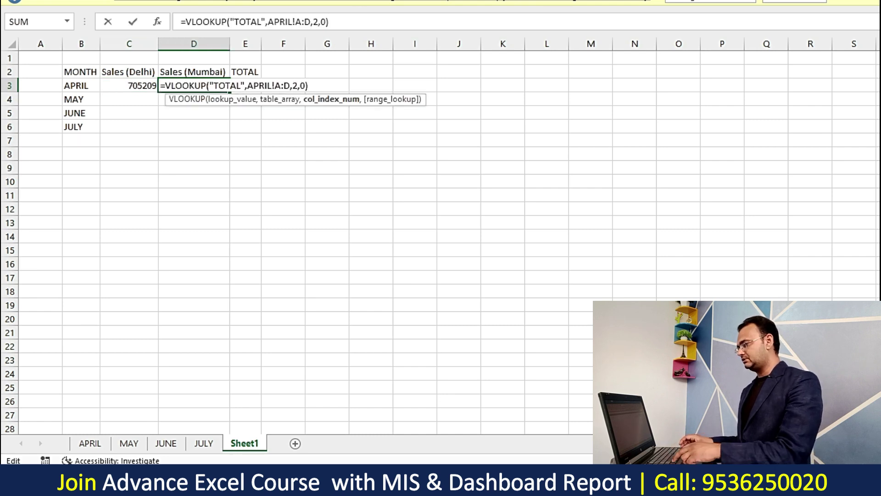
key("BackSpace")
Finish the April Mumbai lookup with column index 3 and check its result.
type("3")
key("Return")
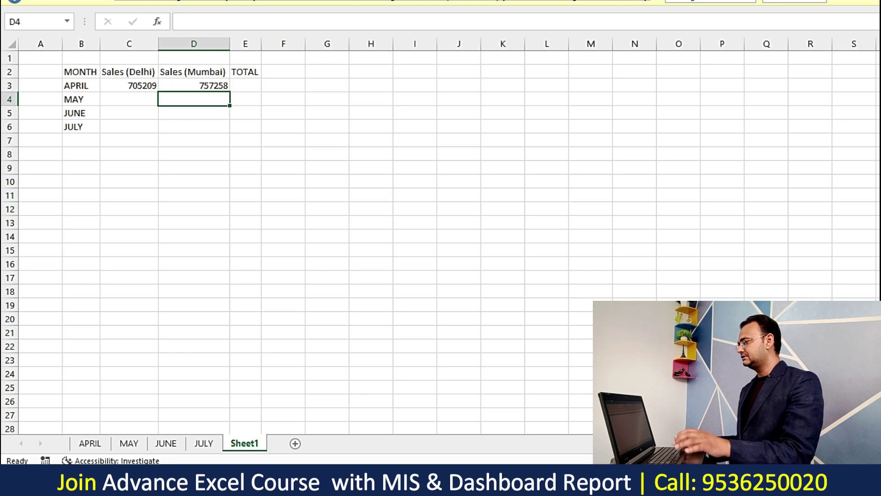
left_click(221, 68)
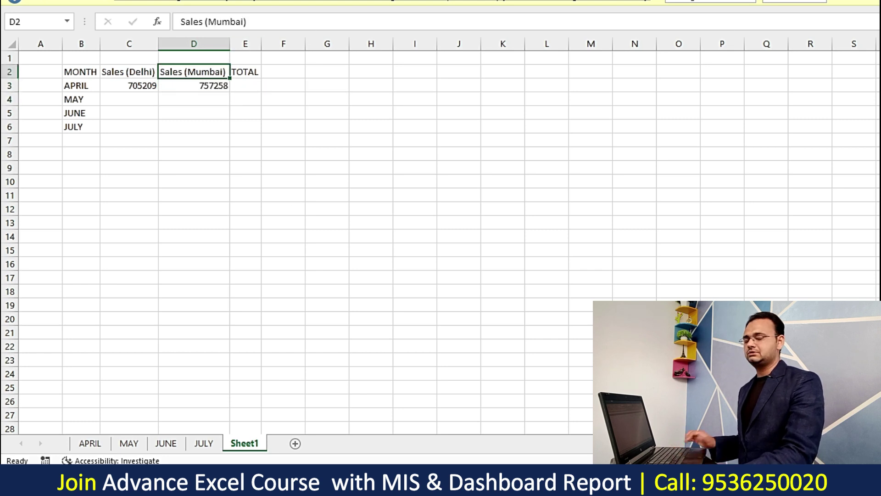
left_click(188, 89)
left_click(206, 121)
left_click(202, 85)
After comparing the APRIL sheet totals, enter =C3+D3 in E3 for 1462467.
left_click(90, 443)
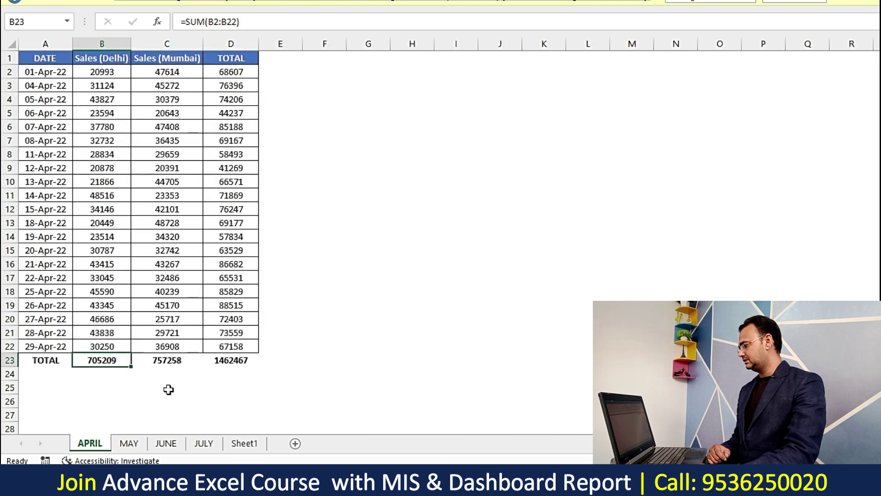
left_click(164, 358)
left_click_drag(118, 358, 157, 360)
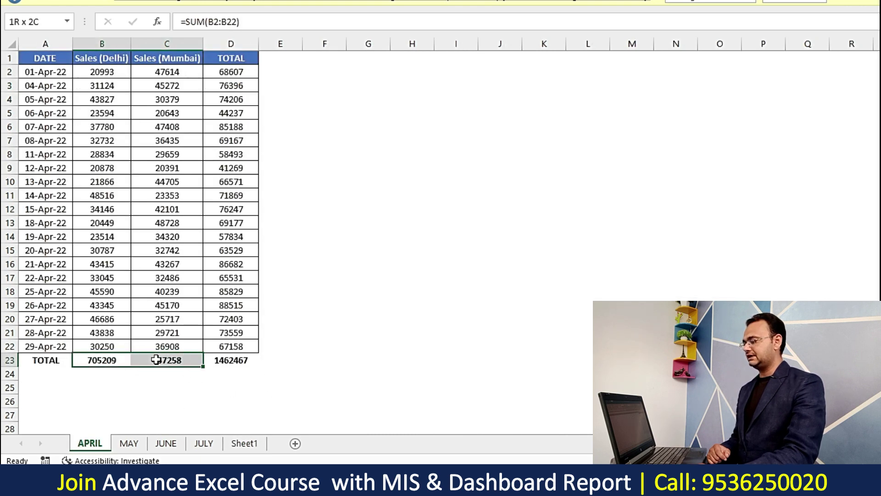
left_click(244, 443)
left_click(245, 85)
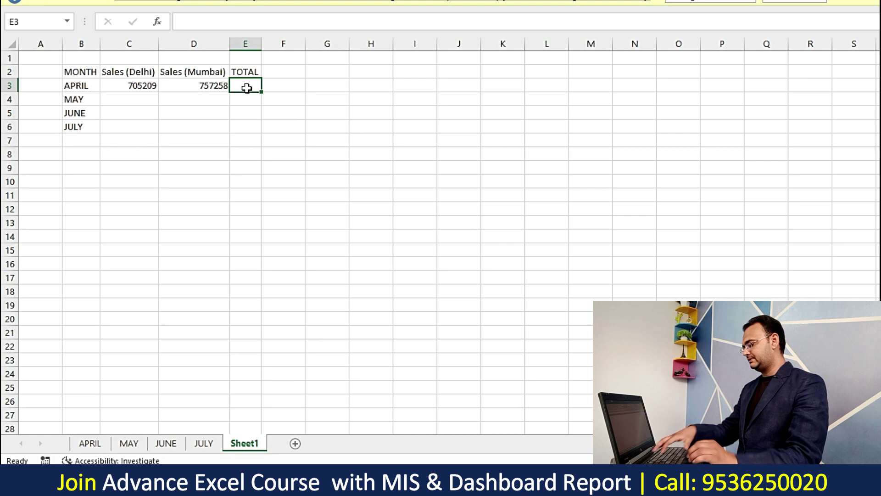
type("=C3+")
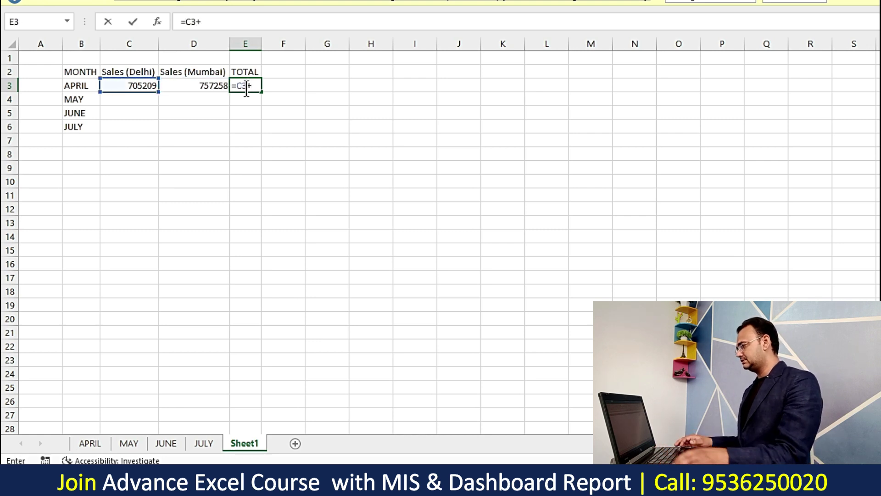
type("D3")
key("Return")
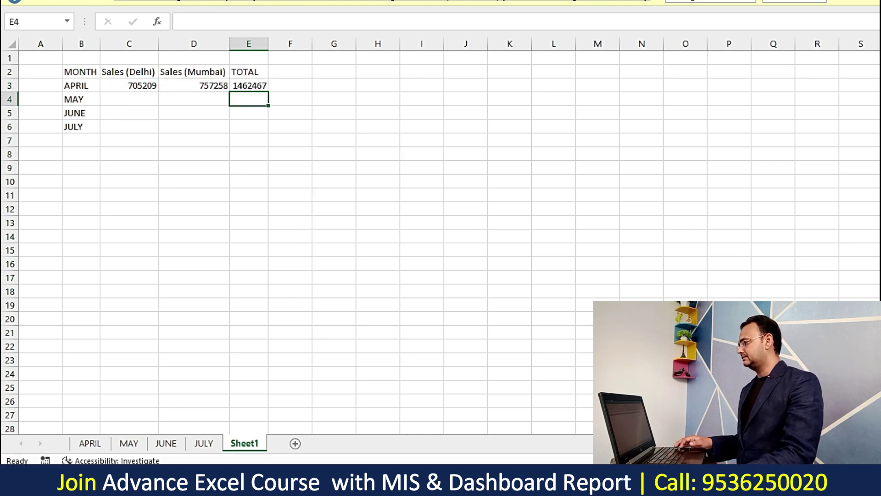
left_click(144, 88)
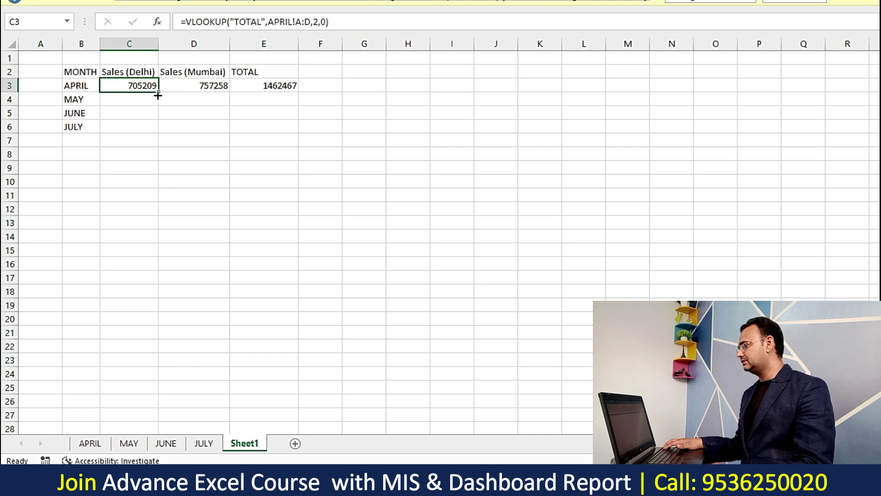
Clear the wrong copies in C4:C6 and rewrite C3 as =VLOOKUP("TOTAL",INDIRECT(B3&"!A:D"),2,0).
left_click_drag(158, 95, 158, 133)
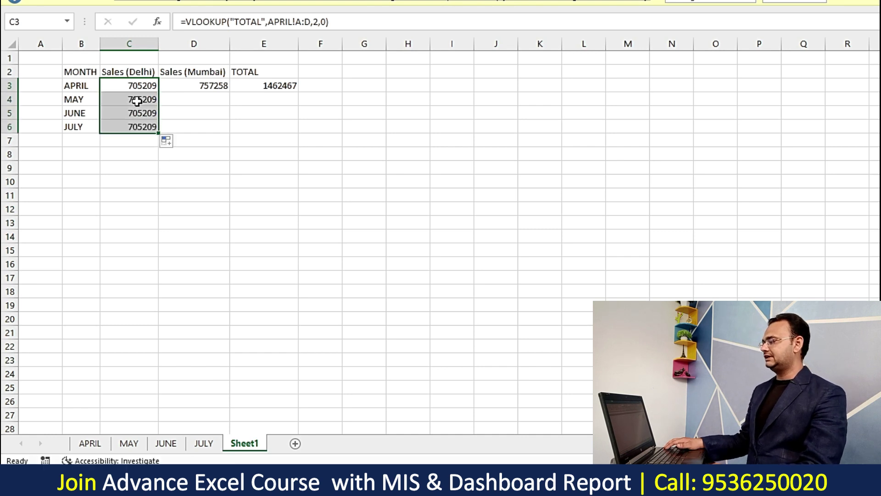
left_click_drag(138, 99, 143, 127)
key("Delete")
double_click(131, 86)
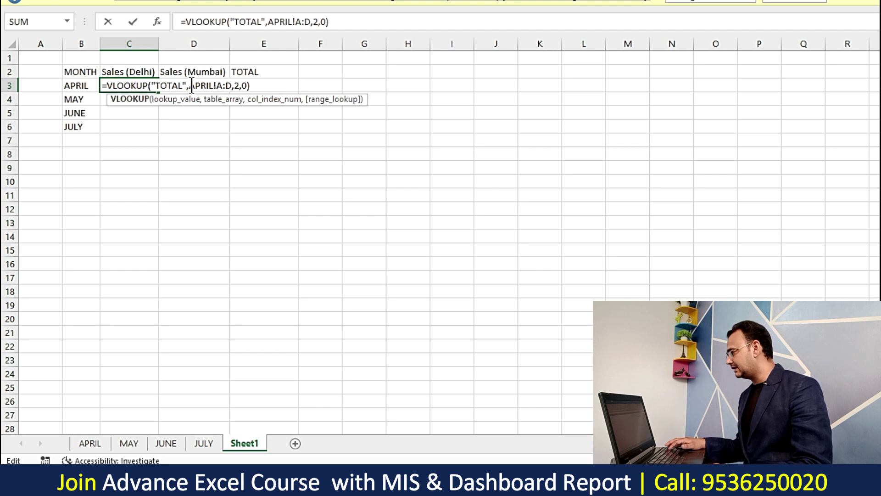
left_click(213, 86)
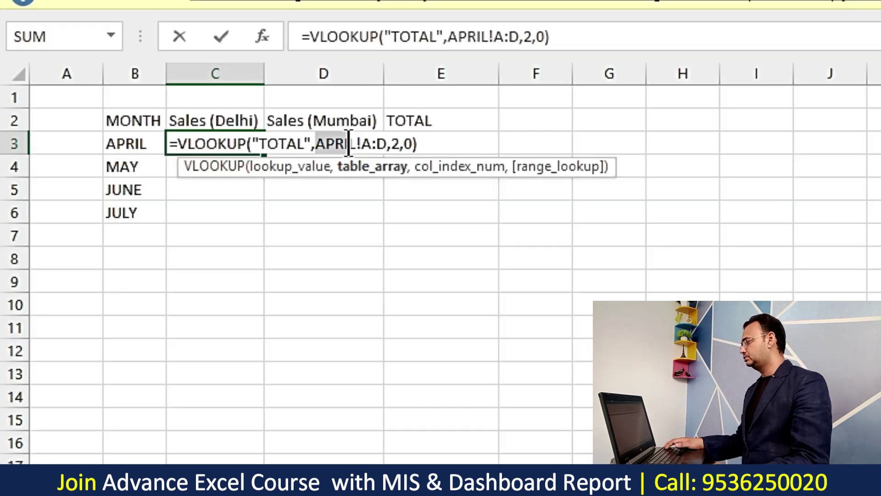
key("BackSpace")
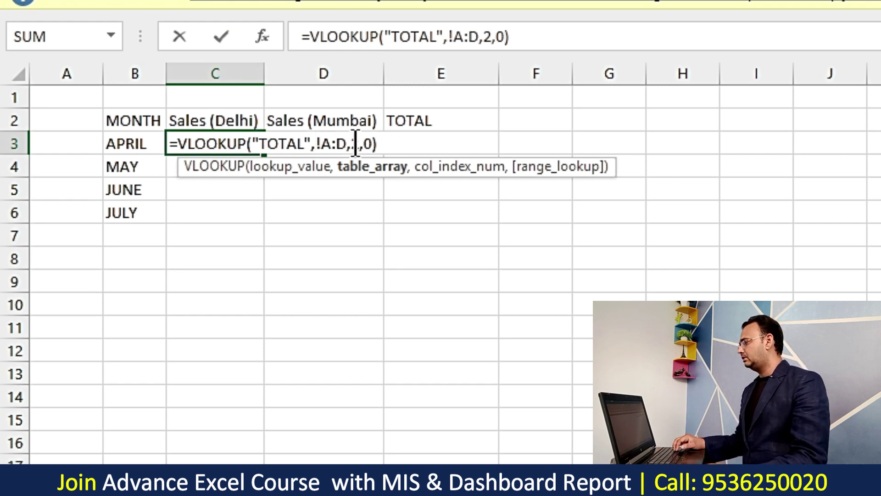
left_click(125, 149)
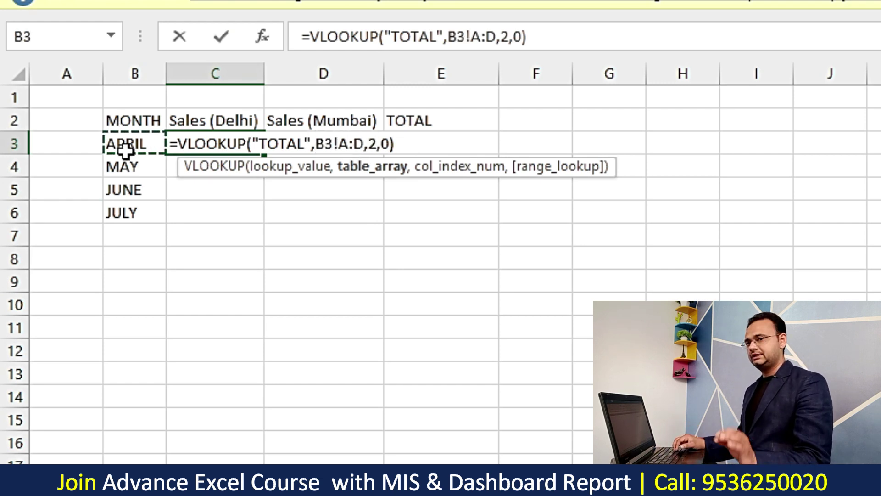
left_click(316, 145)
type("INDIRECT")
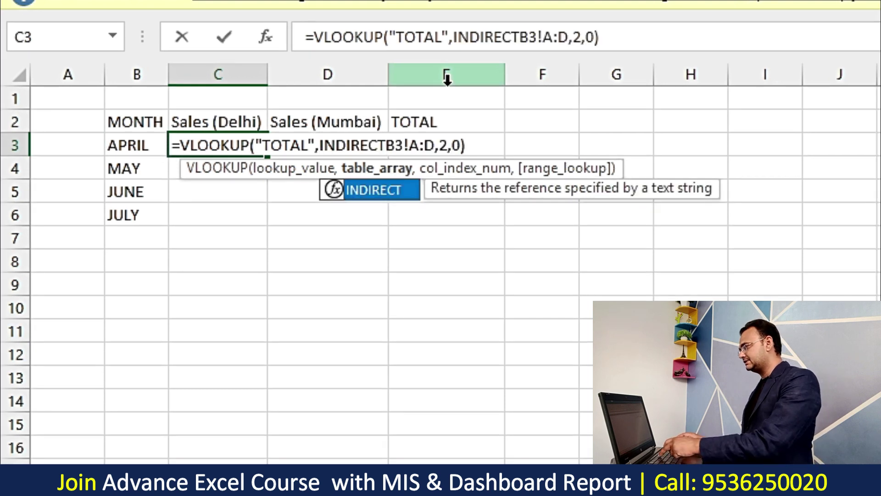
type("(B3!A:D")
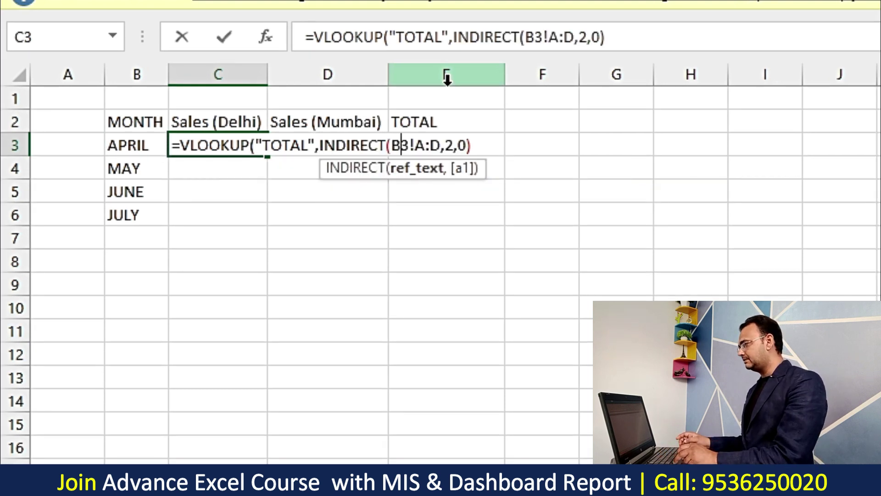
type(")")
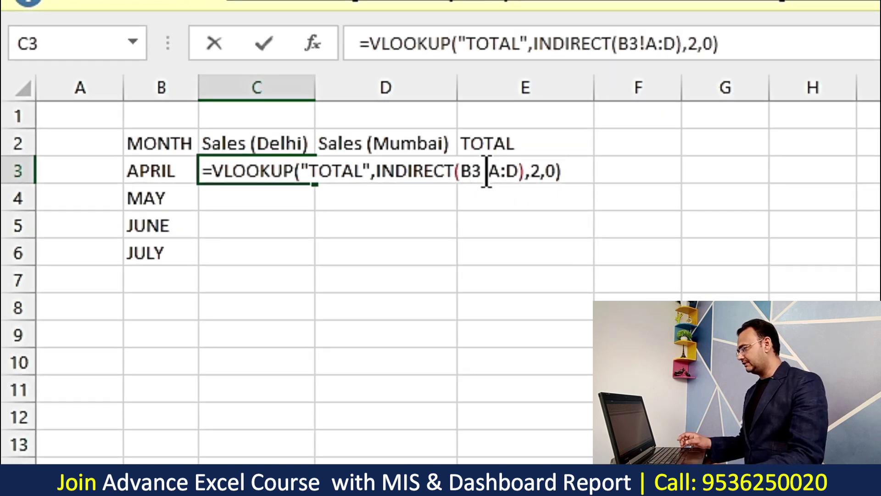
left_click_drag(487, 172, 519, 173)
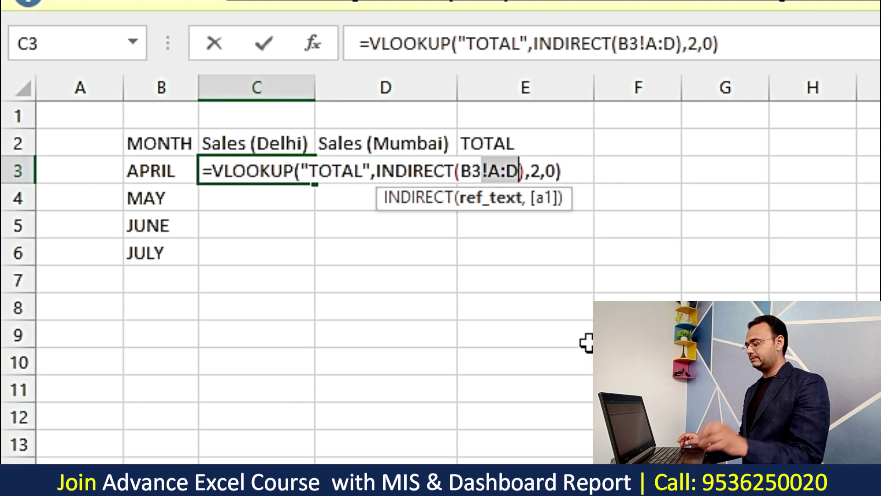
key("Left")
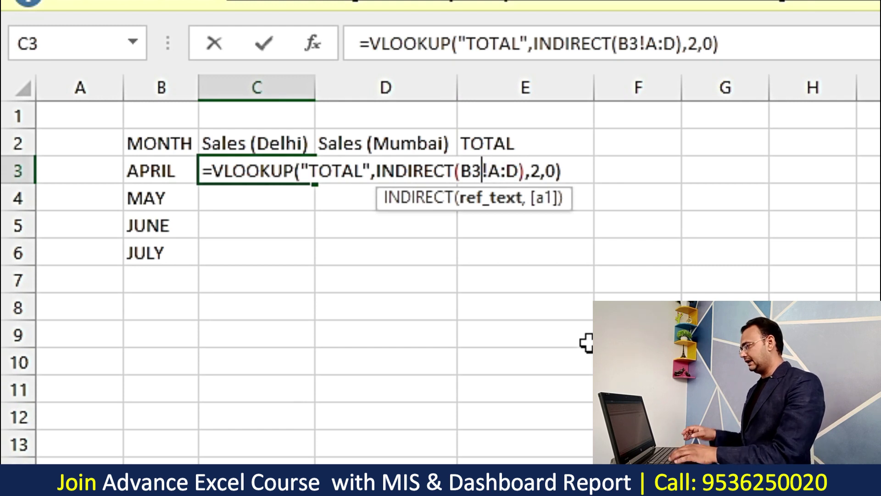
type("&\"!A:D")
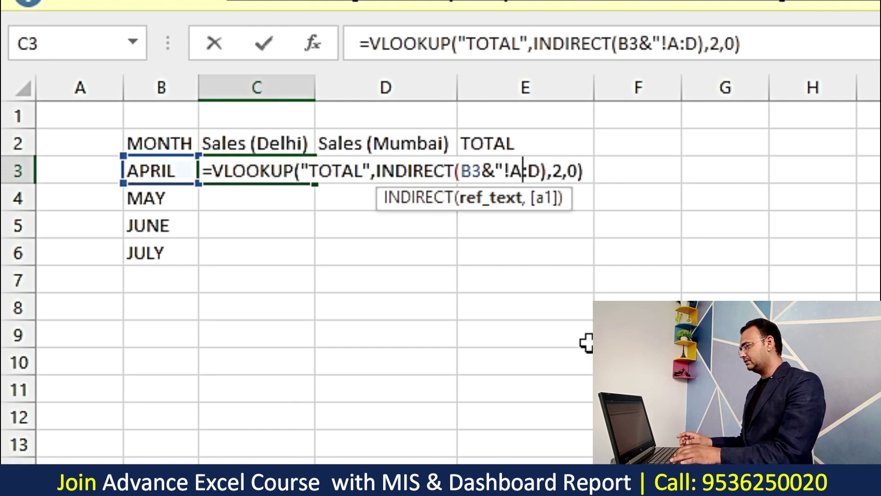
type("\"")
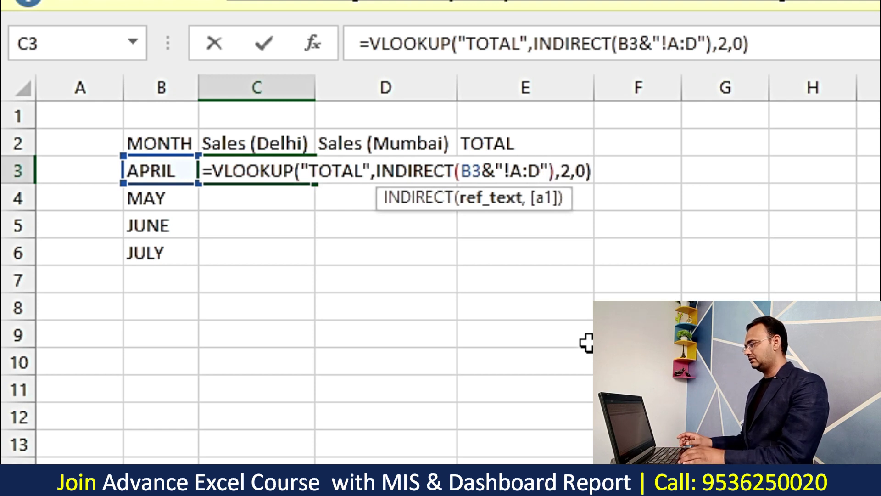
key("Return")
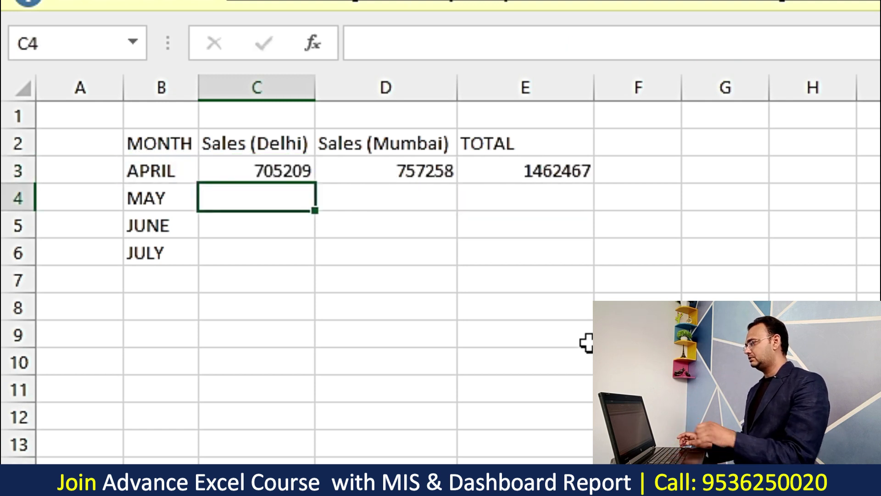
Fill the Delhi formula down through July, giving 752922, 681740 and 717225.
left_click(291, 173)
left_click_drag(315, 182, 324, 269)
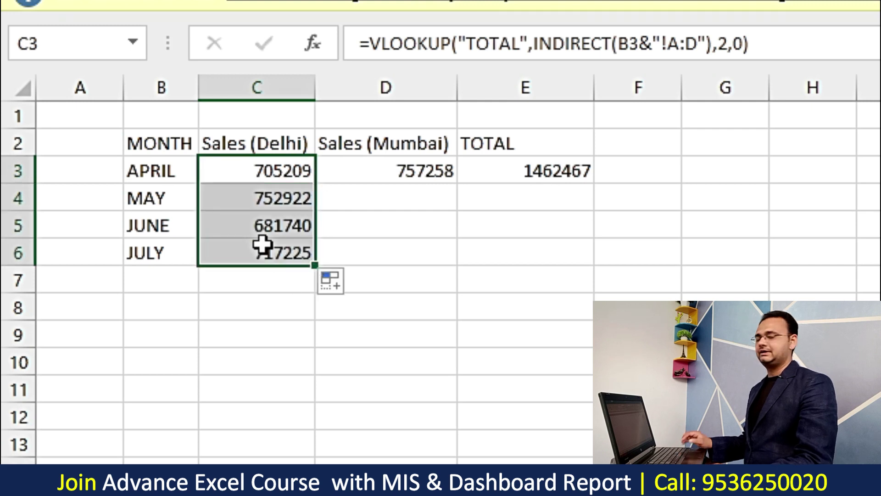
left_click(238, 200)
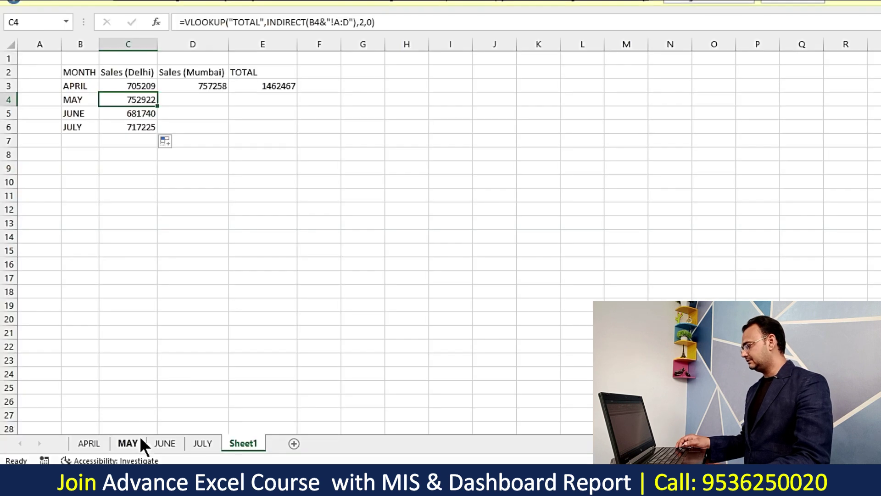
left_click(138, 442)
Verify the May, June and July Delhi totals 752922, 681740, 717225 against each sheet's B23.
left_click(125, 363)
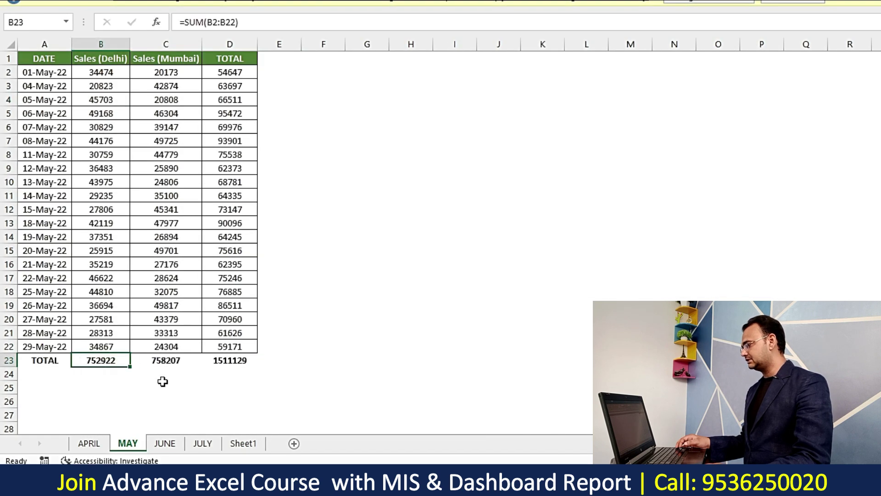
left_click(243, 443)
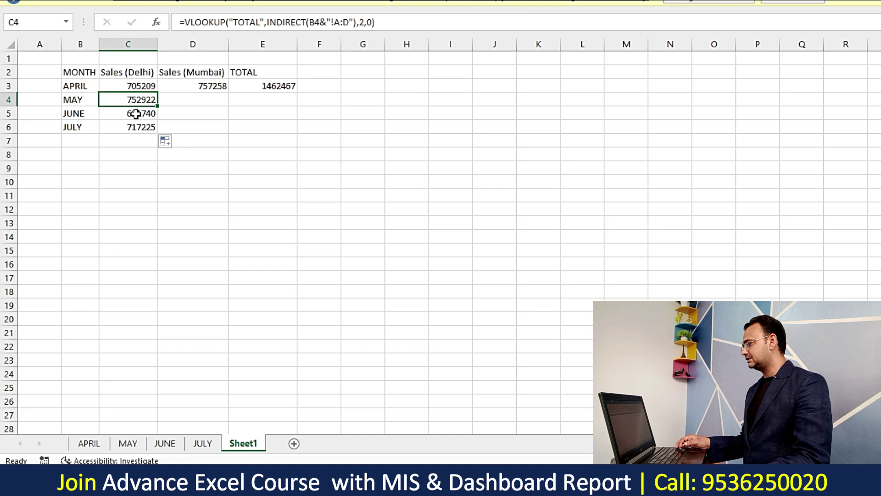
left_click(136, 114)
left_click(164, 443)
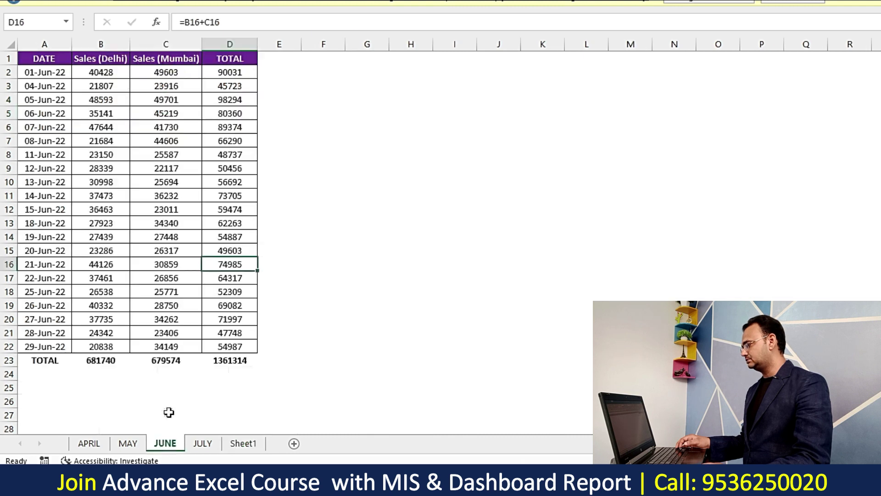
left_click(111, 365)
left_click(241, 443)
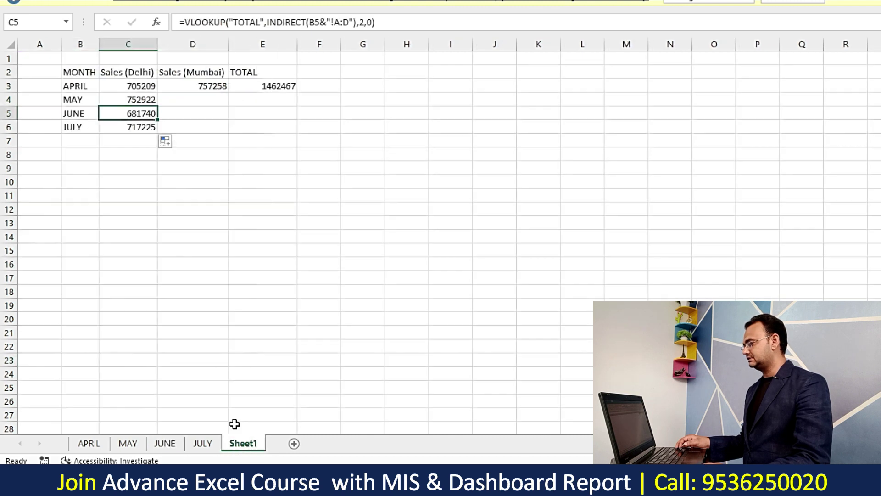
key("Down")
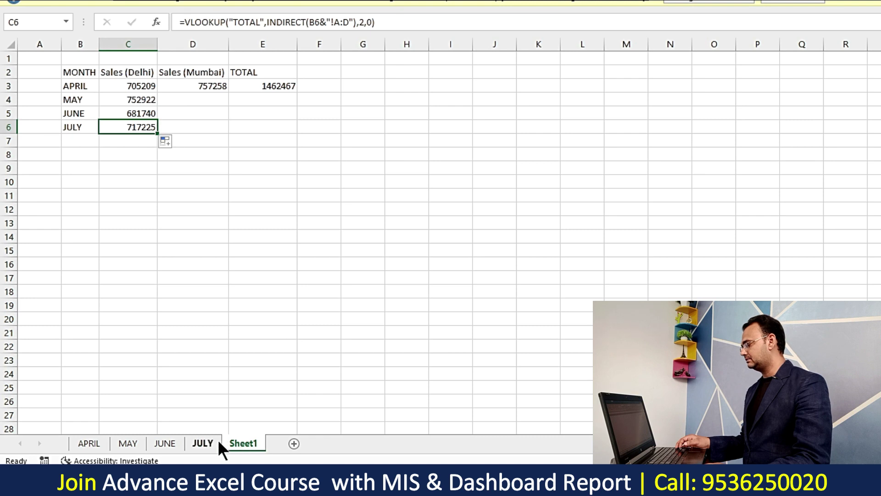
left_click(217, 439)
left_click(104, 362)
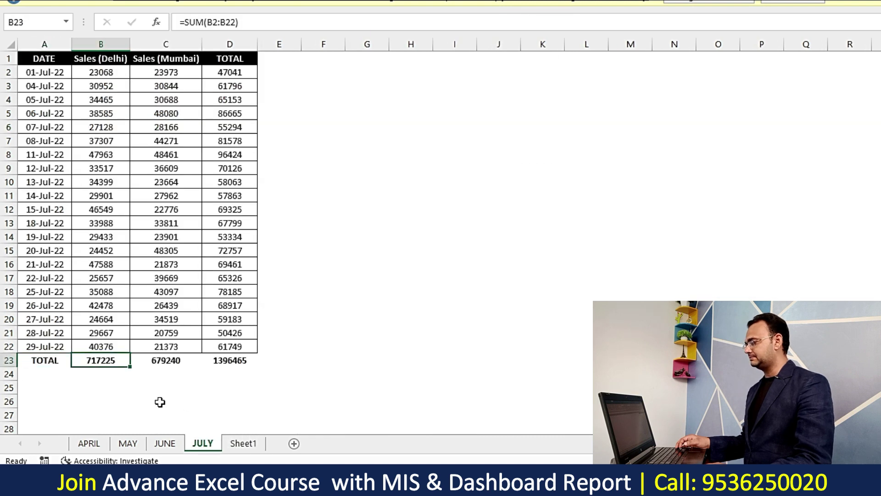
left_click(241, 443)
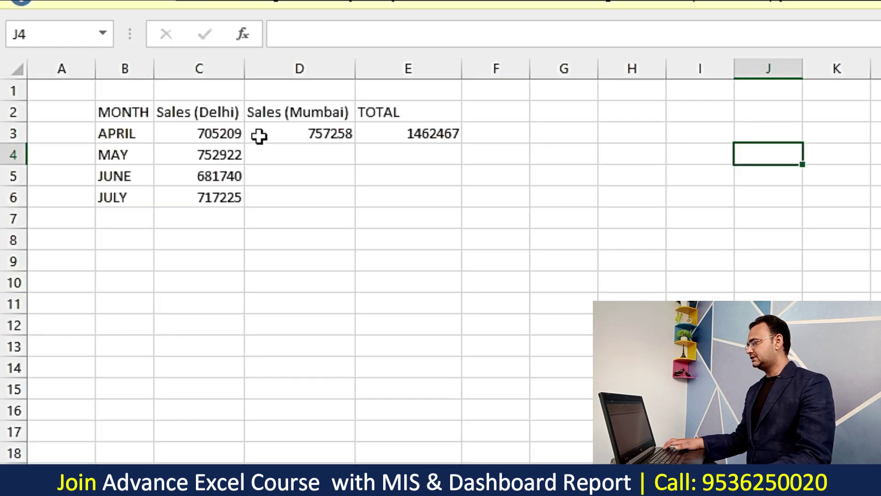
Replace APRIL in D3's lookup with INDIRECT(B3&"!A:D") so Mumbai follows each month's sheet.
left_click(259, 136)
key("F2")
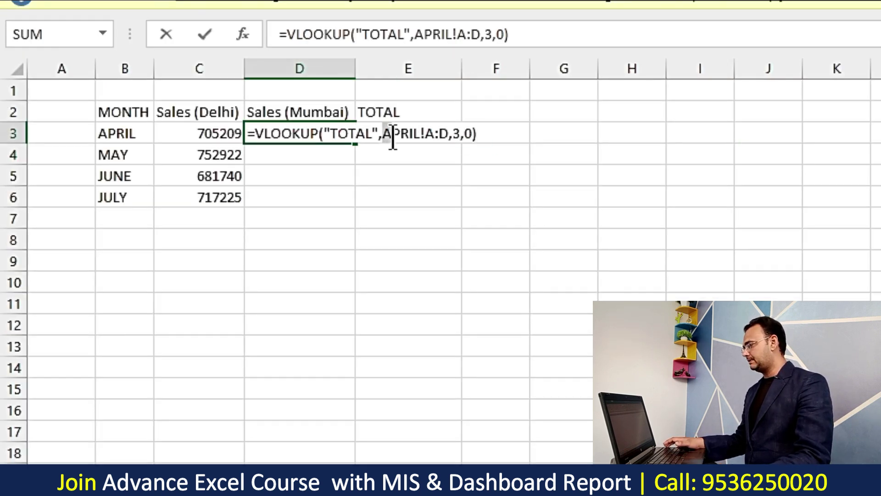
left_click_drag(393, 136, 421, 137)
key("Delete")
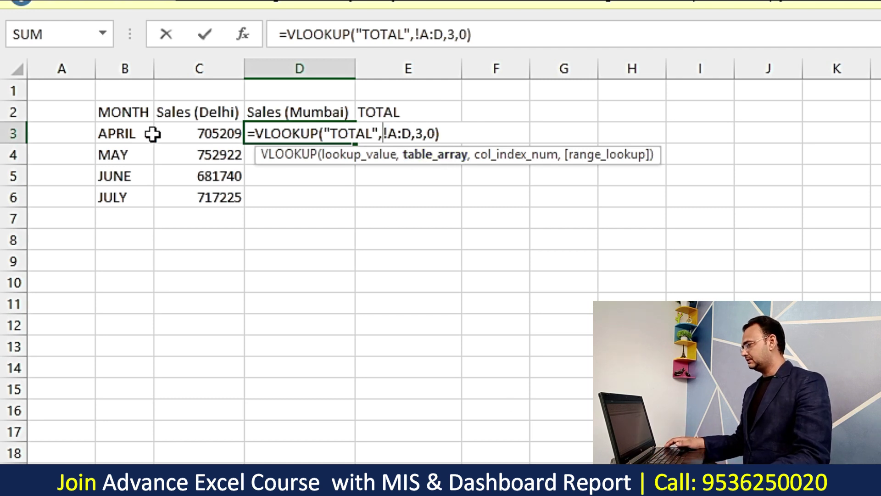
left_click(119, 134)
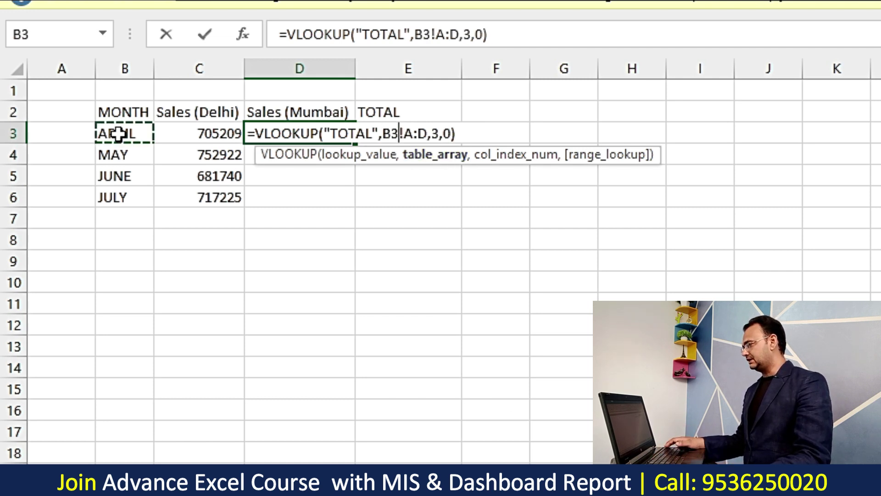
left_click(384, 134)
type("INDIRECT")
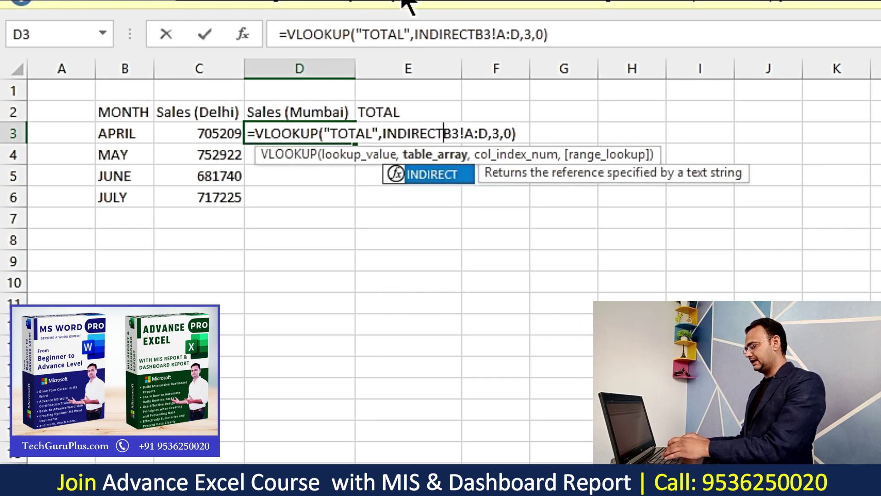
type("(")
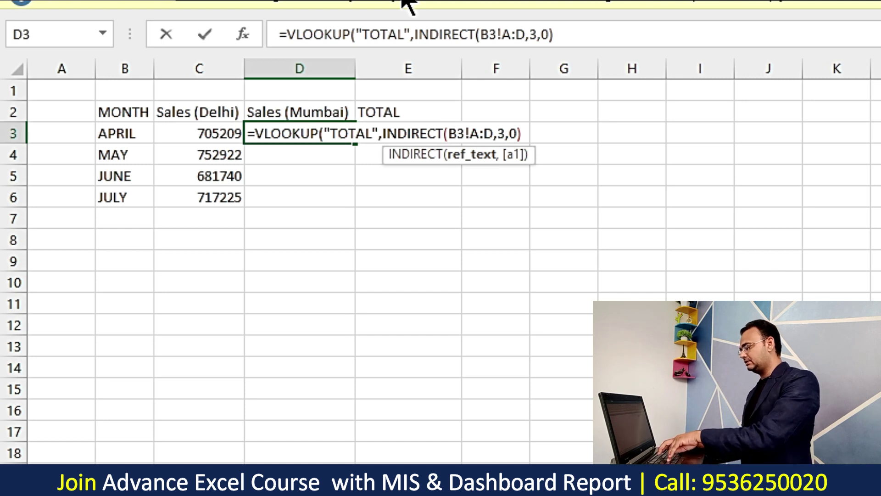
type("&\"")
key("Right")
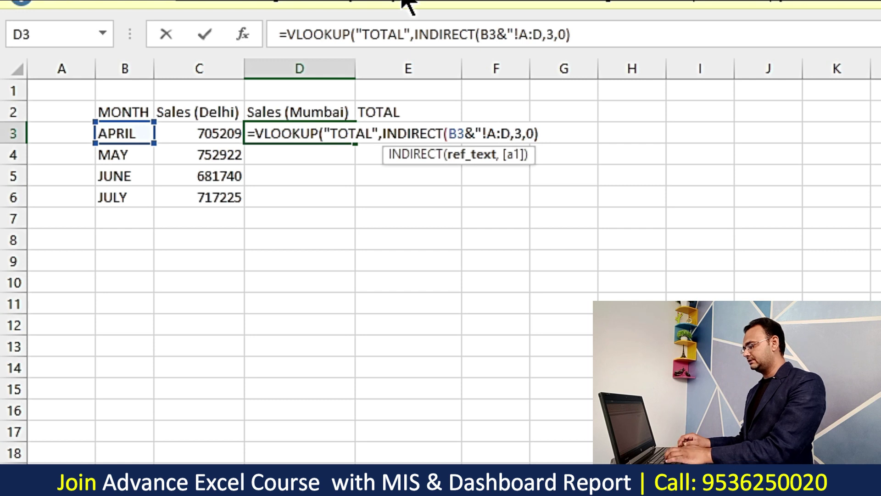
type("\")")
key("End")
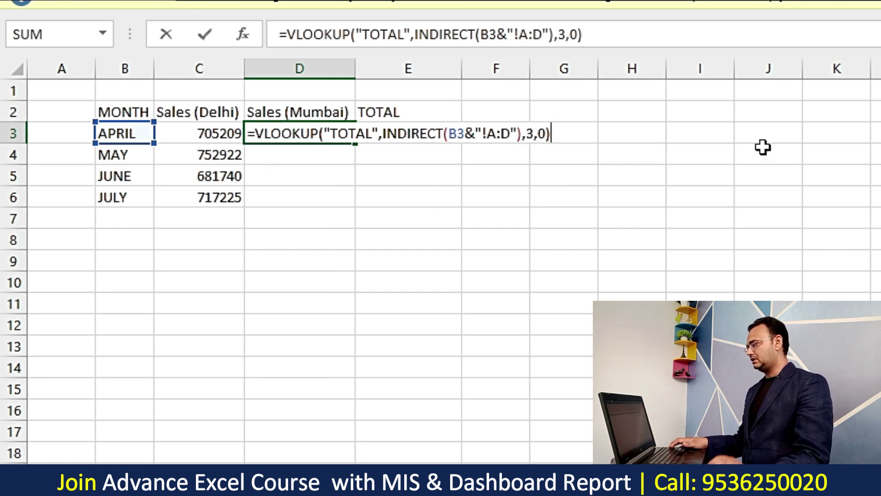
key("Return")
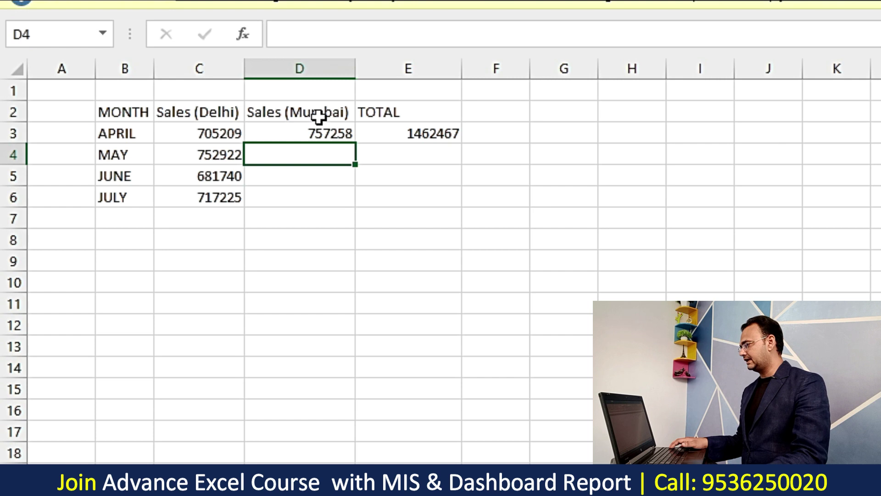
Fill the Mumbai formula and the E3 TOTAL formula down to row 6.
left_click(324, 132)
left_click_drag(355, 144, 358, 202)
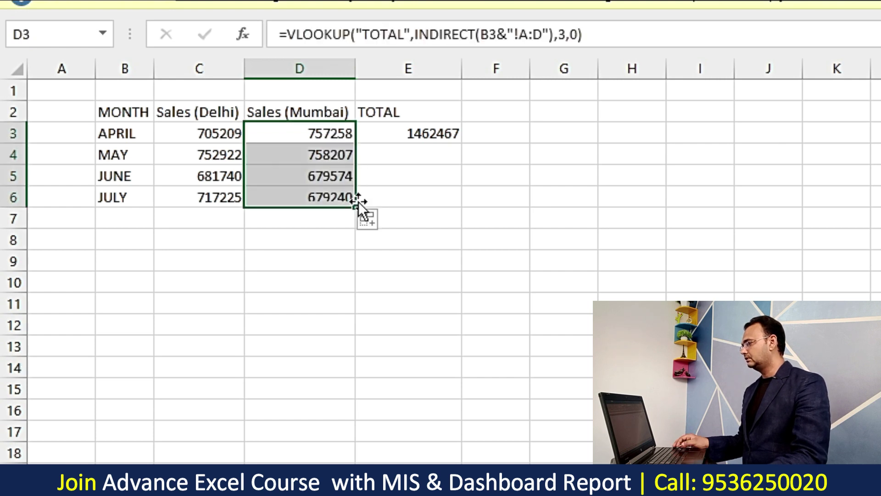
left_click(426, 132)
left_click_drag(461, 143, 463, 206)
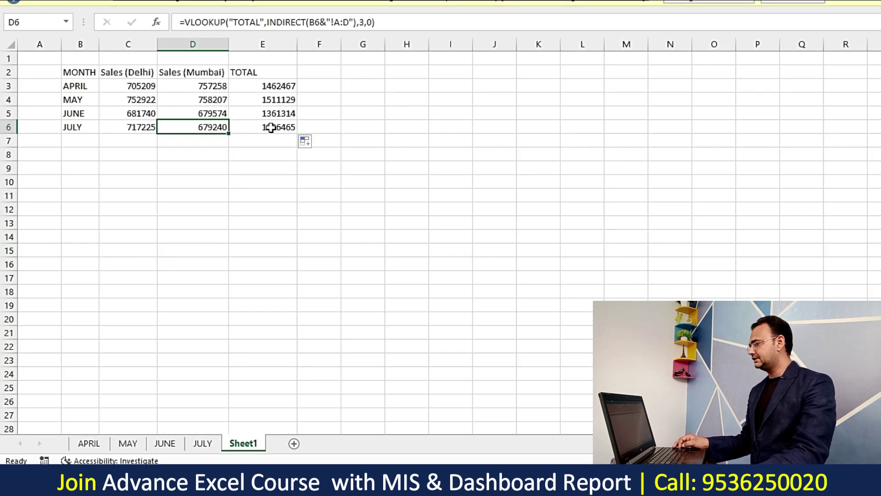
Check the MAY and JULY Mumbai totals 758207 and 679240 against the summary values.
left_click(205, 100)
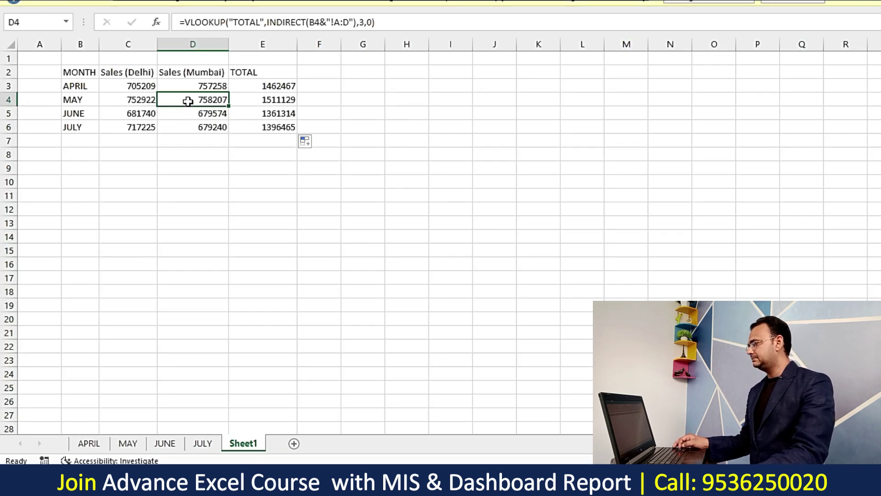
left_click(134, 442)
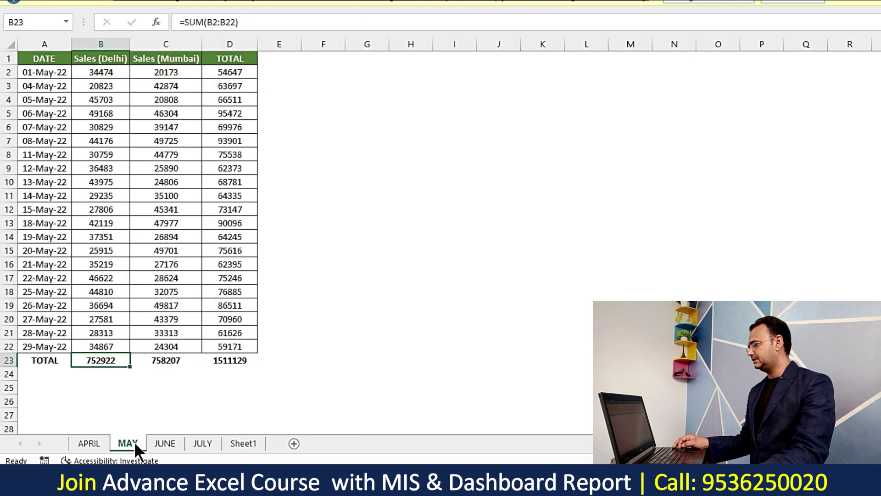
left_click(170, 362)
left_click(167, 73)
left_click(166, 250)
left_click(203, 443)
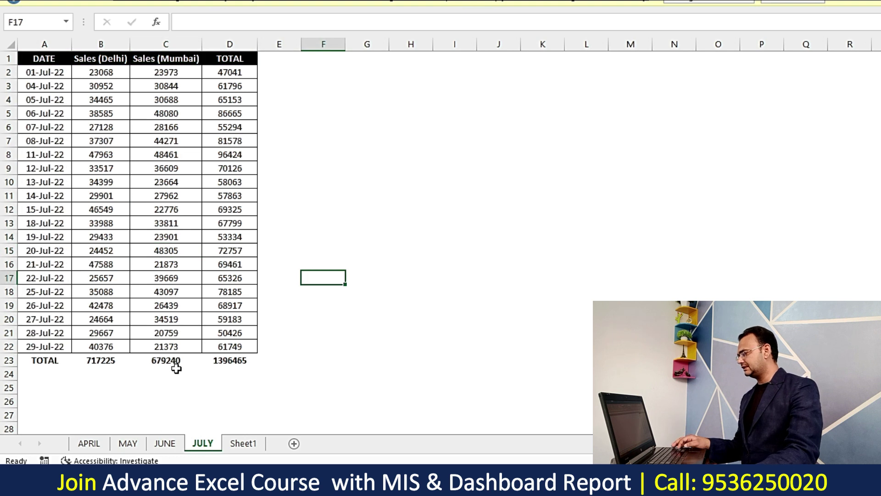
left_click(144, 364)
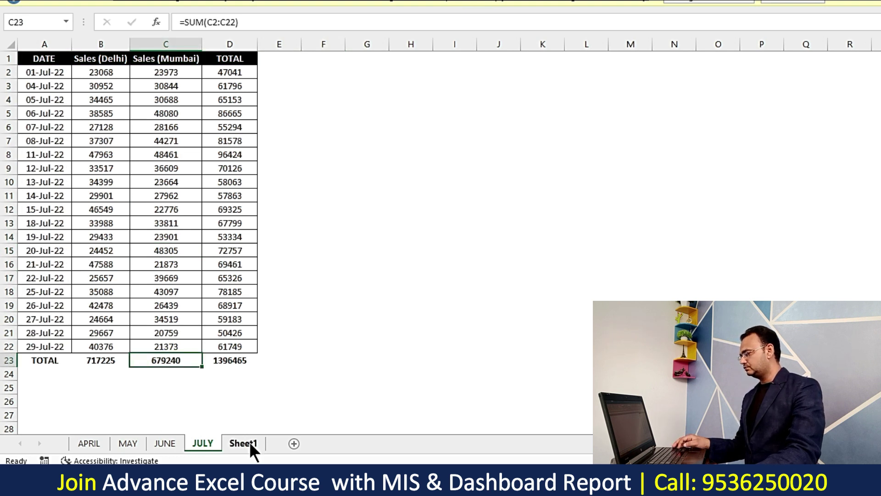
left_click(251, 444)
left_click(193, 129)
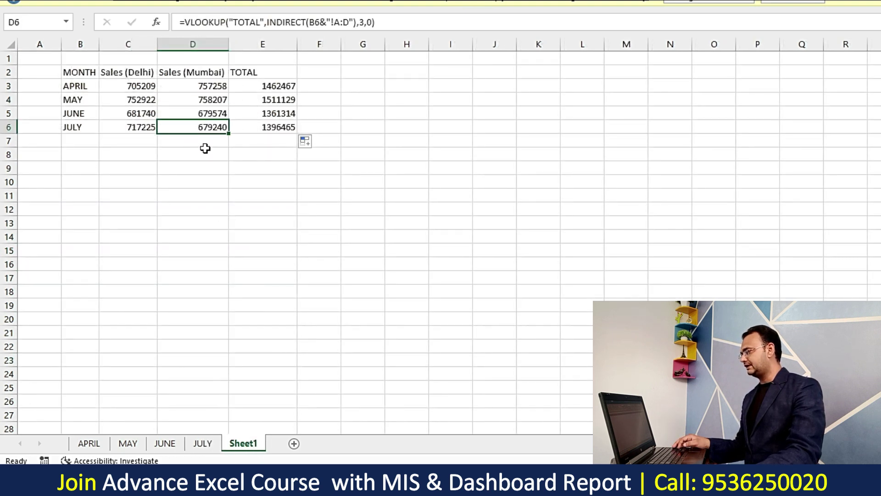
left_click(238, 152)
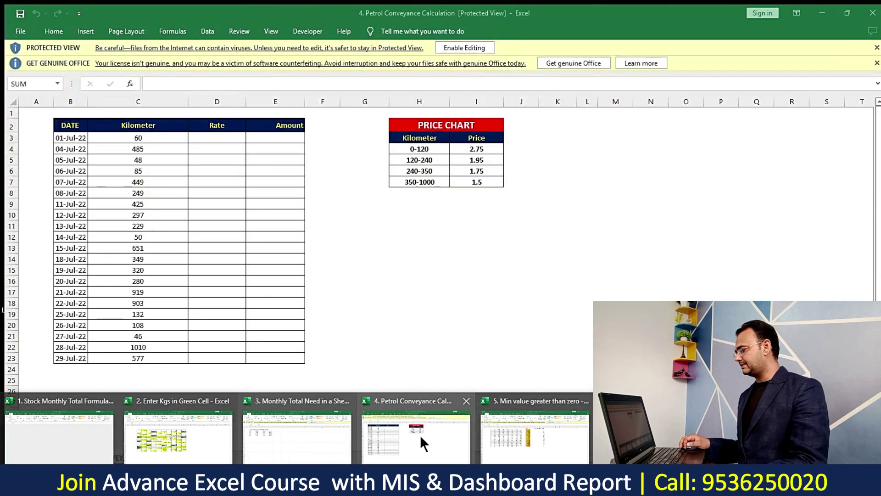
Switch to the Petrol Conveyance Calculation workbook and review its DATE, Kilometer, Rate and Amount columns.
left_click(420, 435)
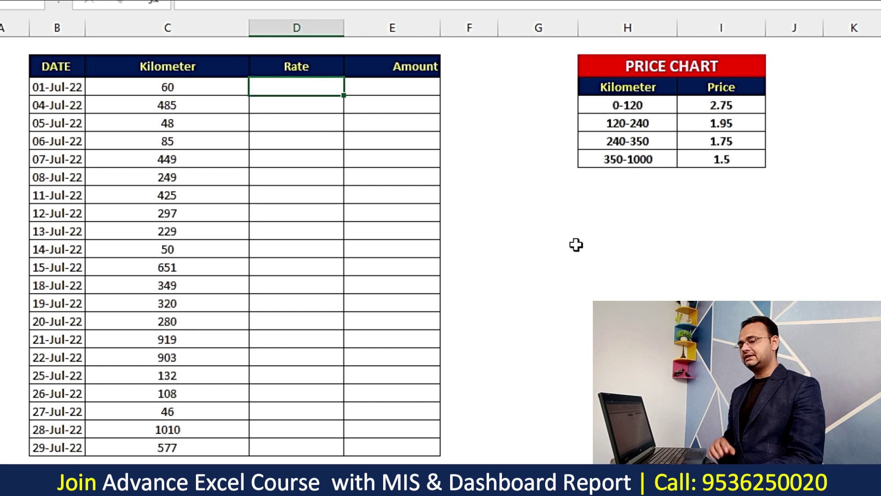
left_click_drag(57, 69, 58, 285)
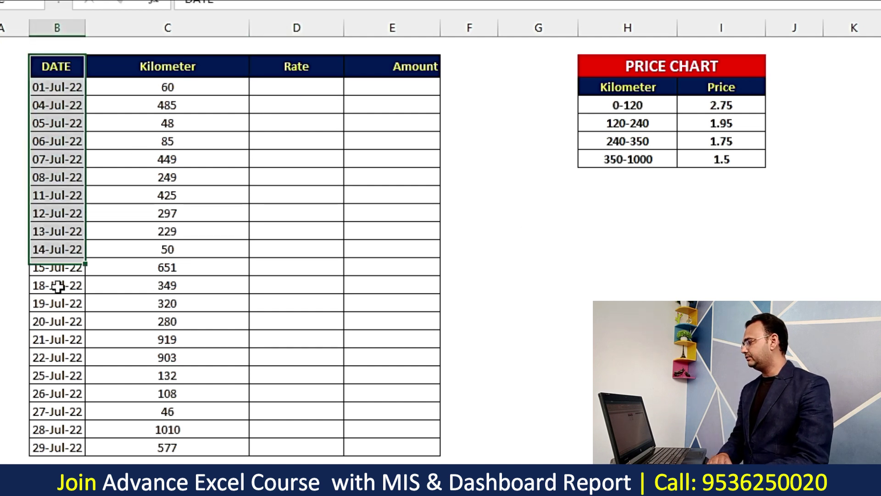
left_click_drag(162, 66, 166, 429)
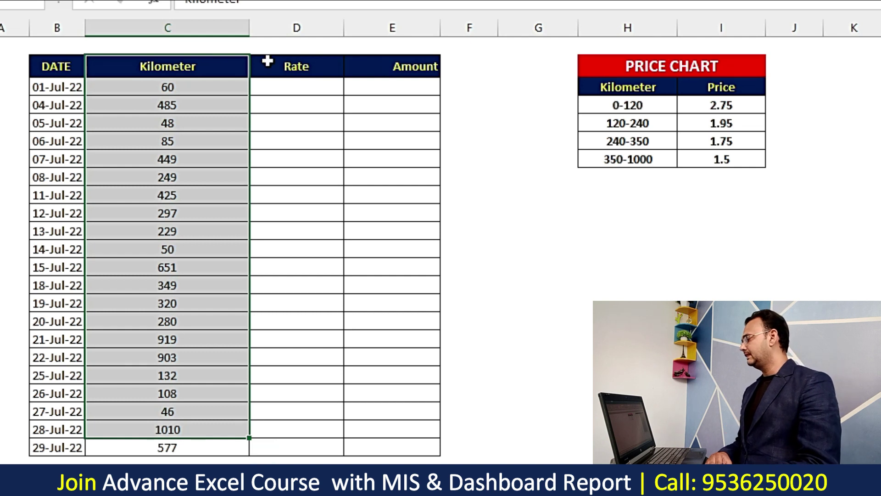
left_click(273, 65)
left_click_drag(273, 65, 291, 309)
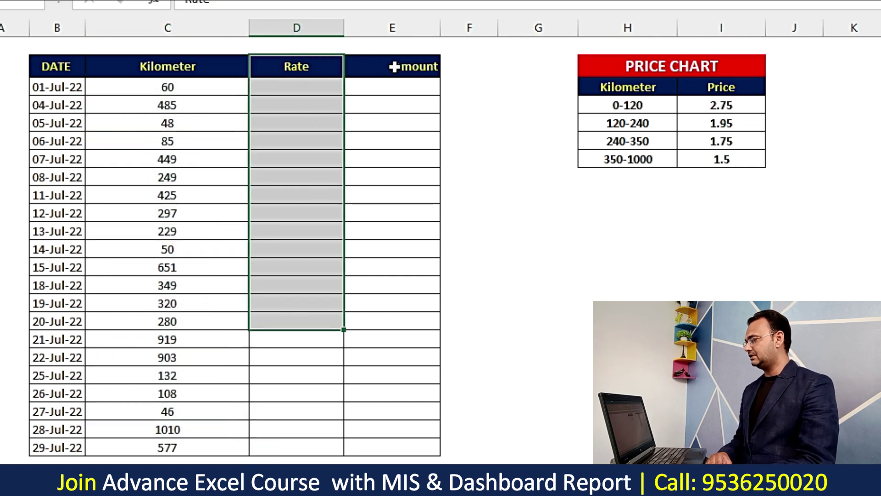
left_click_drag(393, 68, 425, 247)
Go over the PRICE CHART bands: 0-120 at 2.75, 120-240 at 1.95, 350-1000 at 1.5.
left_click(677, 62)
left_click(661, 90)
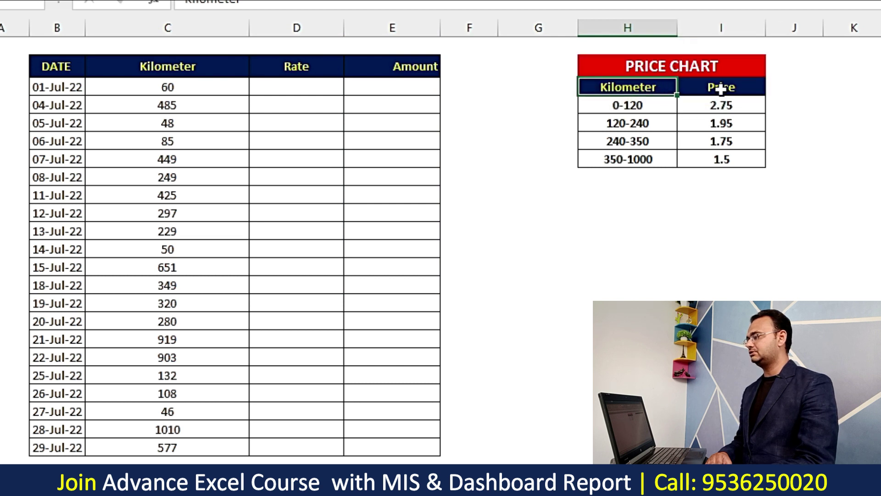
left_click_drag(719, 87, 721, 140)
left_click(615, 104)
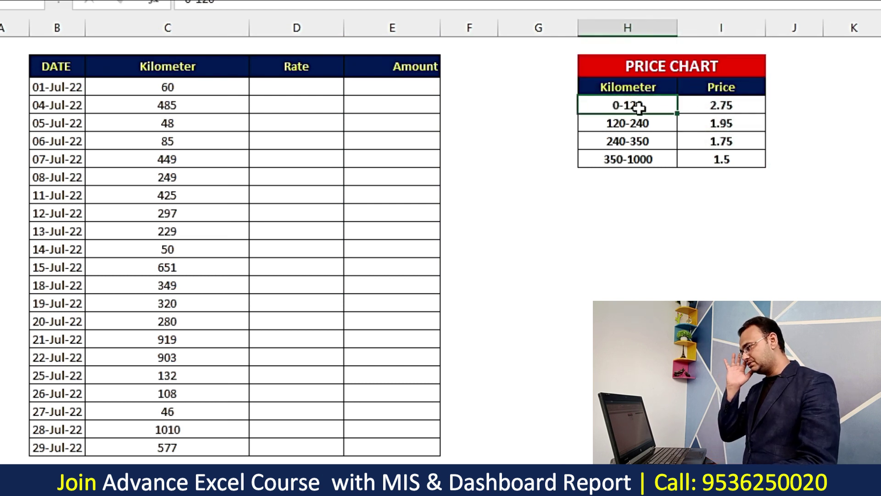
left_click(697, 106)
left_click(625, 121)
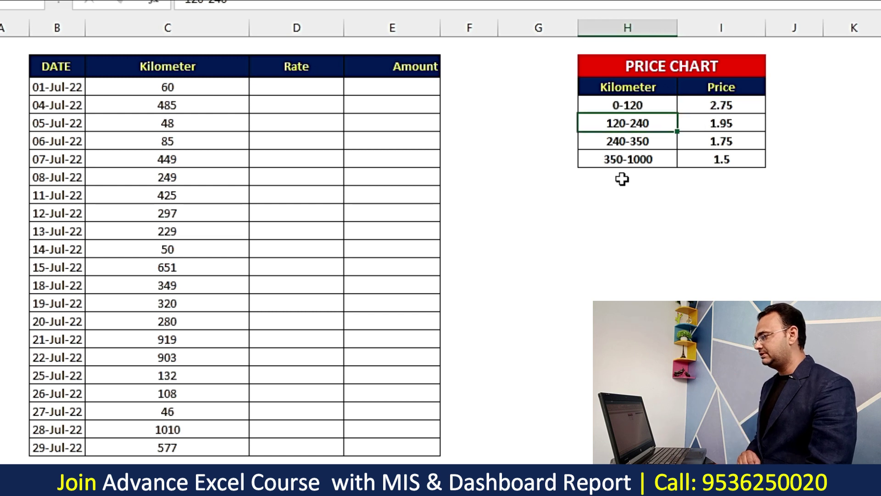
left_click(720, 121)
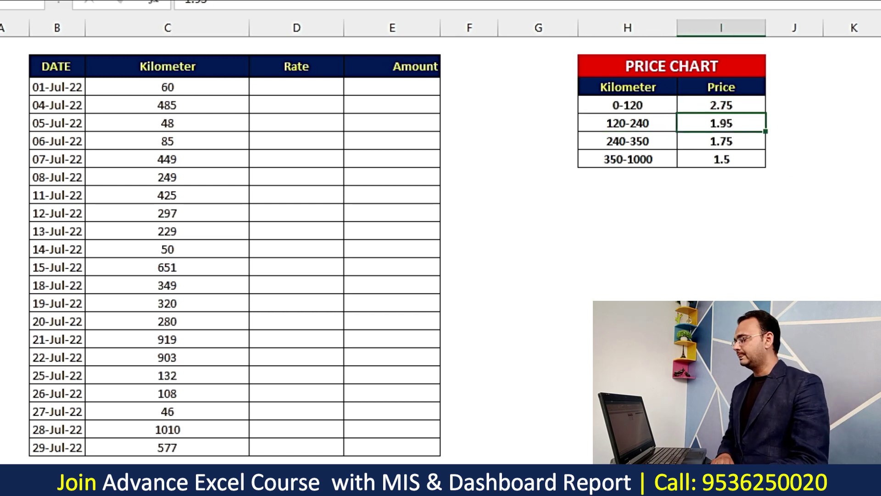
left_click(312, 90)
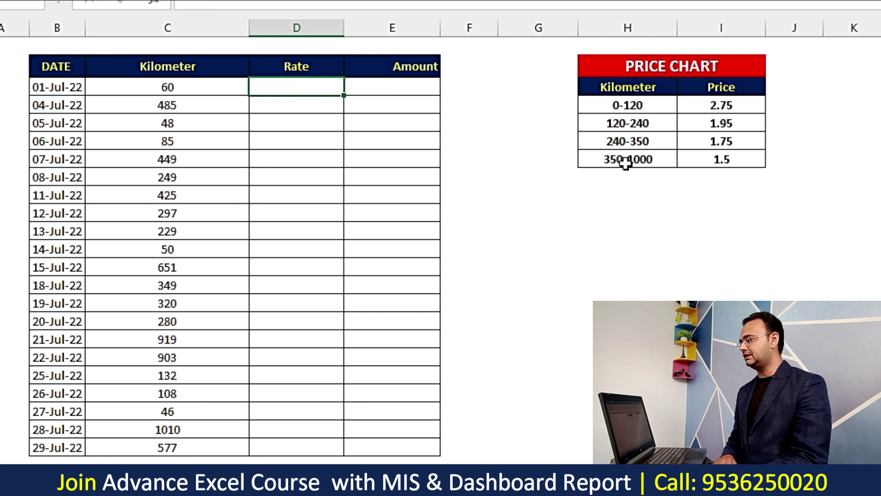
mouse_move(639, 162)
left_mouse_down()
mouse_move(696, 160)
mouse_move(697, 102)
left_mouse_up()
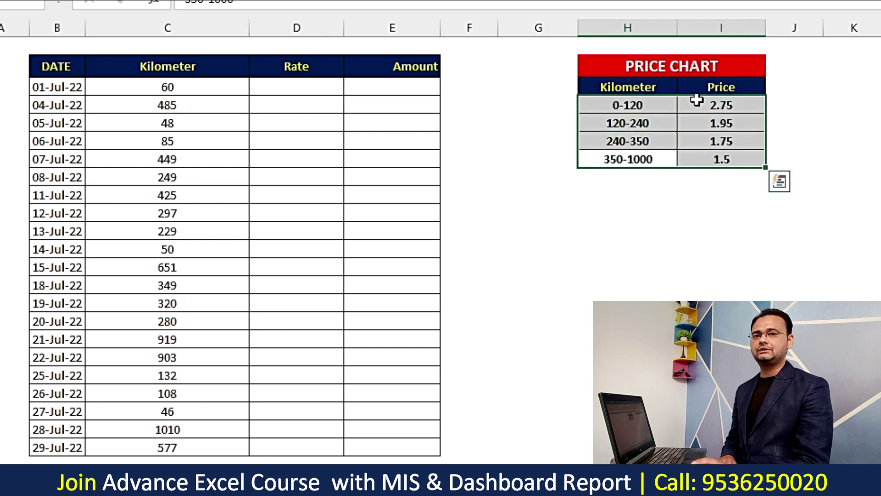
left_click(721, 284)
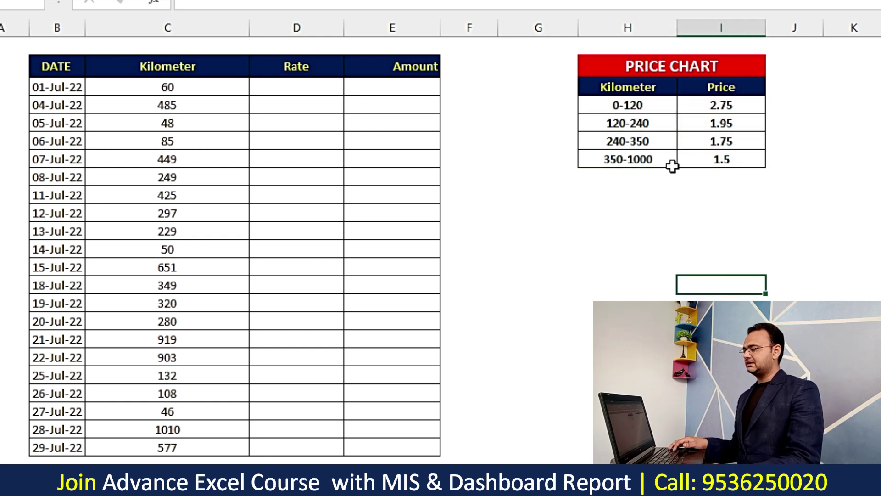
left_click(610, 159)
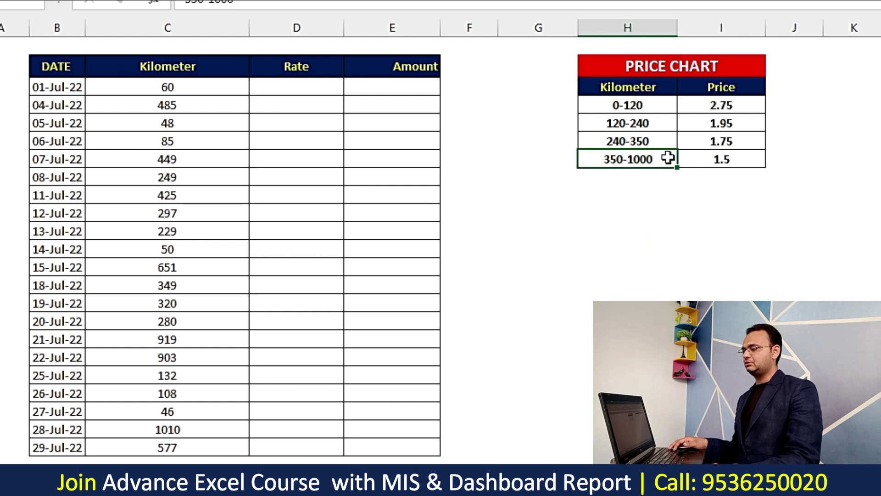
left_click(707, 154)
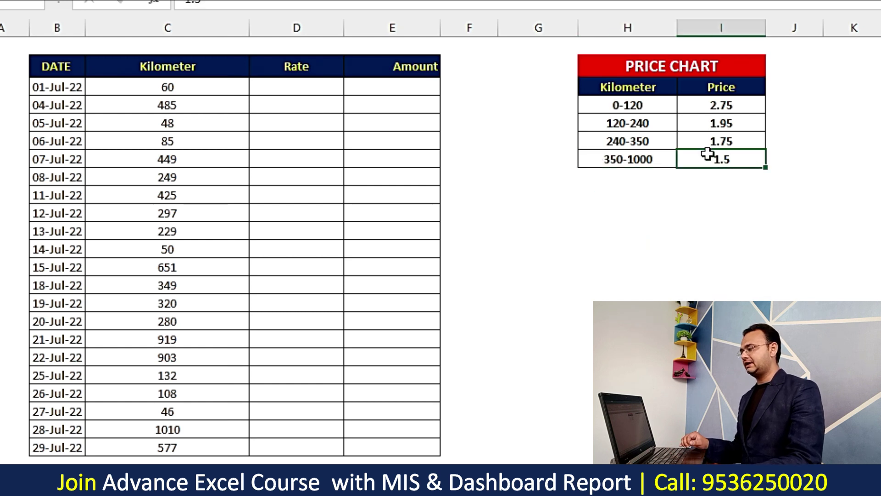
left_click(620, 178)
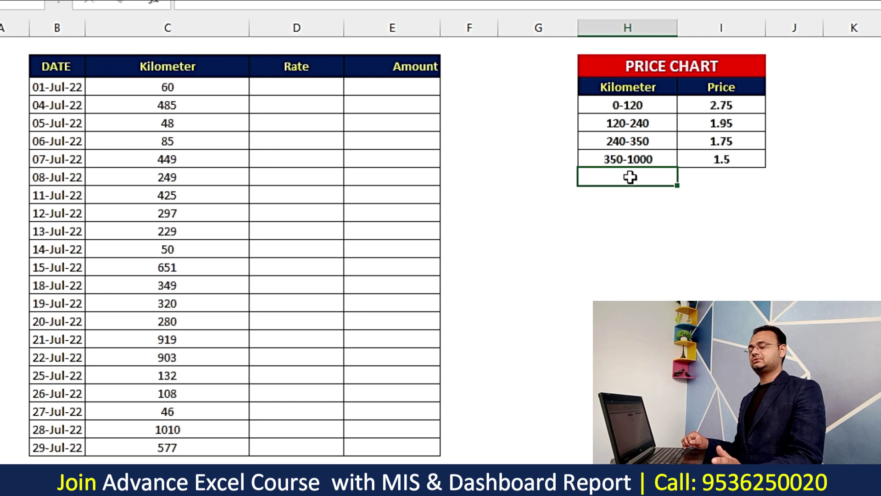
Copy the last chart row down with Ctrl+D, then enter >1000 and price 1.4 in it.
left_click_drag(669, 177, 690, 177)
key("ctrl+d")
left_click(655, 178)
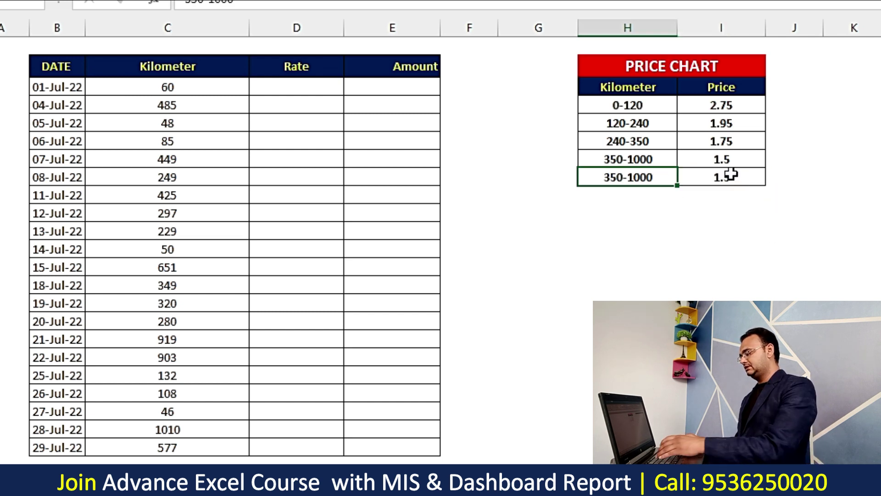
type(">1000")
left_click(731, 174)
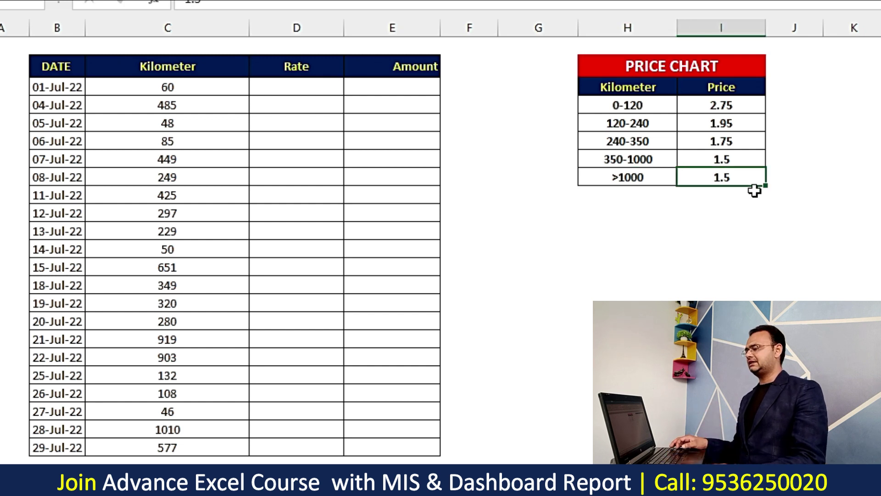
type("1.4")
key("Return")
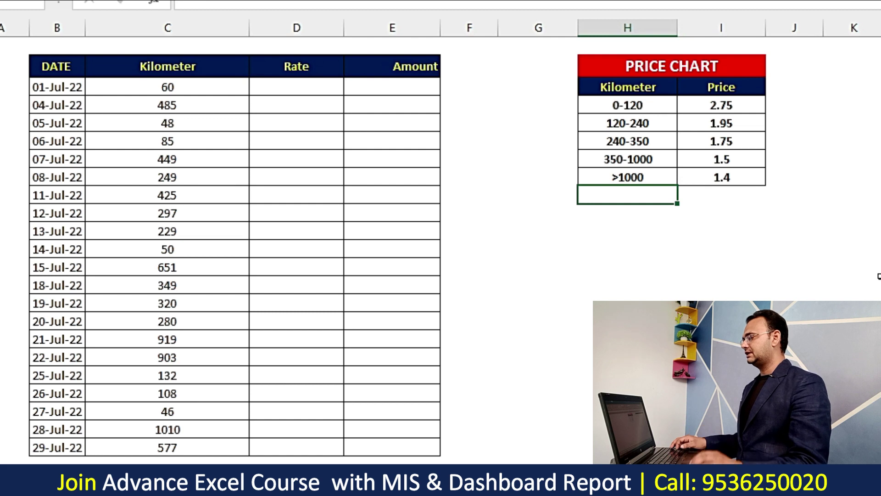
left_click(666, 180)
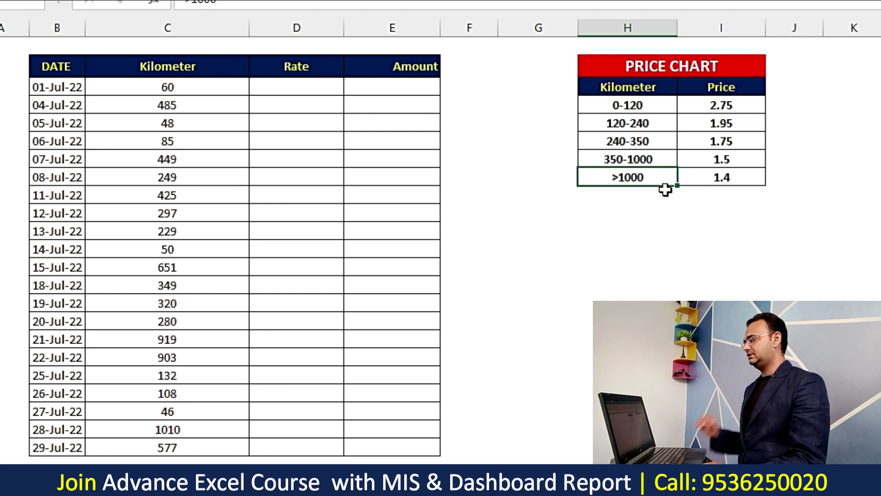
In the first Rate cell, type =IF(C3>1000,1.4,IF(C3>350,1.5 using the kilometre cell.
left_click(296, 88)
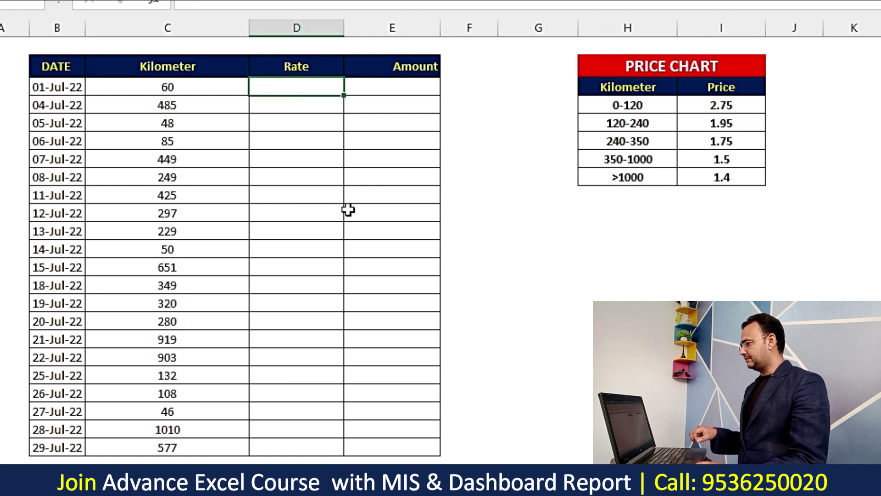
type("=IF")
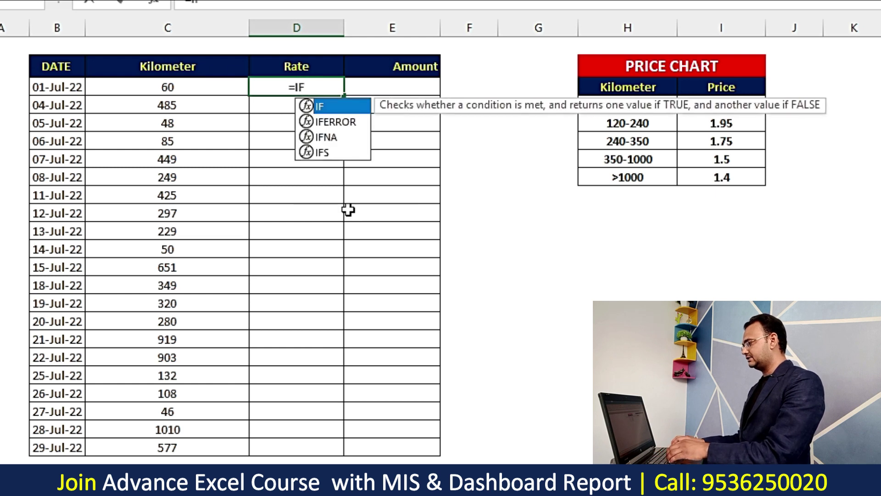
type("(")
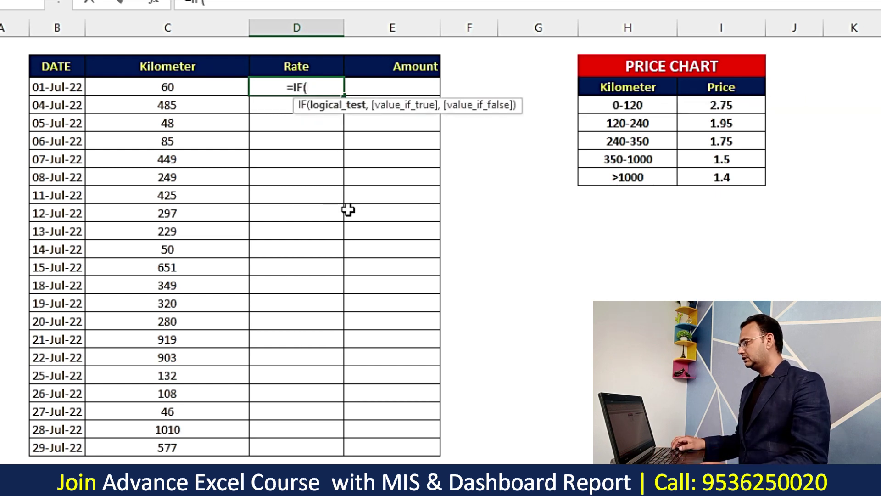
left_click(235, 90)
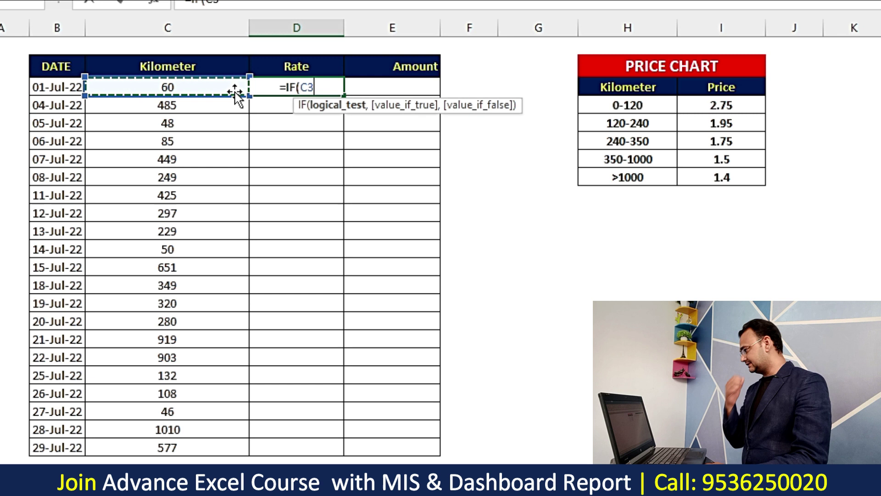
type(">1000")
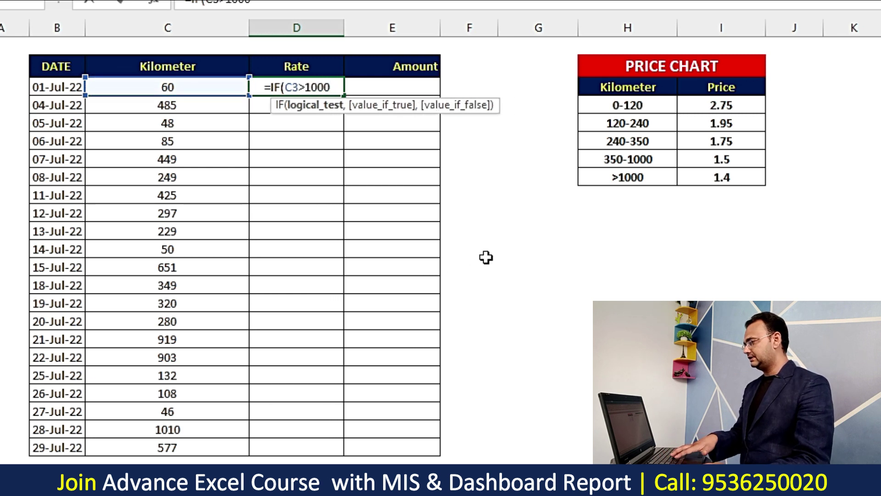
type(",")
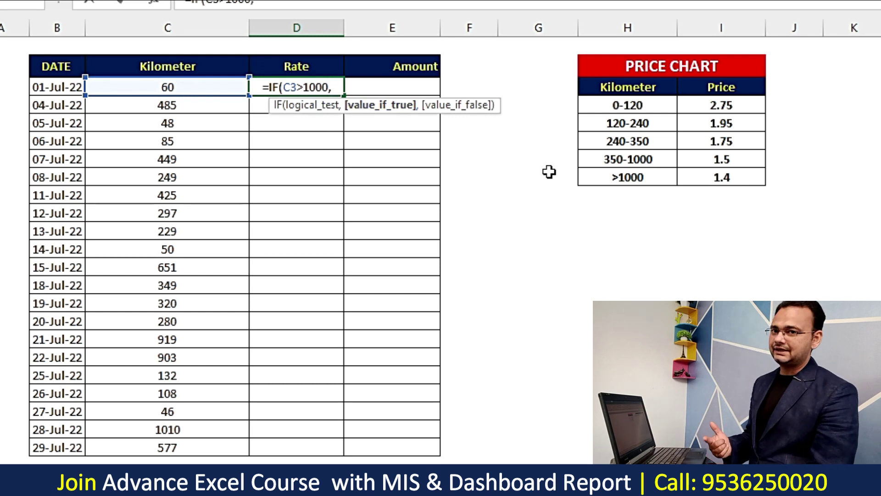
type("1.4")
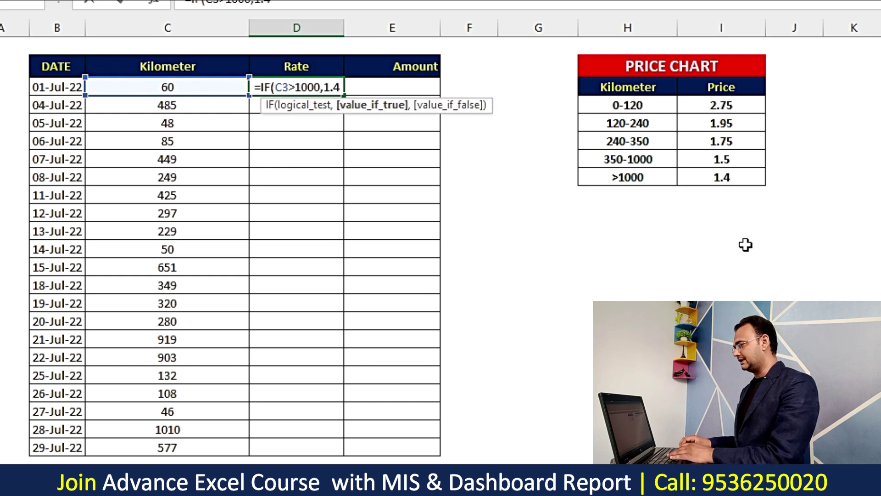
type(",")
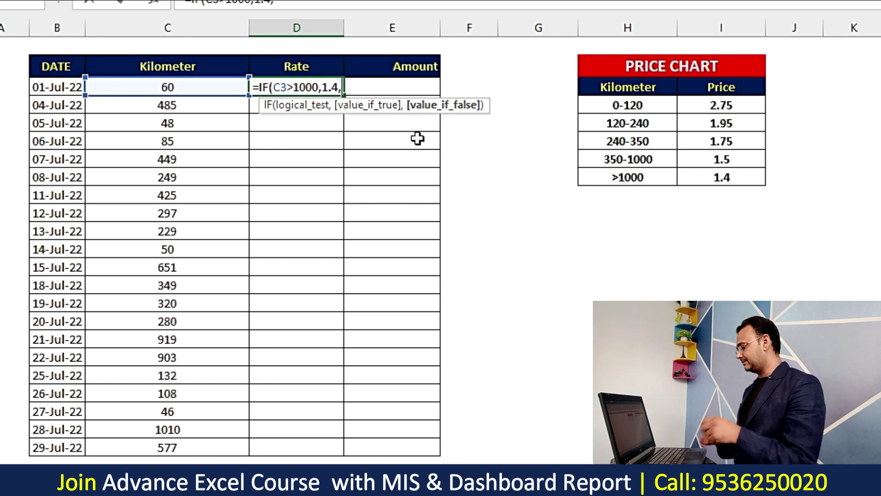
type("IF(")
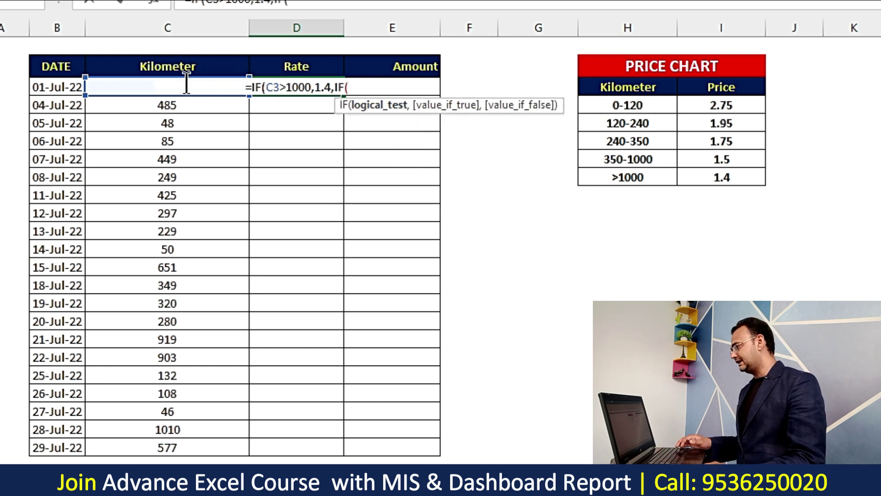
left_click(114, 88)
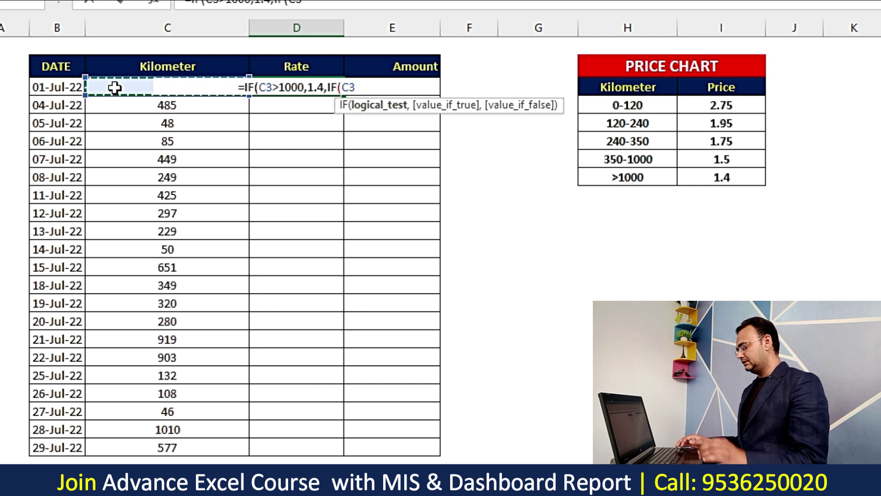
type(">350")
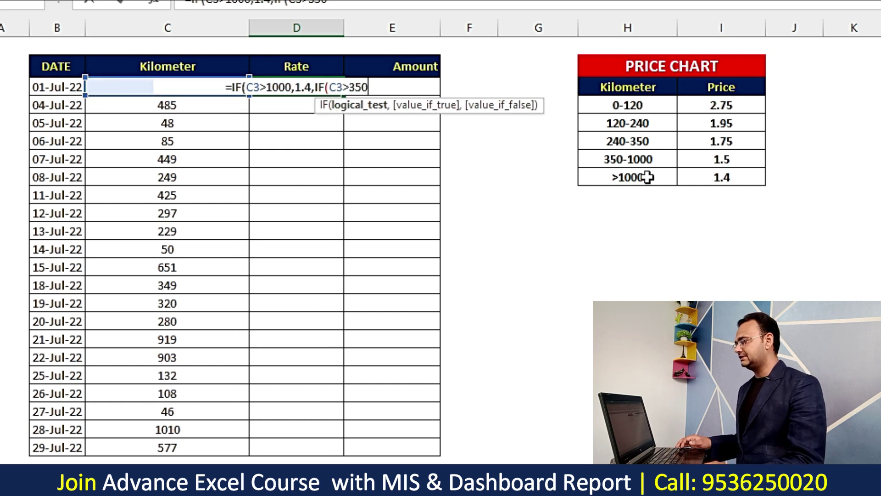
type(",")
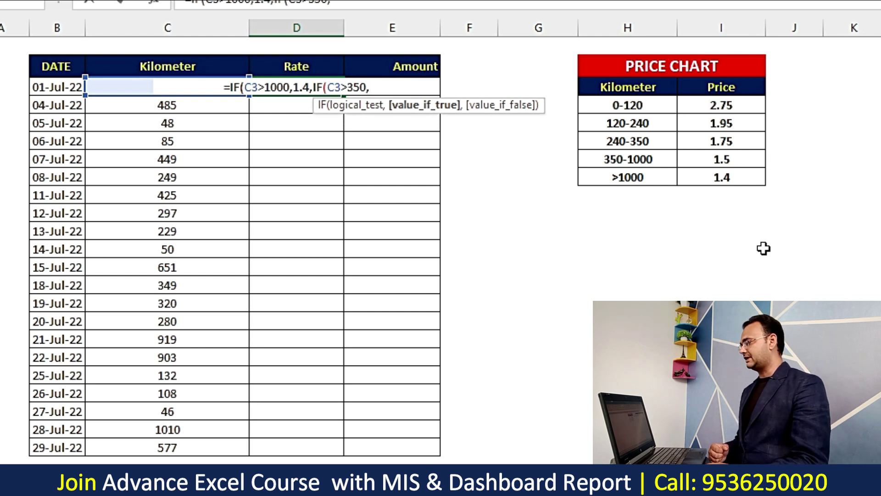
type("1.5")
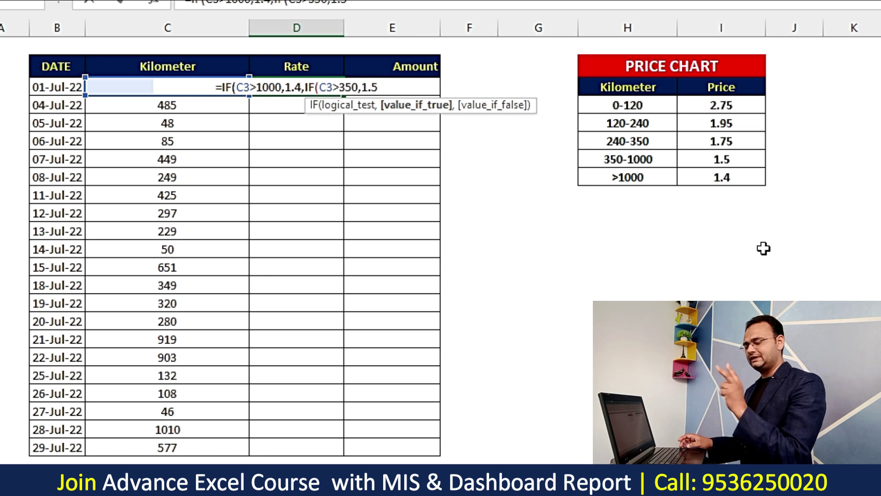
type(")")
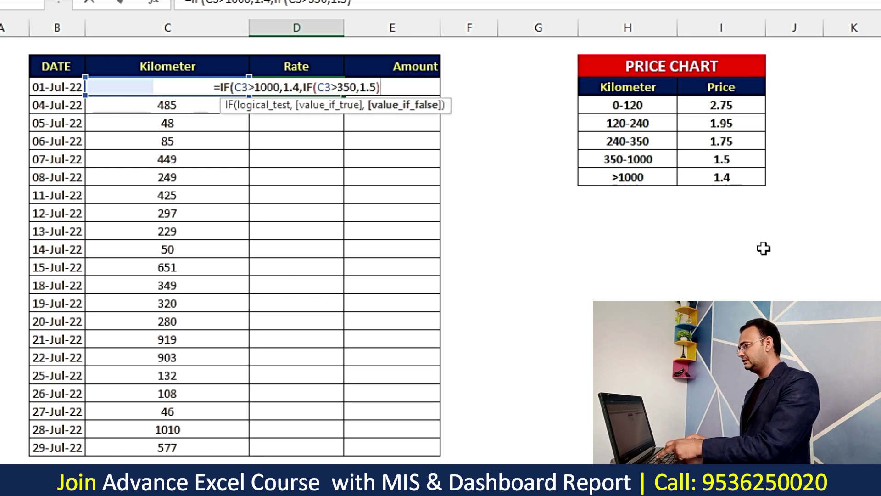
type(")")
Commit the nested IF and test the first kilometre at 351 against the 350–1000 band's 1.5 rate.
key("Return")
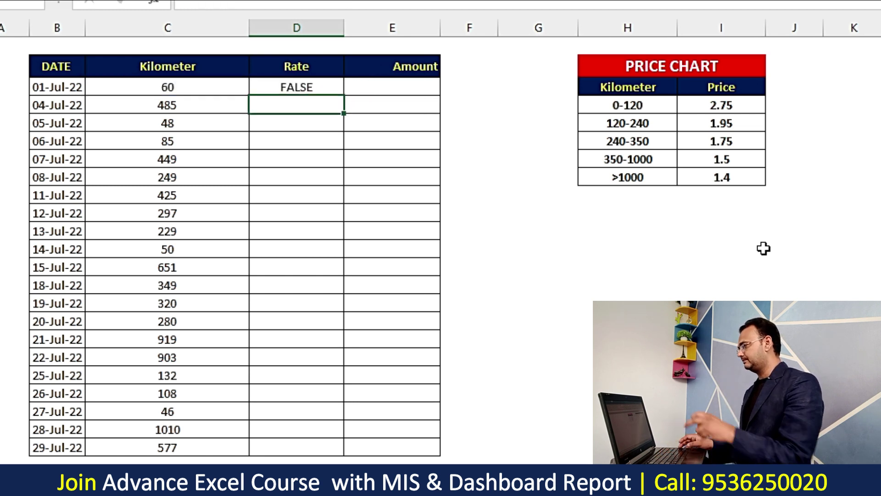
left_click(316, 85)
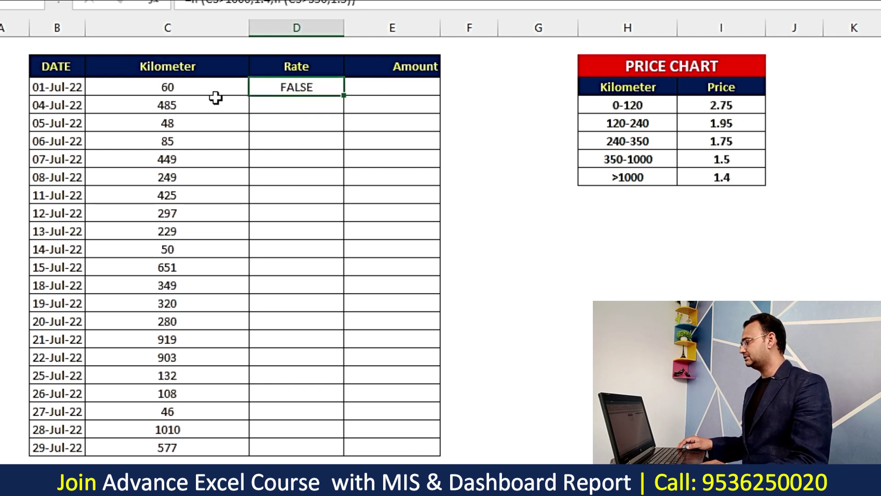
left_click(216, 90)
type("1")
key("Return")
left_click(665, 155)
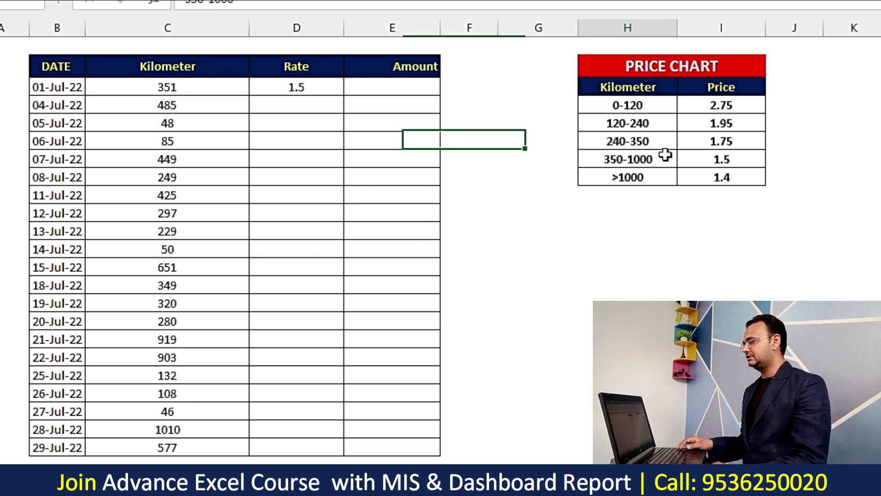
left_click_drag(666, 155, 739, 156)
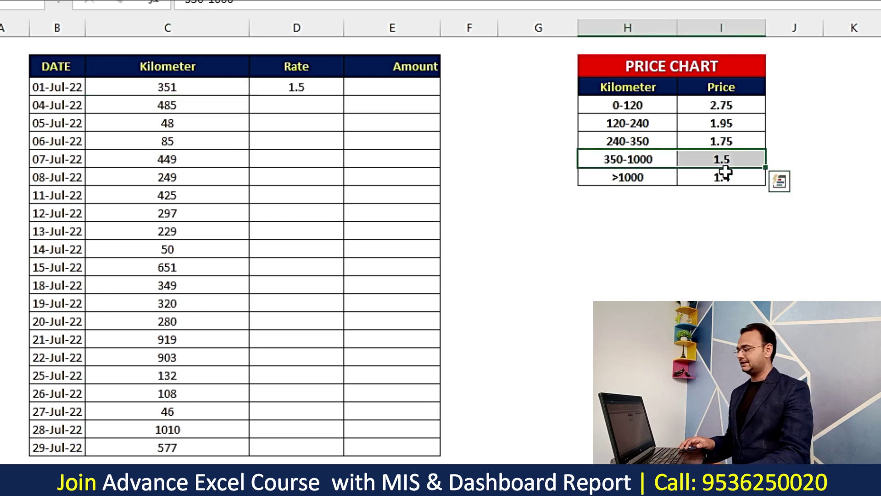
Change the first kilometre to 1100 and confirm the Rate shows 1.4.
left_click(243, 86)
type("1100")
key("Return")
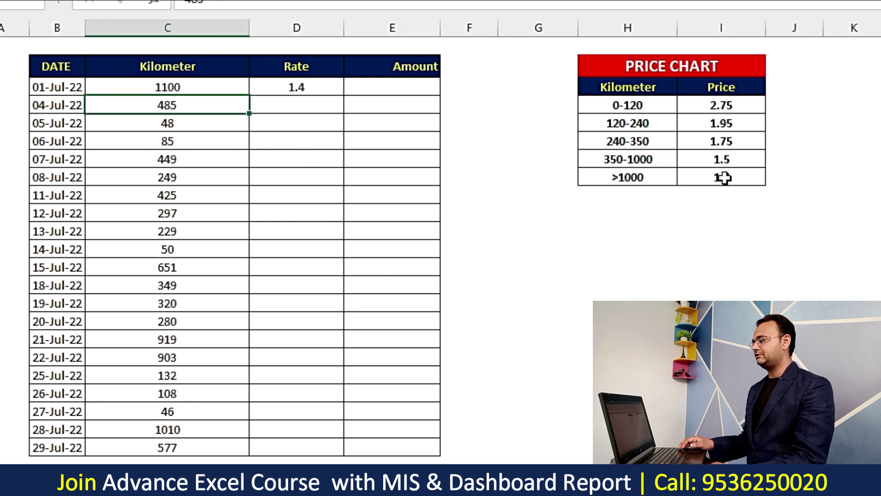
left_click(723, 178)
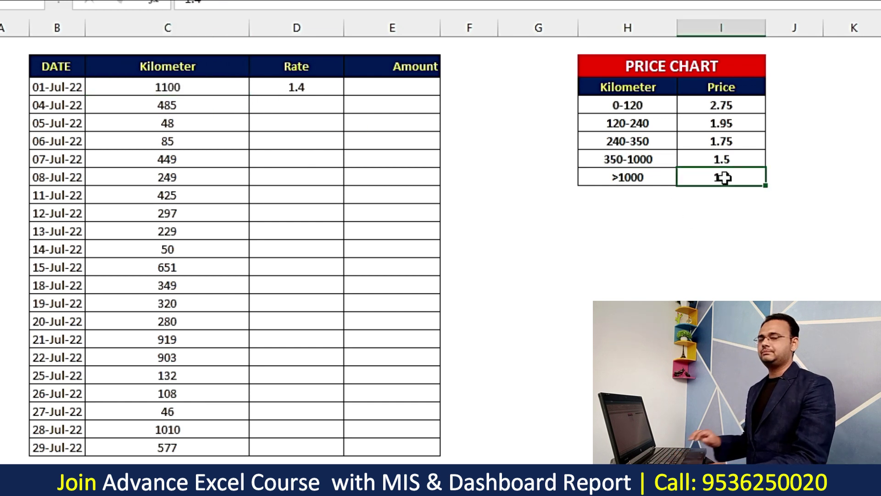
Copy D3's Rate formula text and open a blank Notepad window.
left_click(212, 83)
left_click(297, 84)
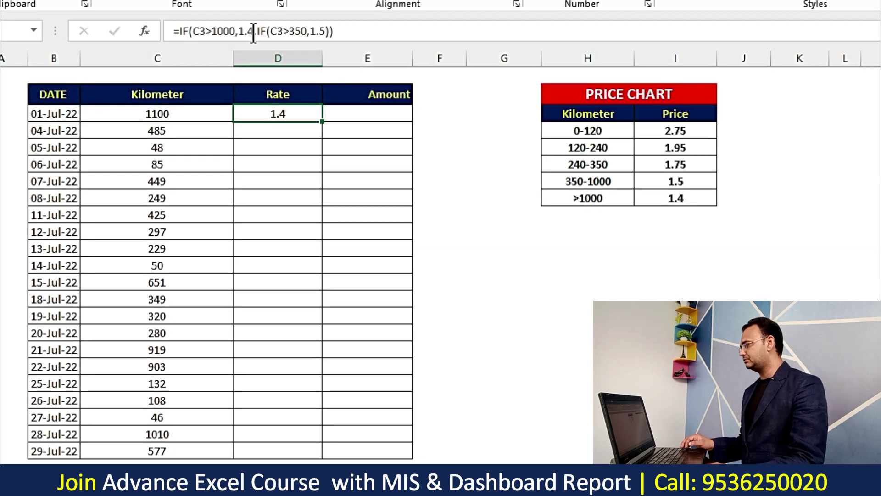
left_click(354, 32)
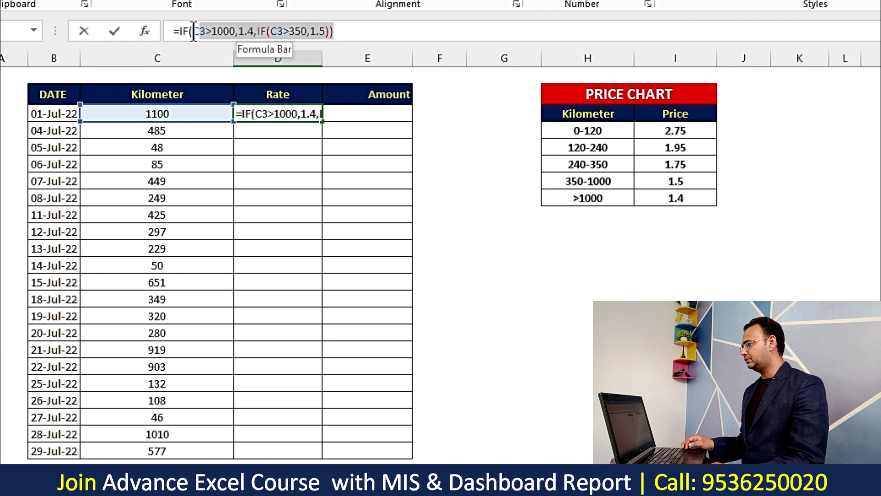
key("Escape")
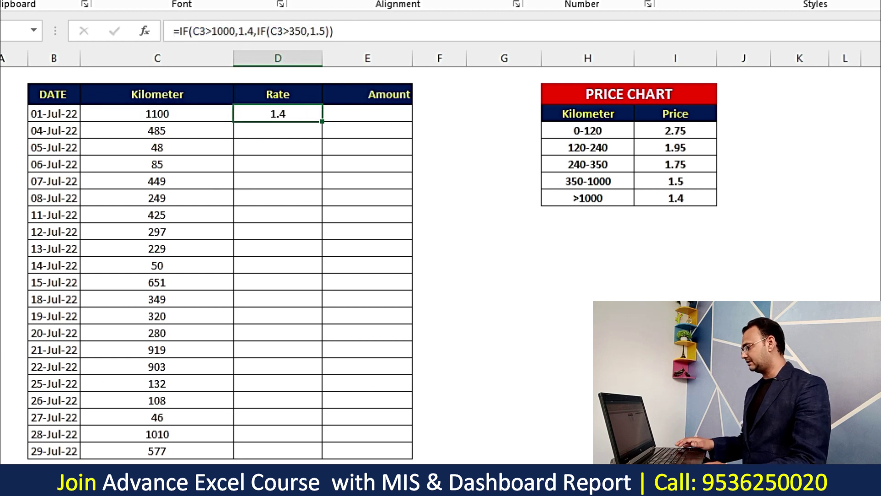
key("super")
left_click(345, 235)
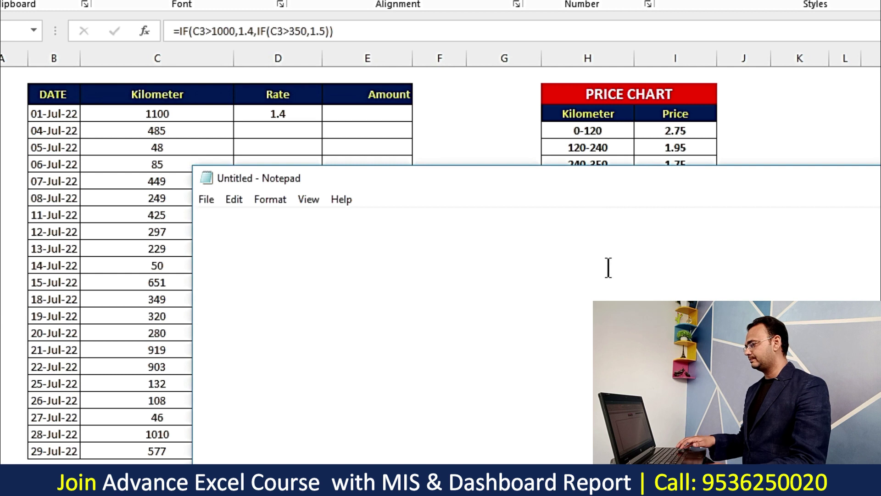
Paste the IF formula into Notepad and split it onto separate lines.
key("ctrl+v")
left_click_drag(664, 185, 773, 19)
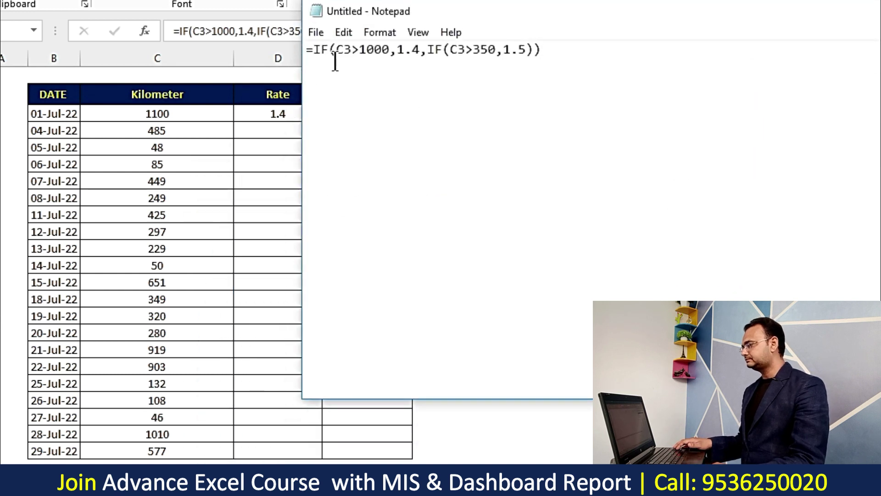
key("Return")
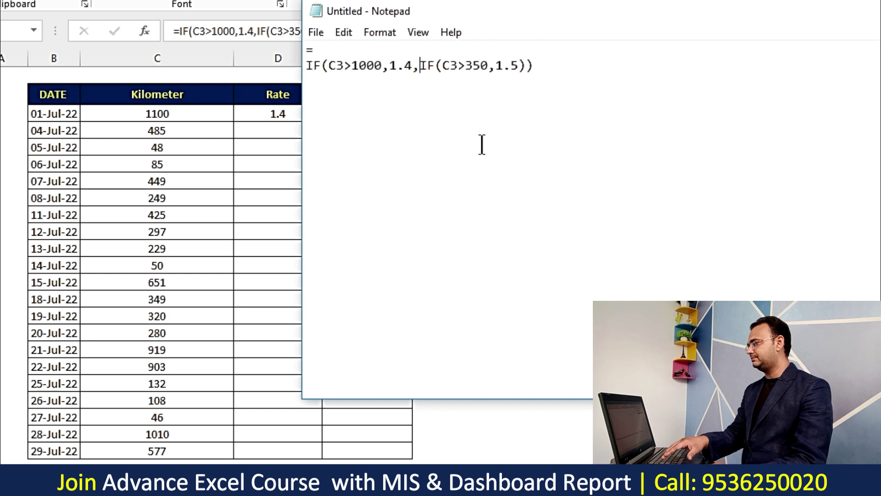
key("Return")
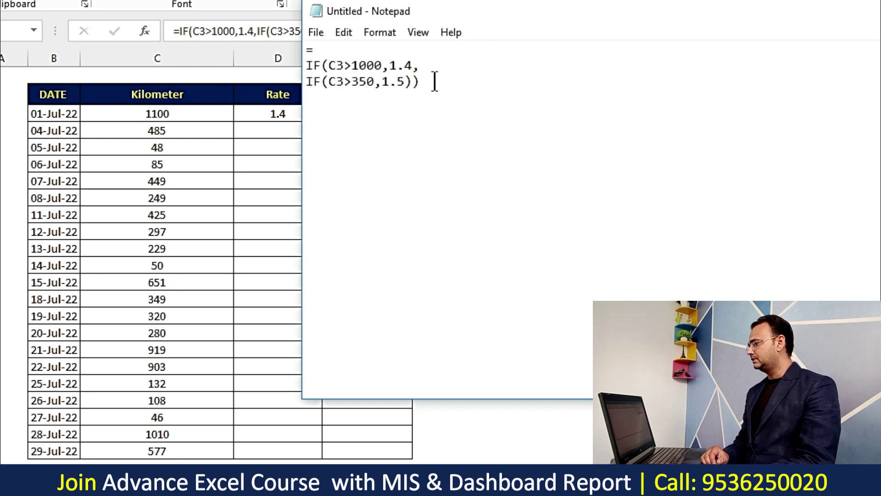
key("Return")
key("Return")
key("Return")
key("Return")
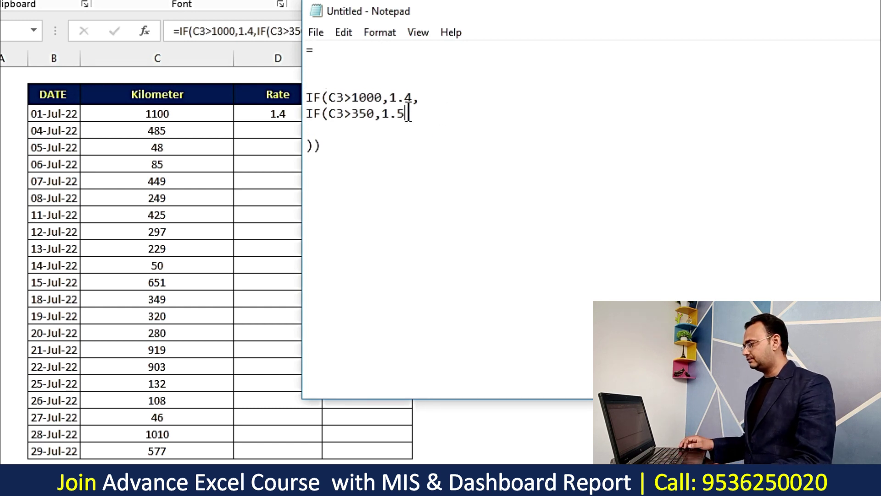
Duplicate the second IF line twice to make room for more tiers.
left_click_drag(405, 114, 324, 115)
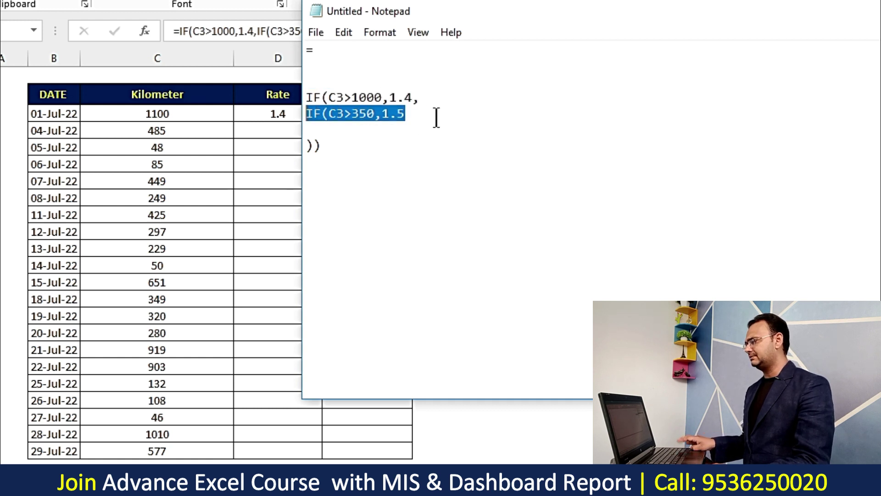
left_click(410, 116)
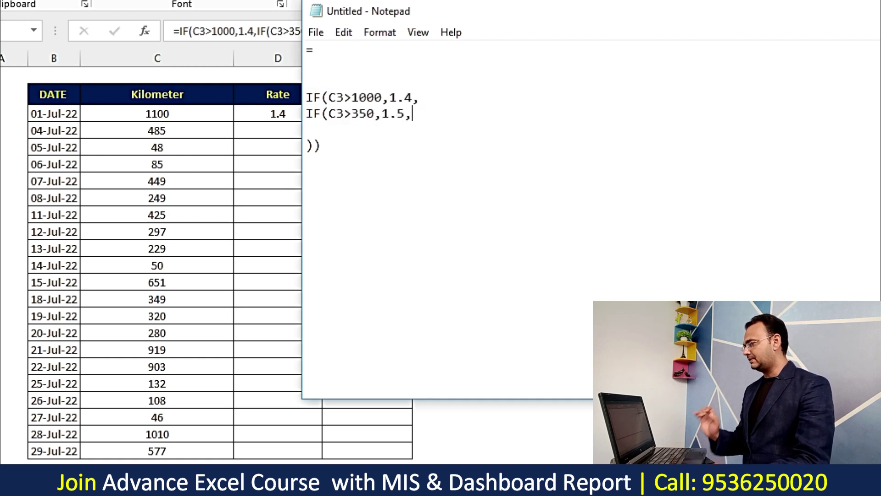
left_click_drag(411, 116, 304, 121)
key("ctrl+c")
left_click(388, 135)
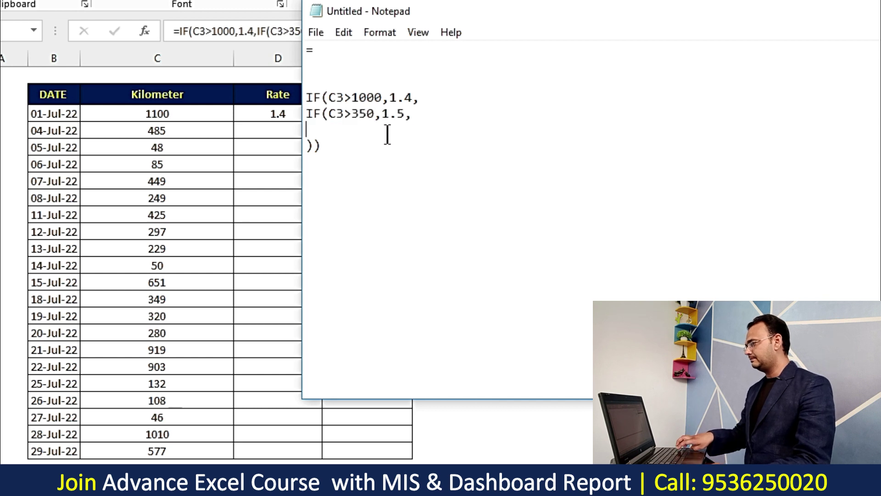
key("ctrl+v")
key("Return")
key("ctrl+v")
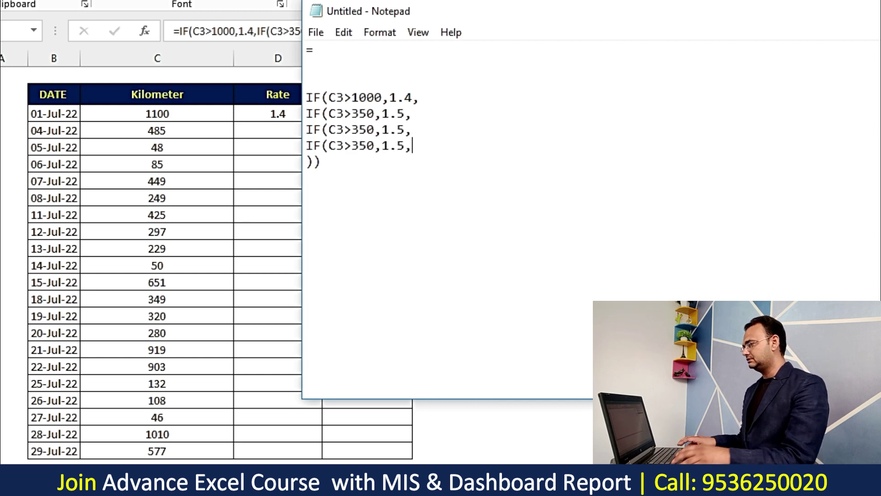
Edit the copied lines to thresholds 240 and 120 with rates 1.75 and 1.95.
left_click_drag(675, 25, 707, 244)
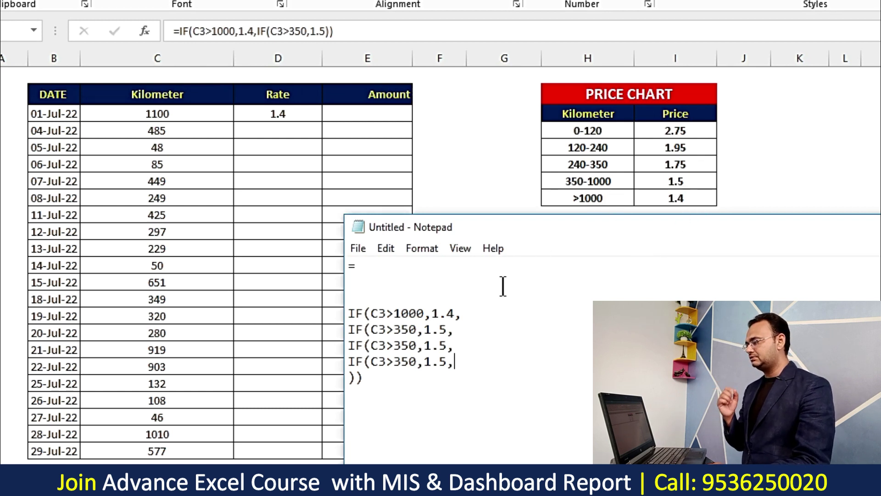
left_click_drag(441, 330, 444, 330)
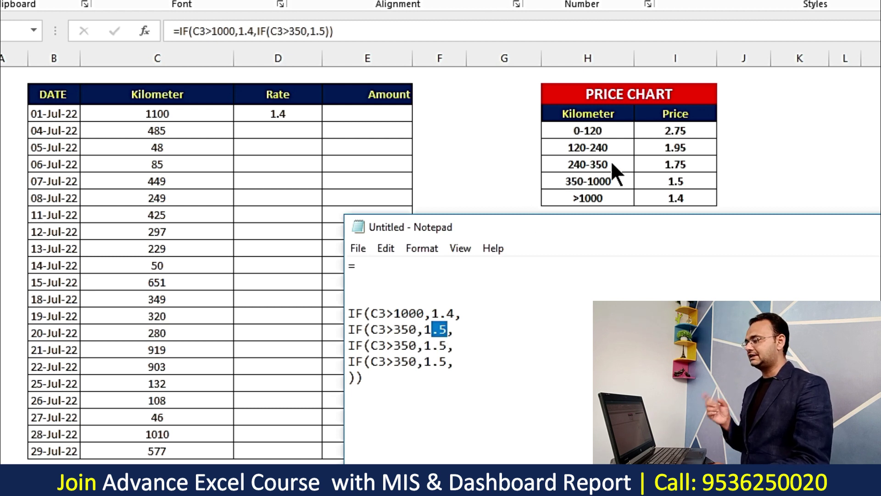
left_click_drag(395, 346, 406, 345)
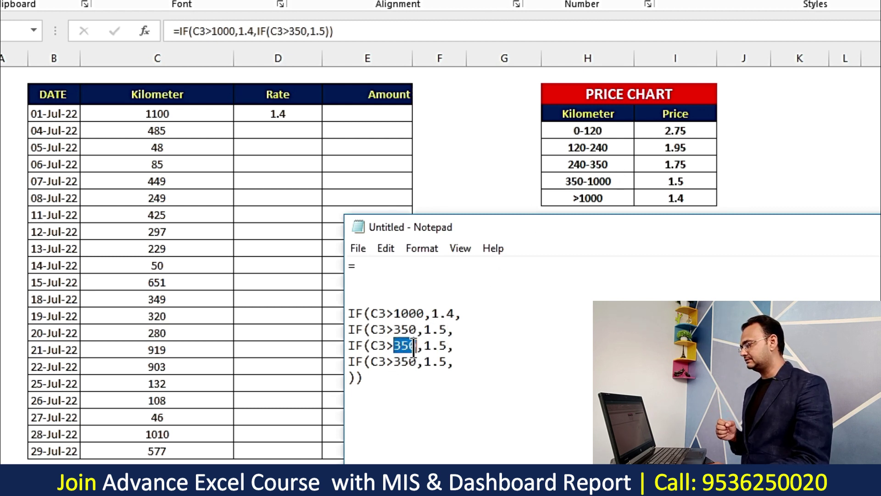
type("240")
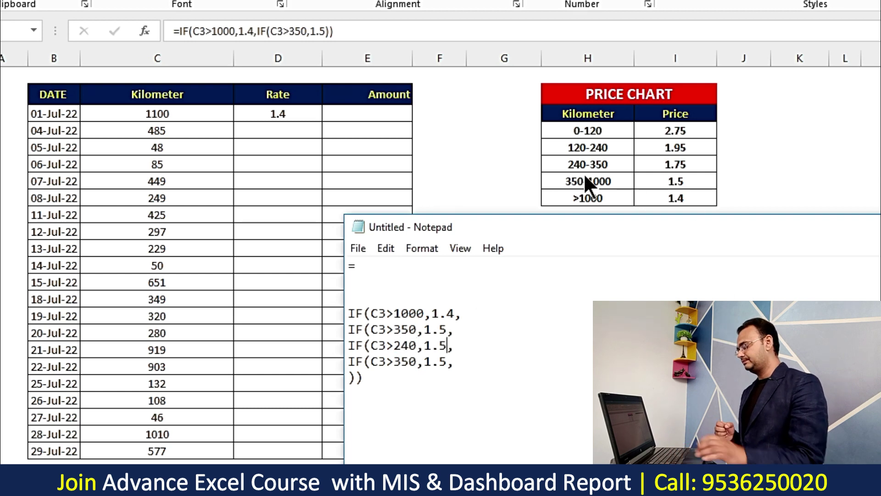
type("7")
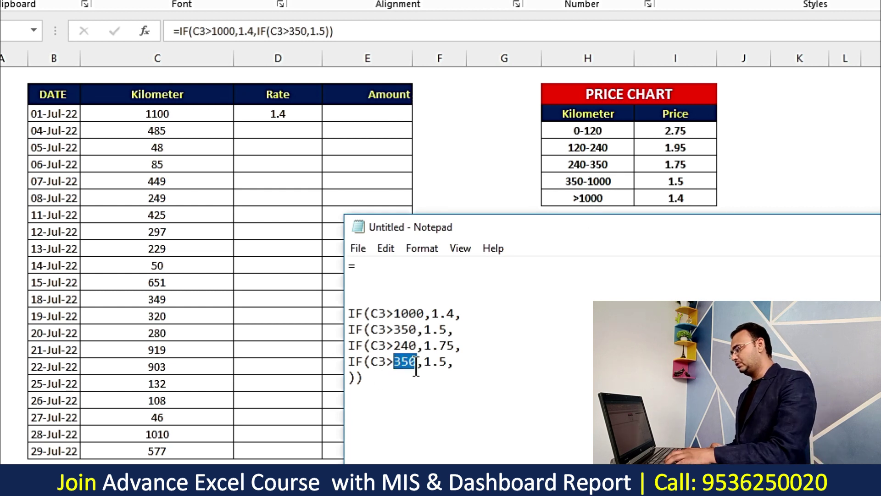
type("120")
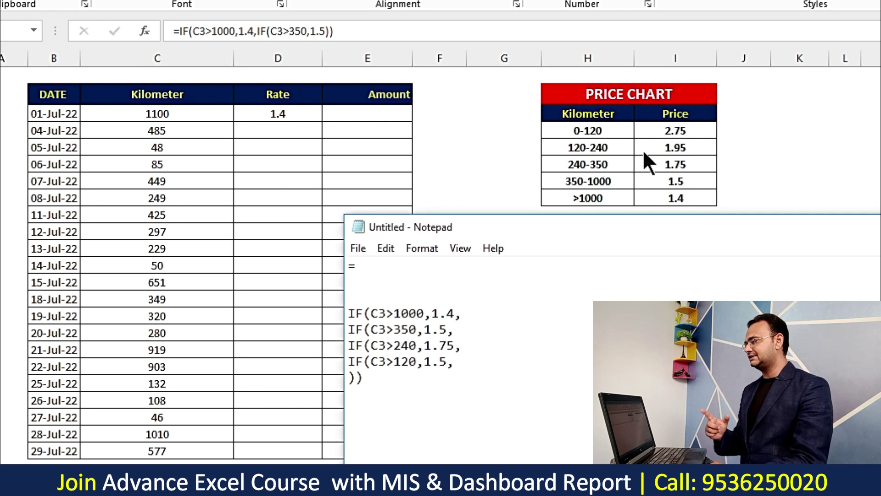
left_click(438, 363)
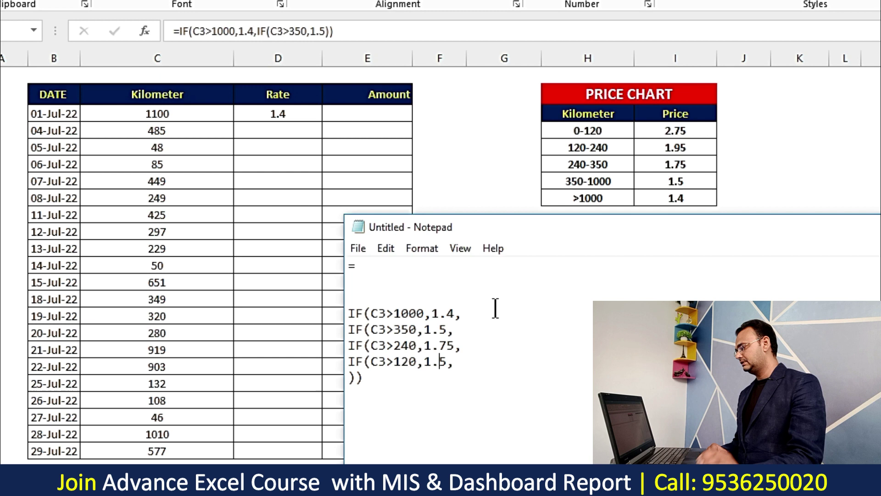
type("9")
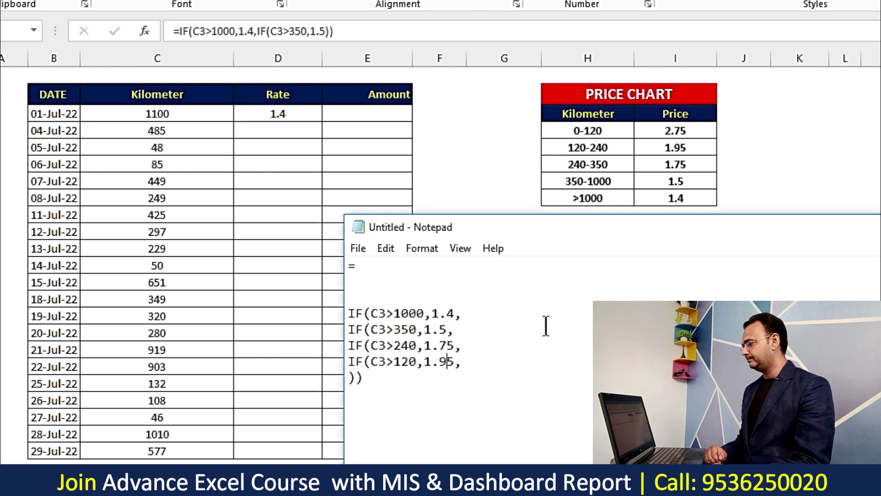
Add the lowest tier IF(C3>0,2.75 and the closing parentheses ))))).
key("Home")
key("Return")
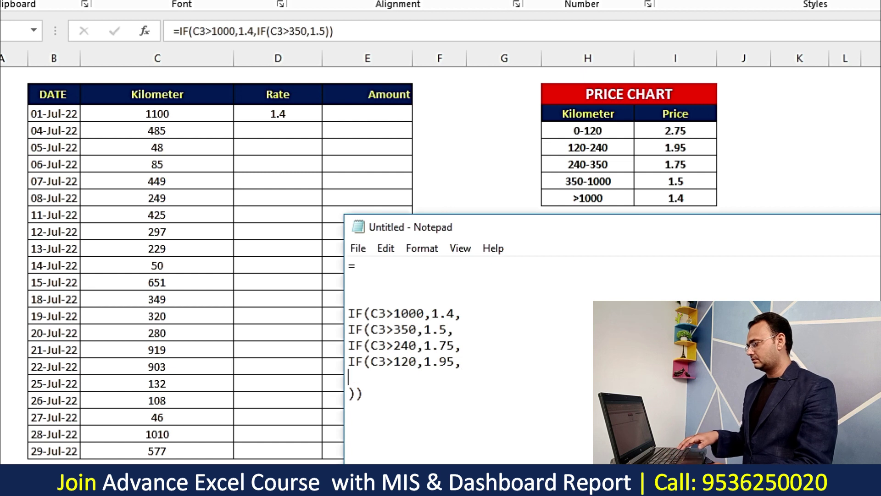
key("ctrl+v")
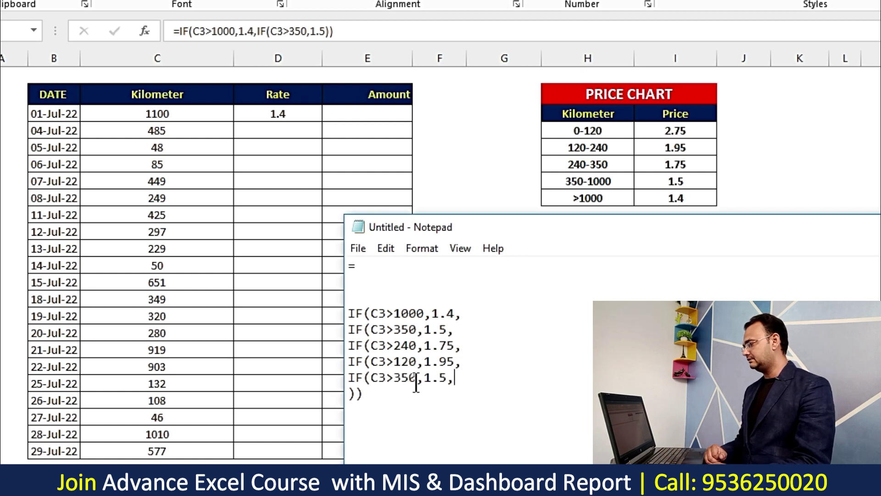
type("0,")
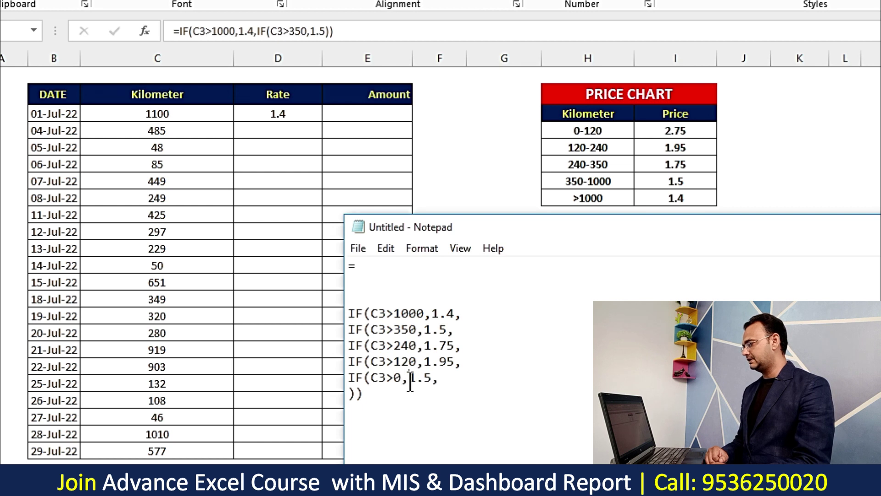
type("2.75")
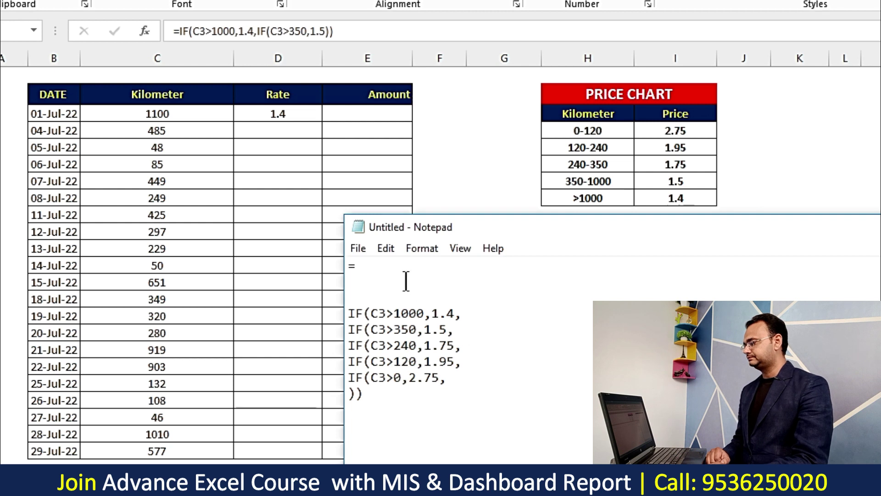
key("Delete")
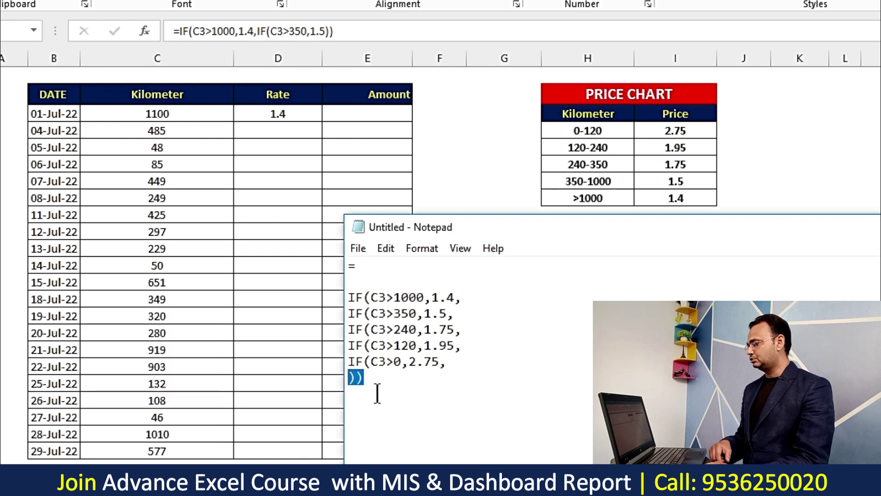
type(")))")
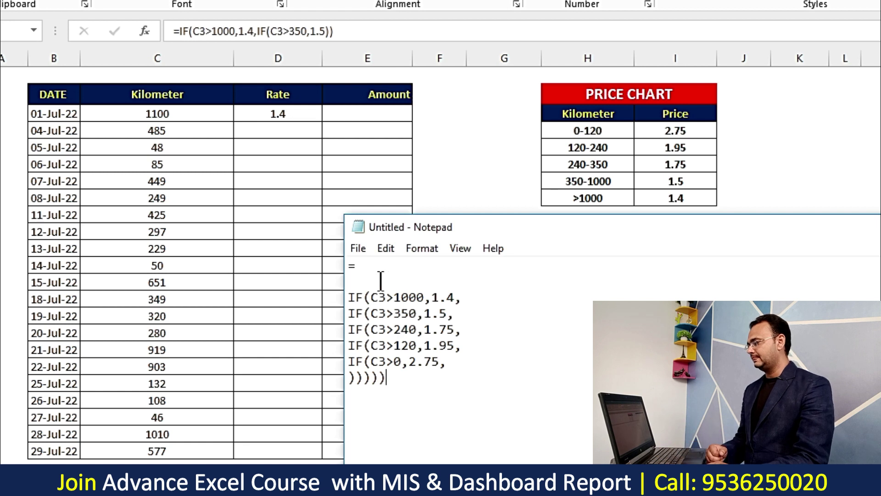
Copy the Notepad formula and replace D3's old Rate formula with it.
key("BackSpace")
left_click_drag(388, 362, 344, 262)
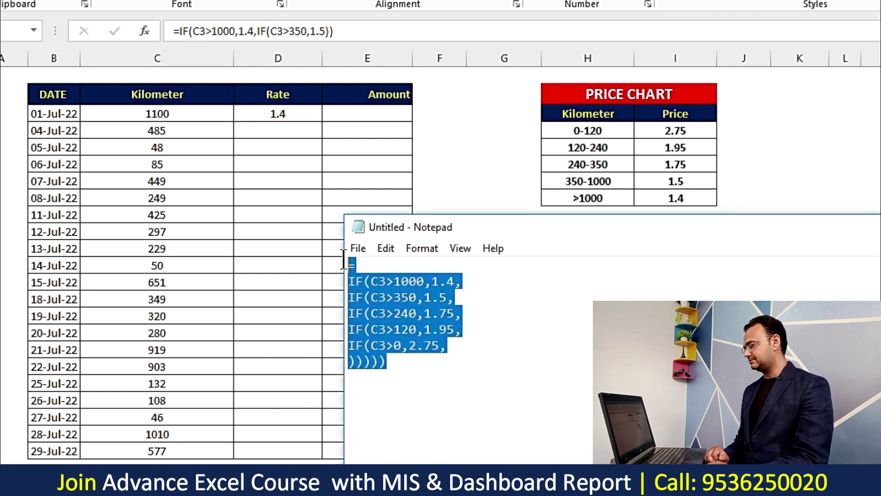
left_click(297, 118)
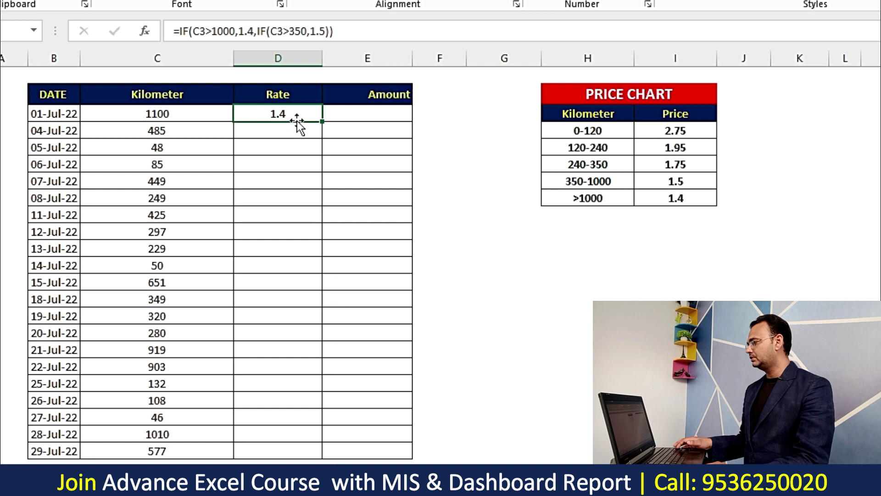
left_click(350, 32)
key("BackSpace")
key("BackSpace")
key("BackSpace")
key("BackSpace")
key("BackSpace")
key("BackSpace")
key("BackSpace")
key("BackSpace")
key("BackSpace")
key("BackSpace")
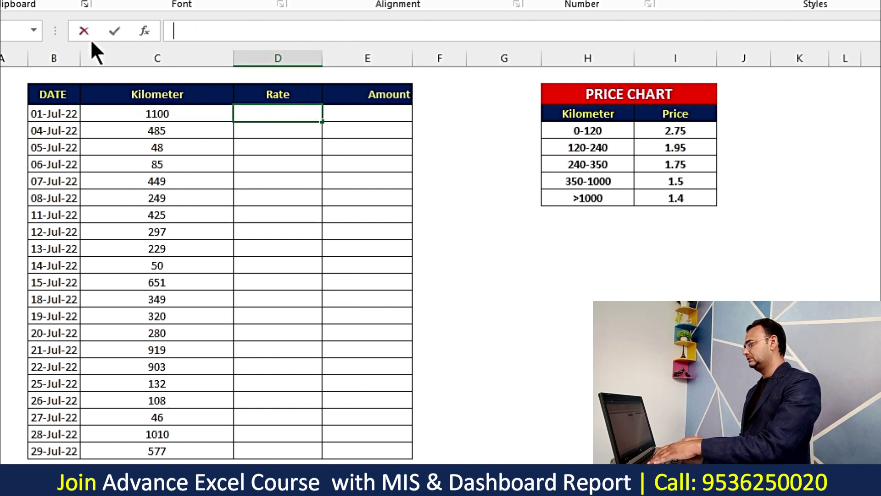
key("ctrl+v")
key("ctrl+Return")
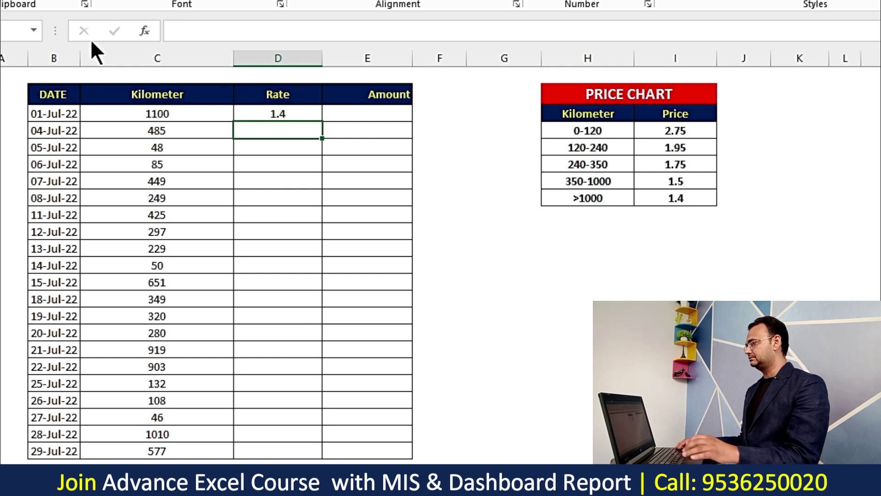
Review the new multi-line formula in the formula bar without changing it.
left_click(187, 32)
key("Down")
key("Down")
key("Down")
key("Down")
key("Down")
key("Up")
key("Up")
key("Down")
key("Down")
key("Down")
key("Up")
key("Up")
key("Up")
key("Up")
key("Up")
key("Up")
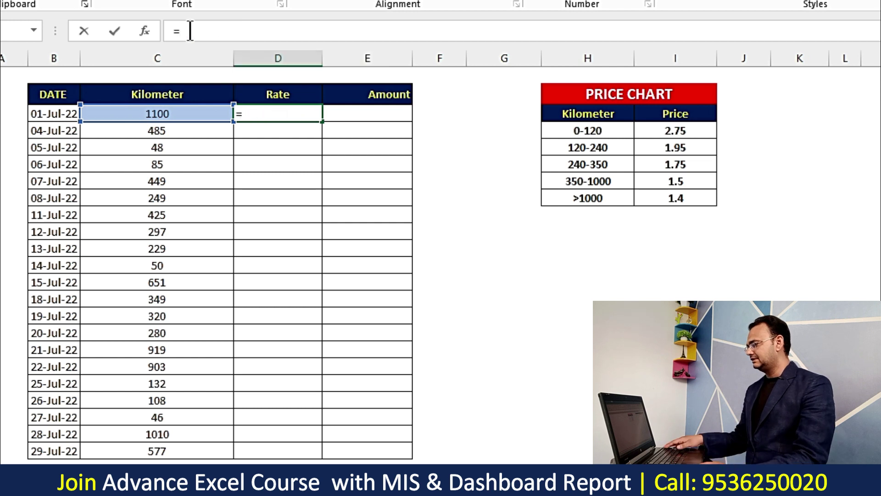
key("Escape")
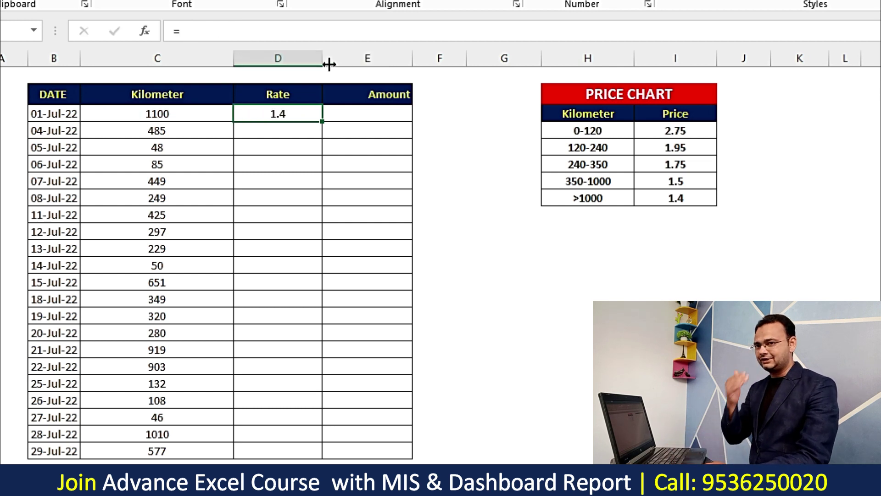
Fill the five-tier Rate formula down column D to 28-Jul.
left_click(281, 182)
left_click(282, 114)
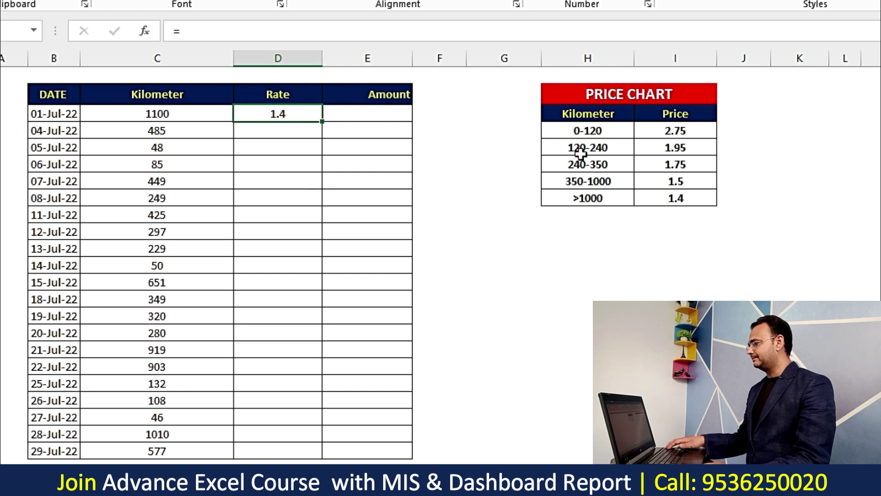
left_click_drag(322, 121, 327, 457)
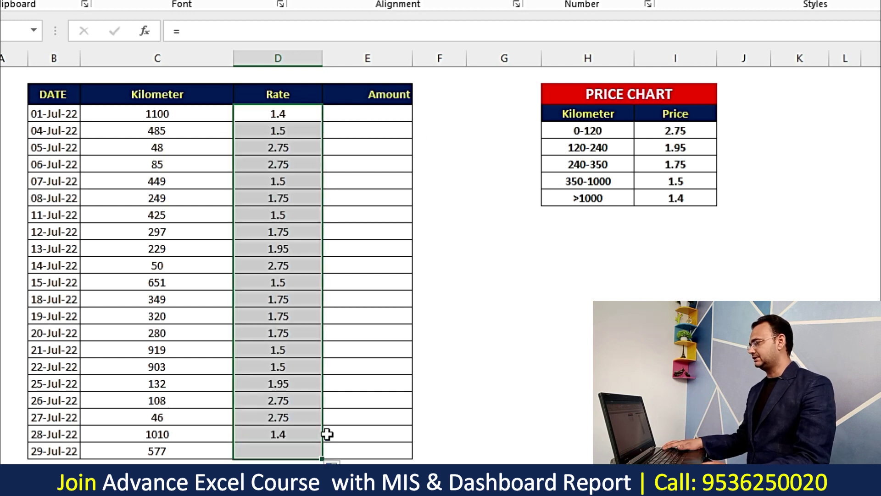
left_click(242, 299)
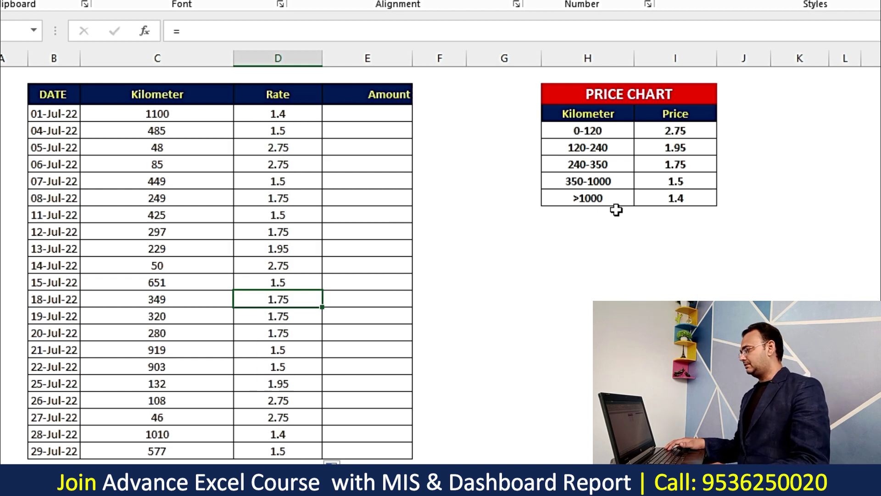
left_click_drag(675, 180, 619, 179)
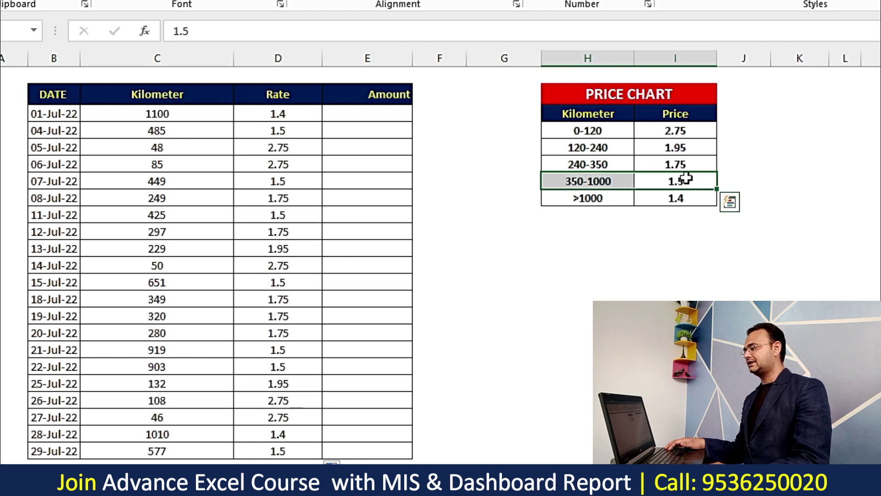
left_click_drag(281, 364, 195, 364)
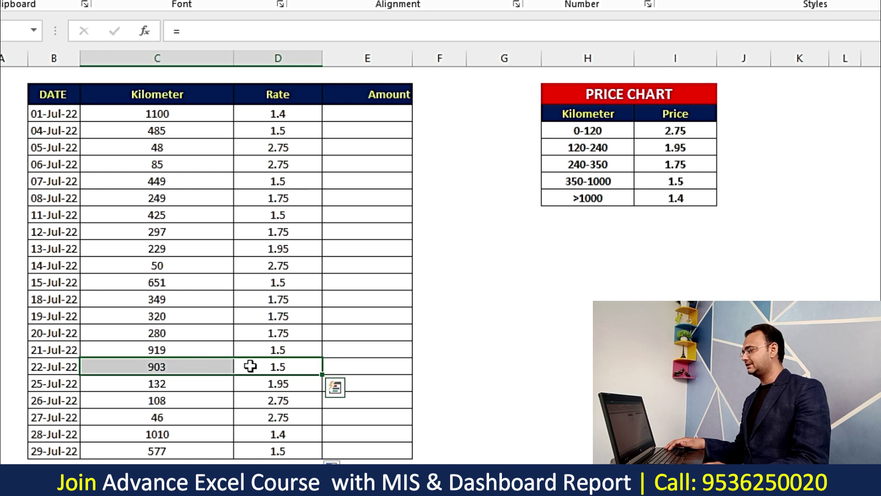
left_click_drag(676, 148, 616, 154)
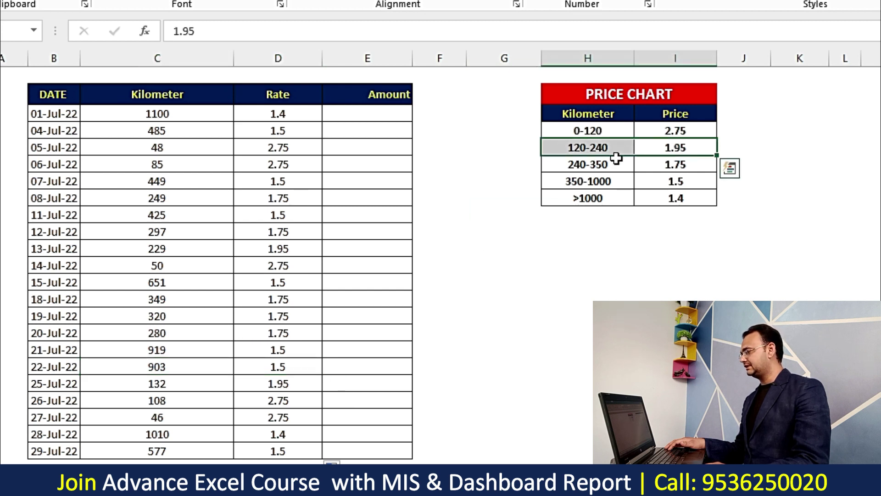
left_click(196, 383)
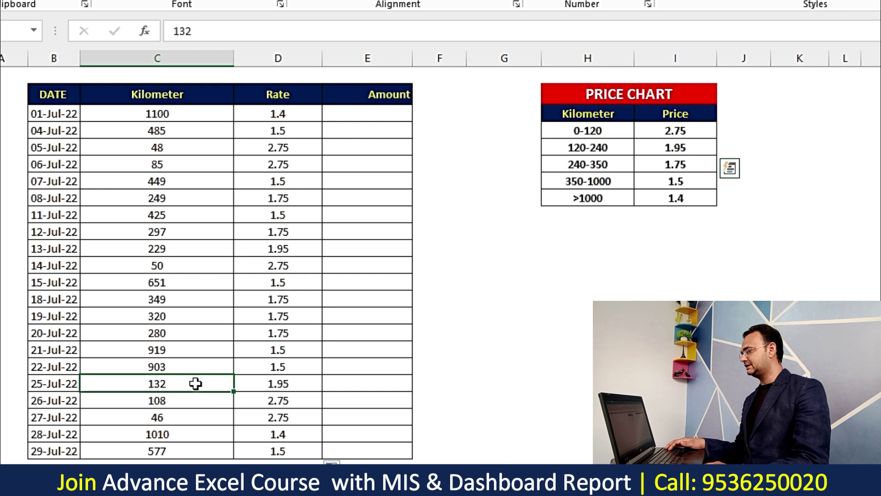
left_click(600, 147)
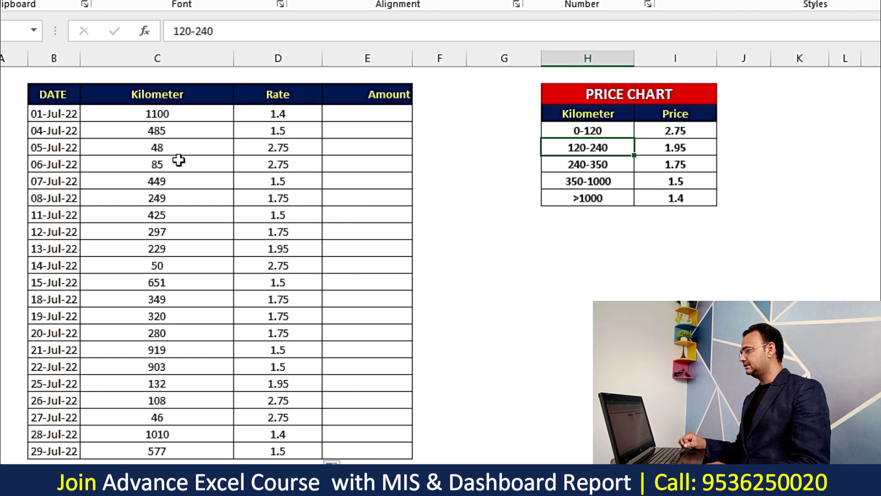
left_click_drag(179, 160, 275, 164)
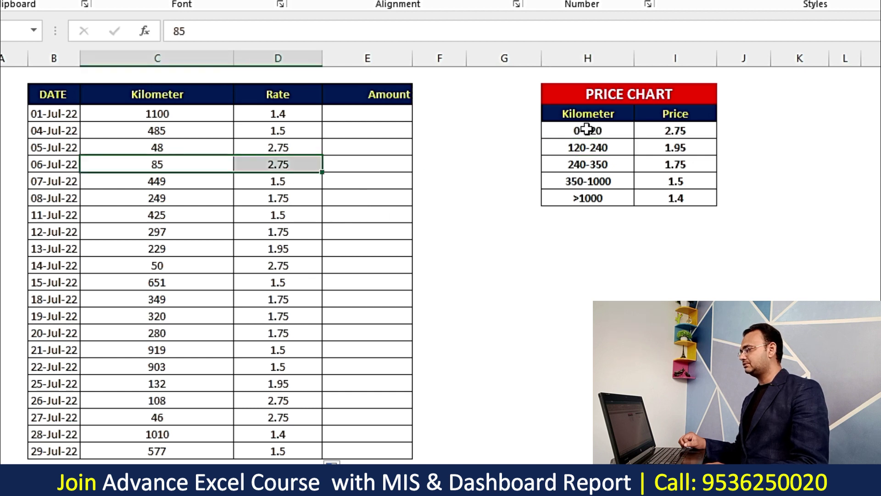
left_click_drag(587, 130, 662, 132)
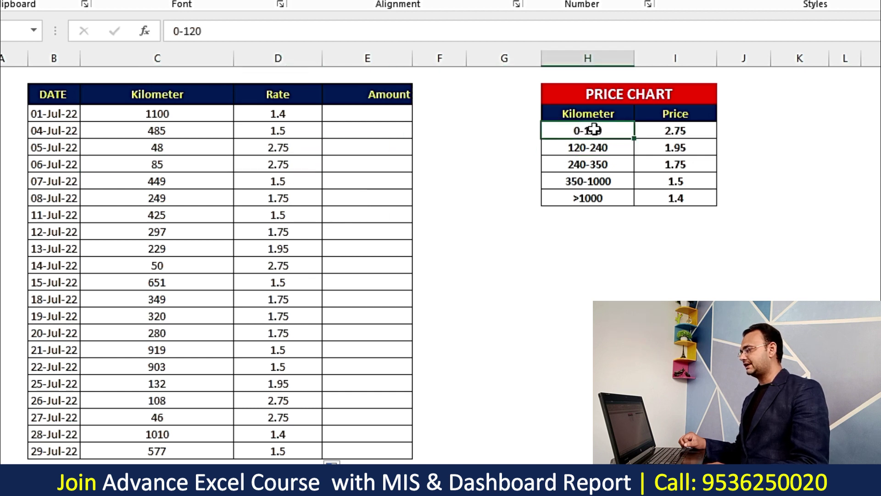
left_click(514, 203)
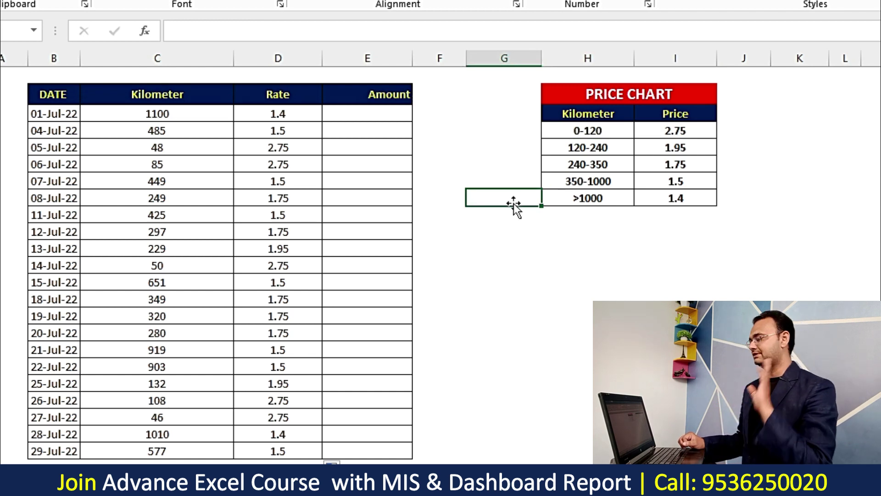
Enter =C3*D3 in E3, giving 1,540.00.
left_click(307, 111)
type("=")
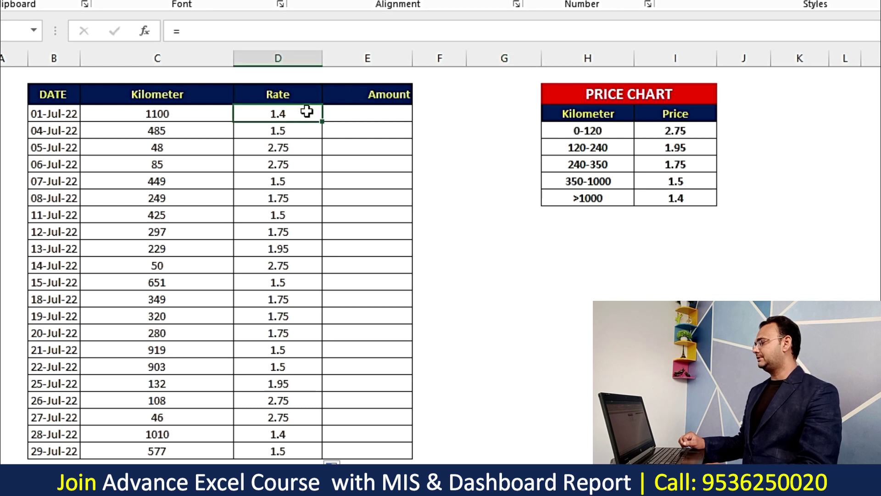
left_click(370, 116)
type("=")
left_click(230, 113)
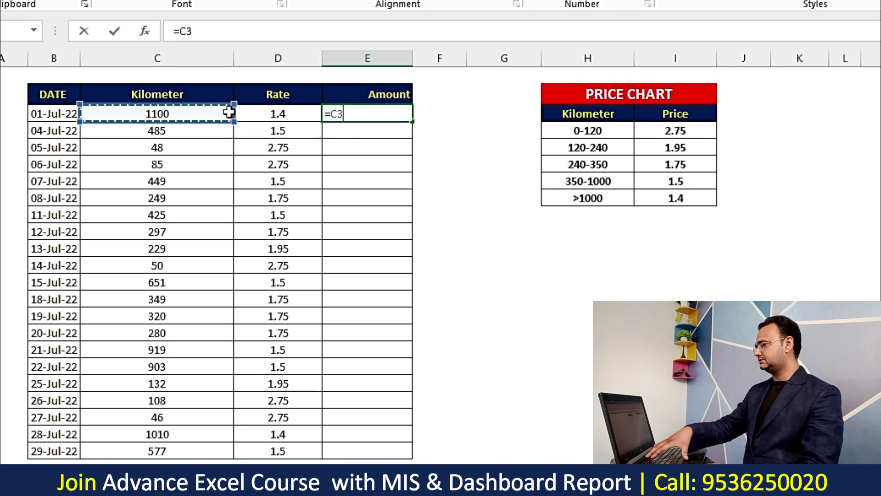
type("*")
left_click(286, 119)
key("Return")
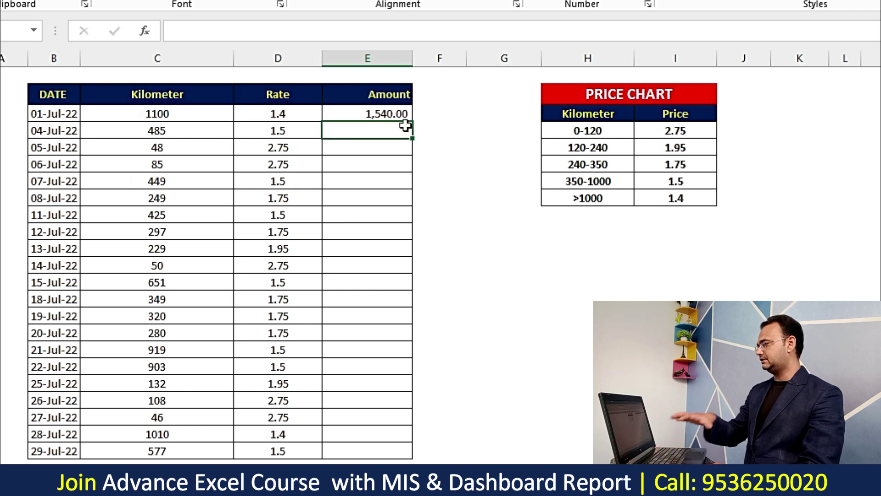
Fill the Amount formula down column E and check E17 and E3.
left_click(400, 115)
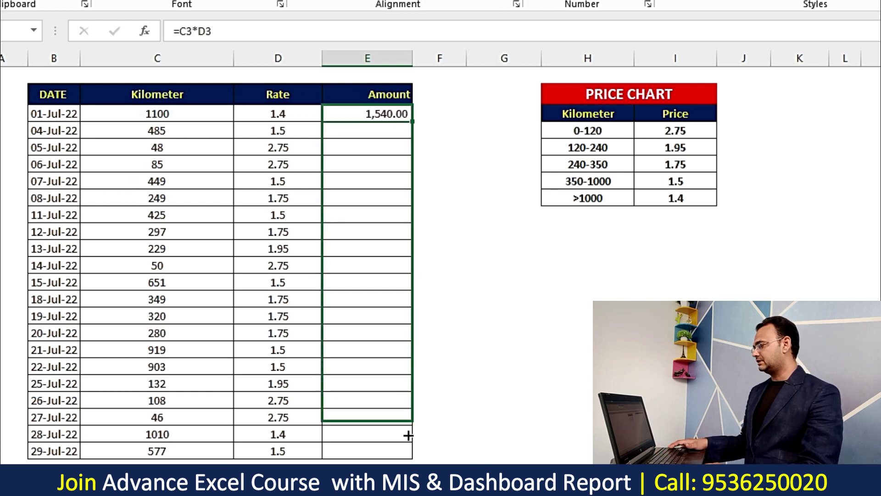
left_click_drag(407, 120, 407, 453)
left_click(396, 350)
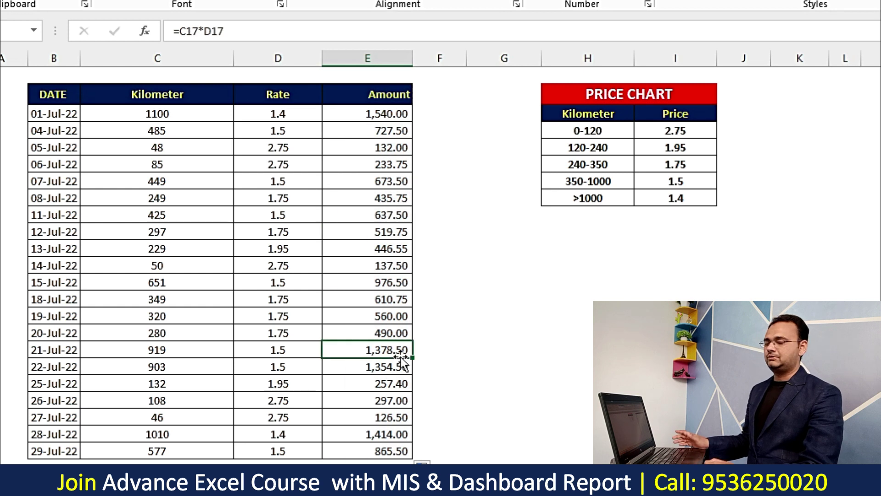
left_click(384, 115)
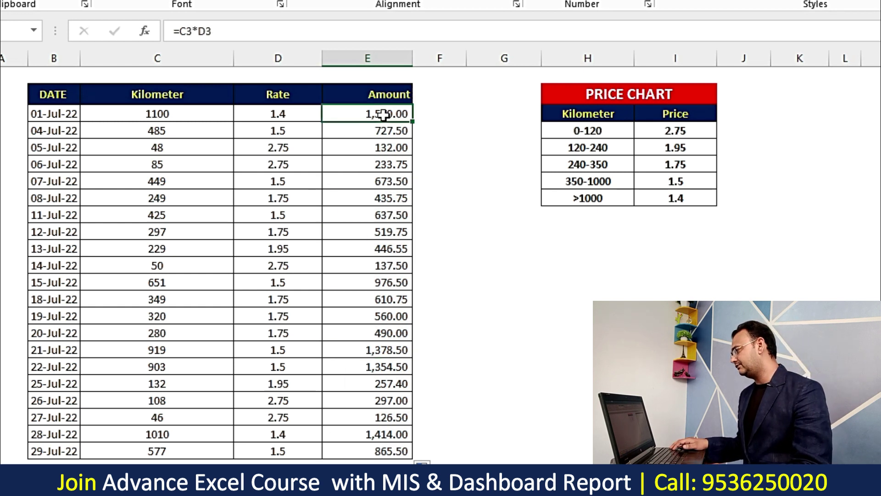
left_click(288, 118)
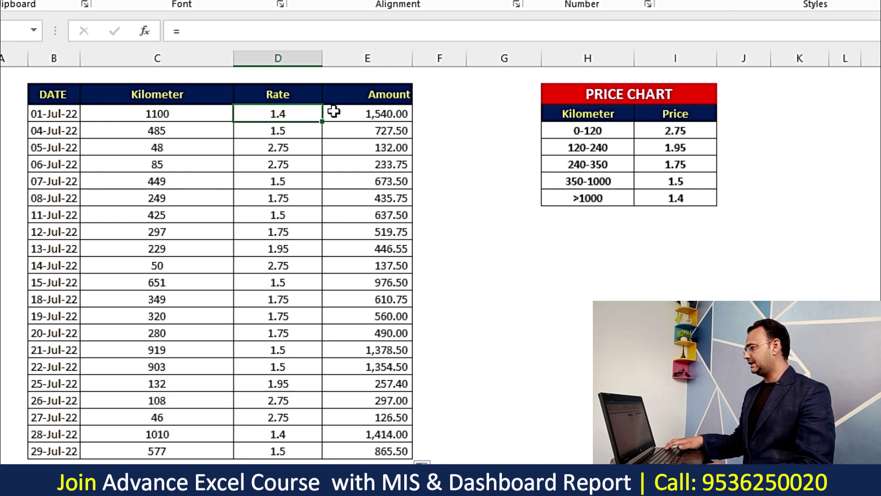
Multiply the 1.4, 1.5 and 1.75 rates in D3's nested IF by C3.
key("F2")
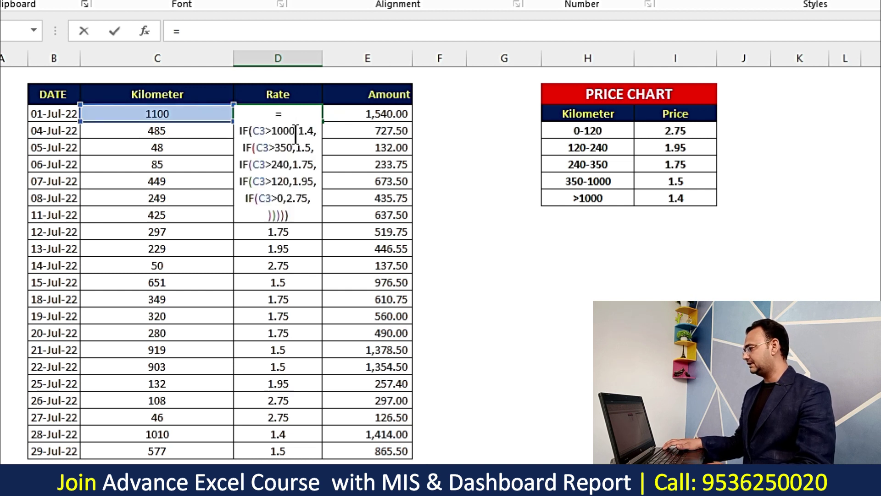
left_click(315, 131)
type("*")
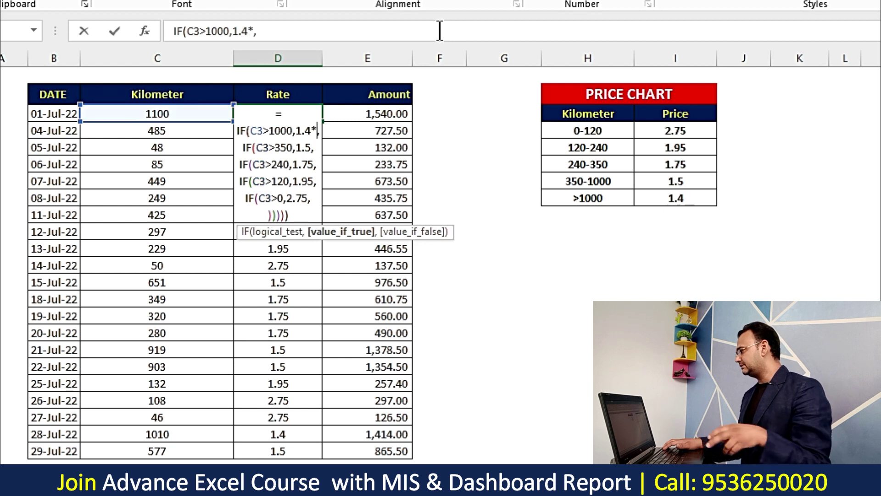
left_click(181, 113)
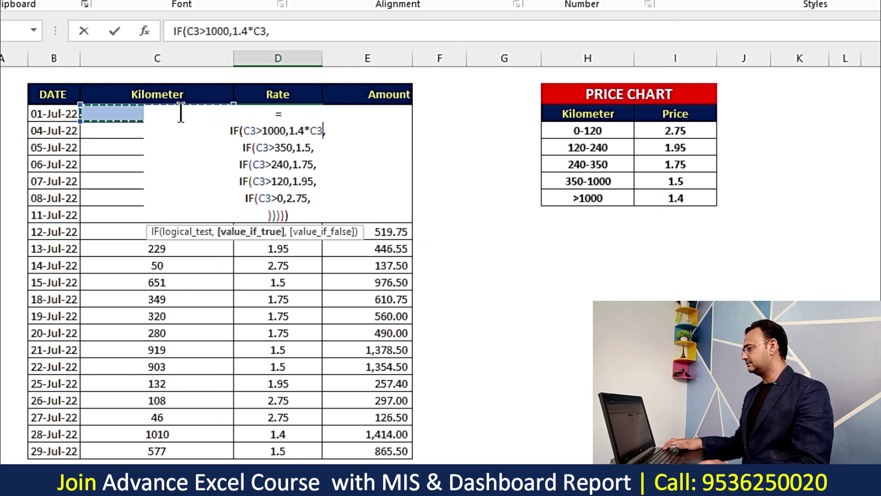
left_click(312, 148)
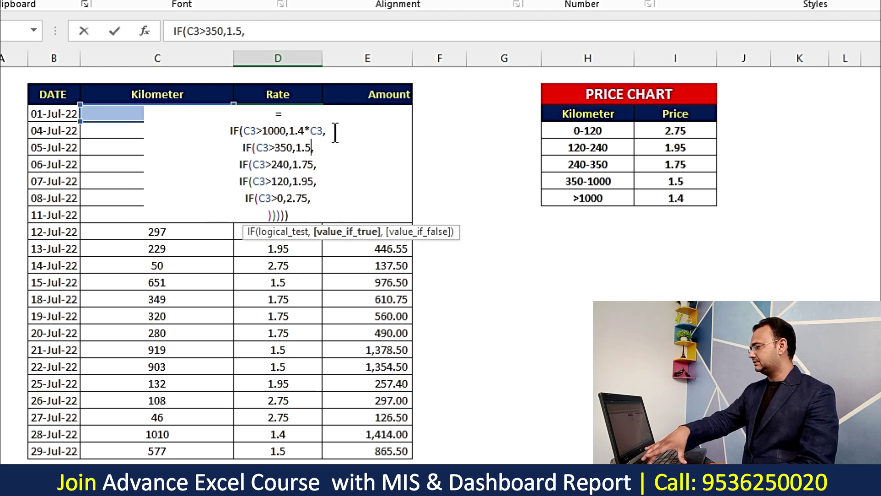
type("*")
left_click(118, 114)
left_click(314, 164)
type("*")
left_click(118, 114)
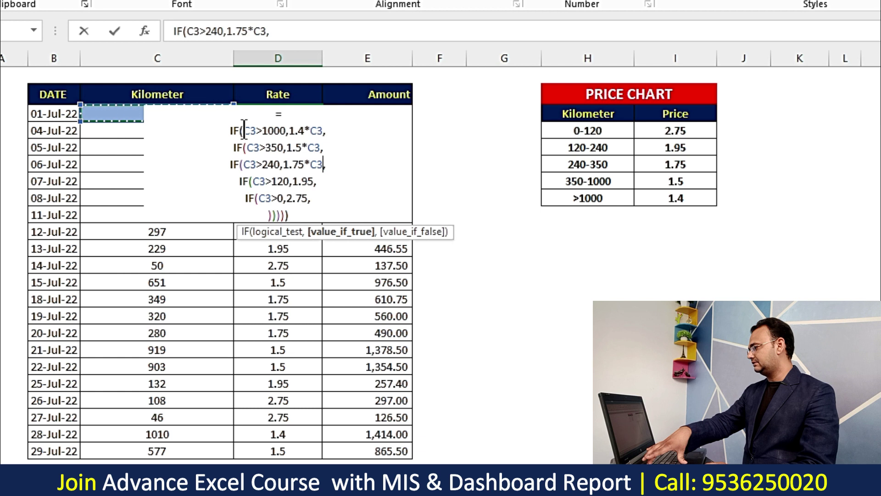
Multiply the 1.95 and 2.75 rates by C3 too and commit the formula.
left_click(314, 181)
type("*")
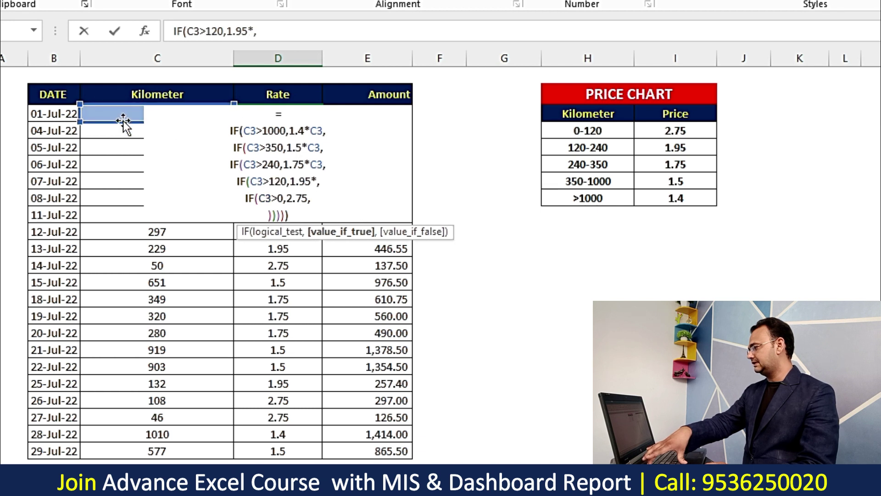
left_click(121, 118)
left_click(306, 198)
type("*")
left_click(131, 110)
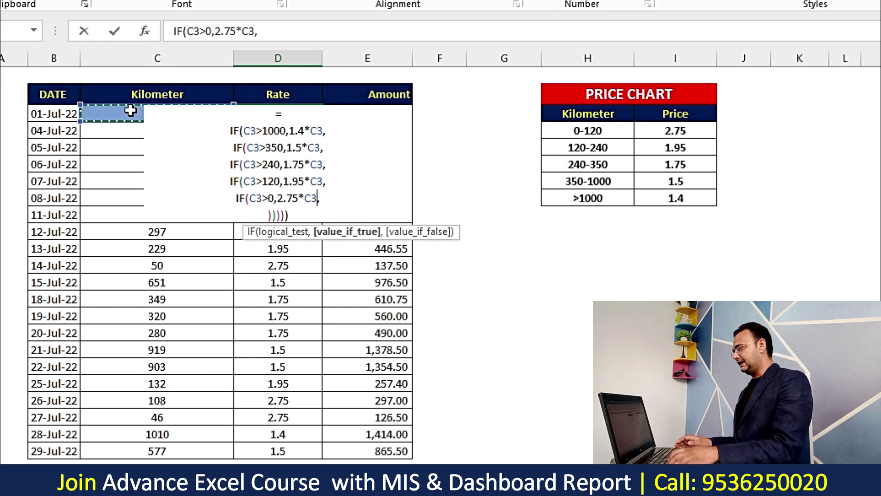
key("Return")
Clear the Amount formulas from column E.
left_click(317, 110)
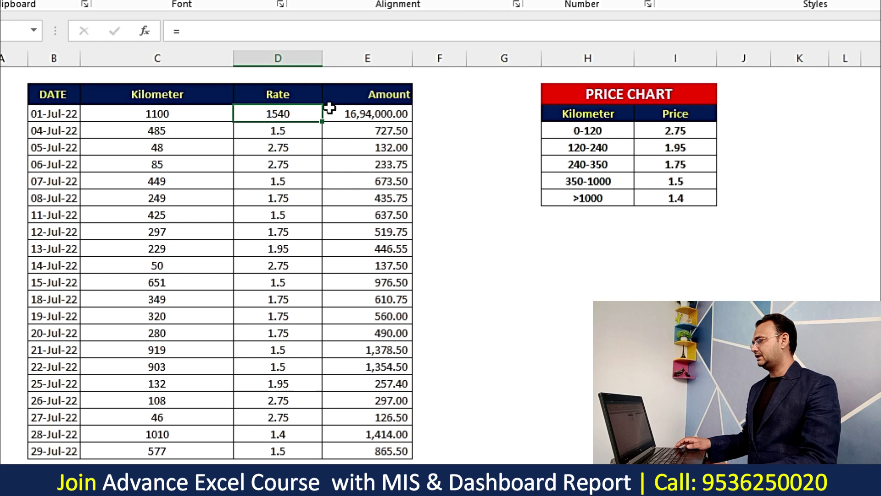
left_click(340, 110)
key("Delete")
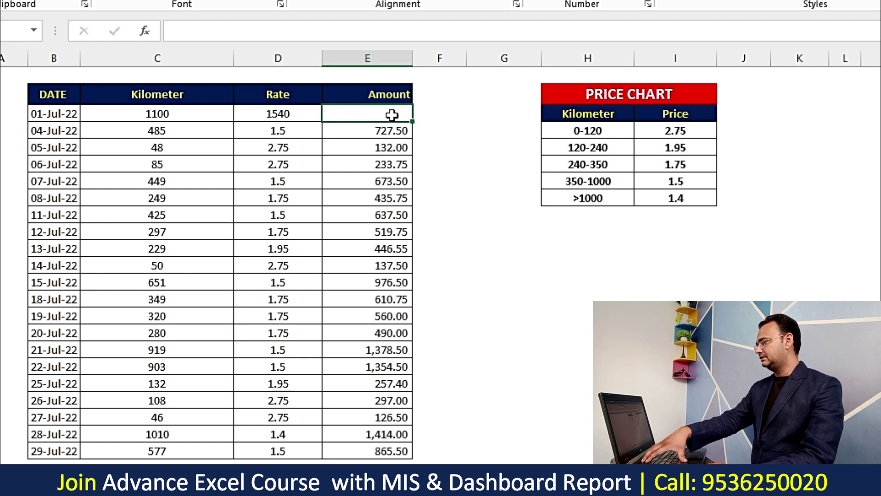
left_click_drag(392, 115, 380, 451)
key("Delete")
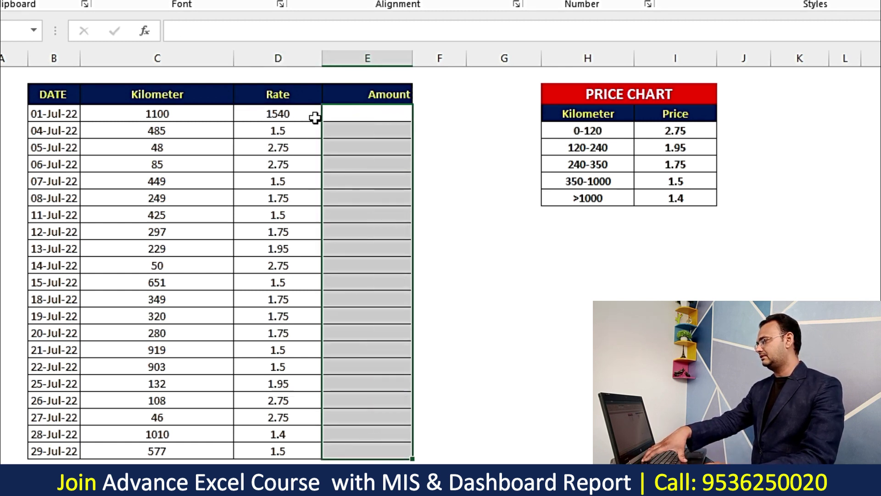
Fill the revised Rate formula down column D, then check the restored Amount formulas such as E11.
left_click(315, 118)
left_click_drag(321, 121, 317, 440)
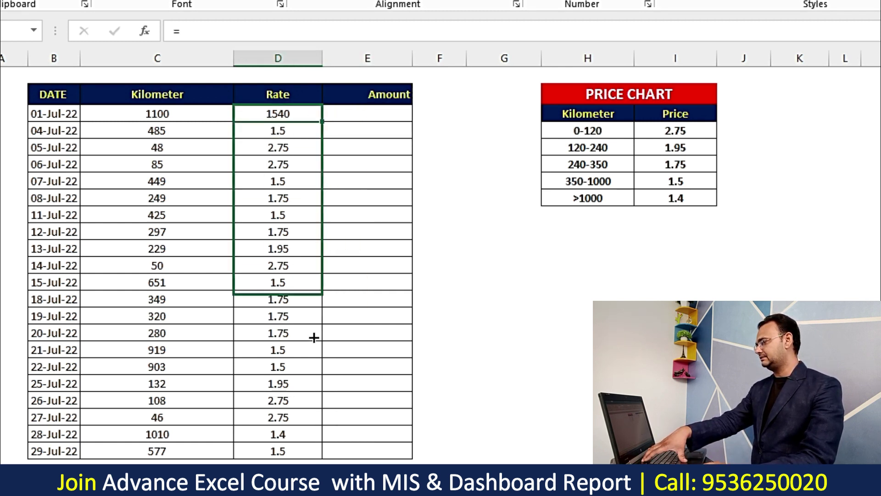
left_click(289, 116)
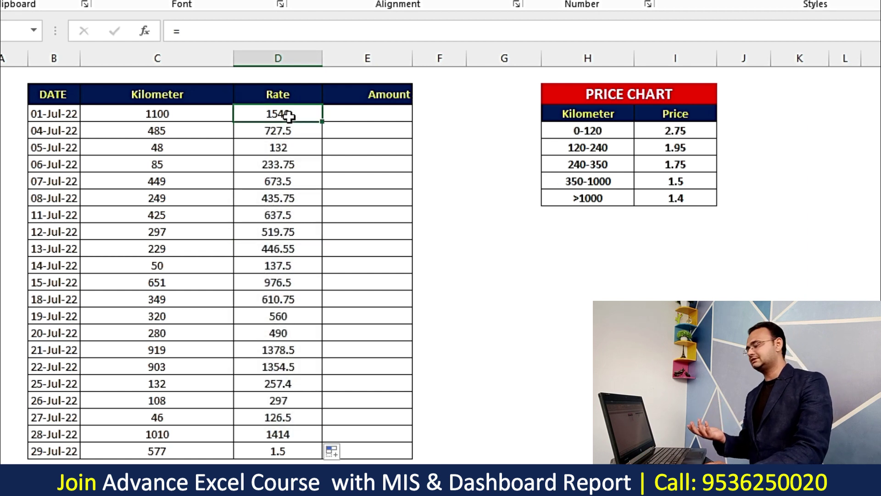
left_click(371, 118)
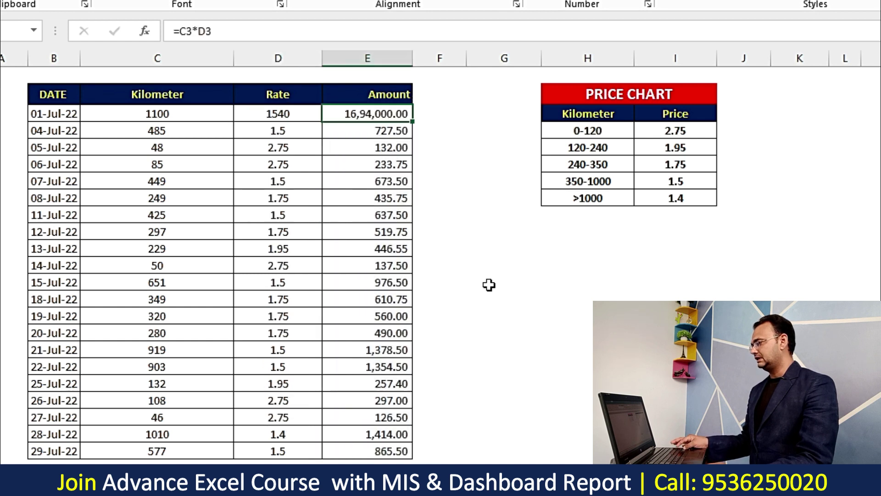
left_click(376, 132)
left_click(376, 249)
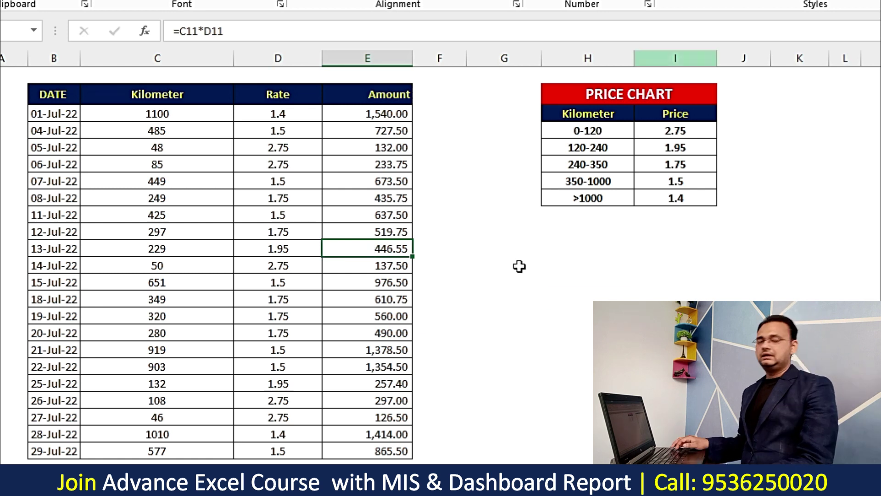
left_click(588, 299)
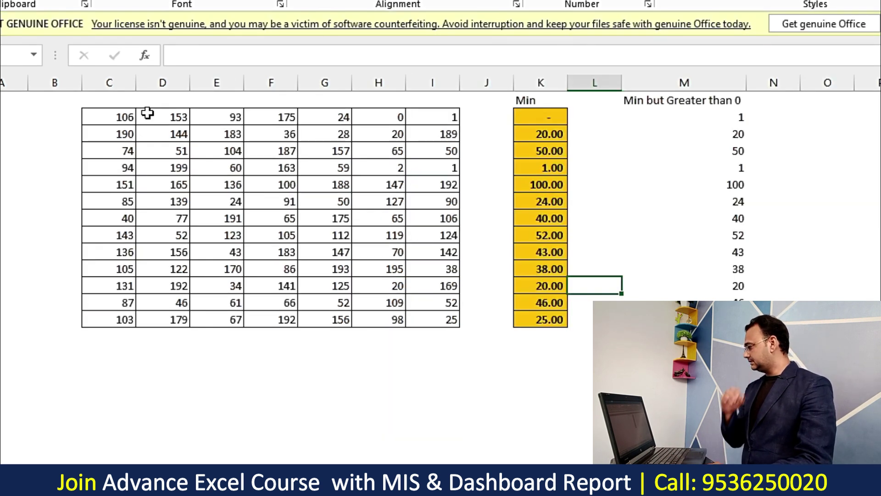
Clear the existing Min values in column K.
left_click_drag(123, 115, 443, 115)
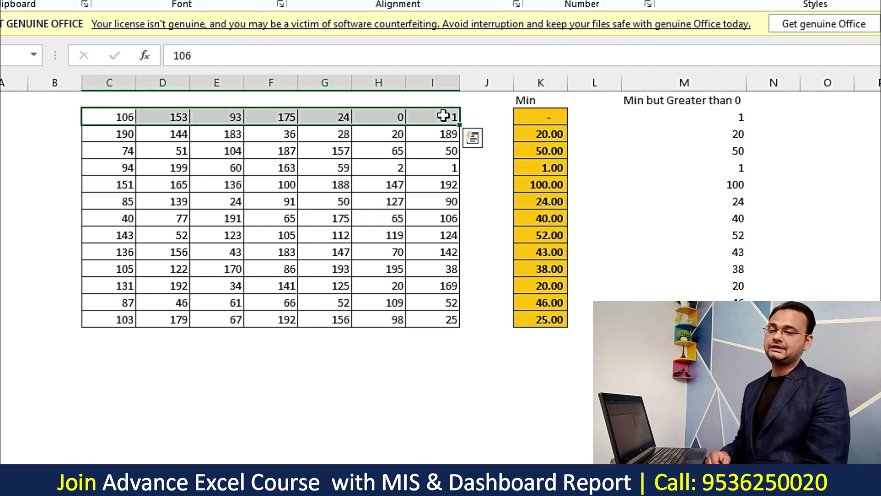
left_click(549, 119)
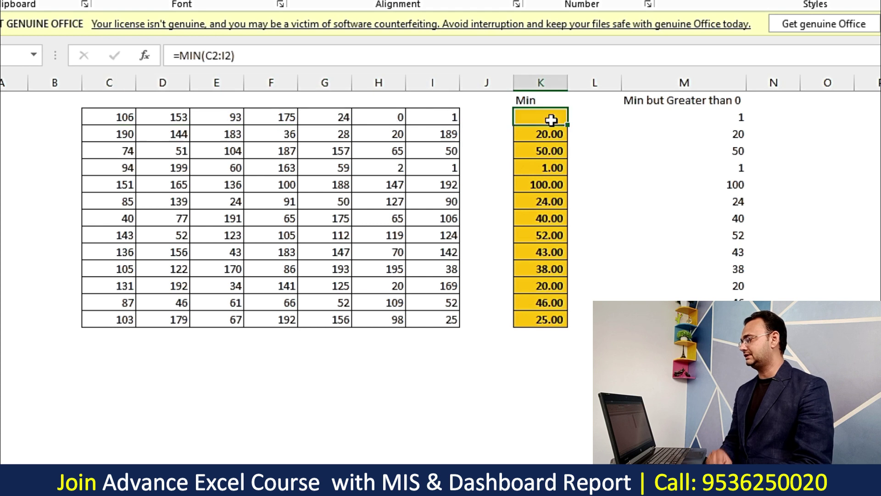
left_click_drag(549, 119, 556, 335)
key("Delete")
Enter =MIN(C2:I2) in K2 and format it as a 0.00 number.
left_click(533, 123)
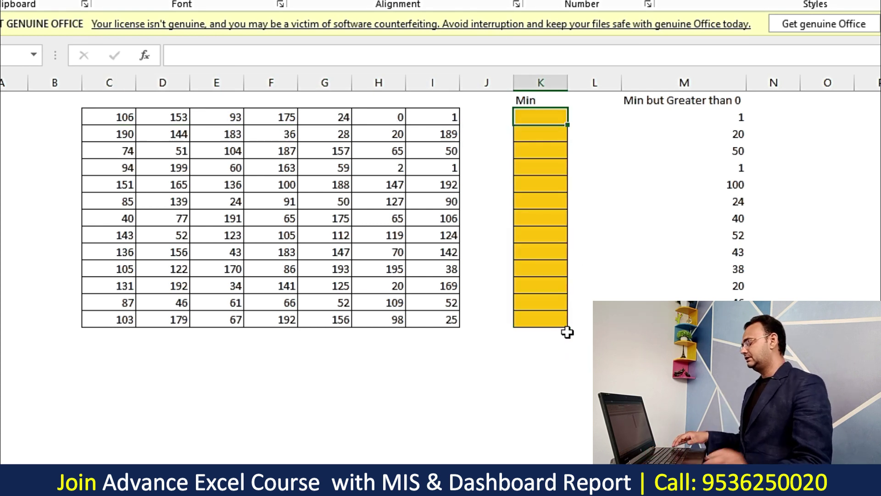
type("=MIN")
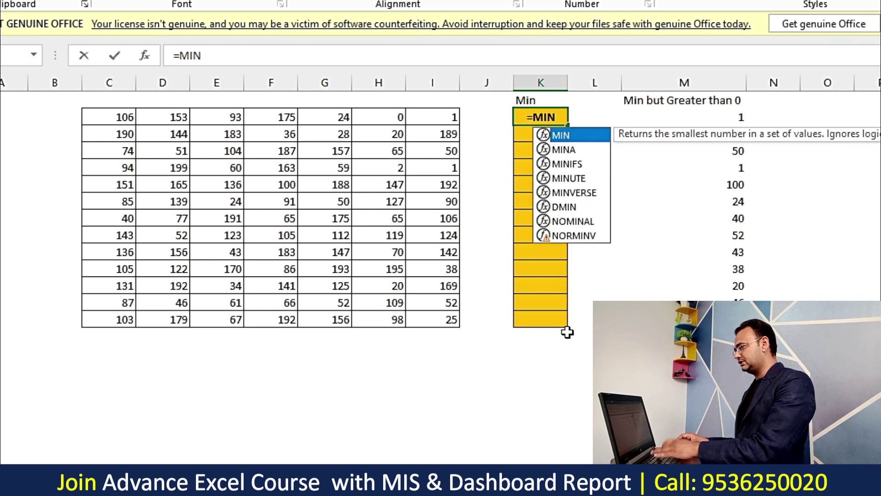
type("(")
left_click_drag(106, 120, 454, 119)
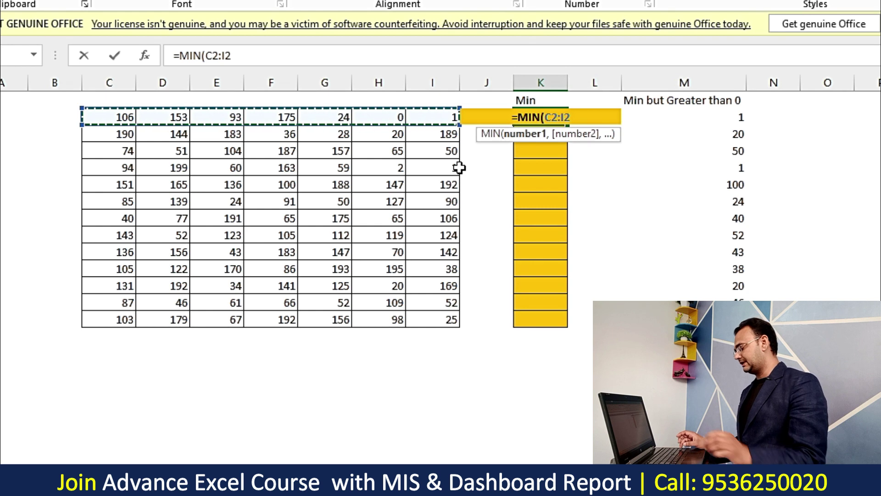
key("Return")
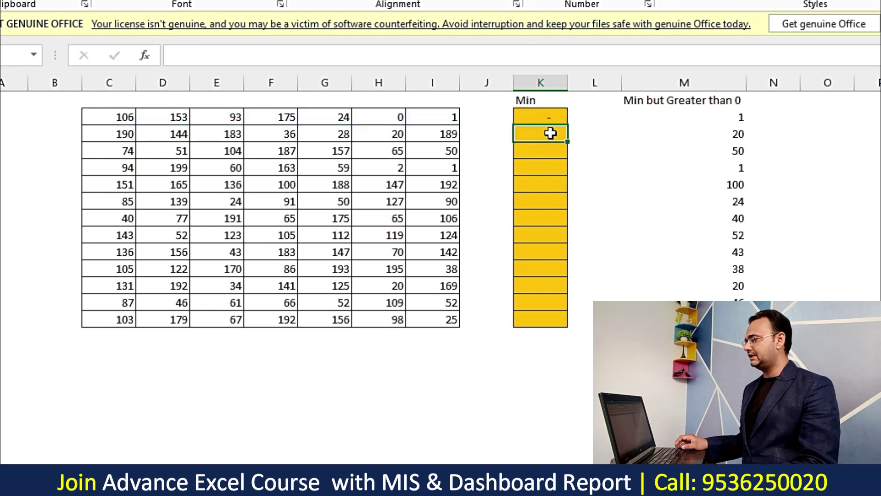
left_click(555, 119)
left_click(402, 118)
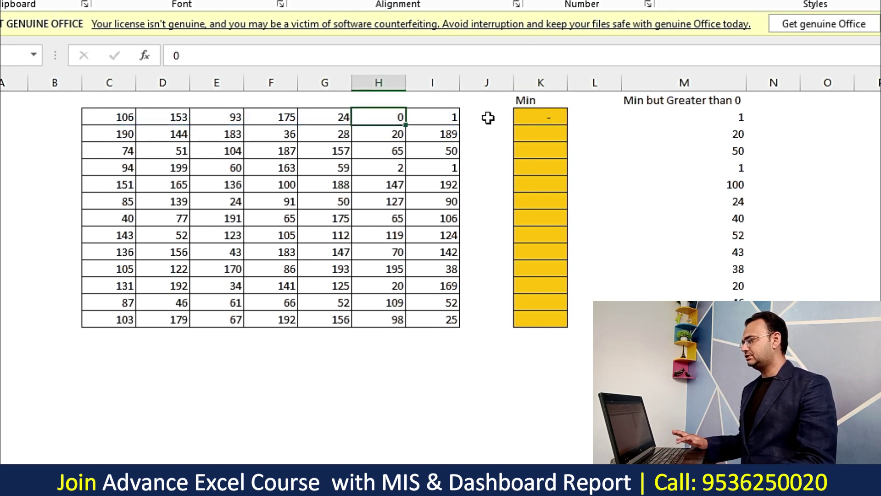
left_click(542, 117)
left_click(645, 16)
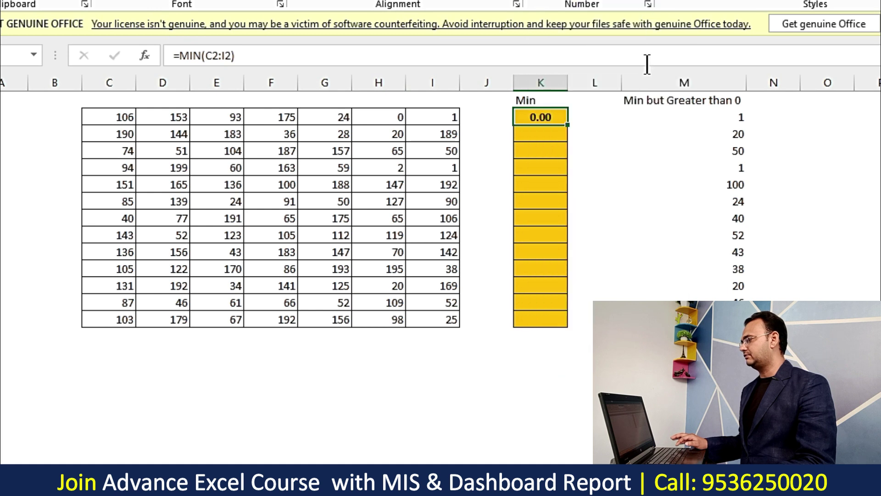
Fill the MIN formula down to row 14 in General format and check the row minimums.
left_click_drag(571, 125, 569, 327)
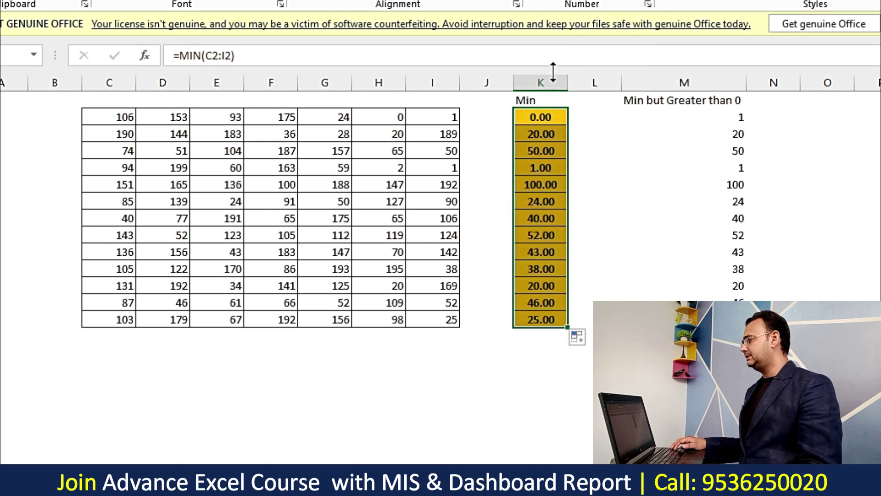
key("ctrl+shift+asciitilde")
left_click(542, 132)
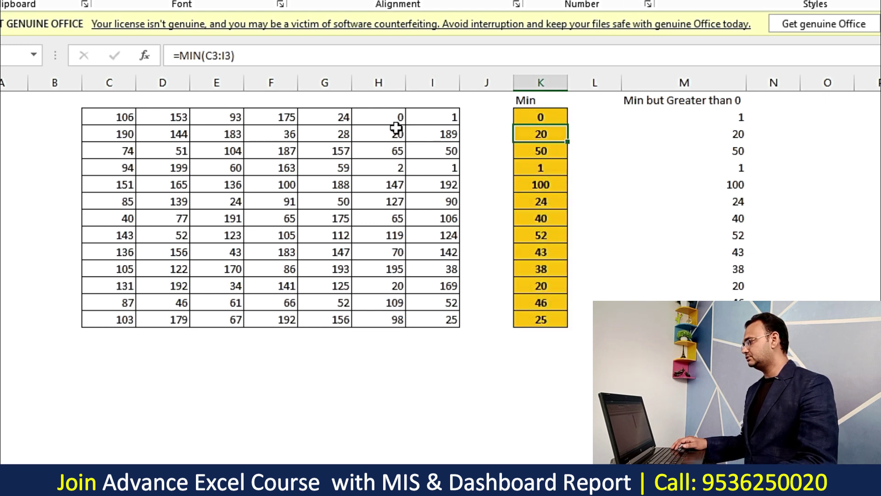
left_click(514, 152)
left_click(518, 166)
left_click(453, 167)
left_click(561, 186)
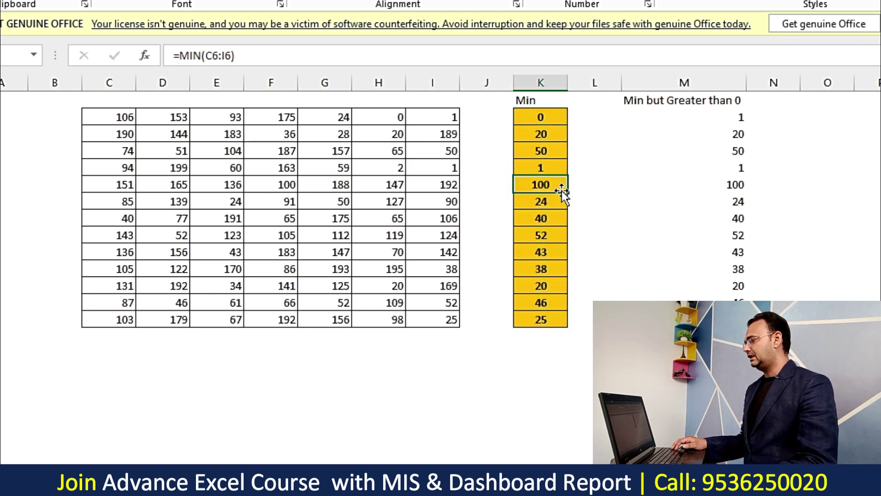
Change H6 from 147 to 0 and confirm K6's minimum becomes 0.
left_click(403, 184)
type("0")
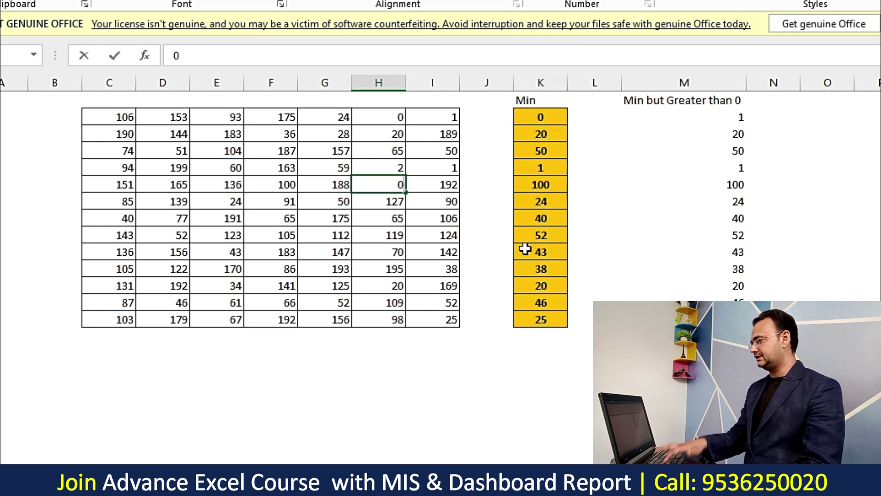
key("Return")
left_click(550, 185)
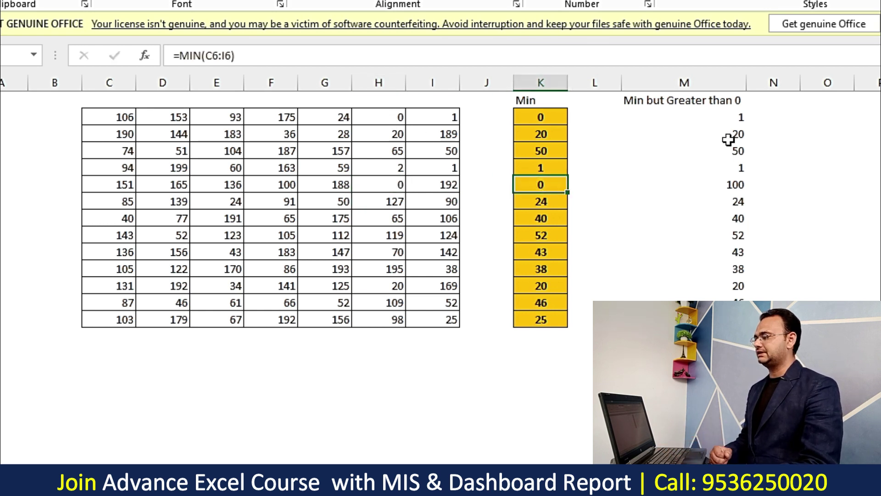
left_click(720, 118)
left_click(833, 116)
Enter =MIN(IF(C2:I2>0,C2:I2)) in column O, which first shows #VALUE!
type("=MIN(")
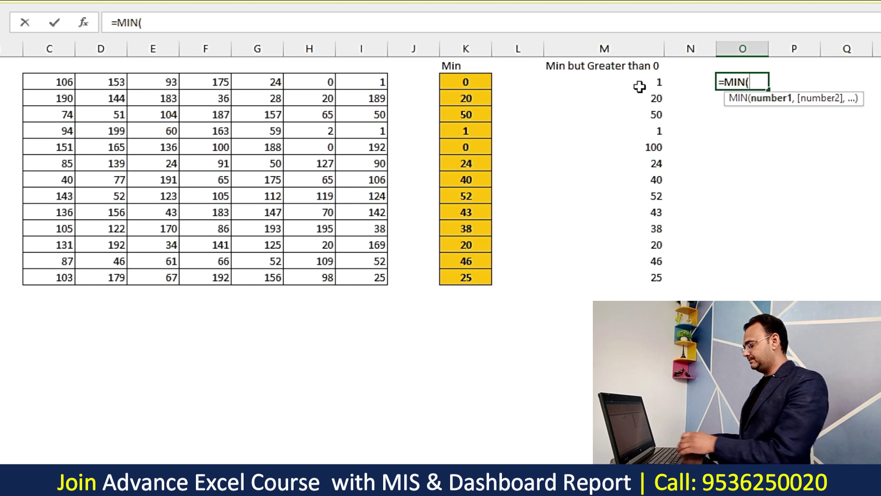
type("IF(")
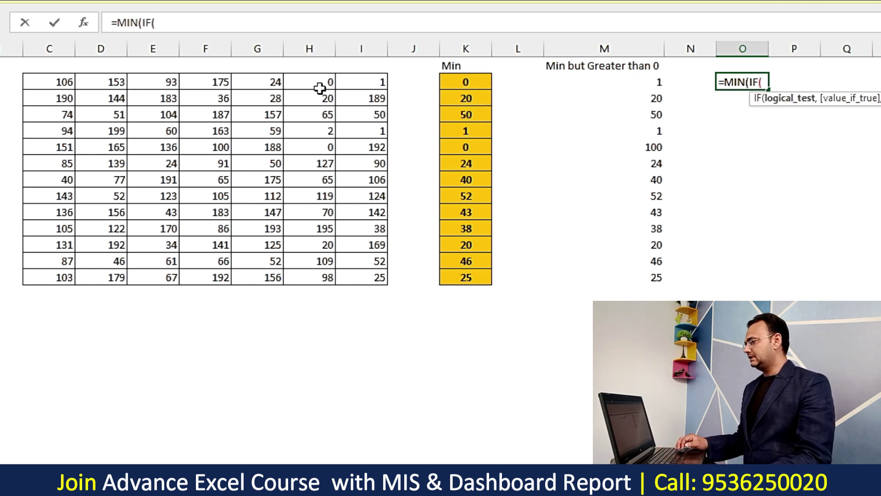
left_click_drag(68, 83, 344, 80)
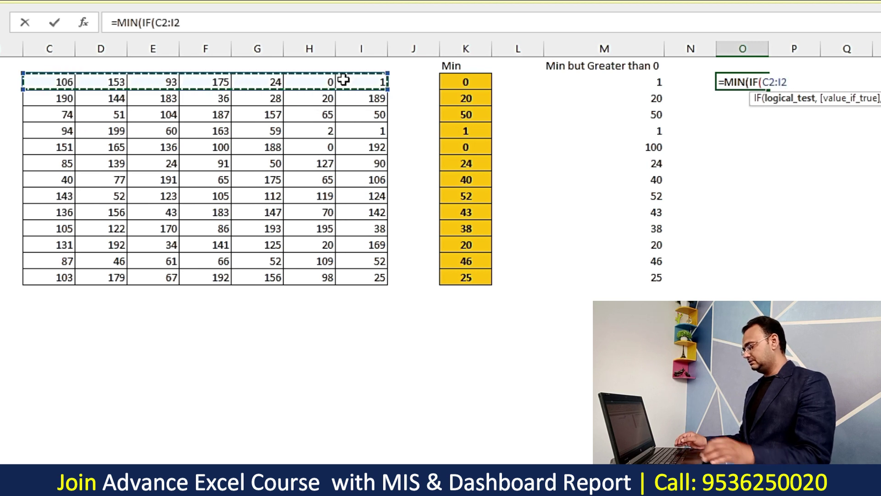
type(">0")
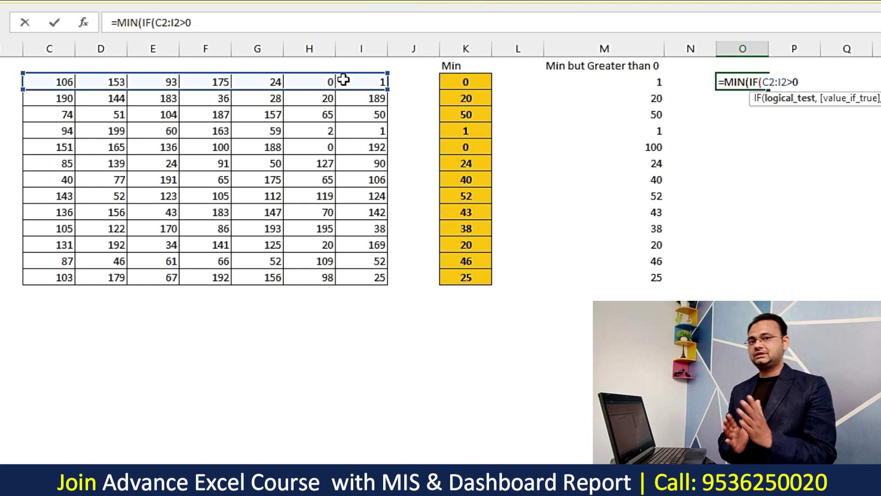
type(",")
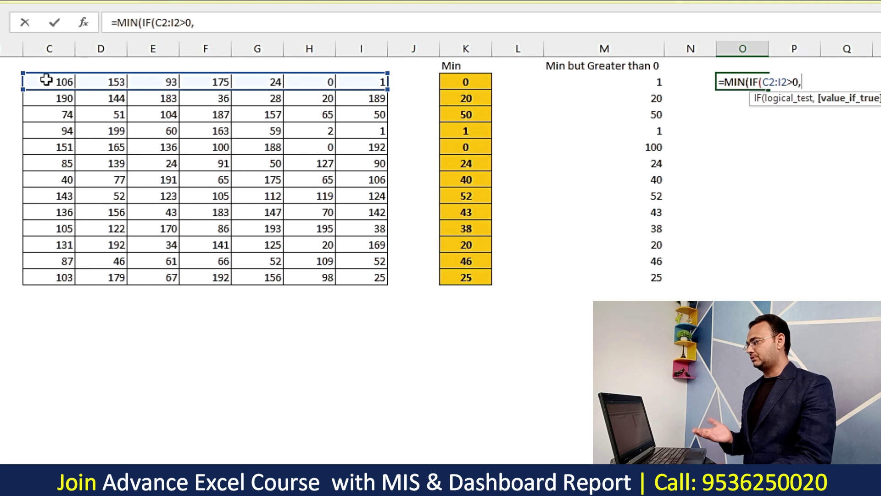
left_click_drag(45, 81, 363, 82)
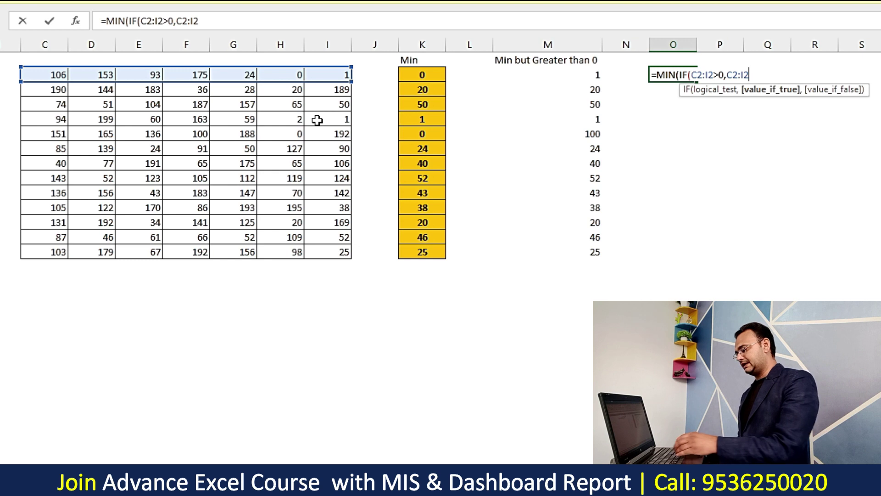
type(")")
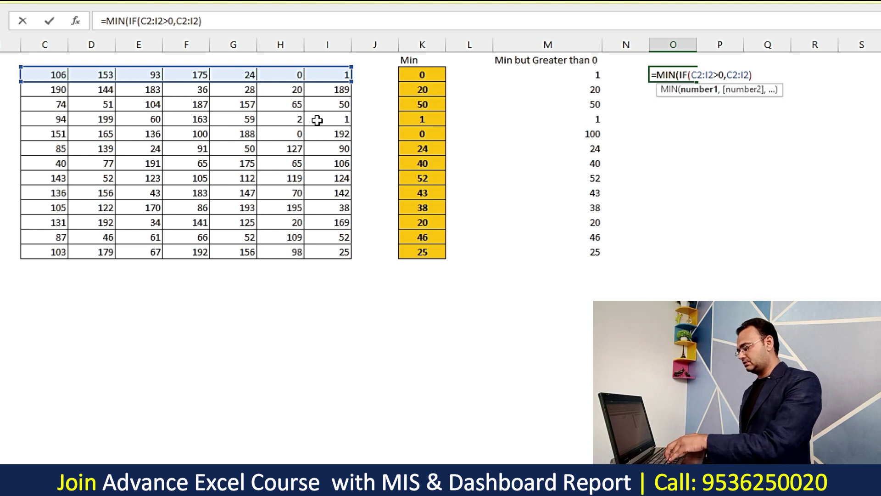
type(")")
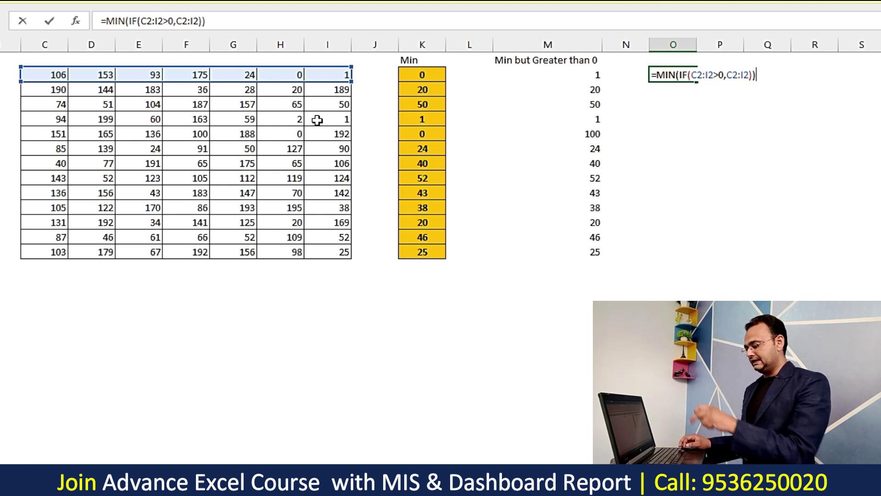
key("Return")
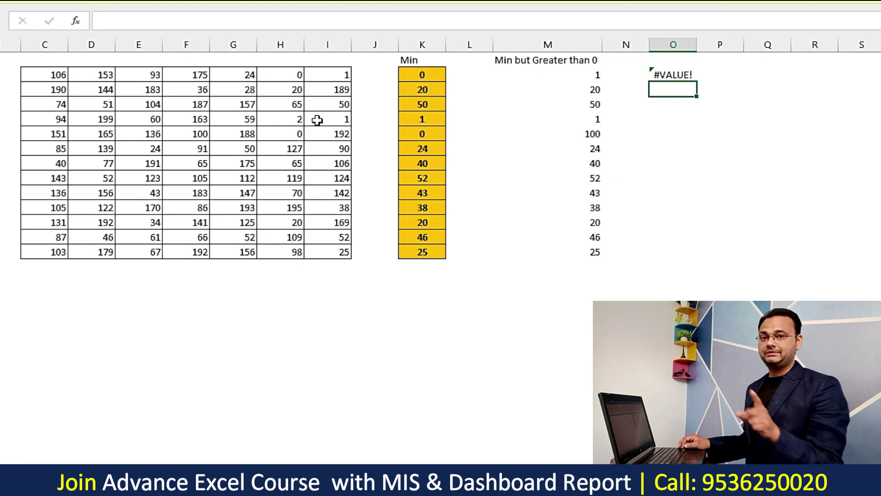
Re-enter the formula as an array formula with Ctrl+Shift+Enter, returning 1.
key("Up")
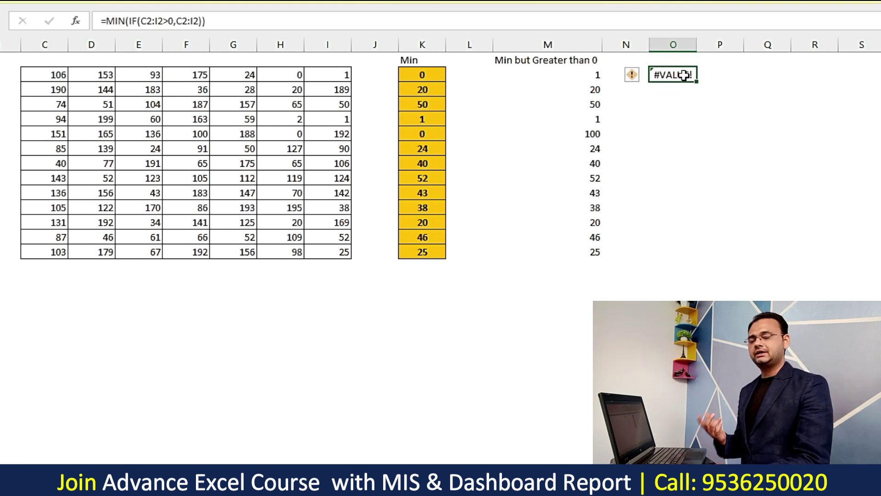
double_click(685, 75)
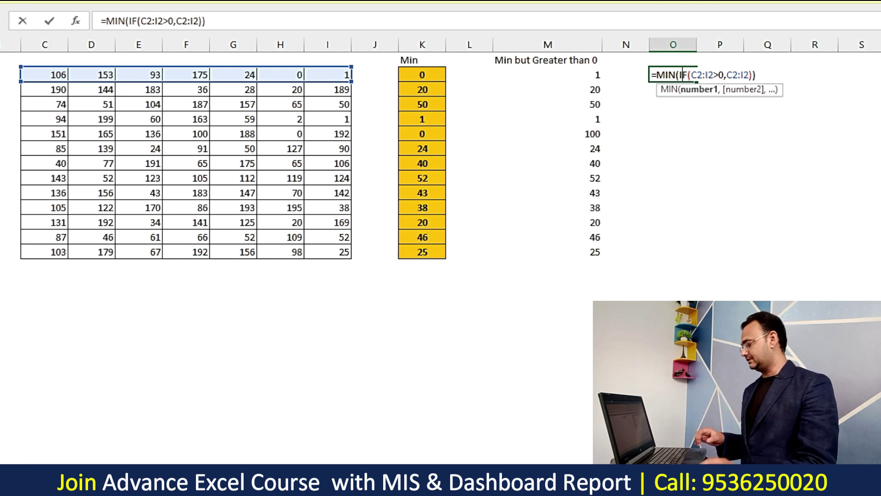
key("ctrl+shift+Return")
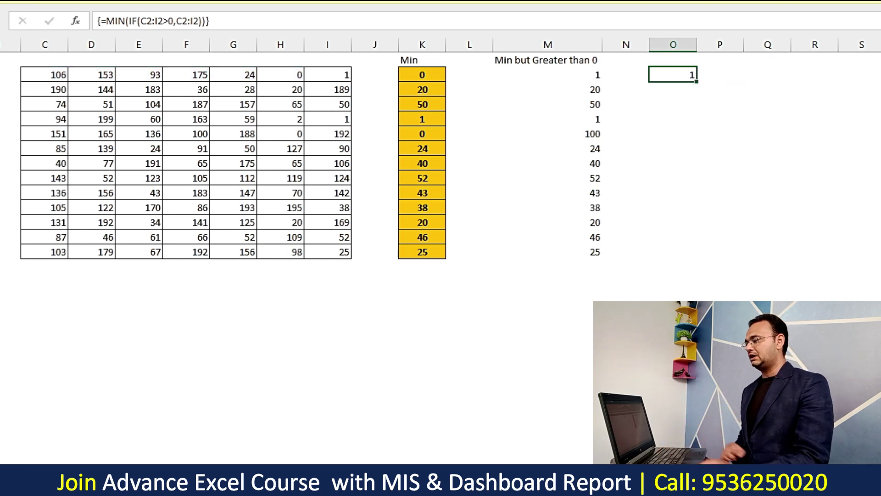
Fill the above-zero MIN(IF) array formula down column O and check the first row's result.
left_click_drag(697, 81, 694, 260)
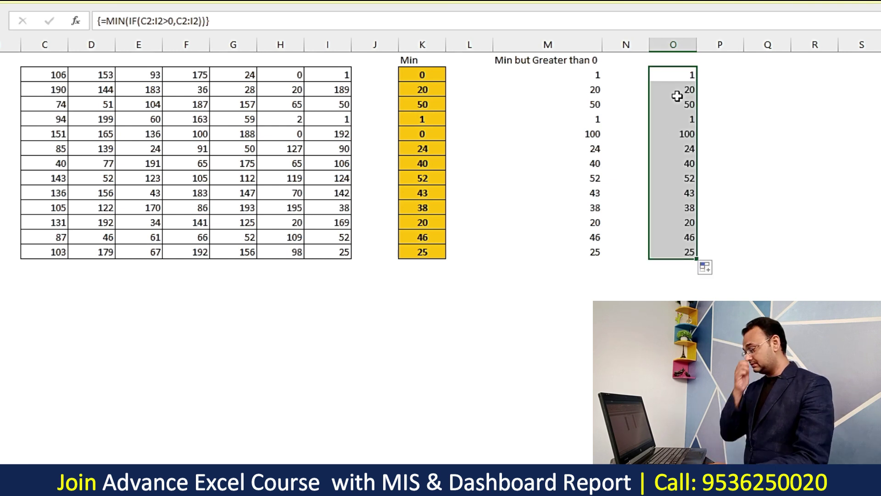
left_click(294, 74)
left_click(340, 75)
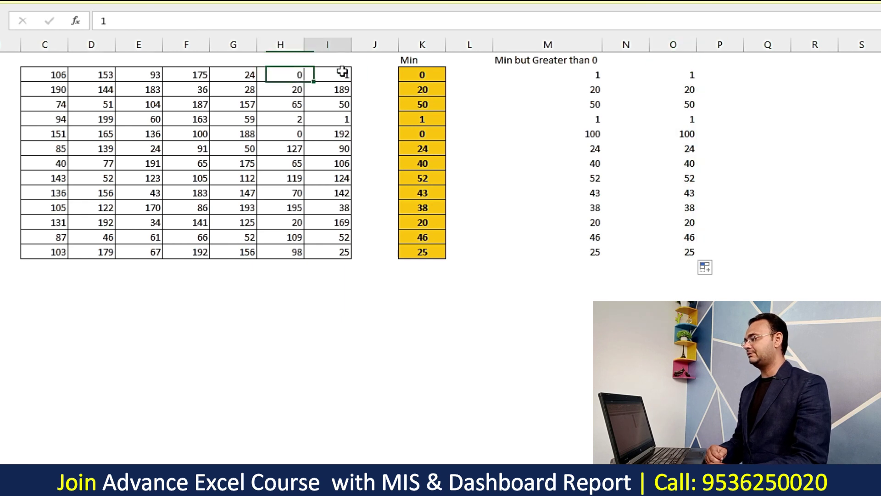
left_click(695, 76)
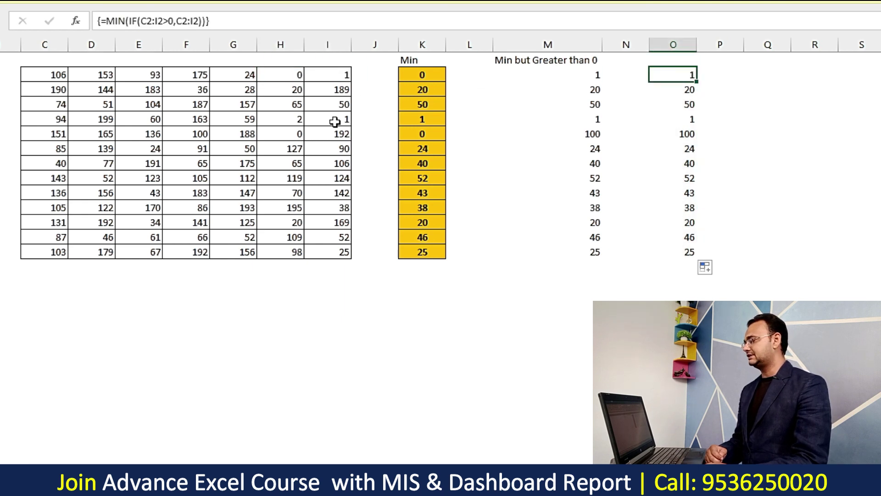
Change row 9's 119 to 5 and compare its Min and above-zero minimum results.
left_click(291, 179)
type("5")
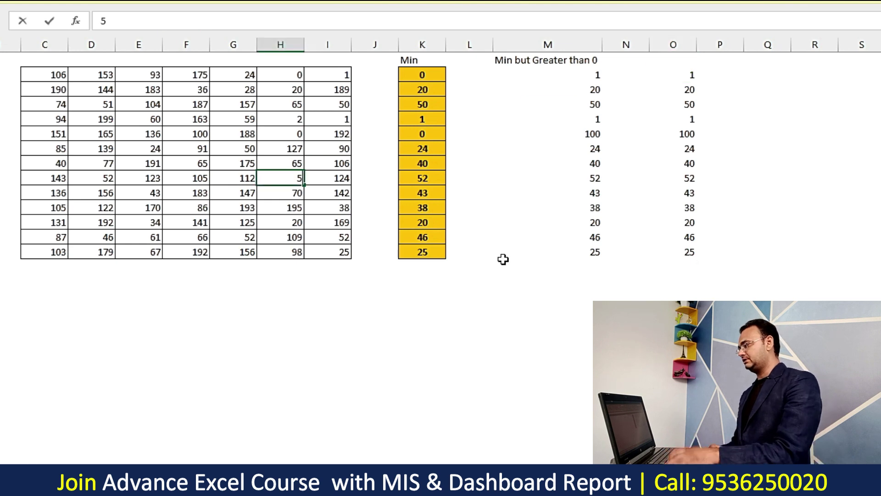
key("Return")
left_click(689, 179)
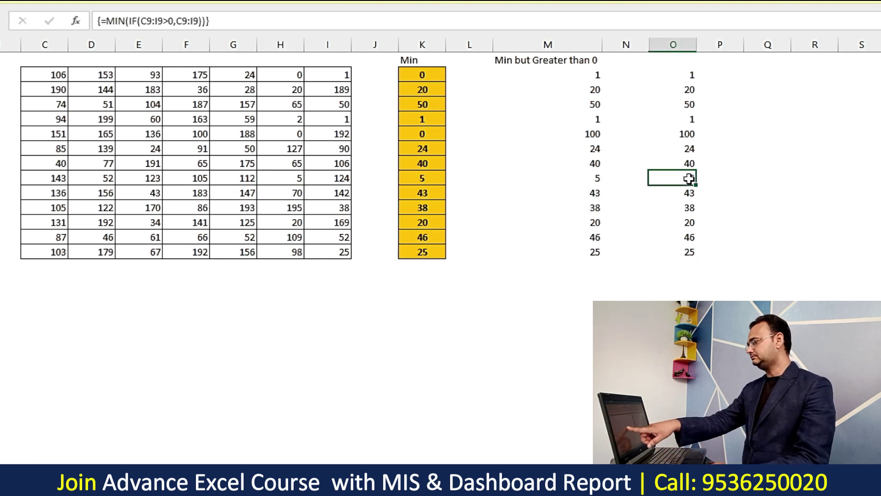
left_click(335, 181)
left_click(406, 174)
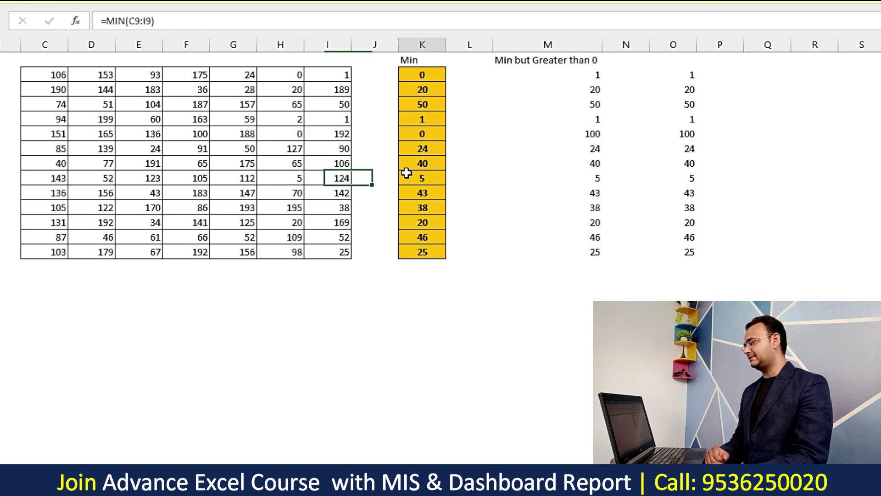
left_click(678, 177)
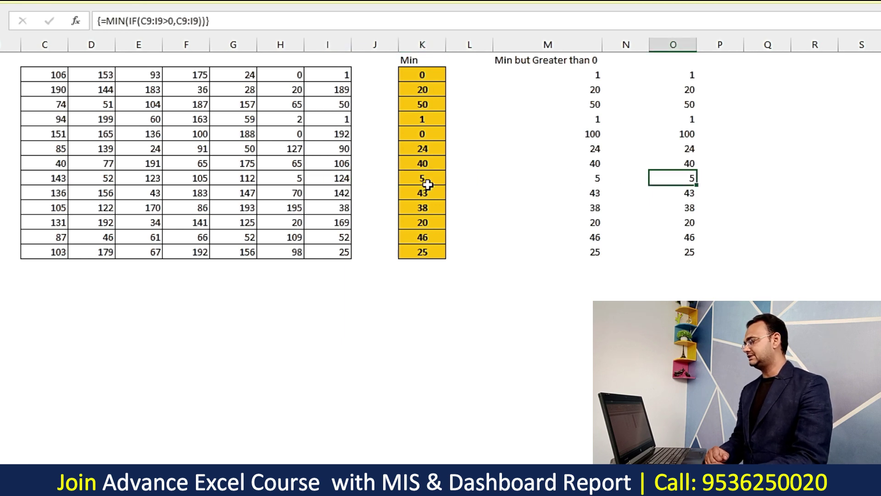
Change row 9's 124 to 0; Min shows 0 while the above-zero minimum stays 5.
left_click(338, 179)
type("0")
key("Return")
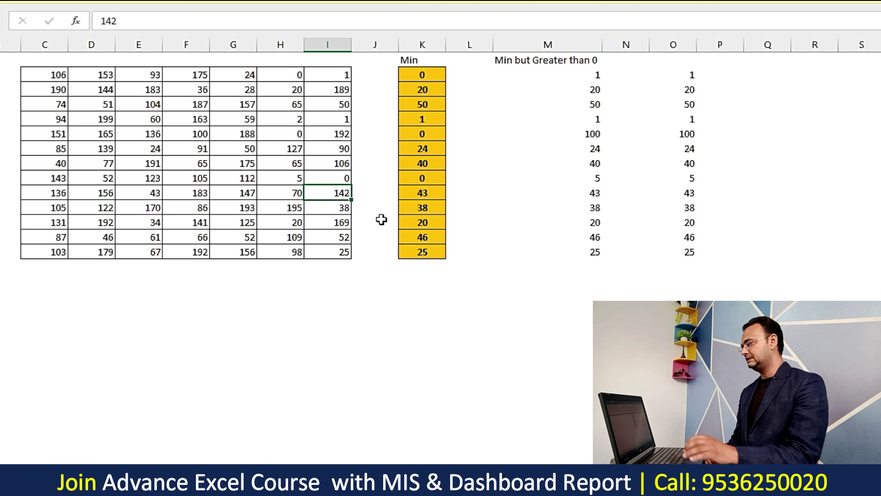
left_click(425, 174)
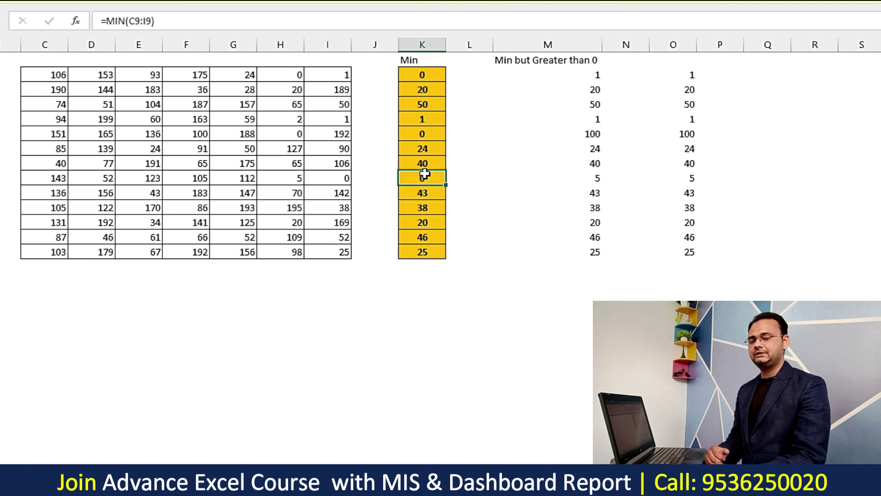
left_click(693, 178)
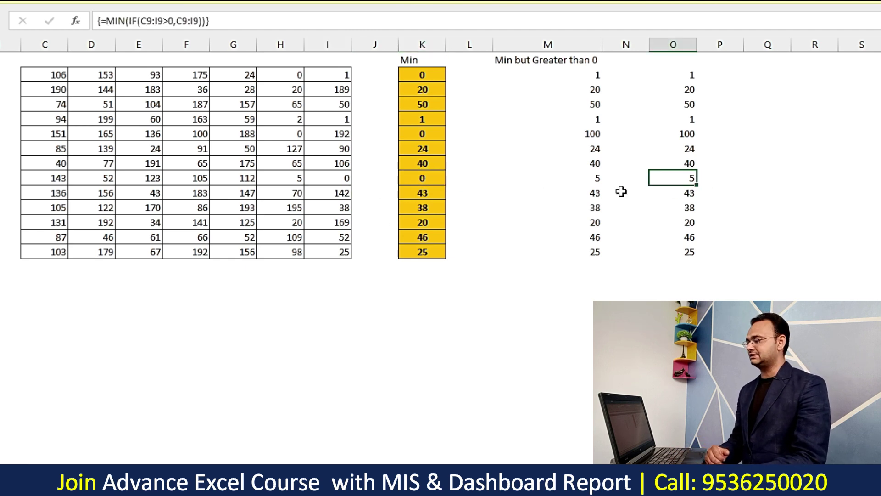
Change row 9's 5 to 2, confirm the above-zero minimum shows 2, and reopen the first array formula.
left_click(262, 178)
type("2")
key("Return")
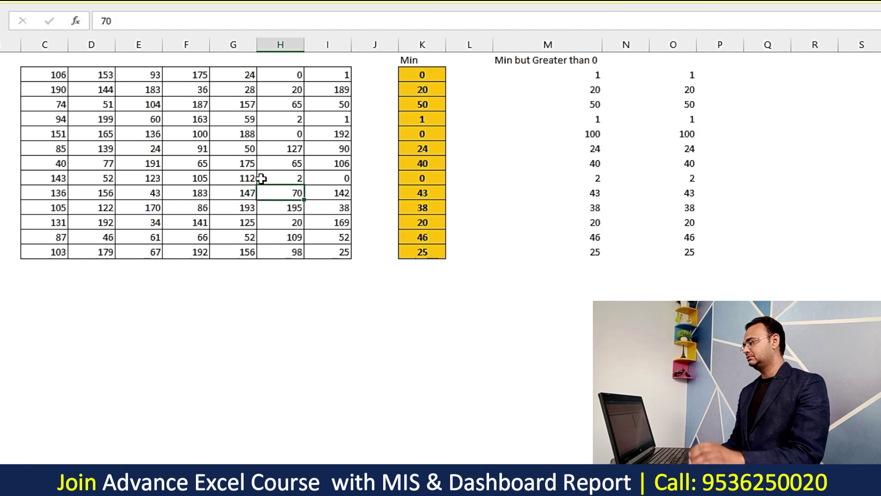
left_click(683, 183)
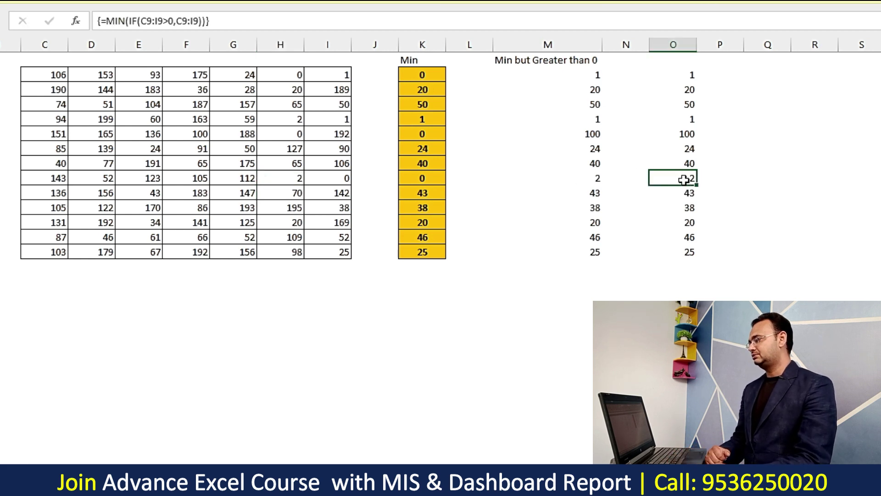
double_click(686, 75)
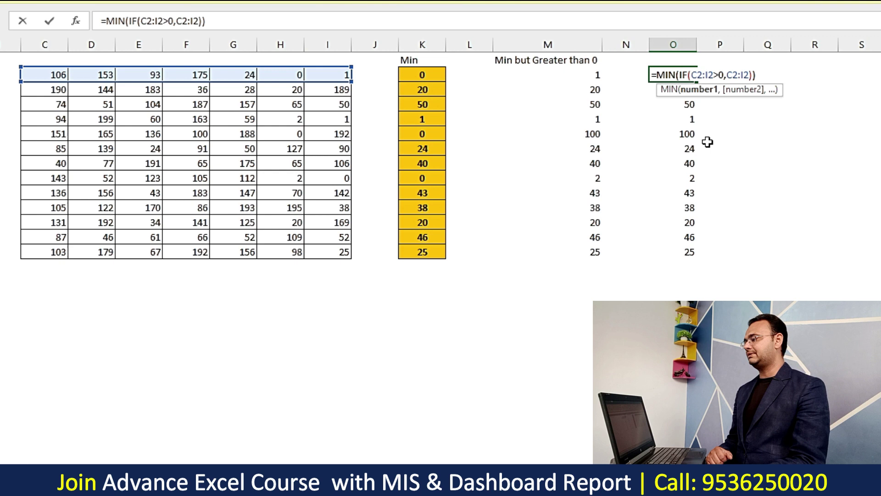
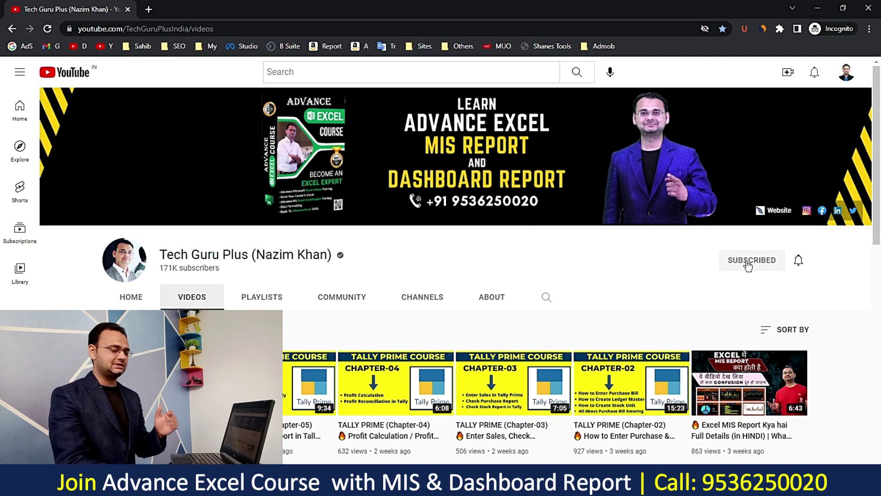
Unsubscribe from the YouTube channel, then subscribe to it again.
left_click(748, 264)
left_click(478, 286)
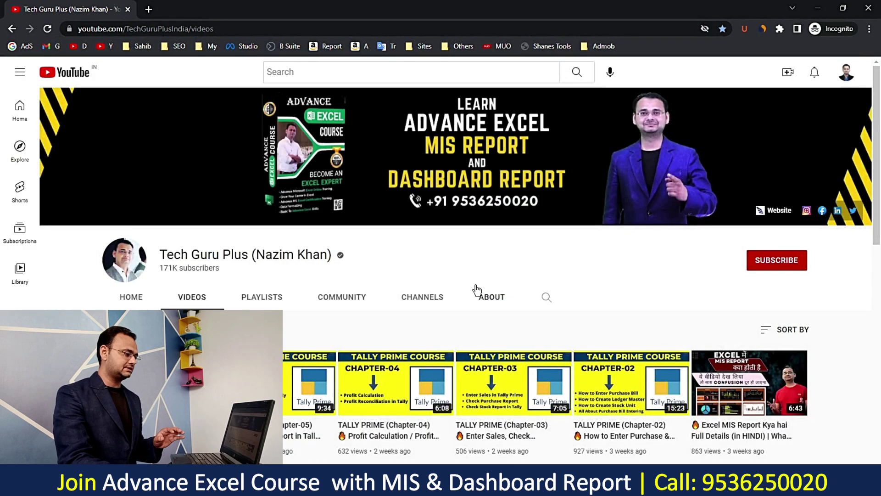
left_click(773, 270)
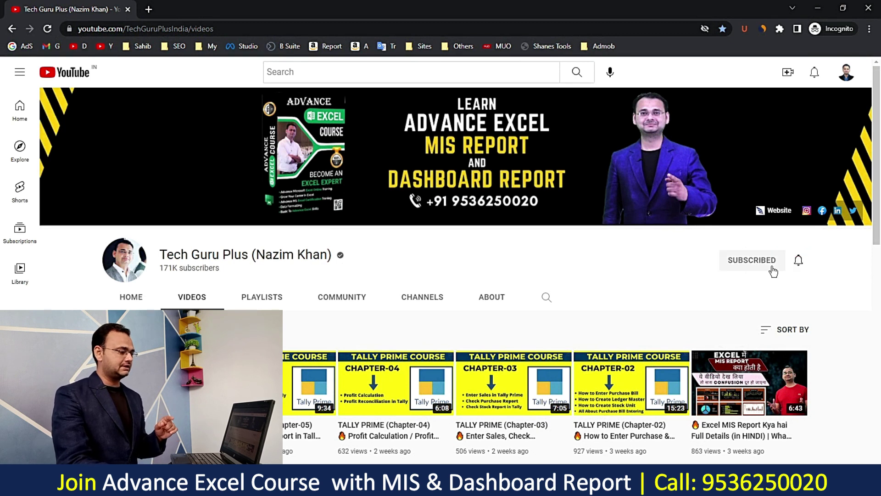
Set the channel's notifications to All and check the setting.
left_click(801, 264)
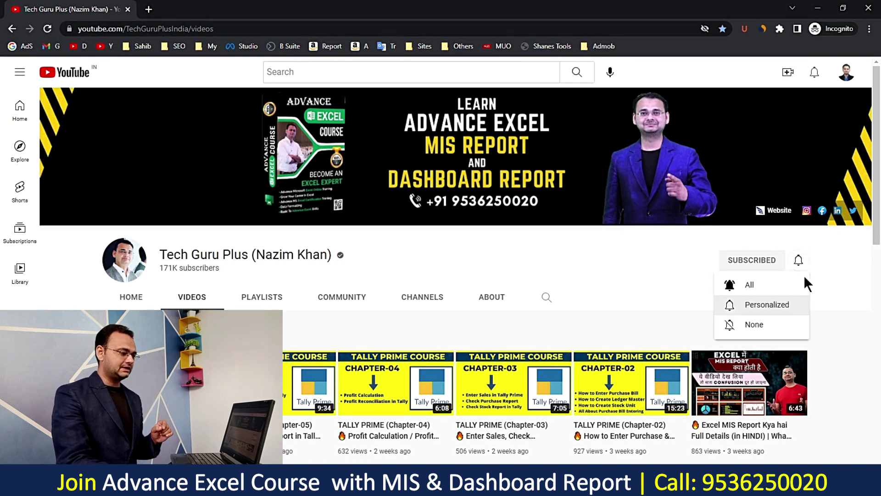
left_click(772, 287)
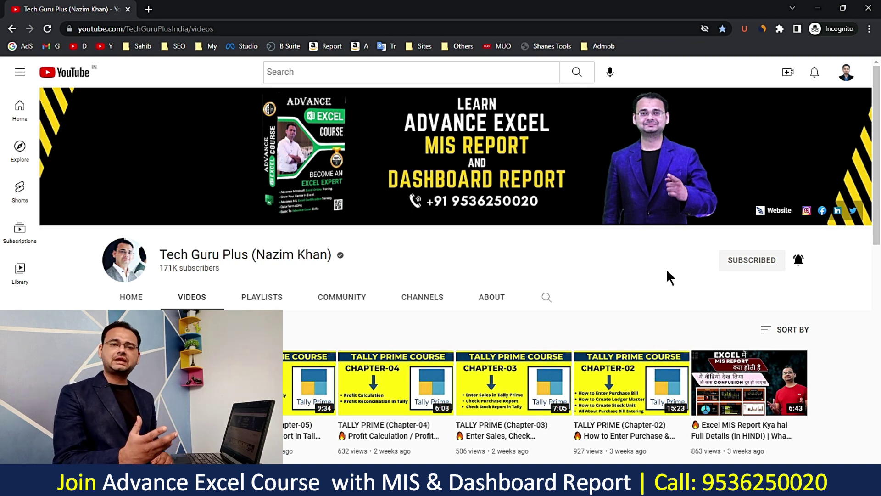
left_click(800, 262)
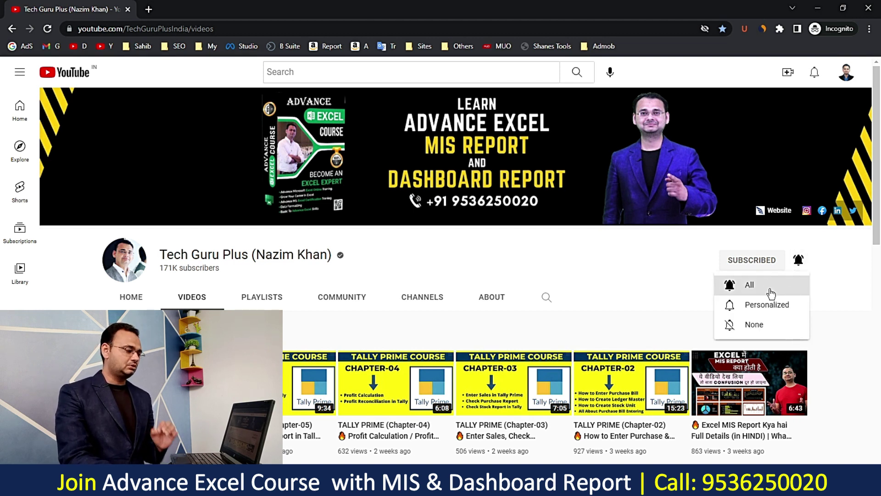
left_click(692, 275)
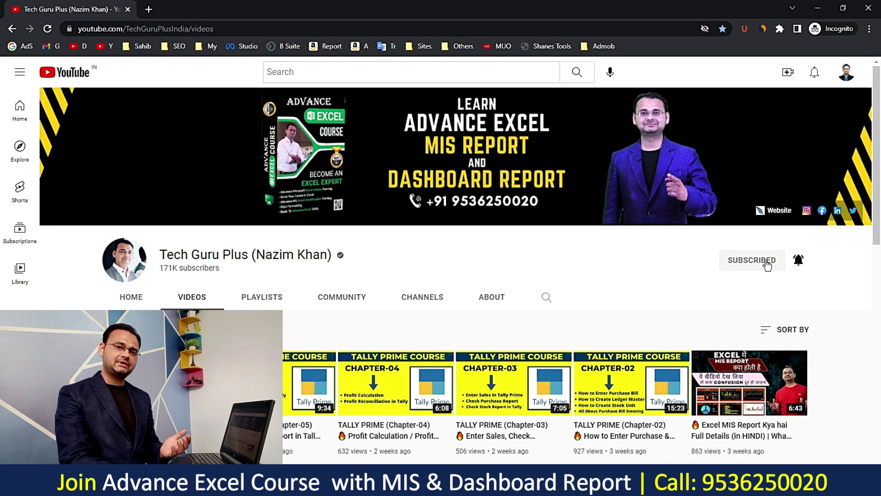
left_click(800, 261)
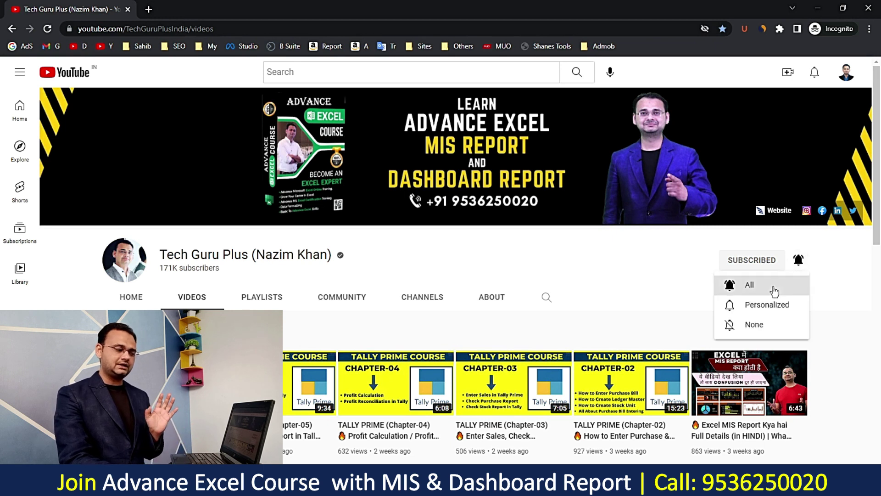
left_click(680, 285)
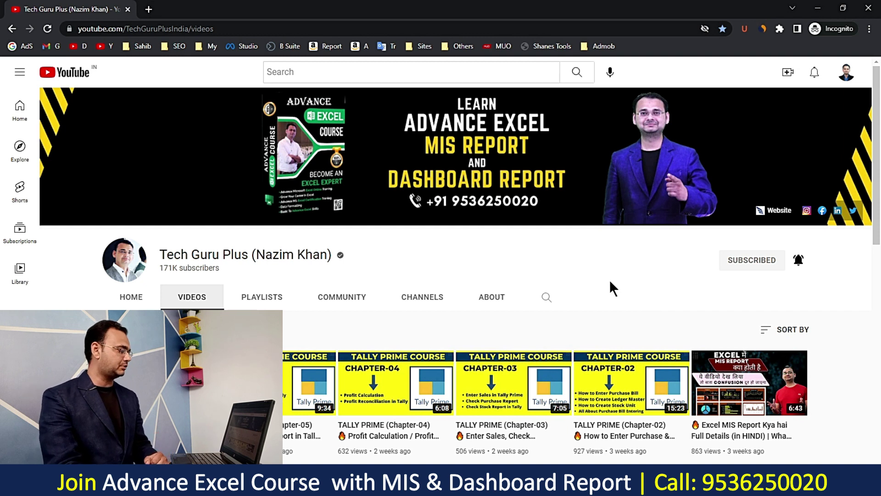
key("alt+Tab")
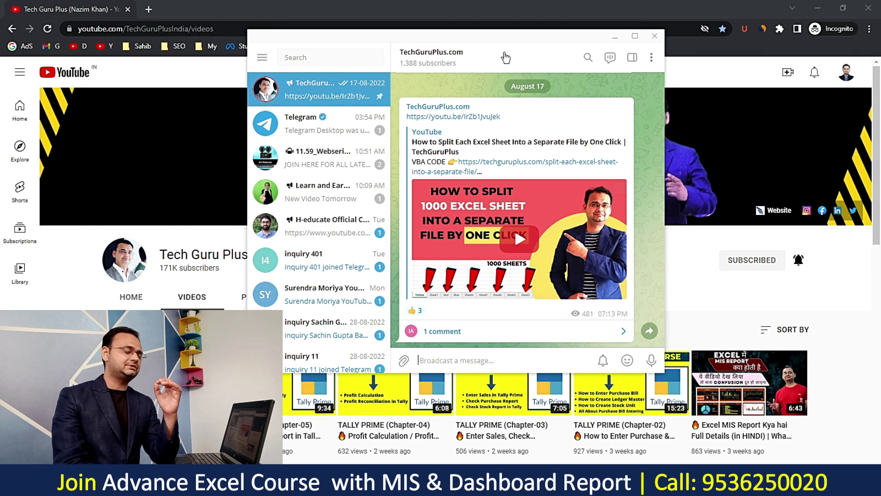
View the TechGuruPlus.com channel info, then scroll back through its older posts.
left_click(464, 62)
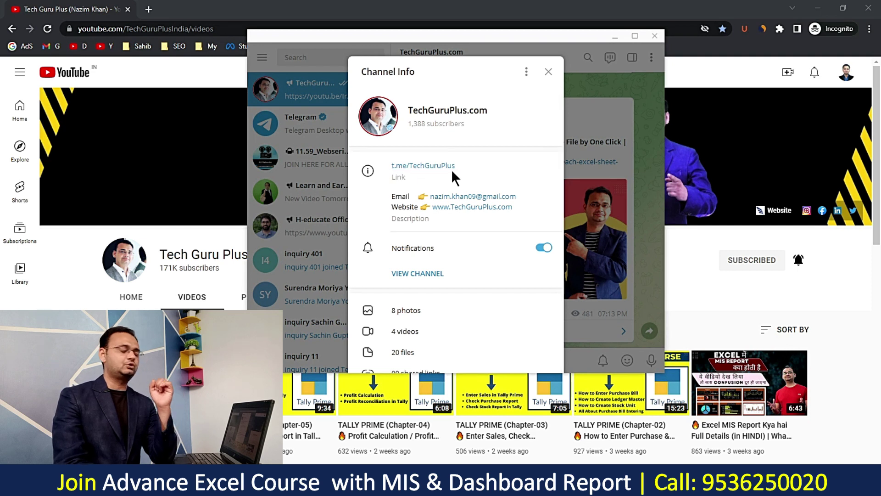
left_click(549, 72)
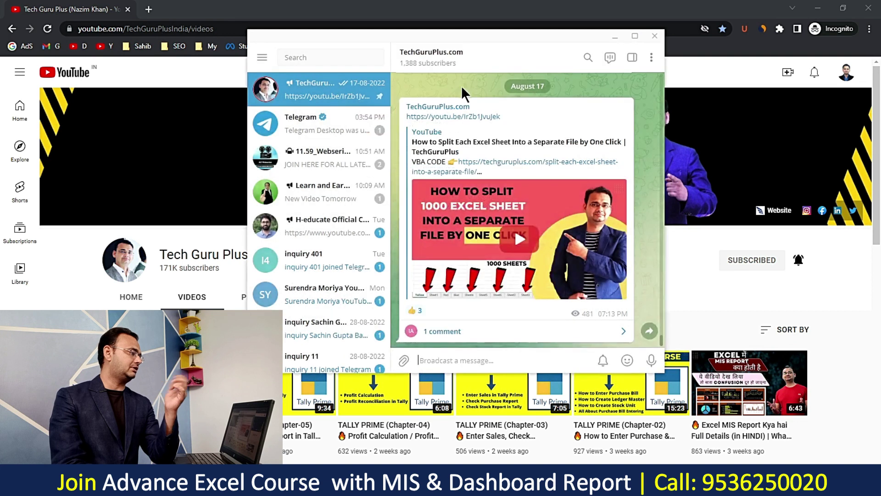
scroll(663, 236, "up", 3)
scroll(660, 301, "up", 3)
scroll(660, 303, "up", 3)
scroll(659, 326, "up", 3)
scroll(659, 326, "down", 3)
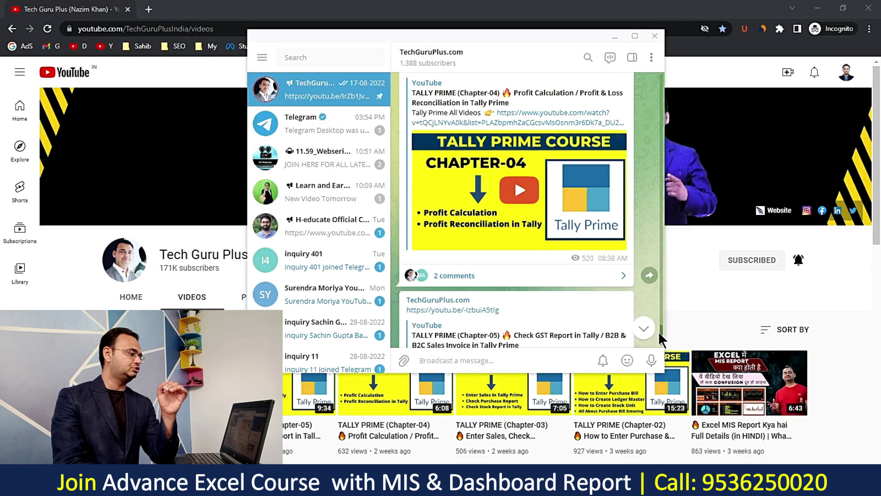
scroll(656, 340, "down", 3)
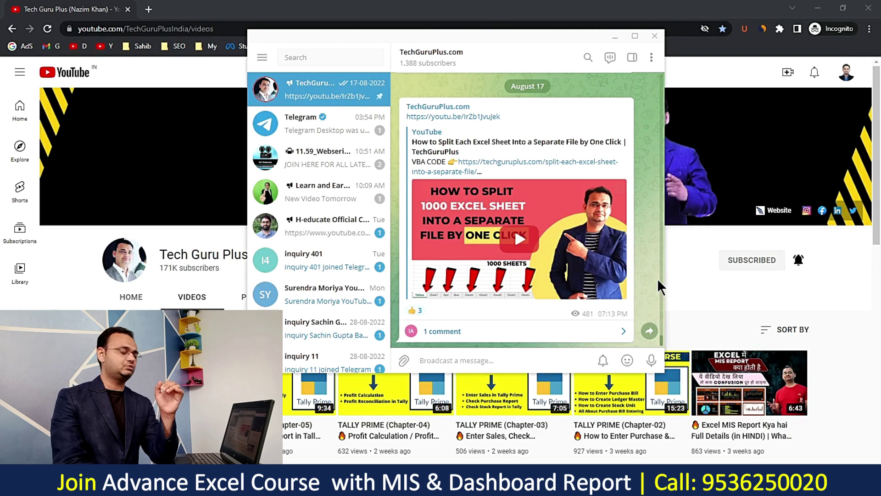
Minimize the Telegram window so the YouTube Videos page shows.
left_click(661, 216)
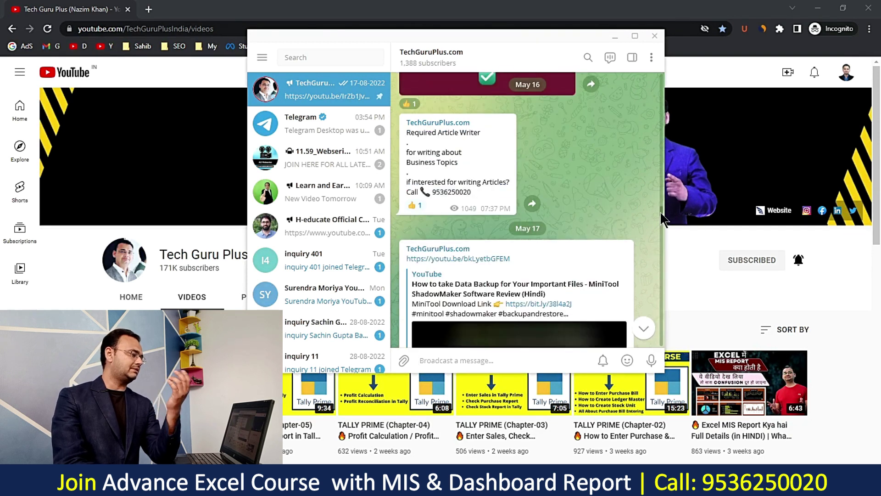
left_click_drag(663, 213, 661, 187)
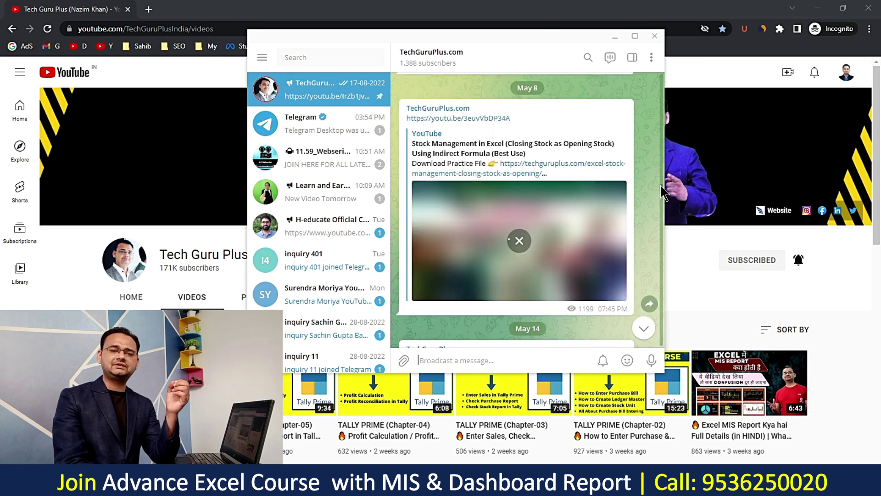
left_click_drag(663, 191, 660, 213)
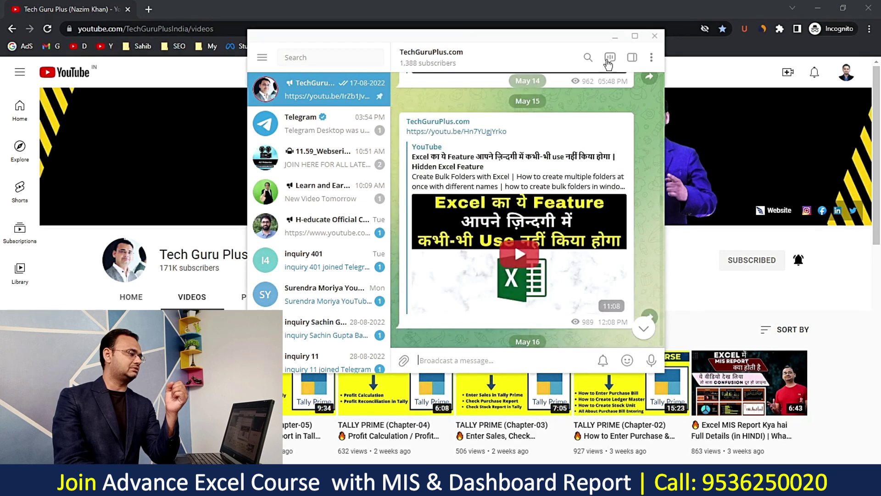
left_click(613, 37)
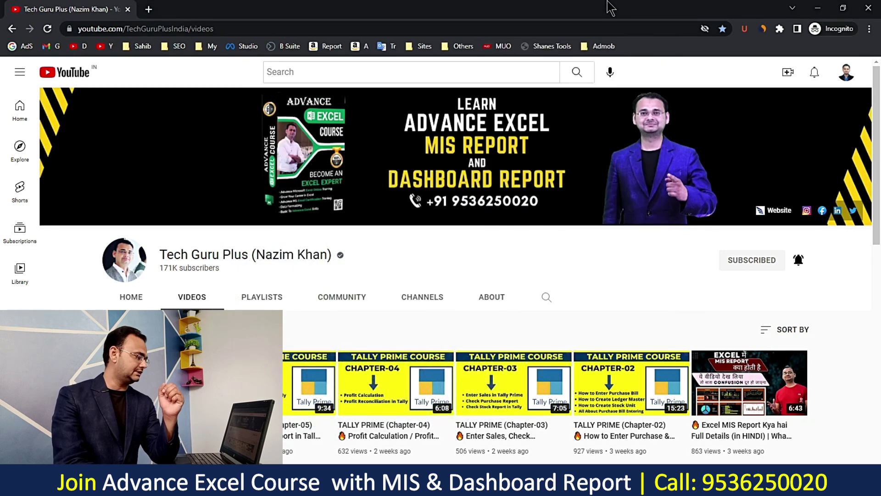
Switch to the Select a Name workbook's Sheet1 and select result cell A3.
left_click(563, 484)
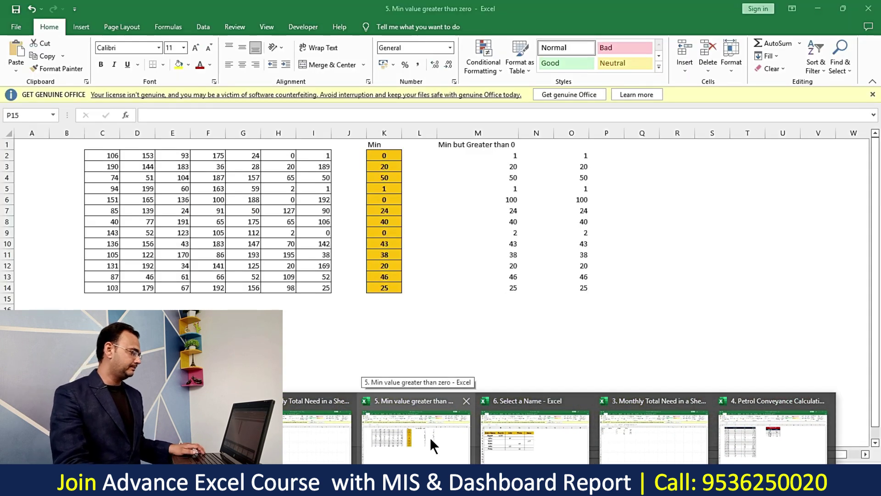
left_click(496, 431)
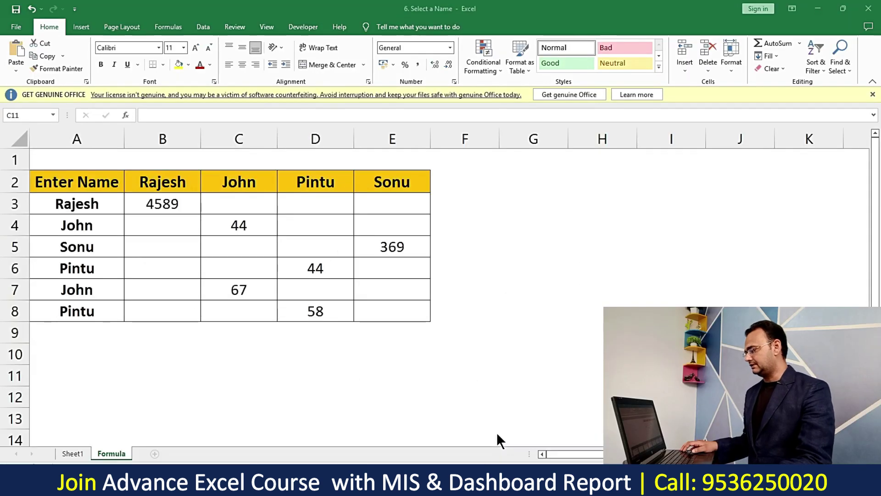
key("ctrl+Page_Up")
left_click(245, 183)
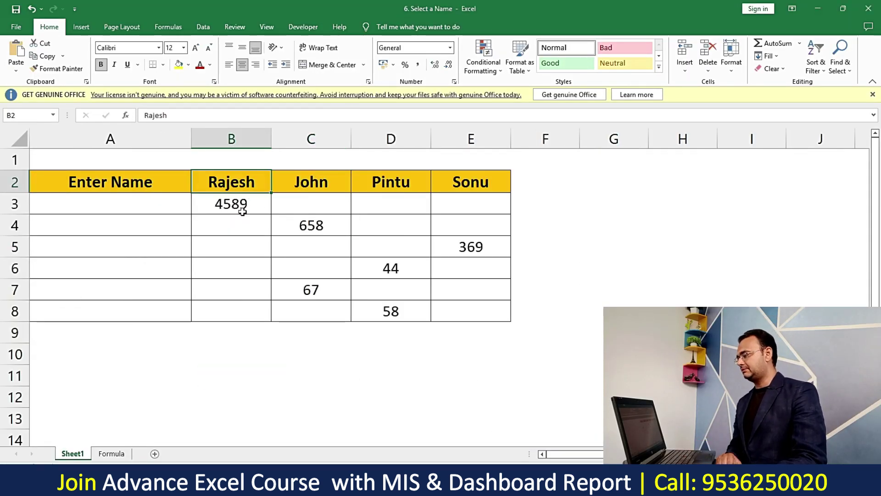
left_click_drag(242, 212, 230, 181)
left_click(148, 208)
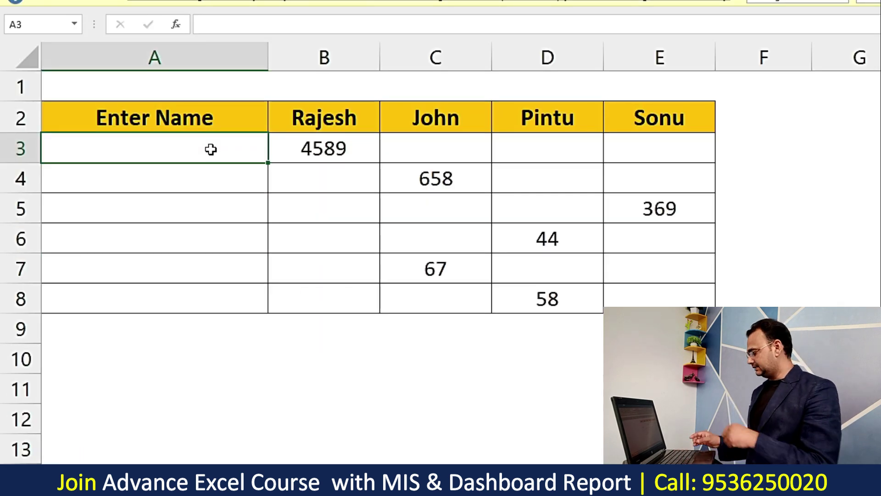
Enter =IF(ISNUMBER(B3),B2,"") in A3.
type("=IF")
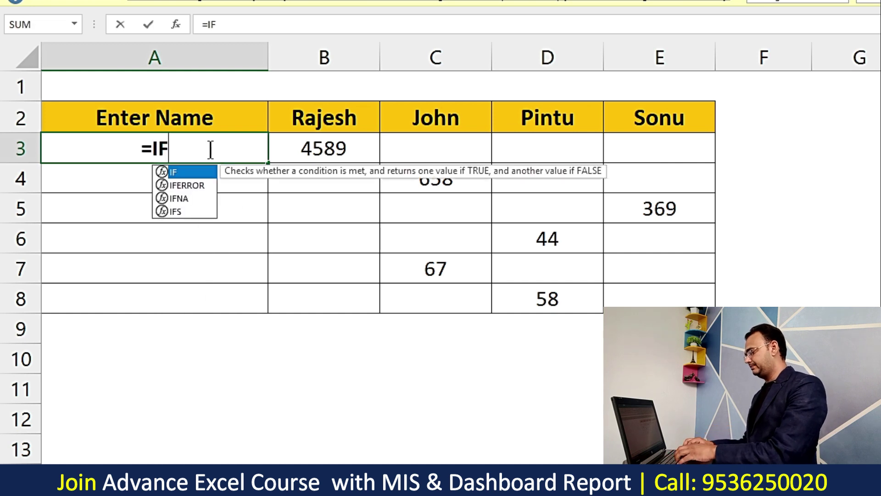
type("(")
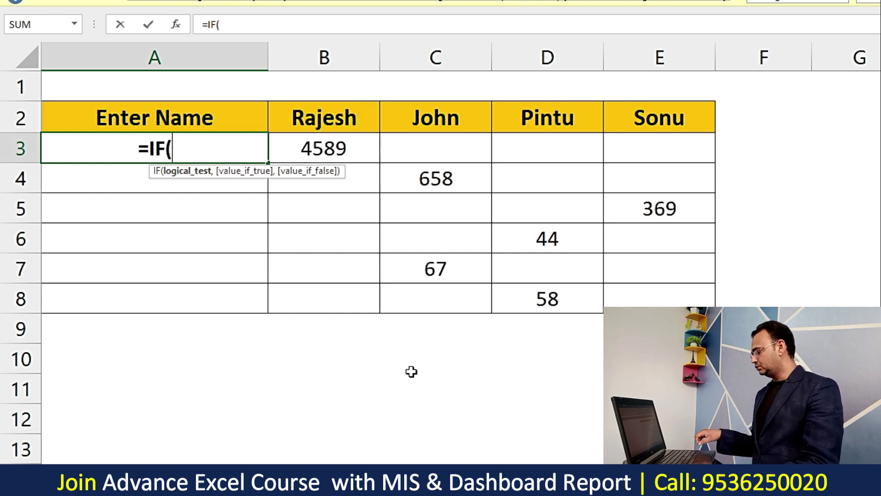
type("IS")
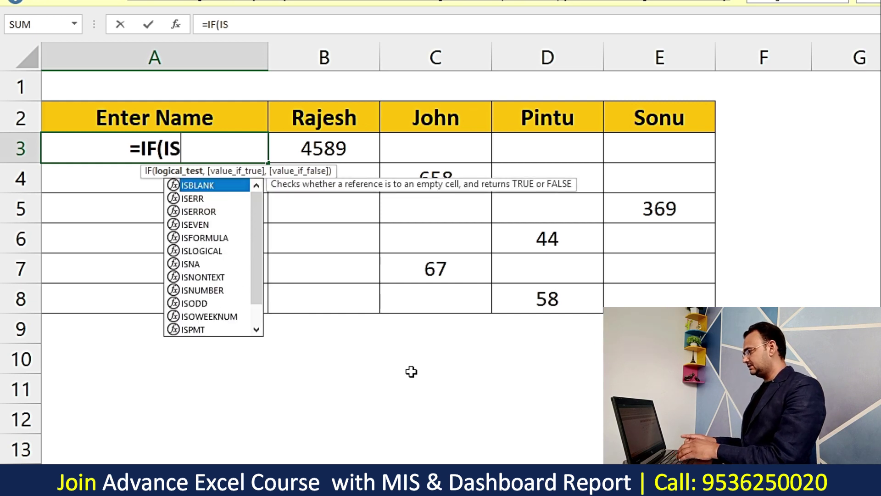
type("NUM")
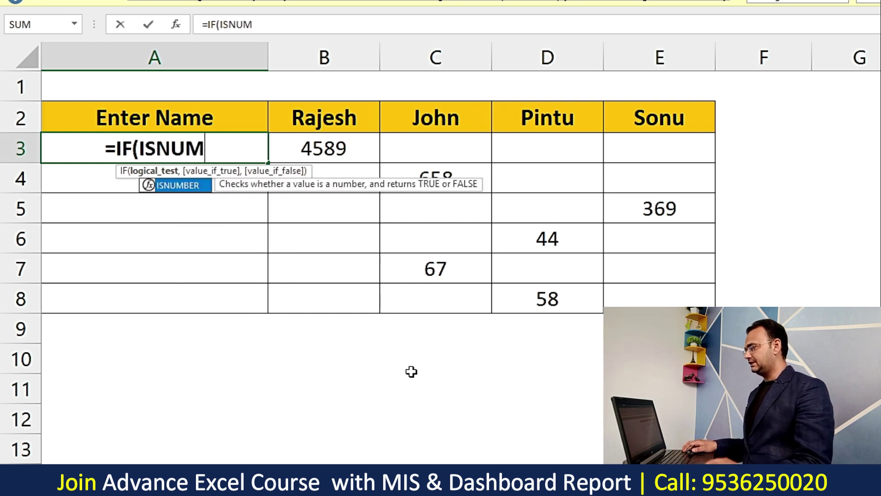
double_click(190, 185)
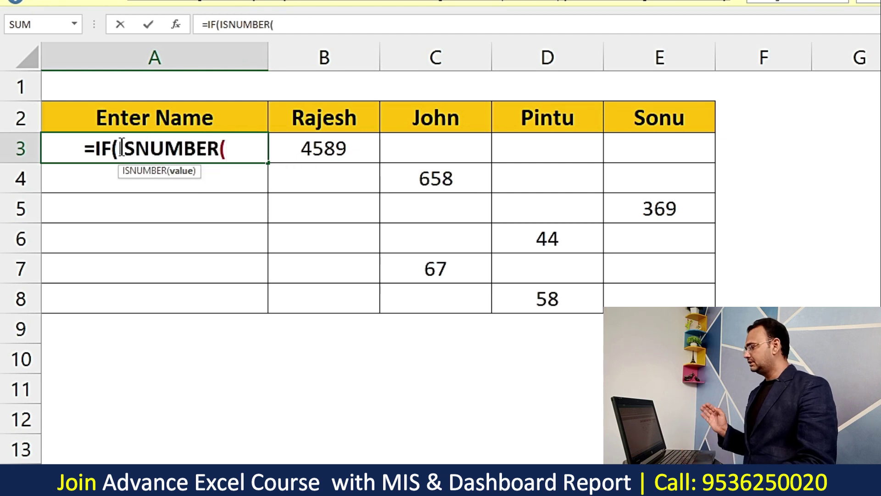
left_click_drag(118, 148, 226, 148)
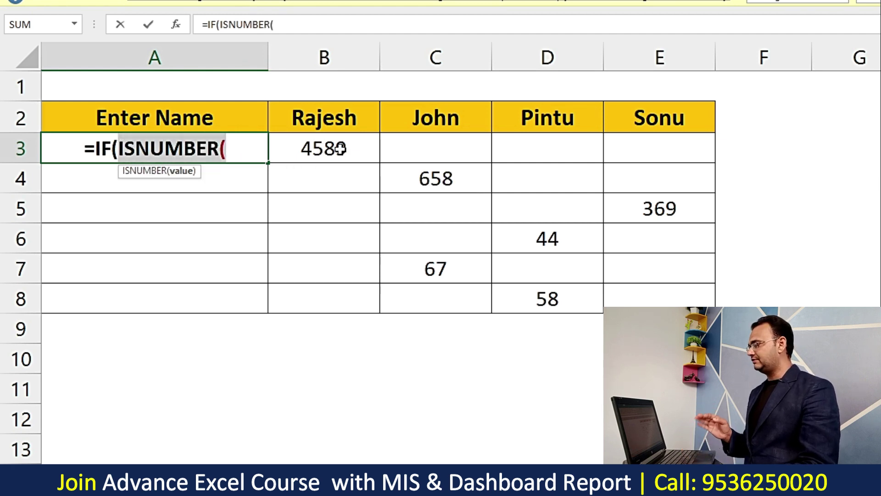
left_click(232, 152)
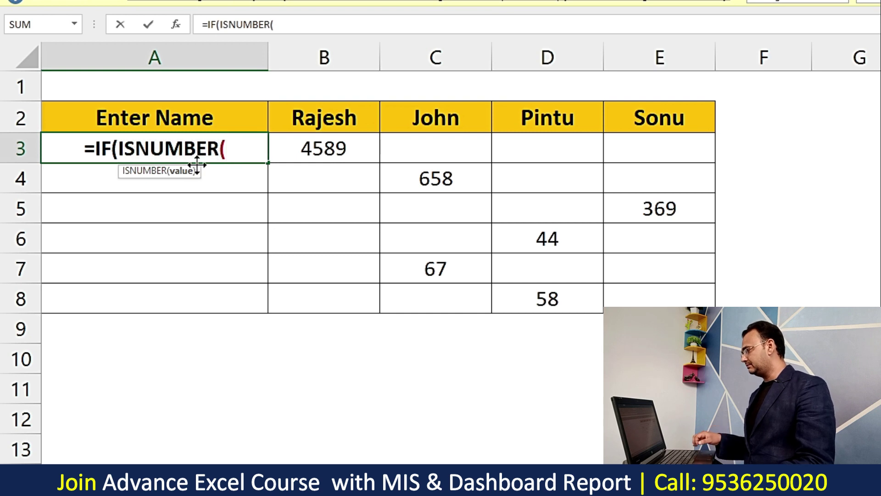
left_click(335, 146)
type(")")
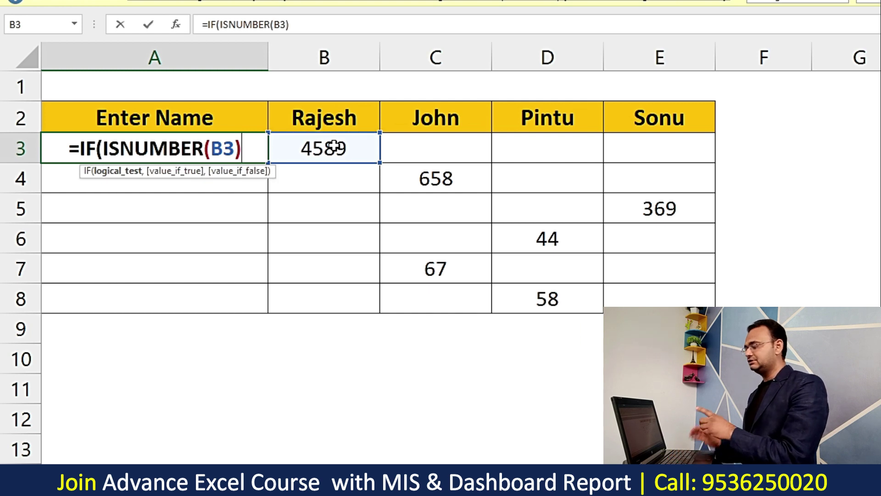
type(",")
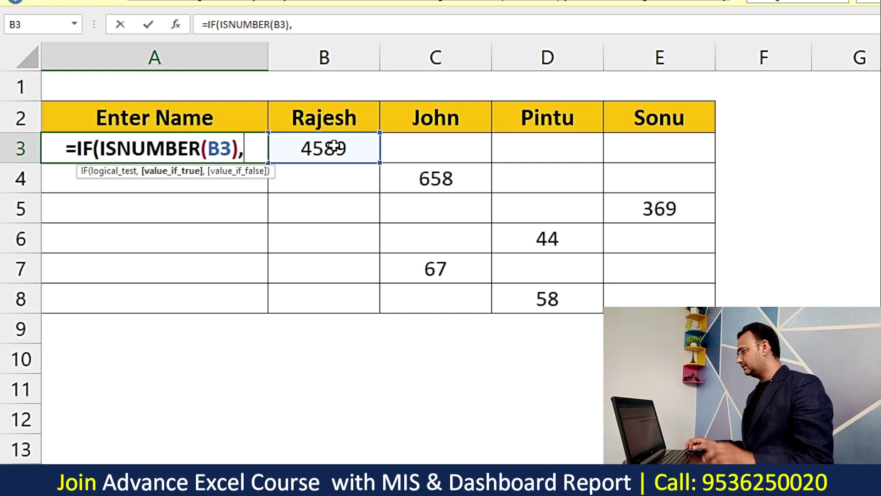
left_click(325, 117)
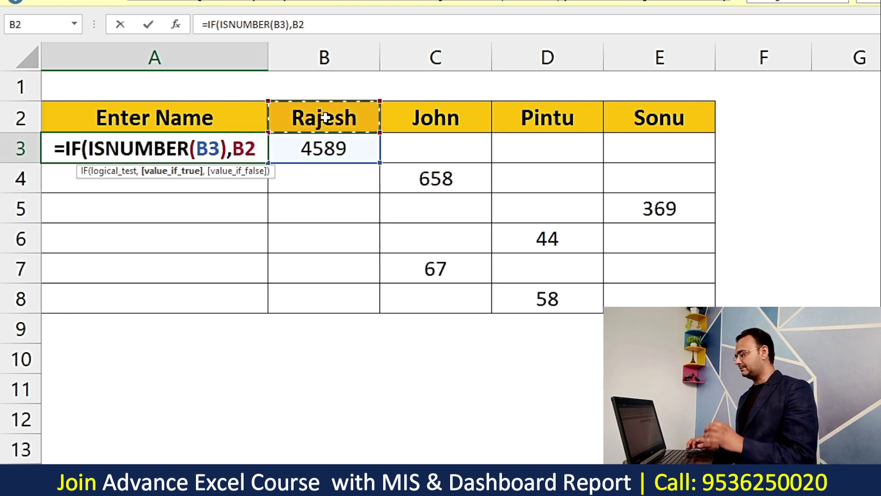
type(",")
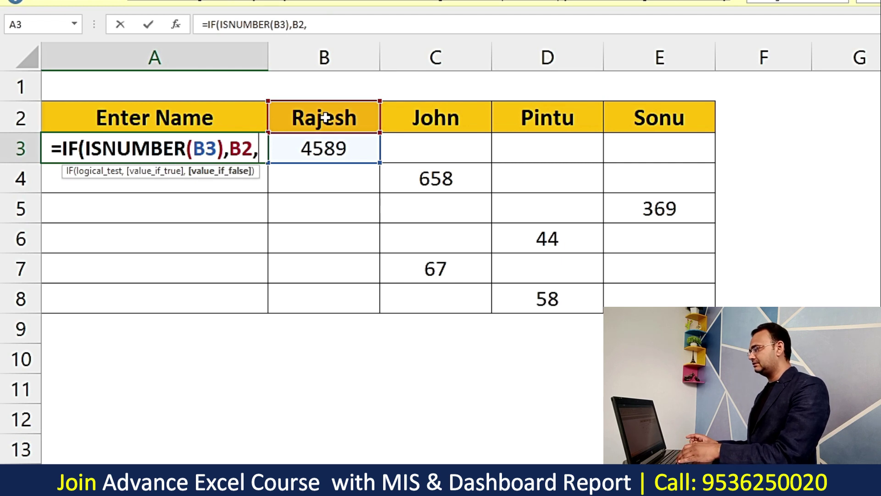
type("\"\"")
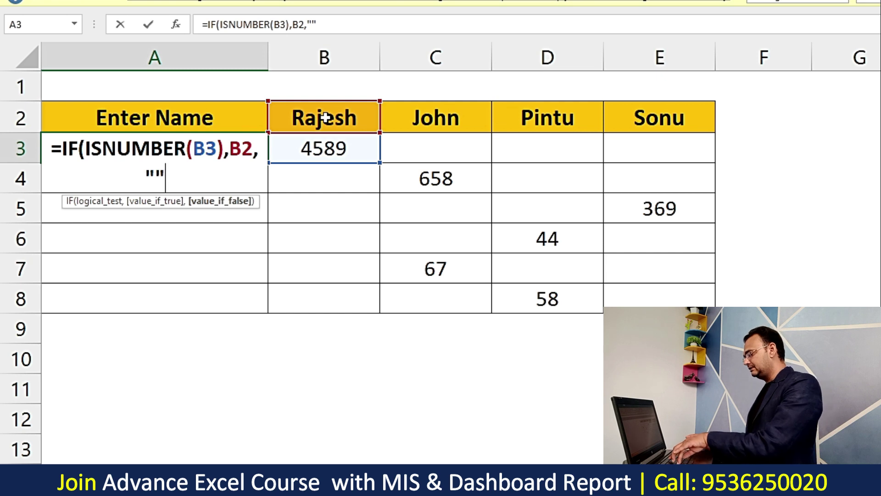
type(")")
key("Return")
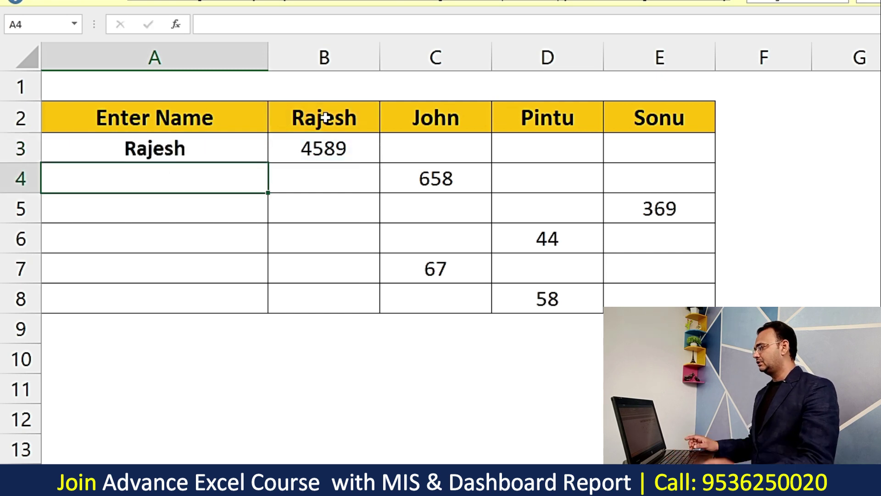
Review the referenced cells and replace B3's value with 78.
left_click(350, 150)
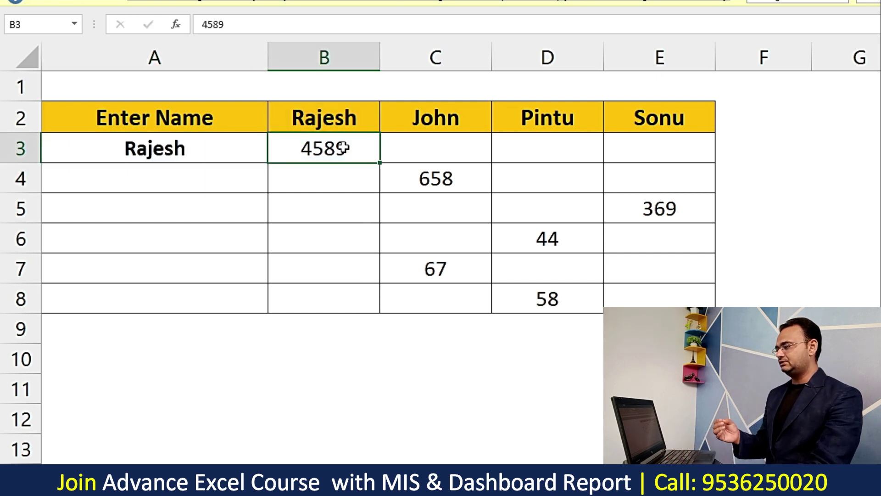
left_click(315, 122)
left_click(256, 138)
left_click(329, 148)
key("Delete")
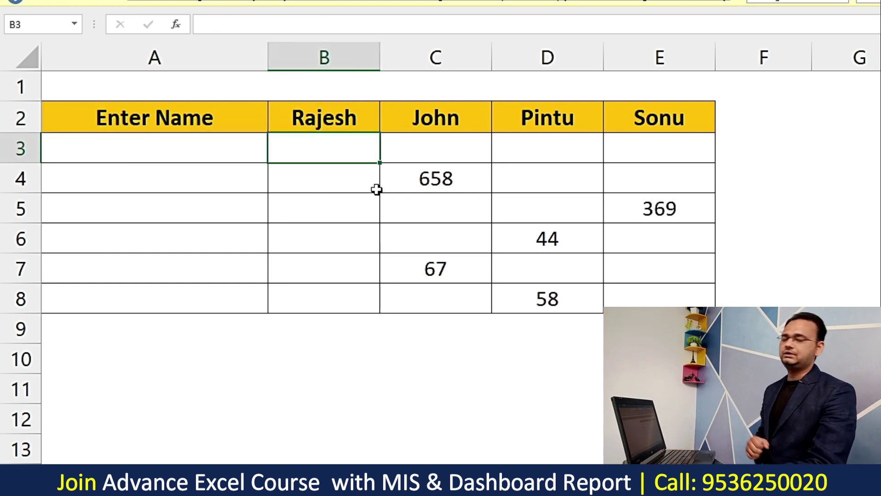
type("78")
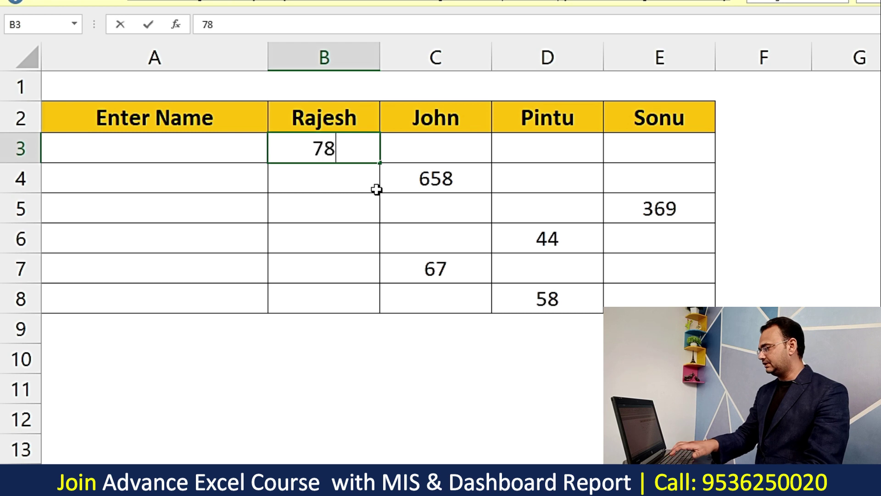
key("Return")
Confirm A3 now returns the B2 header and review its formula, then switch to Notepad.
left_click(213, 156)
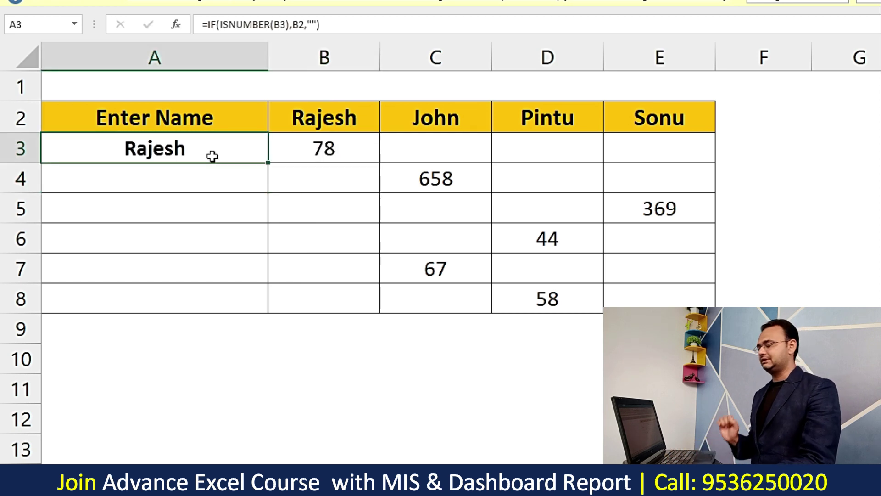
left_click(373, 149)
left_click(448, 148)
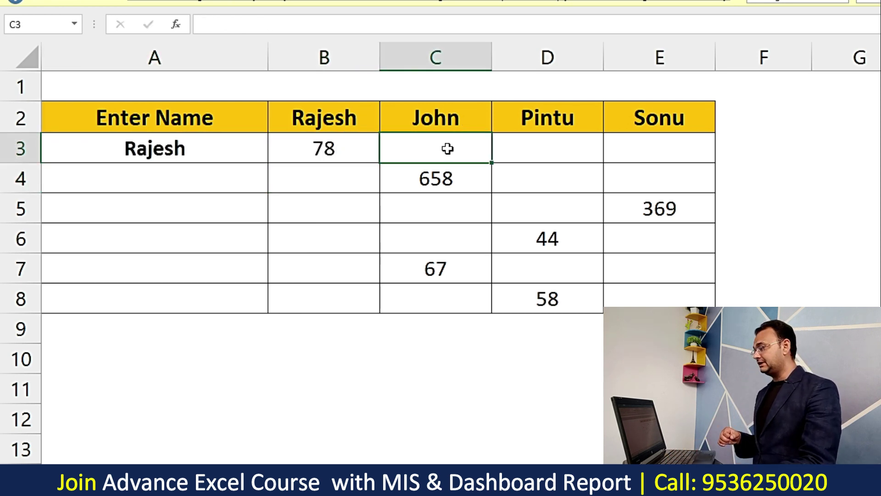
left_click_drag(448, 148, 641, 147)
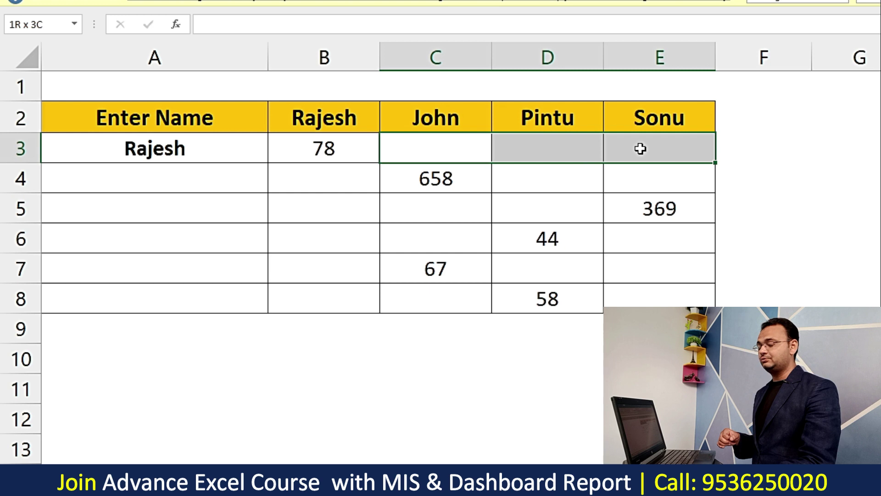
left_click(217, 152)
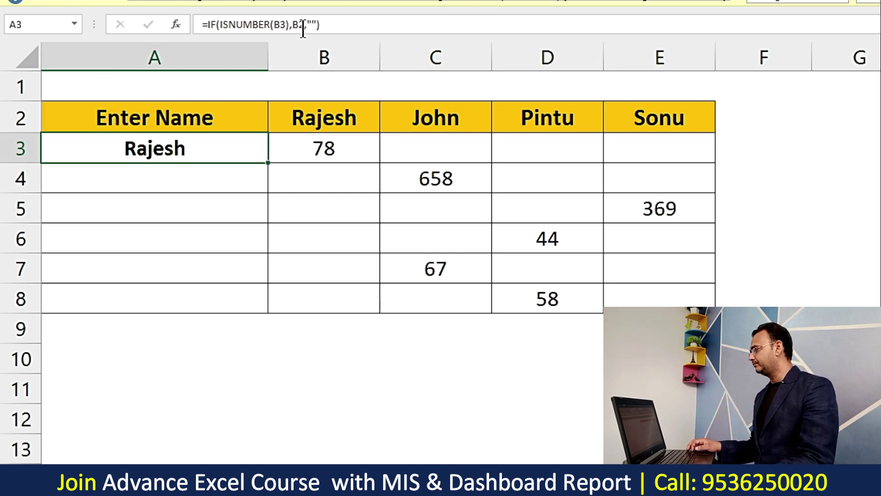
left_click_drag(320, 26, 187, 25)
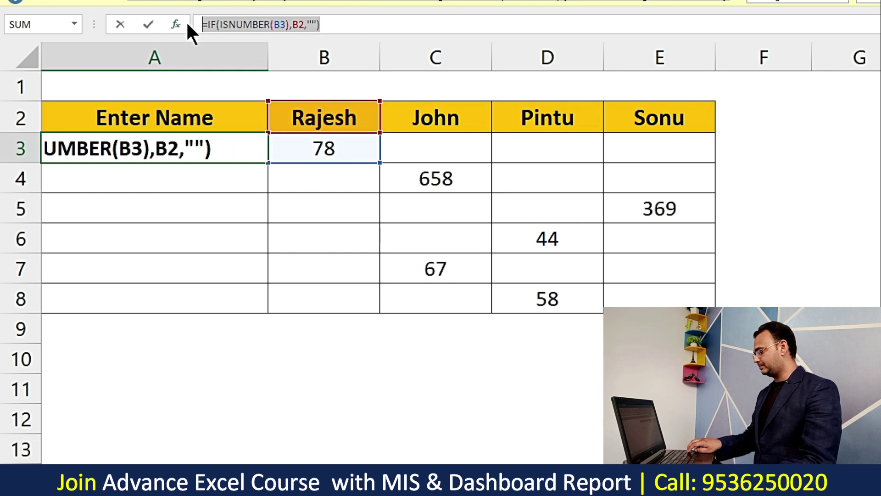
key("Escape")
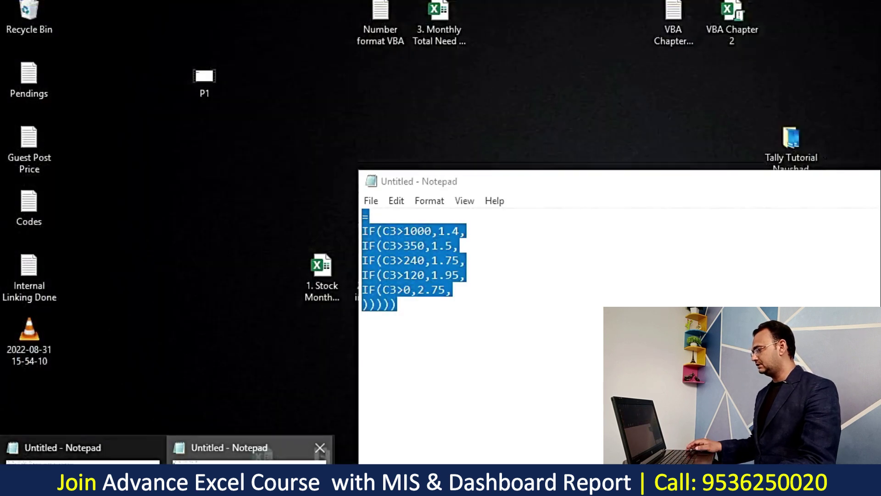
left_click(236, 449)
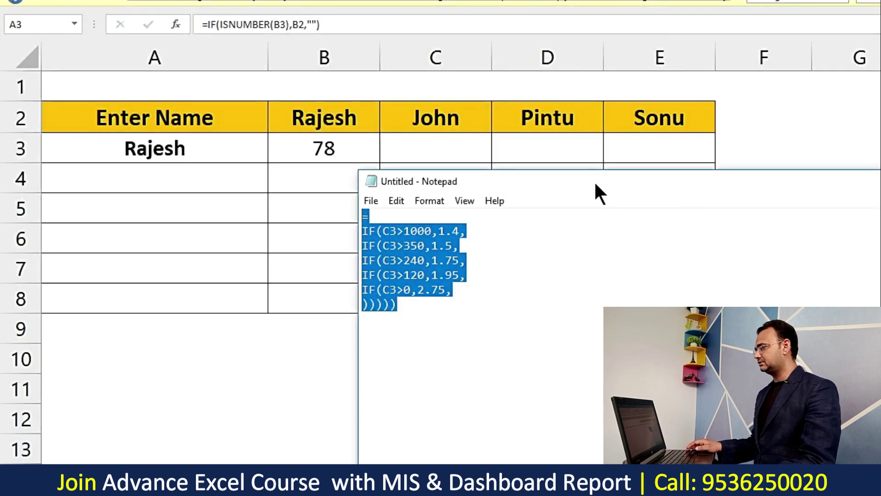
Replace the old Notepad draft with the pasted ISNUMBER formula, IF part on its own line.
left_click_drag(596, 193, 635, 0)
left_click(560, 85)
key("ctrl+a")
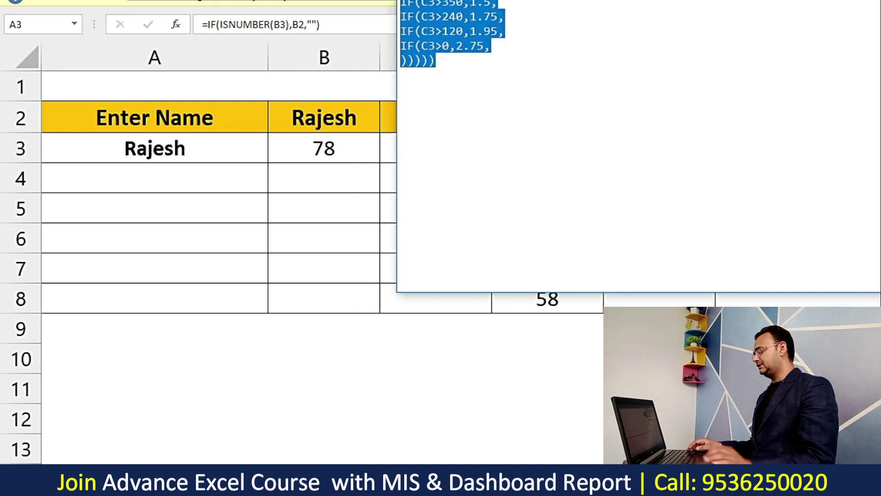
key("Delete")
key("ctrl+v")
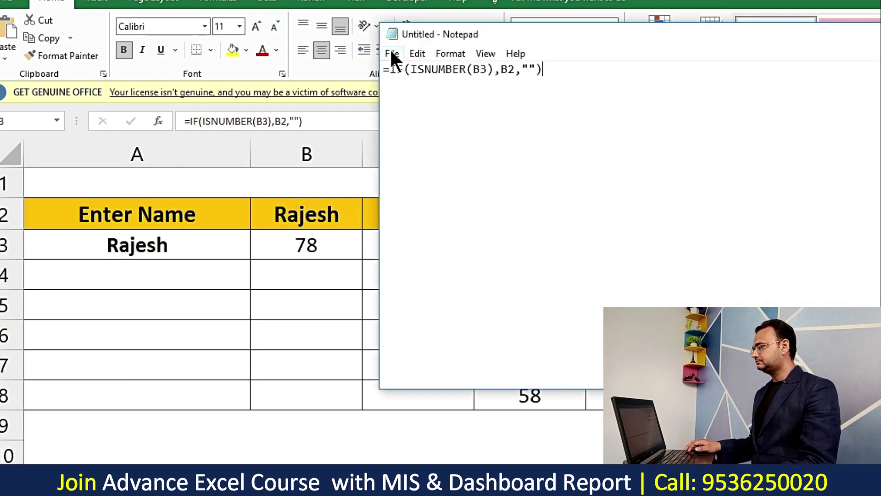
key("Return")
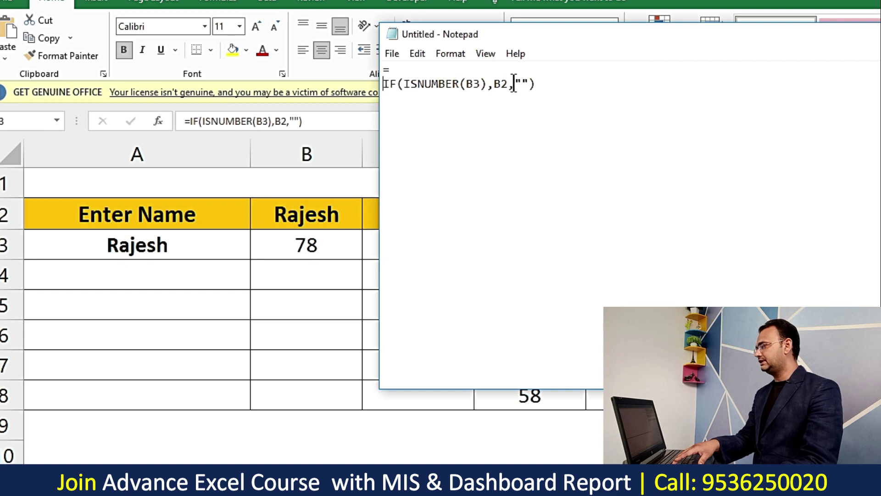
Duplicate the IF(ISNUMBER(B3),B2, line into four stacked lines.
left_click_drag(424, 129, 381, 129)
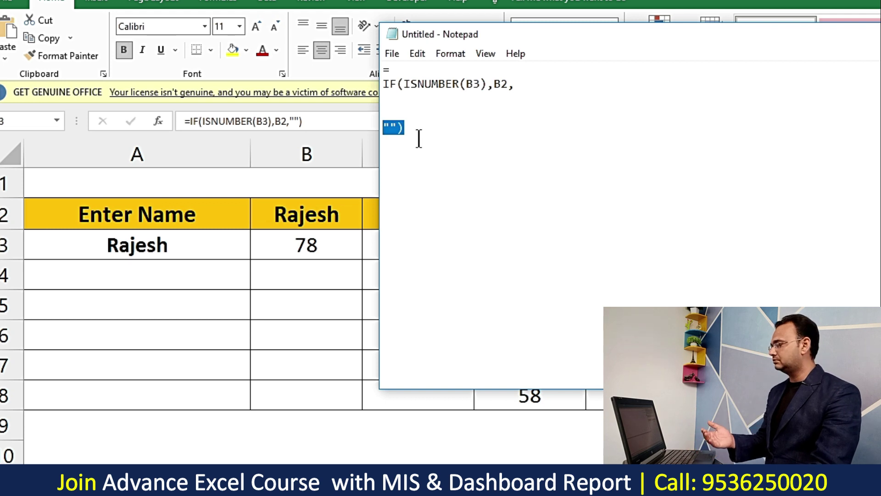
left_click(393, 125)
left_click(520, 84)
left_click_drag(520, 84, 383, 85)
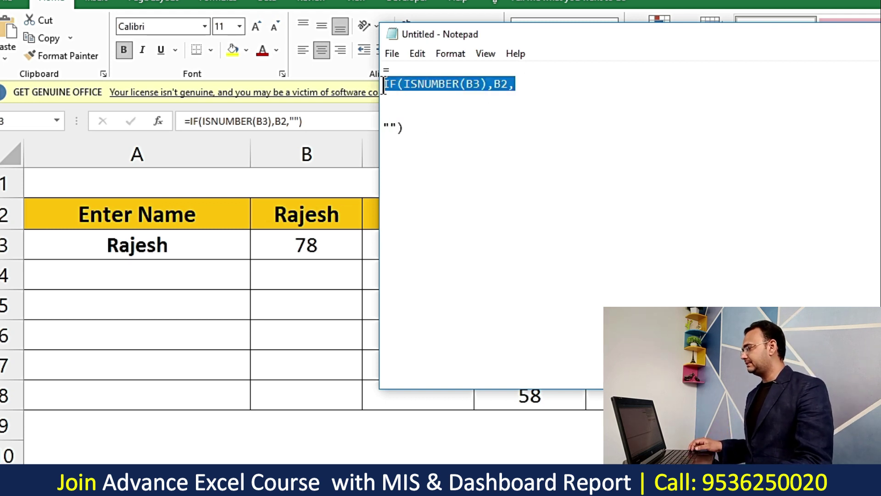
left_click(400, 104)
key("ctrl+v")
key("Return")
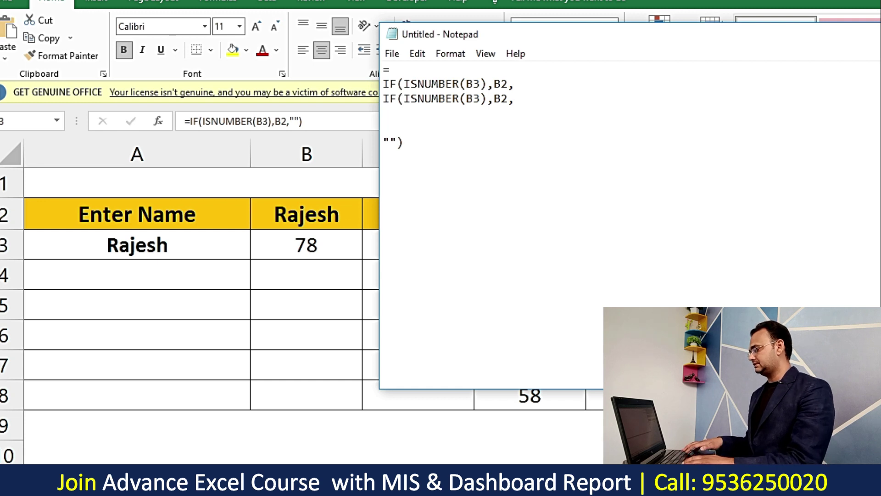
key("ctrl+v")
key("Return")
key("ctrl+v")
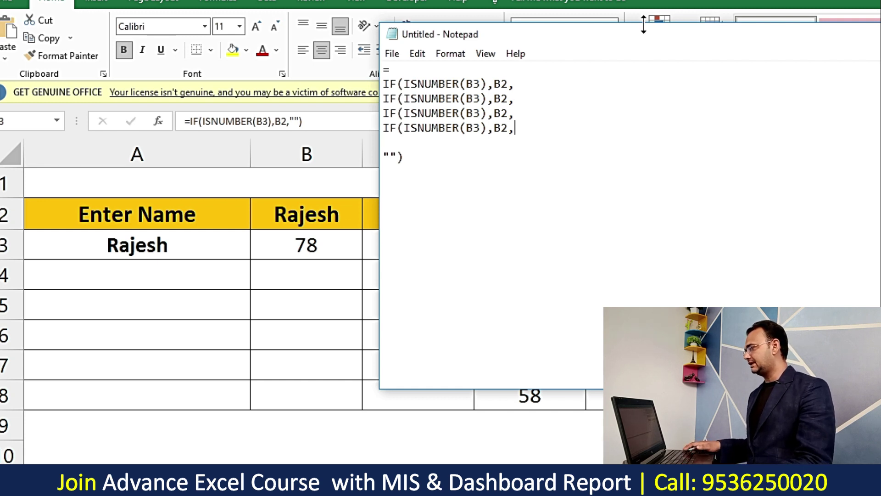
Change the second line's test from B3 to C3.
left_click_drag(644, 34, 781, 64)
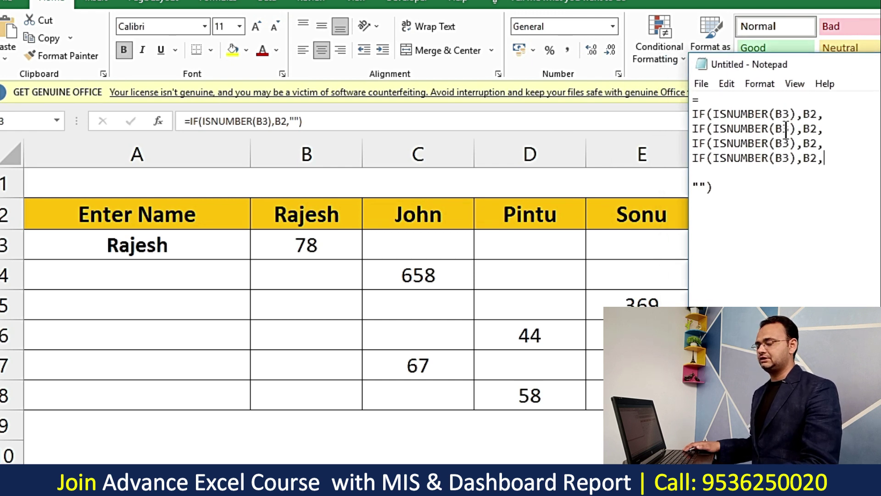
left_click(783, 129)
key("BackSpace")
type("C")
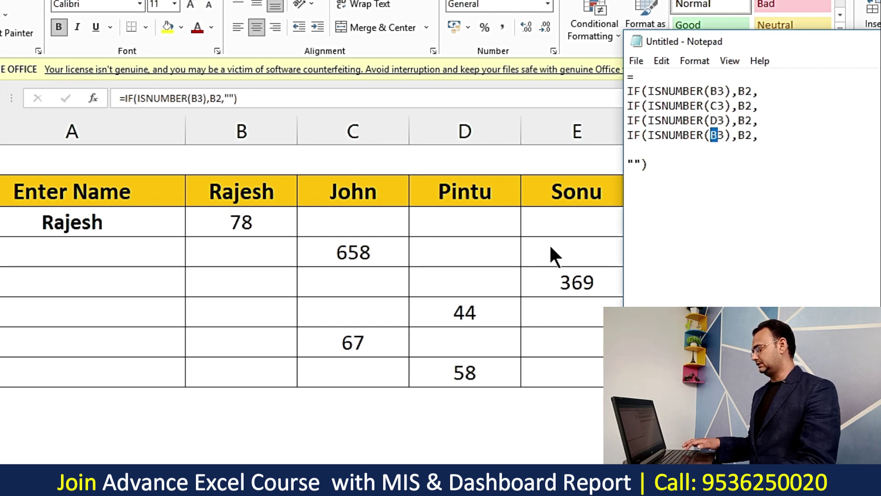
left_click_drag(730, 46, 797, 43)
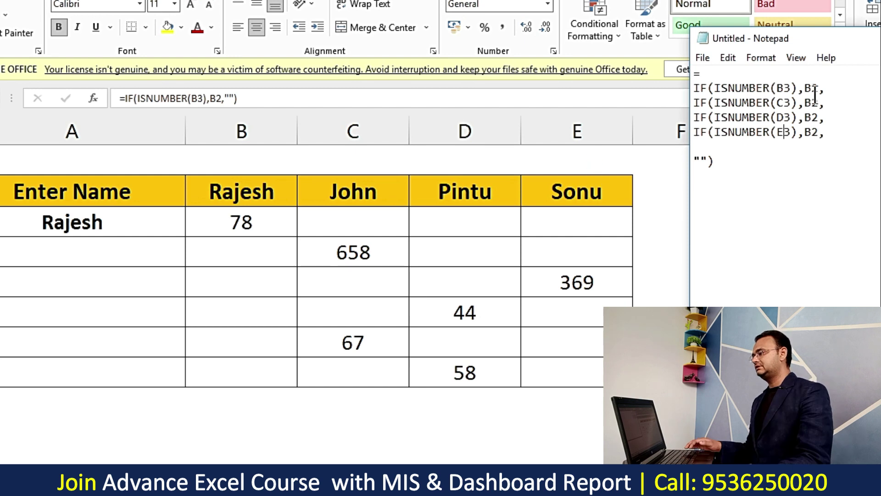
Check the headers Rajesh, John, Pintu and Sonu in B2:E2.
key("alt+Tab")
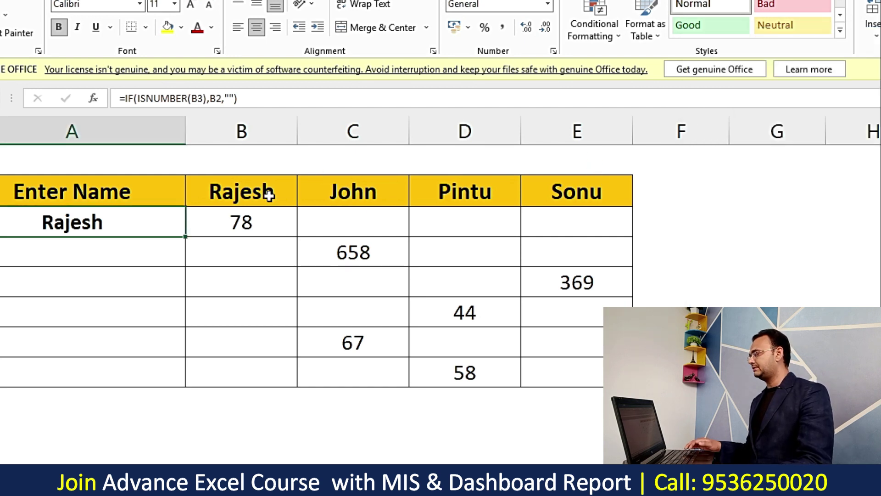
left_click(251, 185)
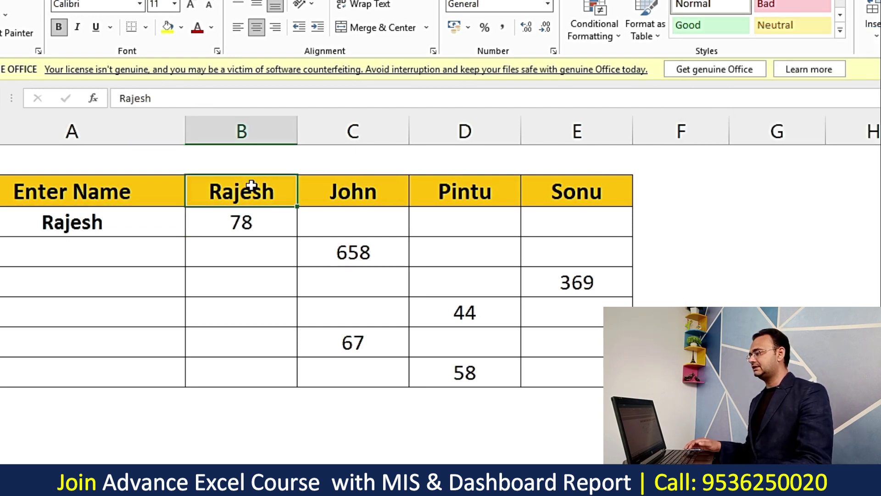
left_click(349, 186)
left_click(464, 186)
left_click(597, 191)
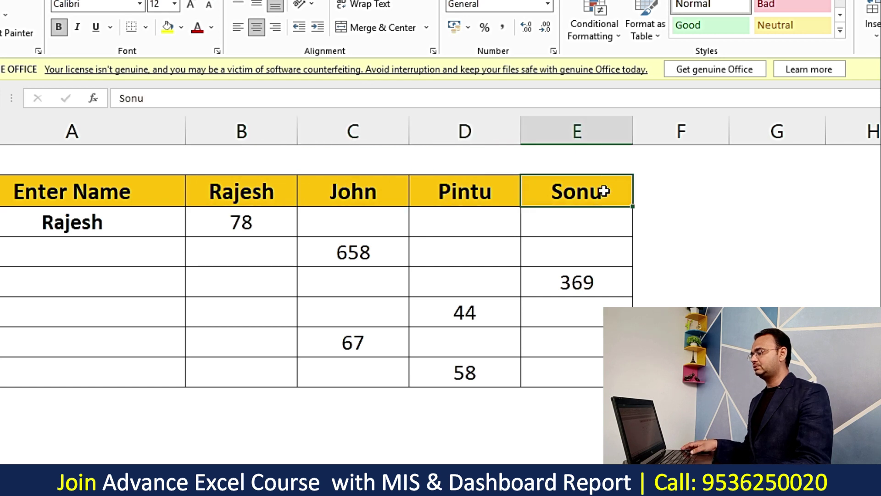
Change the draft's return references on lines 2 and 3 to C2 and D2.
key("alt+Tab")
key("Down")
key("BackSpace")
type("C")
key("Down")
key("BackSpace")
type("D")
key("Down")
Make line 4 return E2, then join all draft lines into one formula.
key("BackSpace")
type("ER(E3),E2,")
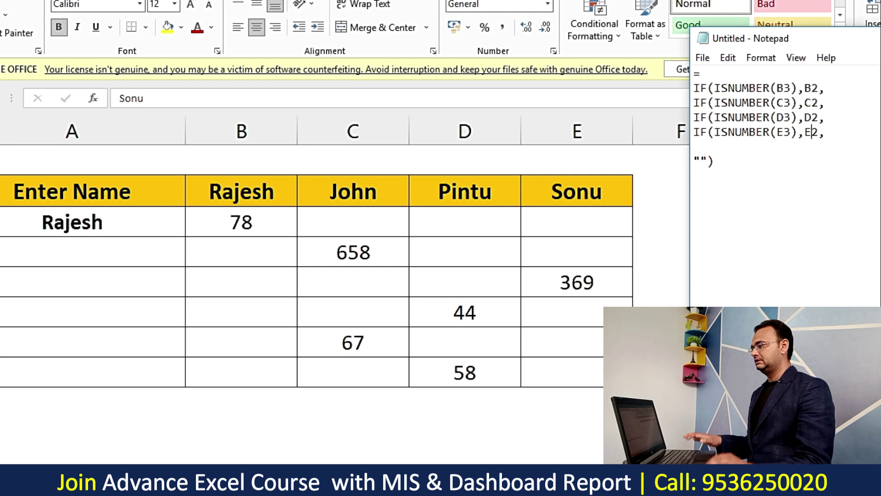
left_click(857, 89)
key("Delete")
left_click(685, 73)
key("Delete")
left_click(797, 74)
key("Delete")
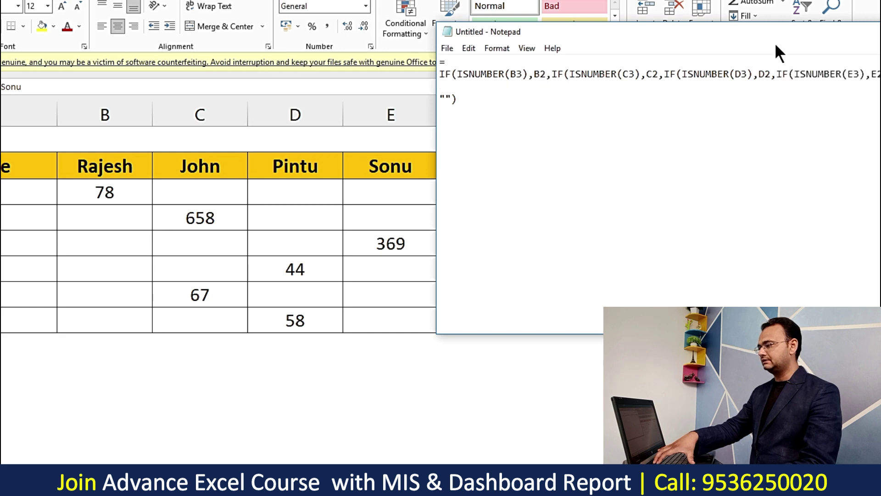
left_click_drag(776, 39, 390, 73)
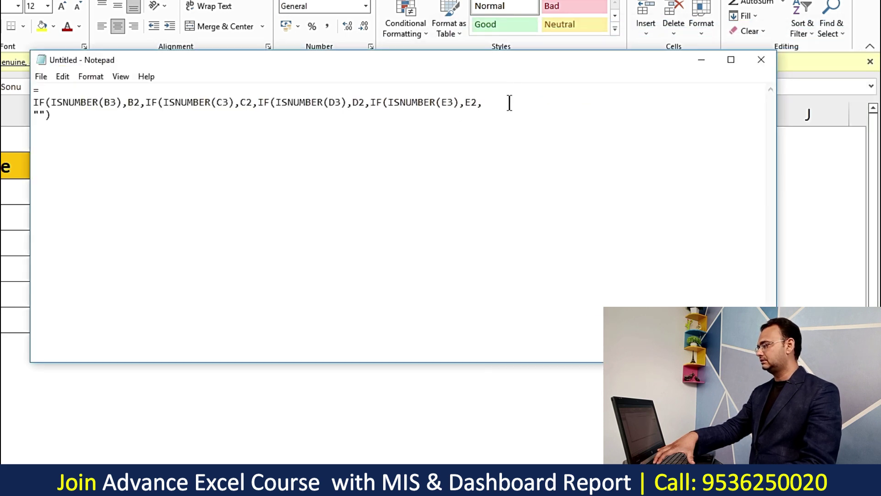
key("Up")
key("Delete")
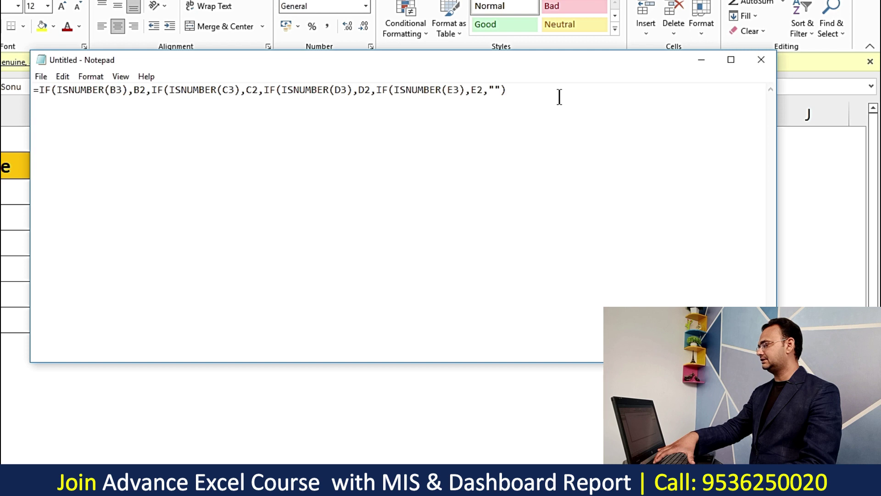
Copy the one-line nested formula and select A3 in Excel.
left_click_drag(560, 97, 33, 92)
key("ctrl+c")
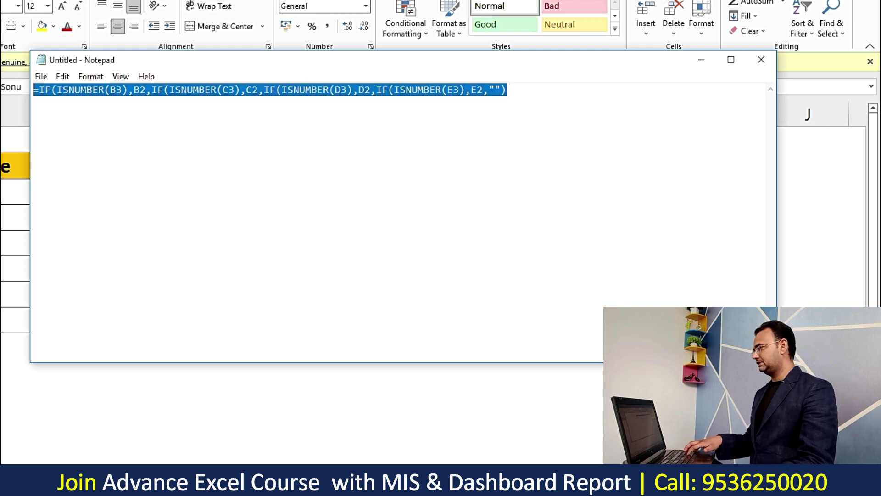
key("alt+Tab")
left_click(137, 193)
left_click(40, 198)
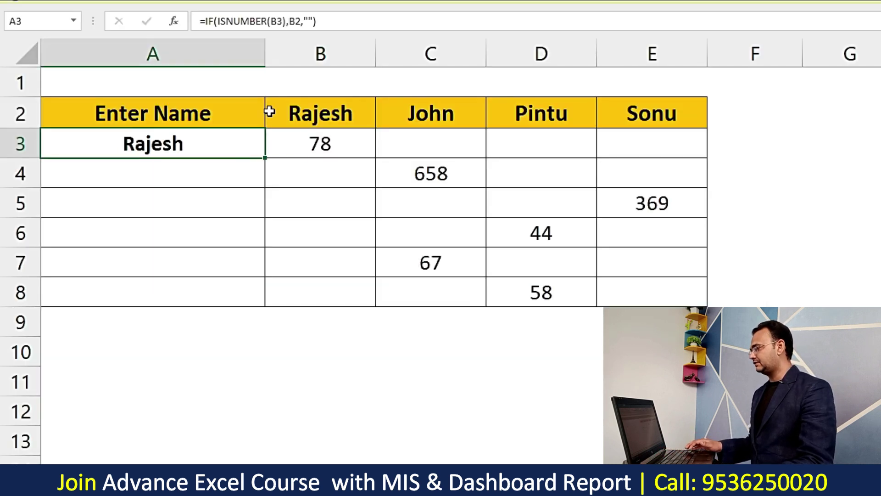
Paste the nested IF(ISNUMBER) formula over A3's formula and accept the closing-bracket correction.
left_click_drag(363, 20, 1, 25)
key("ctrl+v")
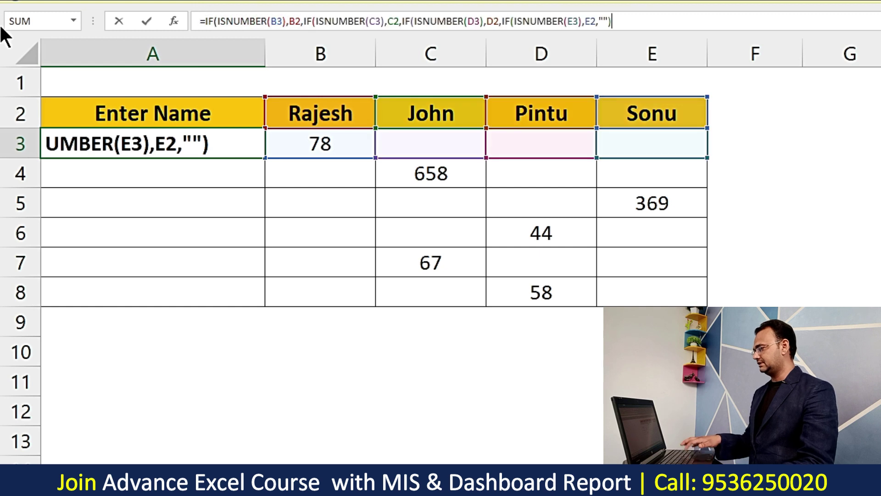
key("Return")
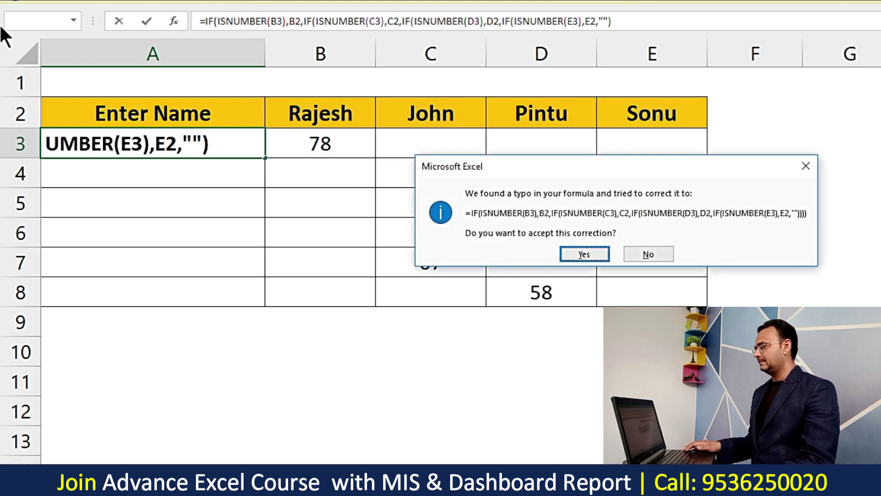
key("Return")
left_click(197, 144)
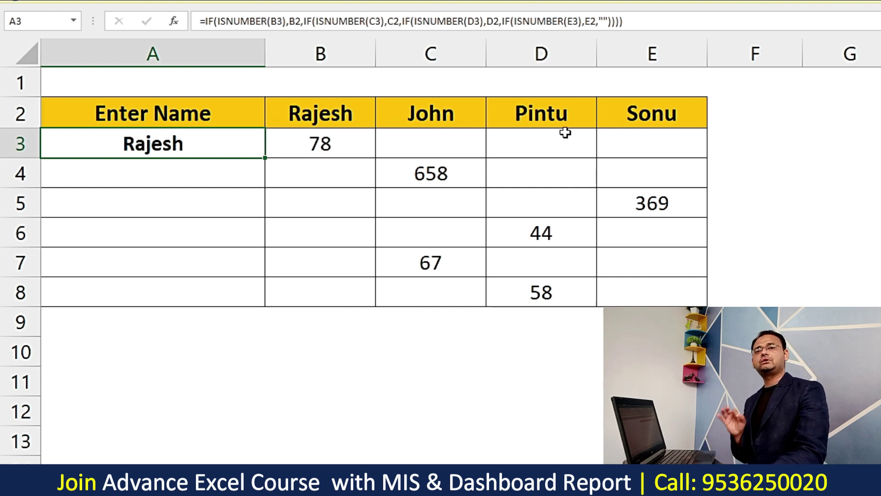
Fill A3's formula down to A8 and inspect A6's shifted header reference.
left_click_drag(265, 157, 267, 298)
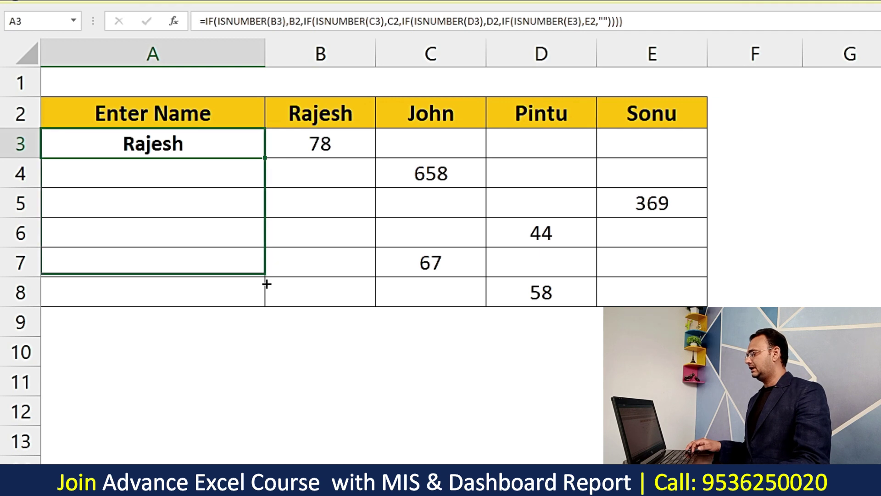
left_click(241, 221)
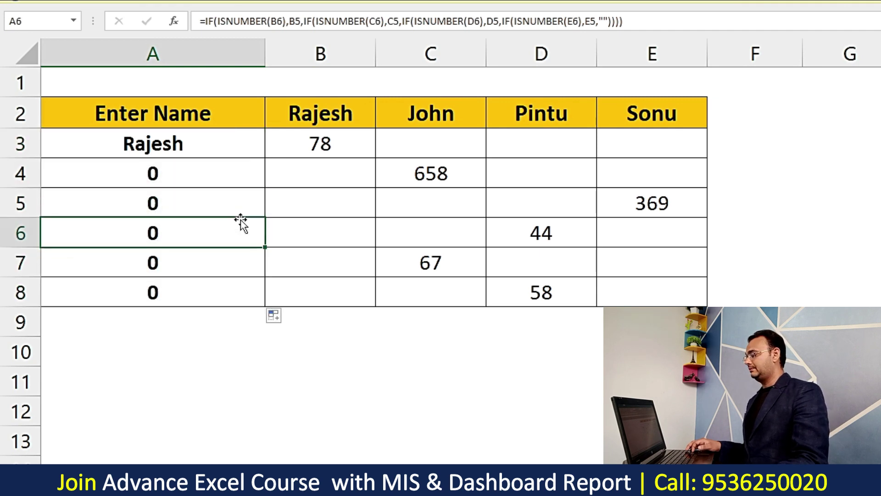
double_click(202, 230)
mouse_move(360, 191)
left_mouse_down()
mouse_move(343, 168)
mouse_move(340, 122)
left_mouse_up()
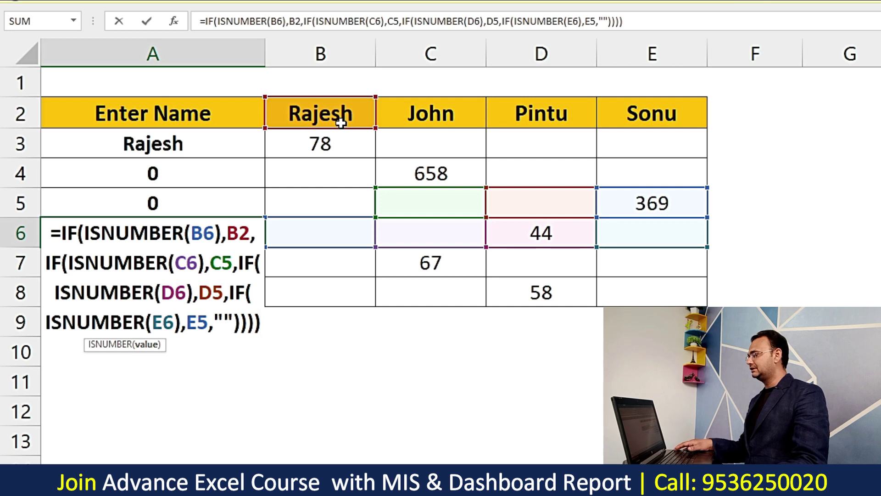
key("ctrl+Return")
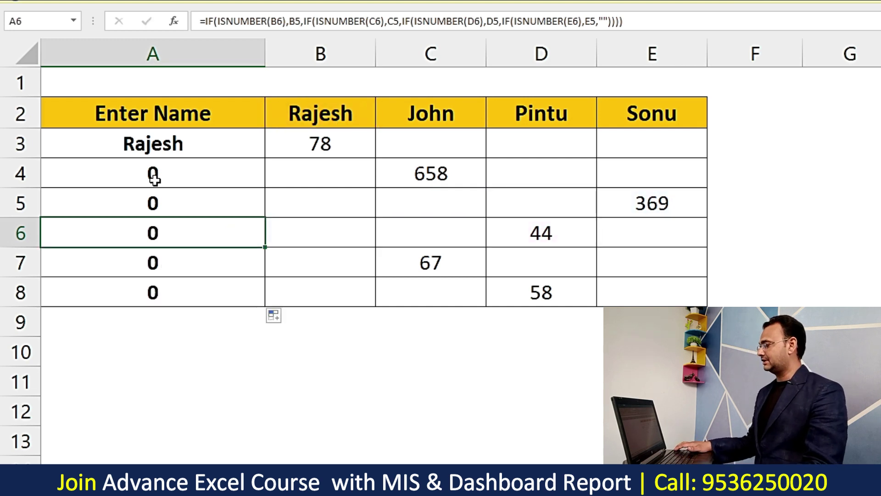
Clear the 0 results from A4:A8 and reopen A3's formula for editing.
left_click_drag(154, 179, 187, 291)
key("Delete")
left_click(199, 146)
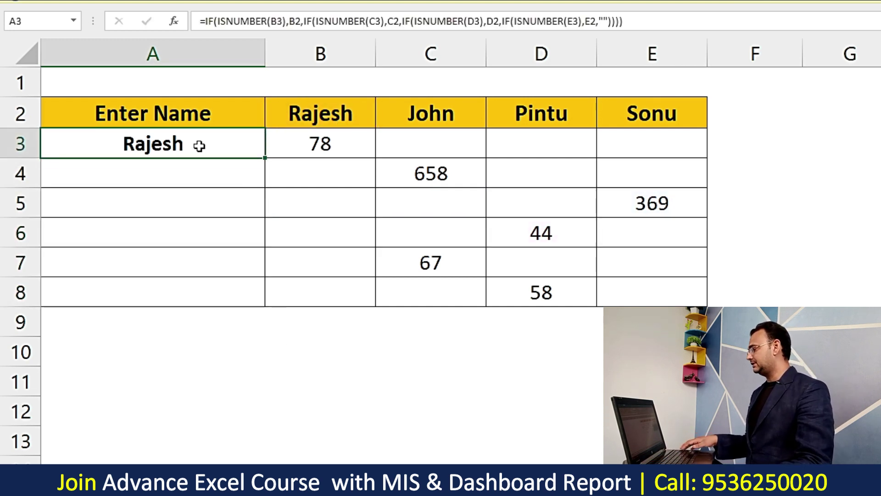
key("F2")
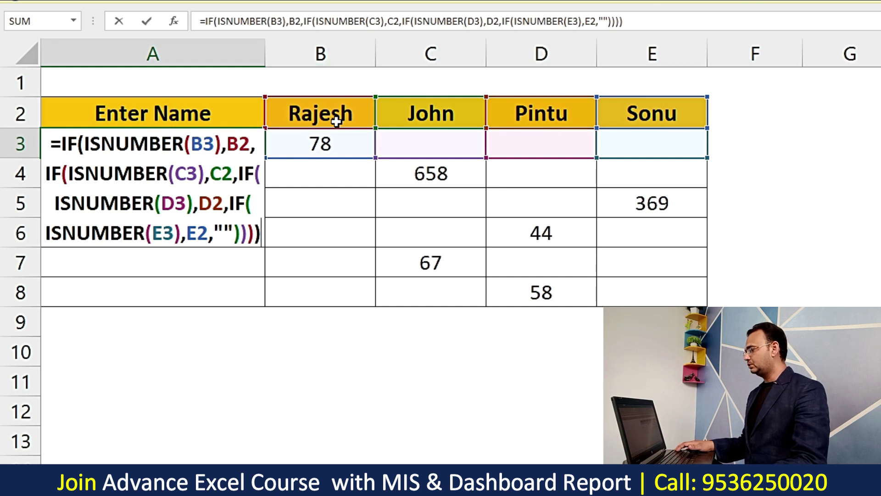
Lock the B2 header reference in A3's formula as $B$2.
left_click(236, 144)
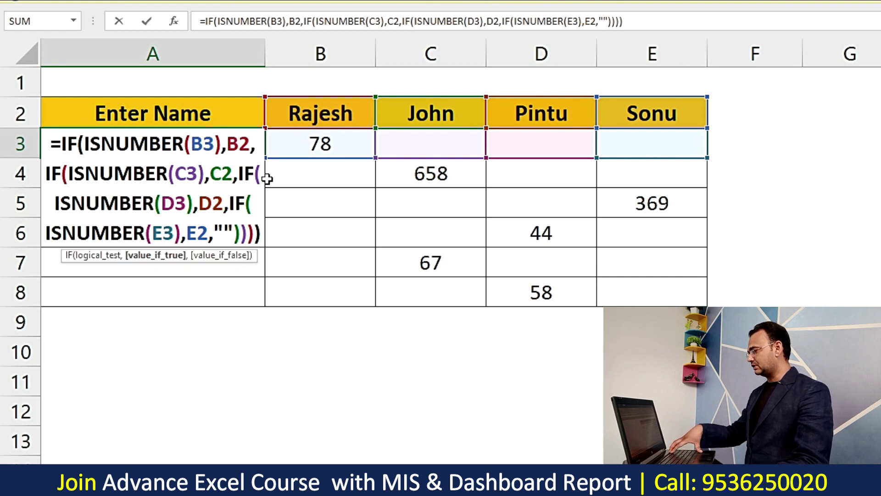
key("F4")
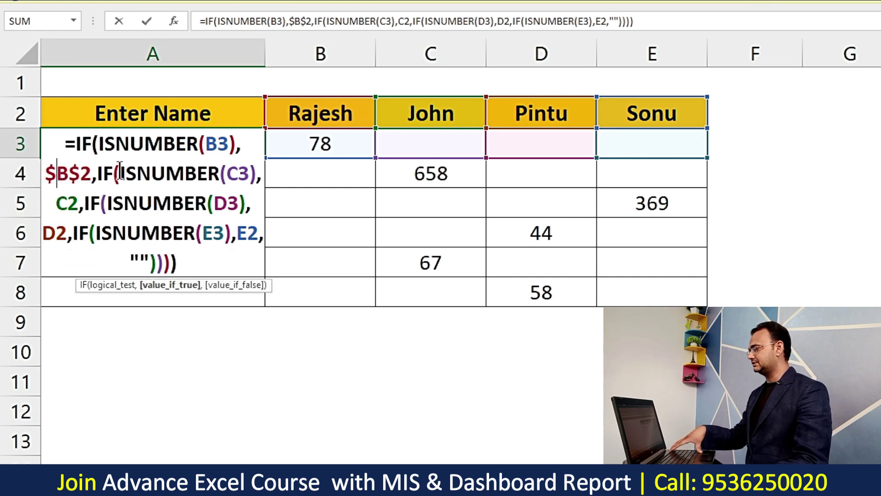
key("Escape")
left_click(423, 22)
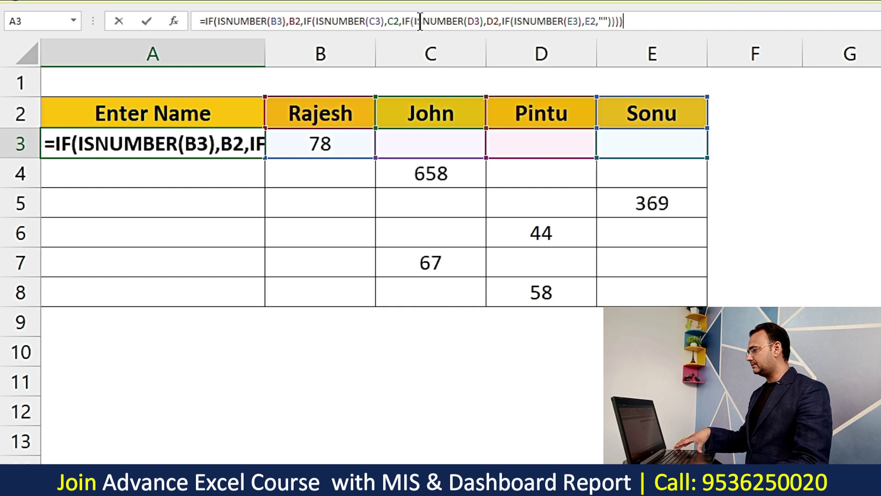
left_click(291, 21)
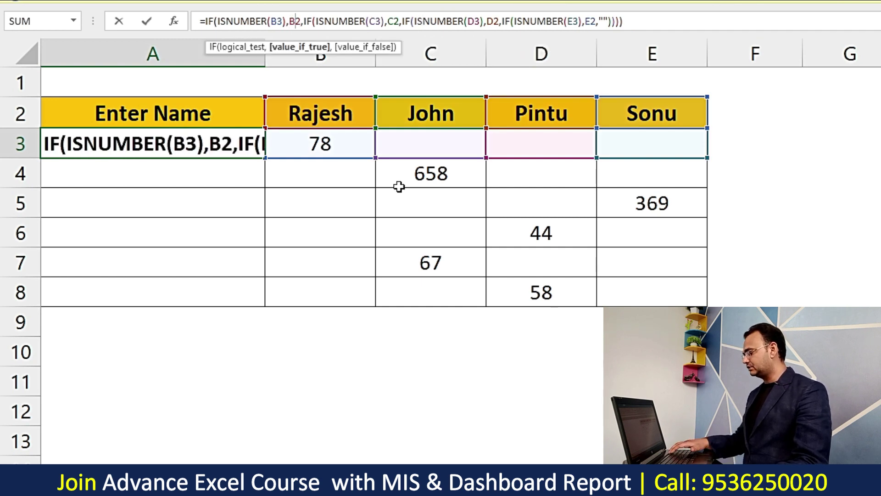
key("F4")
left_click(299, 26)
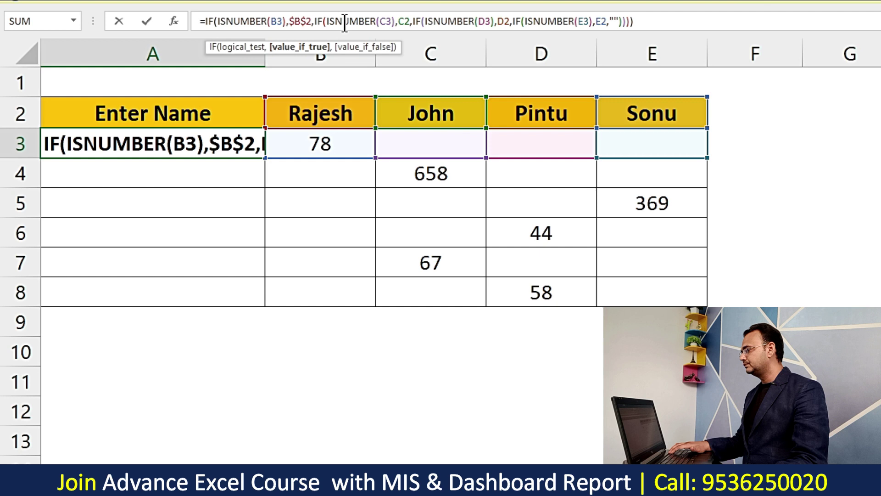
Lock C2, D2 and E2 as $C$2, $D$2 and $E$2, and commit.
left_click(401, 21)
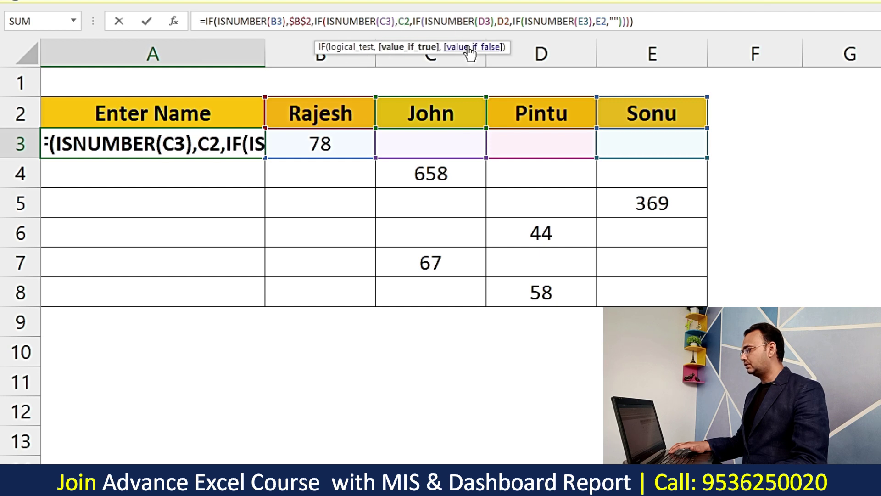
key("F4")
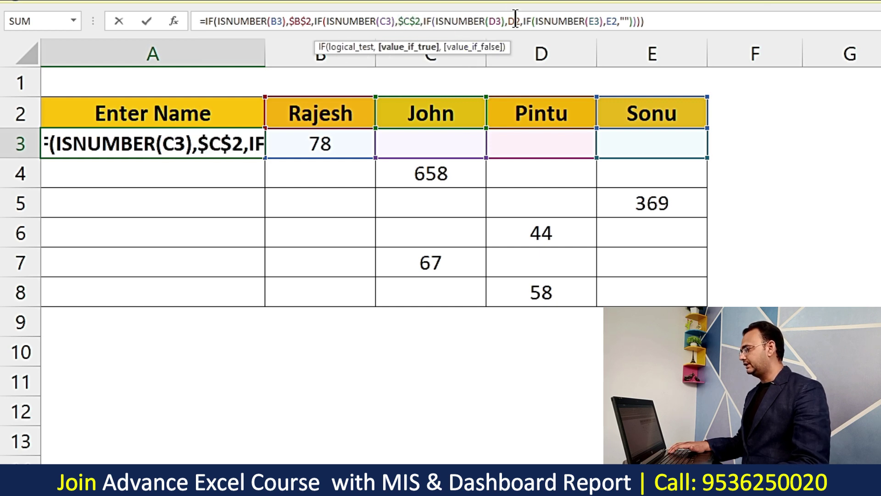
left_click(516, 21)
key("F4")
left_click(628, 27)
key("F4")
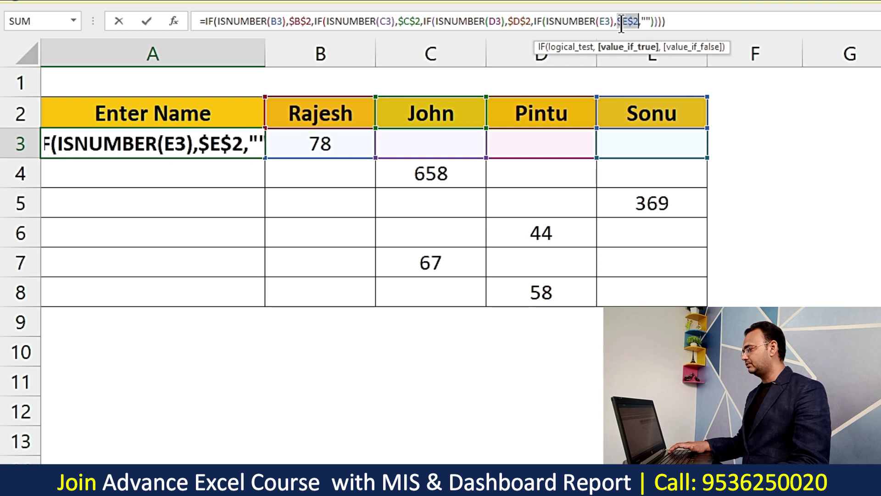
key("Return")
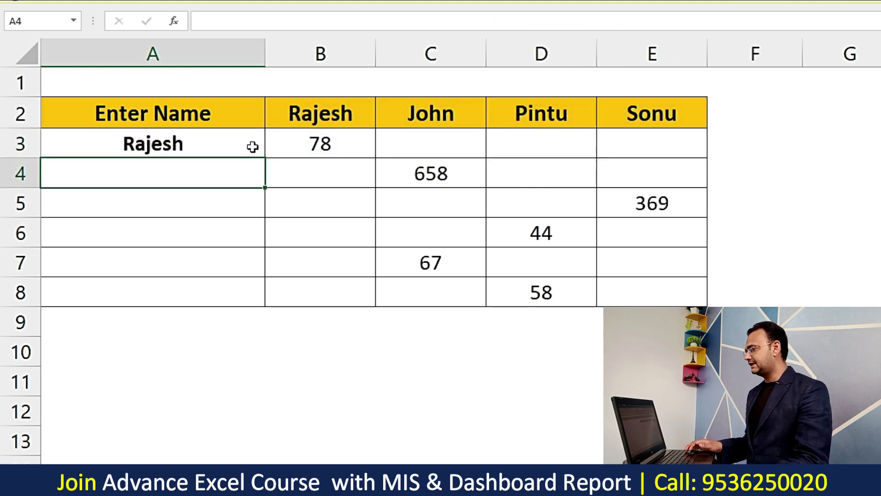
Fill A3's locked formula down to A8, then clear the numbers in B3:E8.
left_click(252, 146)
left_click_drag(265, 157, 256, 291)
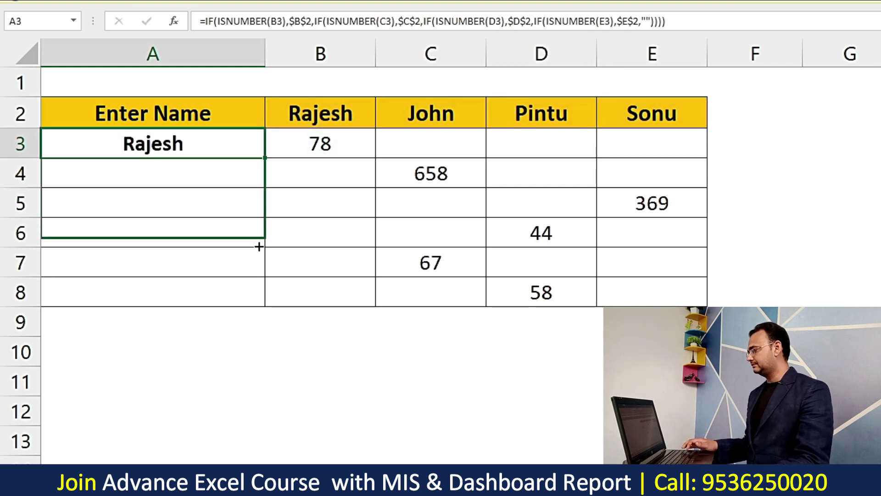
left_click(190, 182)
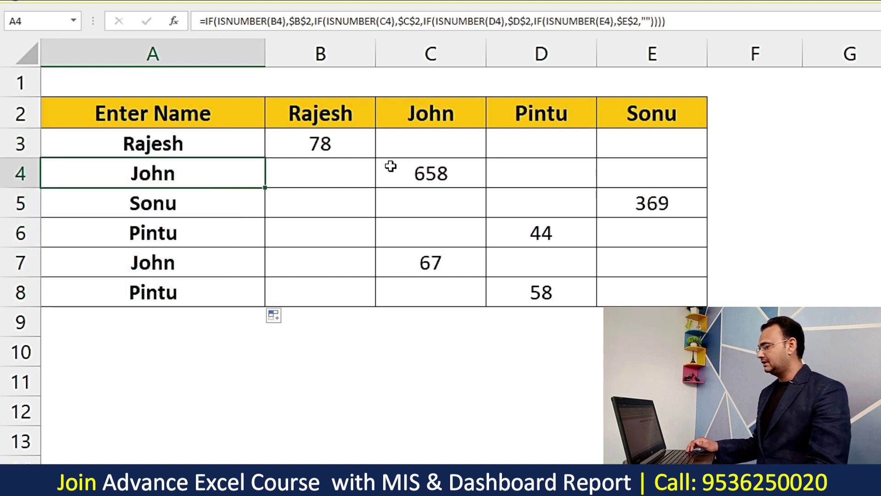
left_click_drag(339, 147, 634, 296)
key("Delete")
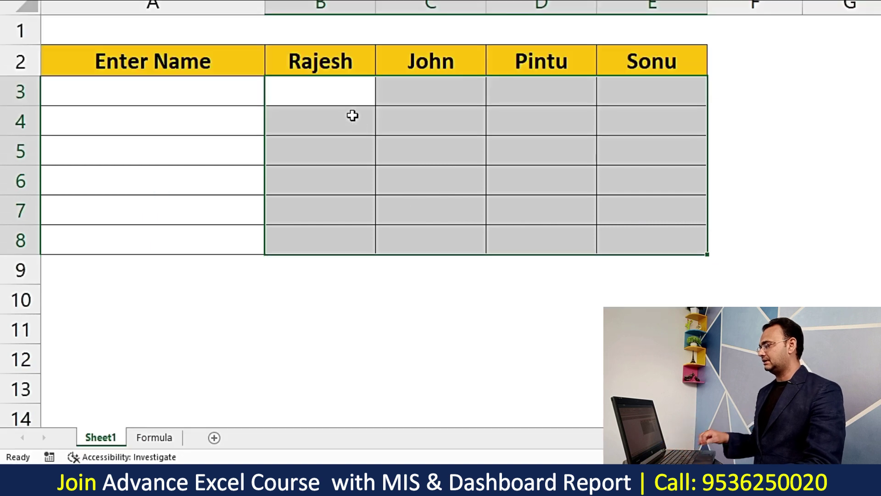
Enter 566 in B4, 88 in C6 and 899 in D5.
left_click(352, 120)
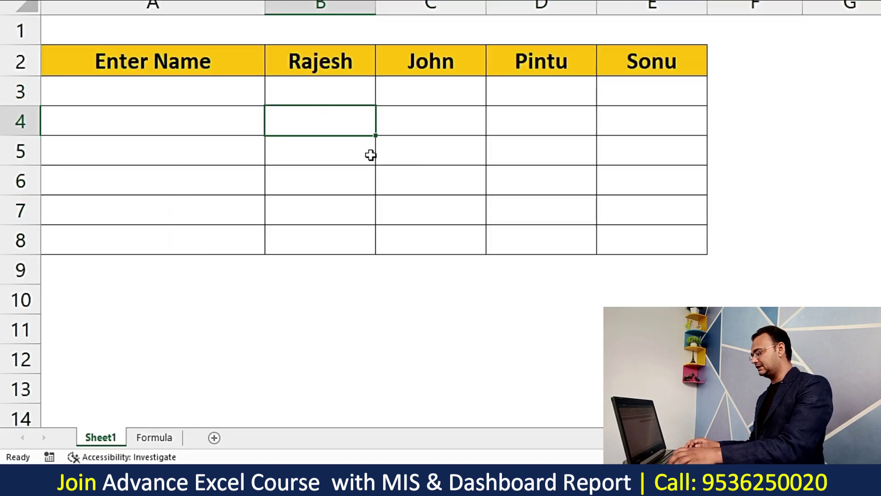
type("566")
key("Return")
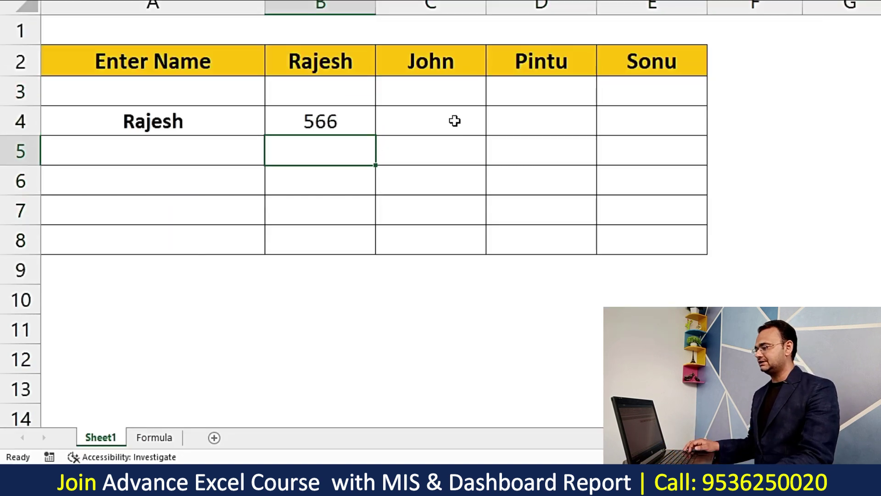
left_click(454, 121)
left_click(484, 174)
type("88")
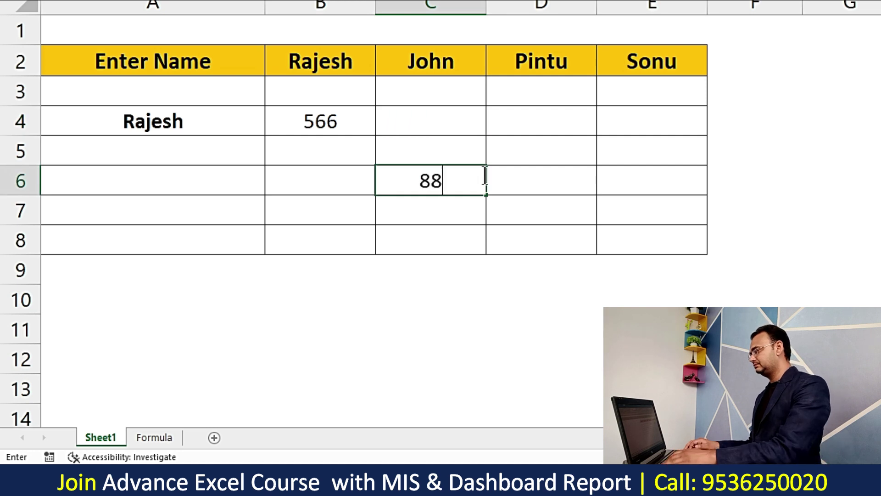
key("Return")
left_click(560, 141)
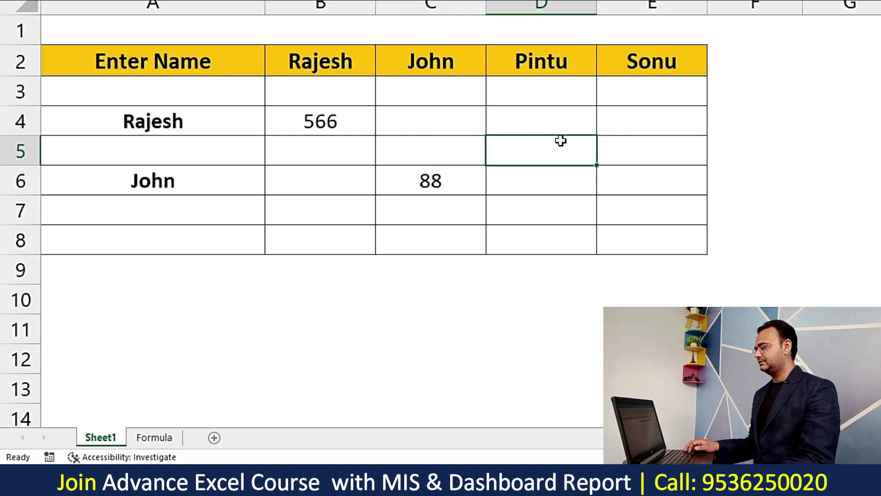
type("899")
key("Return")
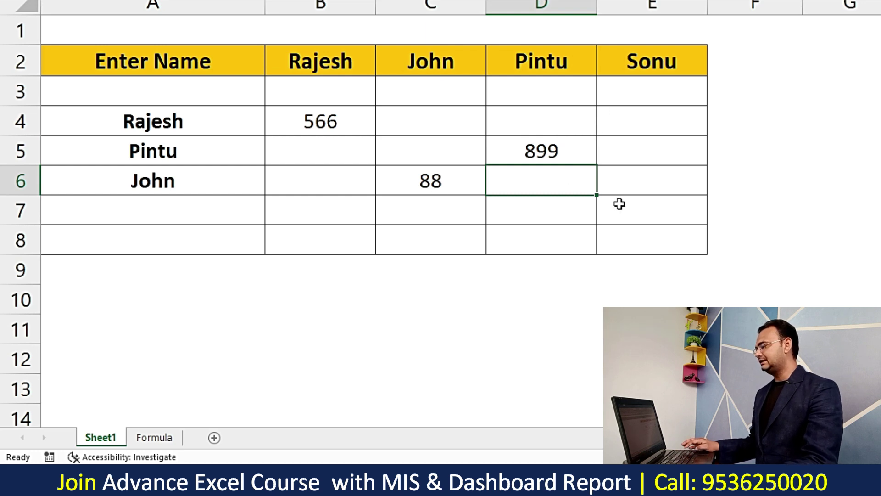
Clear the stray 5615 accidentally typed into C4, leaving it empty.
left_click(619, 204)
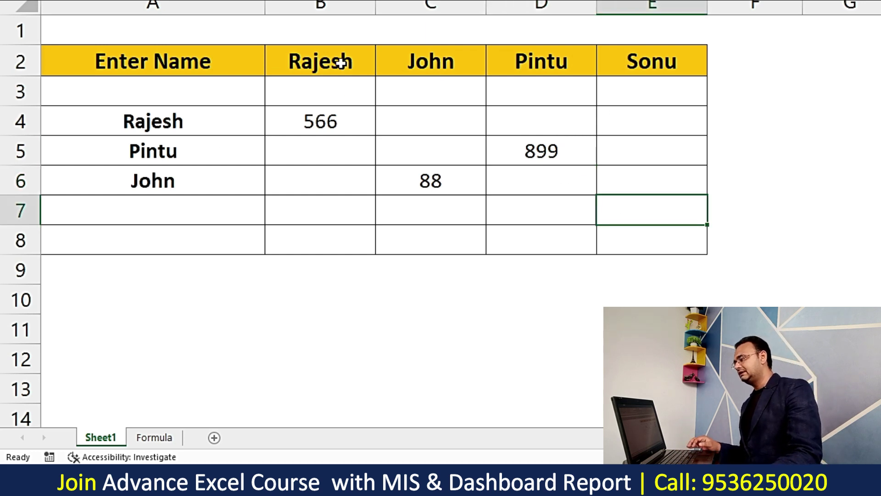
left_click_drag(317, 117, 628, 118)
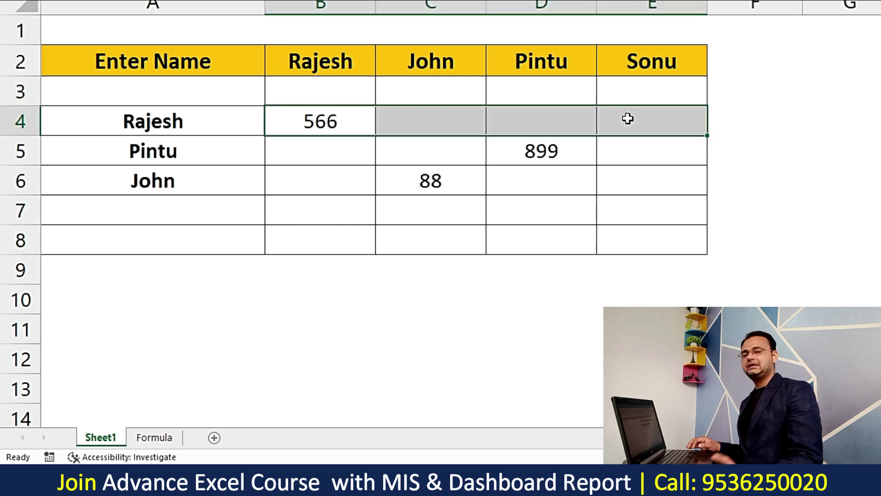
key("Right")
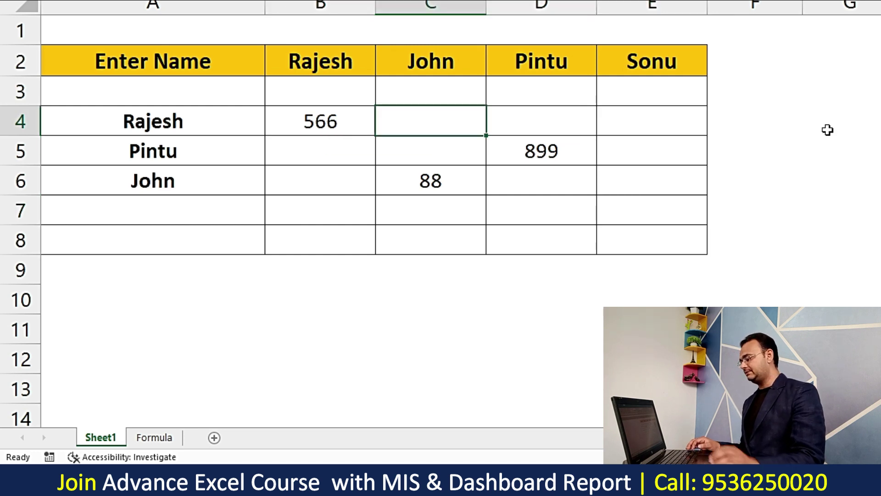
type("5615")
key("Return")
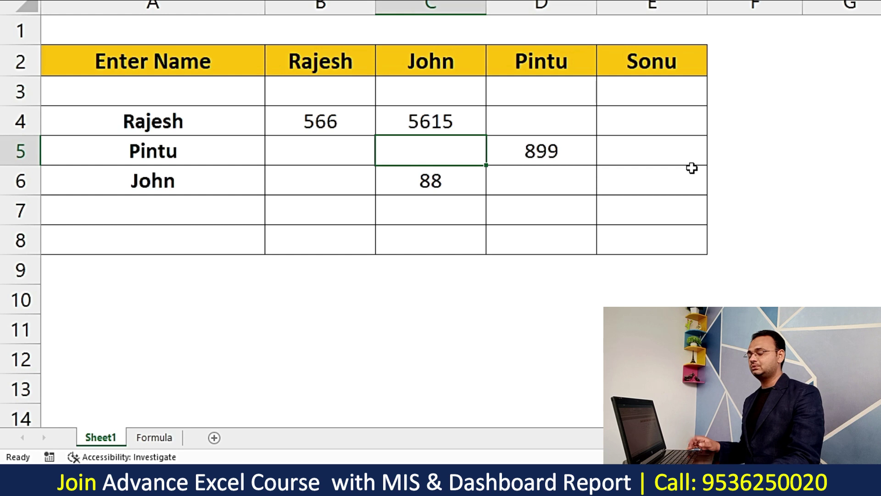
left_click(288, 127)
left_click(404, 128)
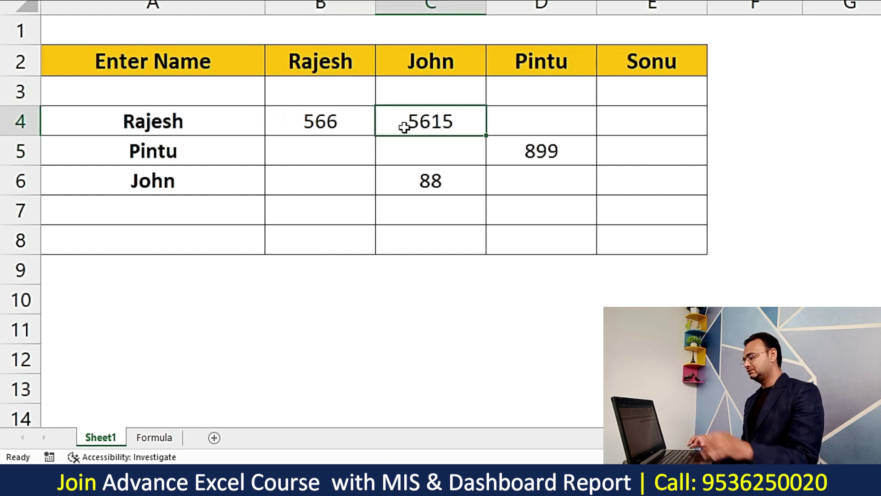
key("Delete")
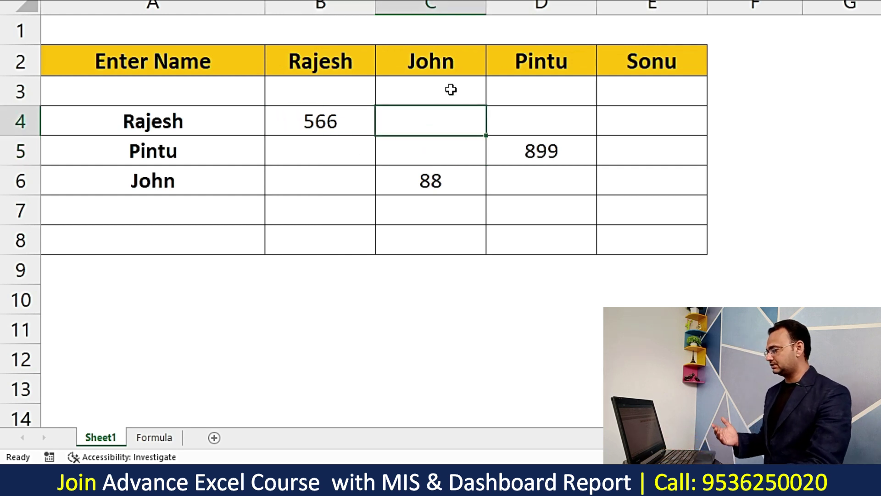
Enter 45 in D3, 78 in E7 and 4457 in C8, then check A3's result.
left_click(451, 90)
left_click(502, 85)
type("45")
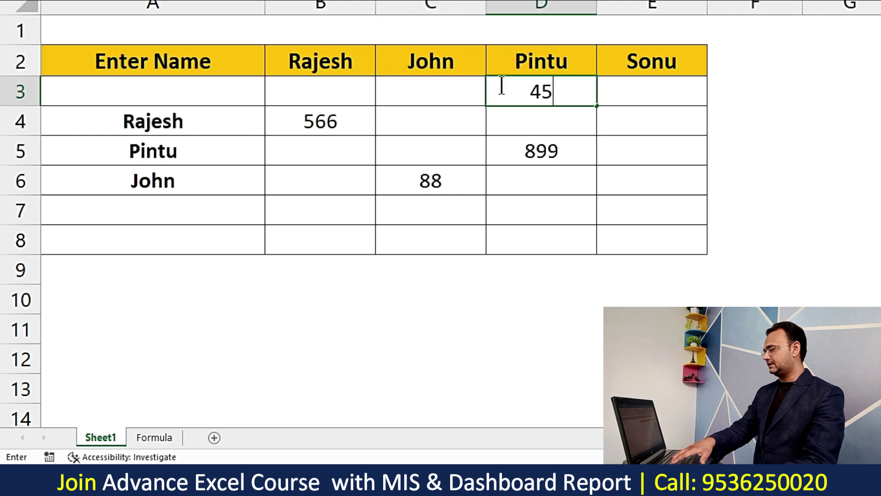
left_click(619, 88)
left_click(628, 202)
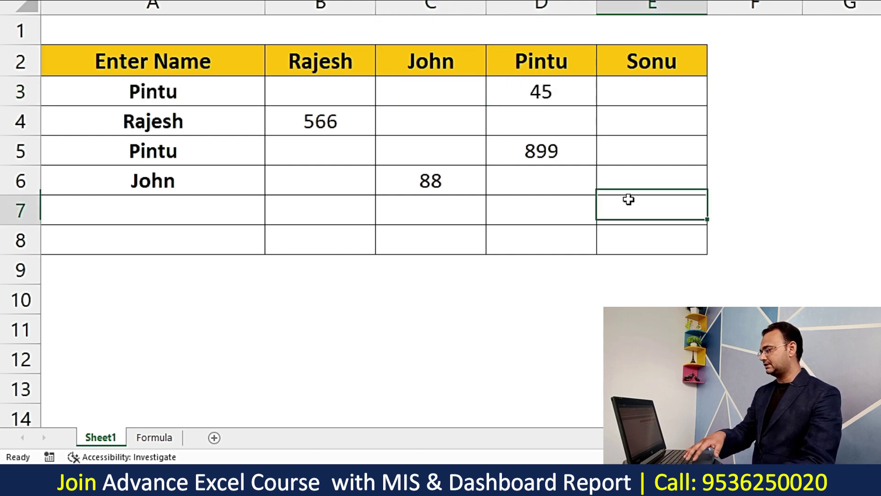
type("78")
left_click(553, 229)
left_click(459, 233)
type("4457")
left_click(241, 290)
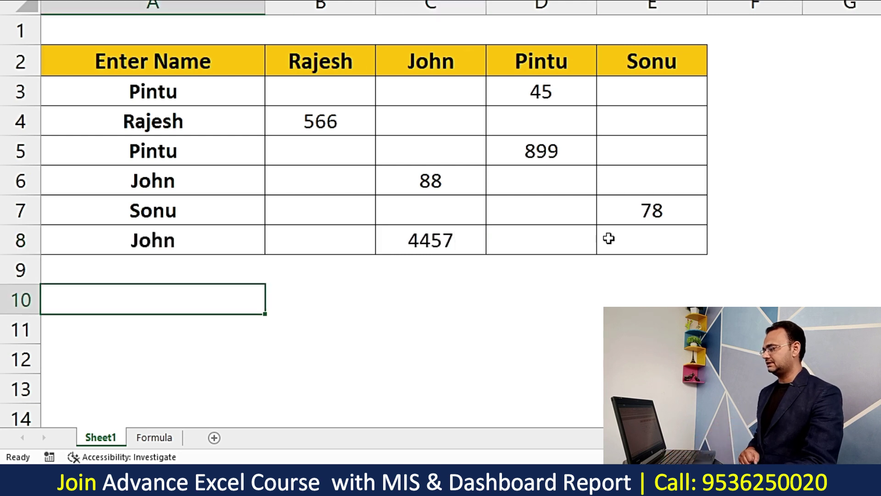
left_click(609, 238)
left_click(198, 104)
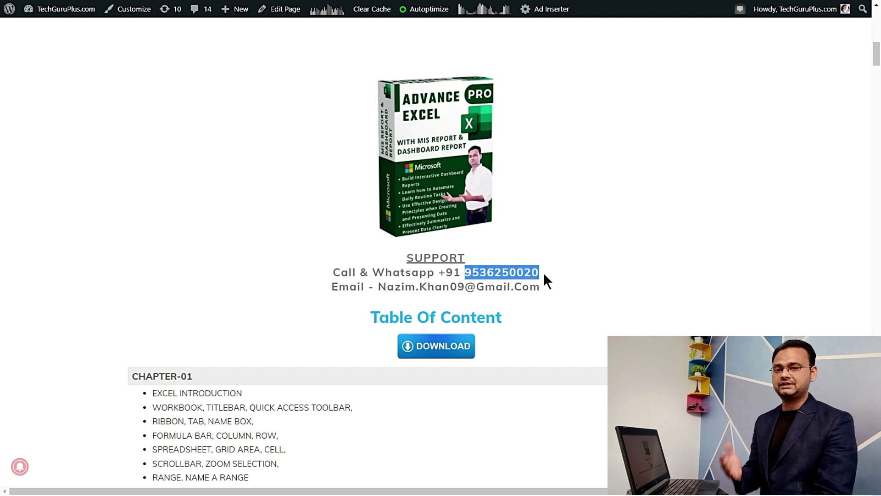
Scroll through the course's table of contents, from Excel introduction to macros, data validation and VLOOKUP.
scroll(548, 276, "down", 3)
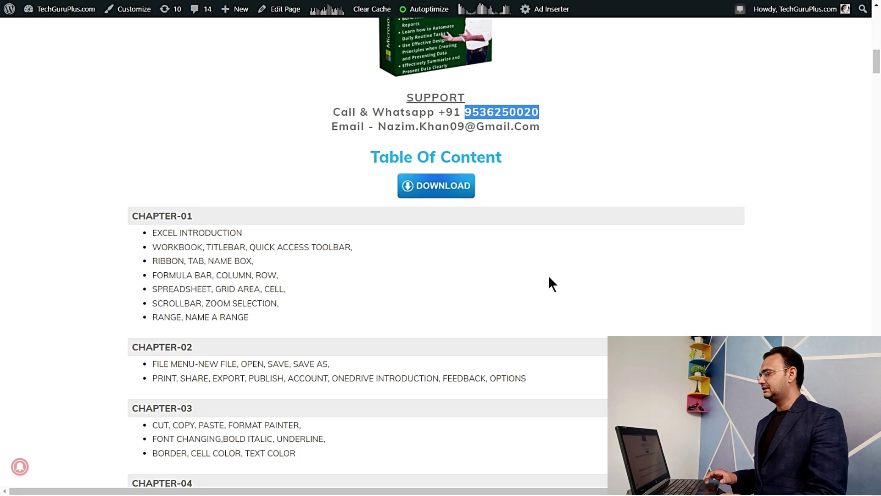
scroll(550, 277, "down", 3)
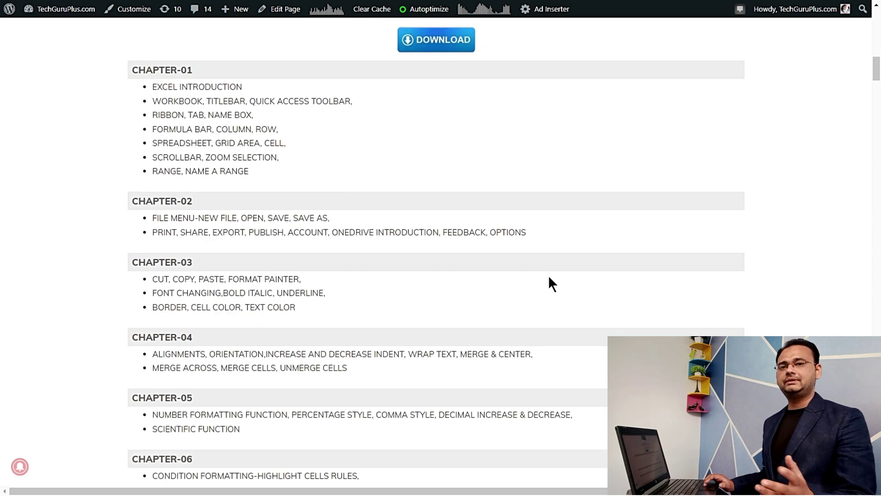
scroll(549, 278, "down", 2)
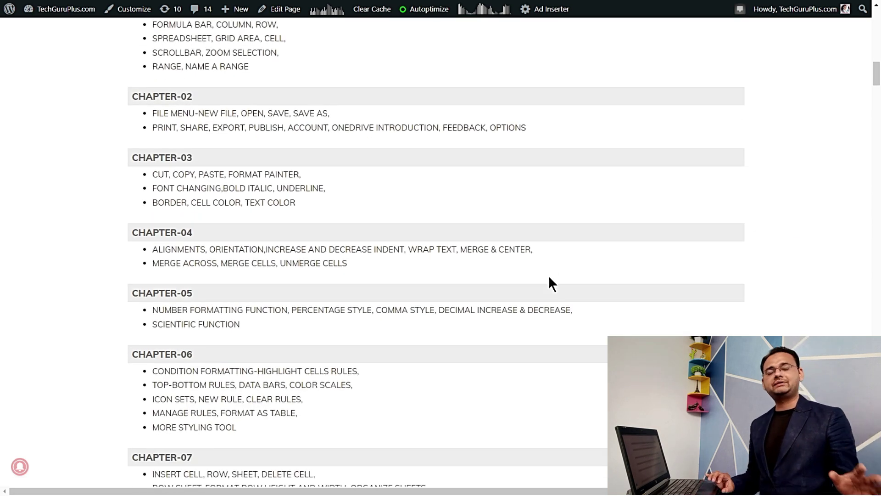
scroll(281, 197, "down", 4)
scroll(244, 191, "down", 5)
scroll(274, 308, "down", 4)
scroll(282, 356, "down", 4)
scroll(283, 360, "down", 5)
scroll(283, 359, "down", 4)
scroll(282, 360, "down", 4)
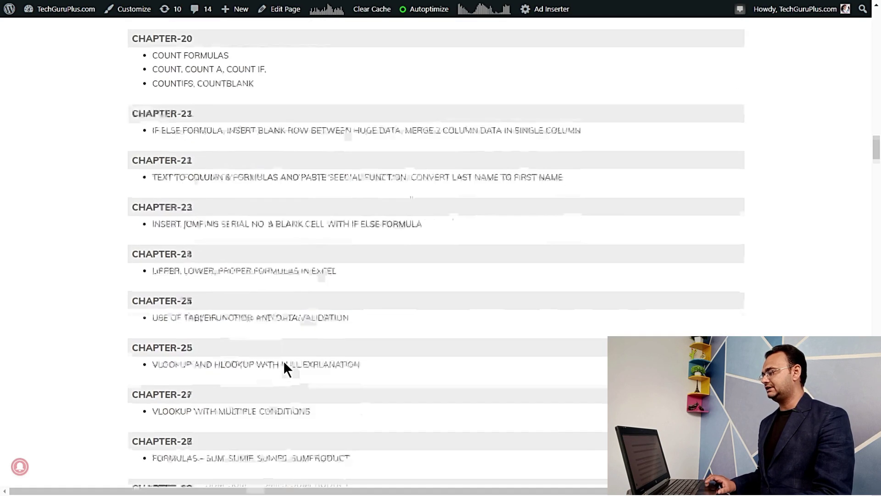
scroll(243, 186, "down", 3)
scroll(315, 279, "down", 10)
scroll(316, 279, "down", 4)
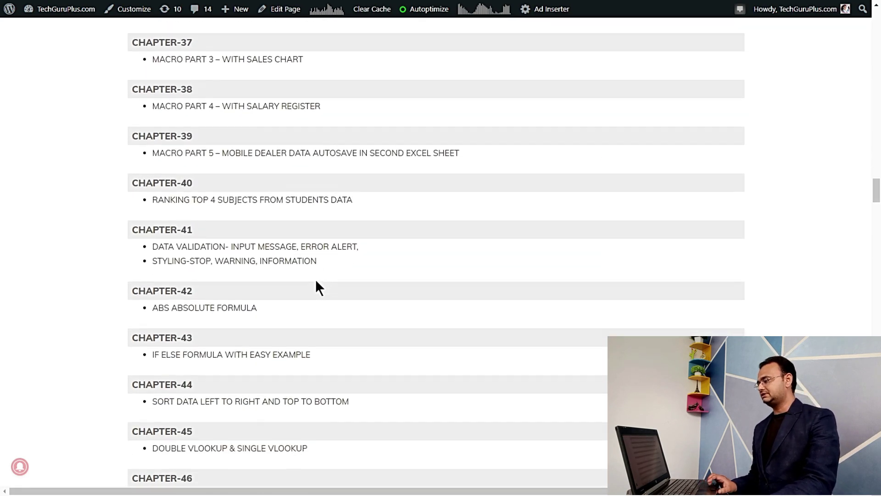
scroll(315, 279, "down", 15)
scroll(315, 279, "down", 4)
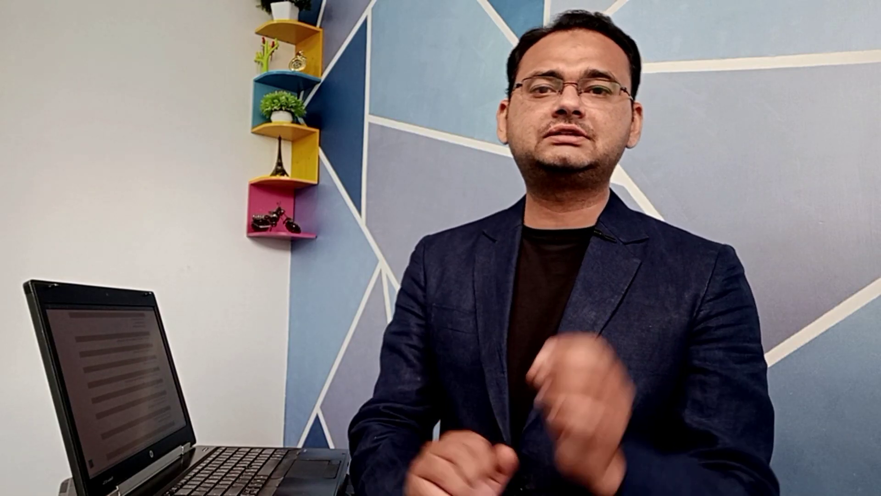